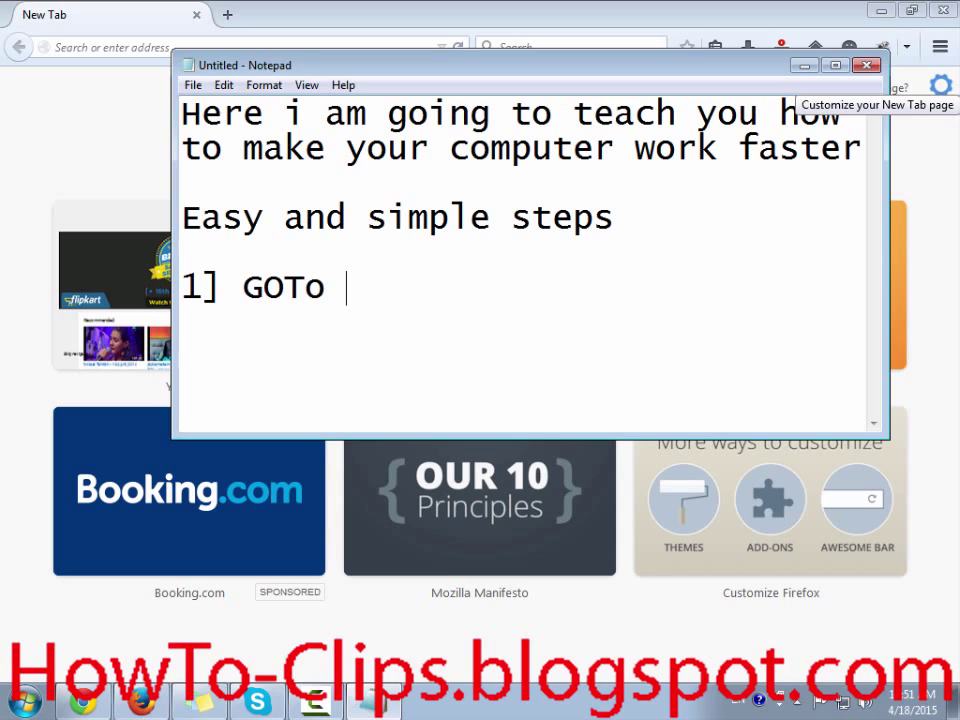
Complete the first instruction in the note as "1] GOTO Run" and add a blank line above it
{"action": "key", "text": "BackSpace"}
{"action": "key", "text": "BackSpace"}
{"action": "type", "text": "O Run"}
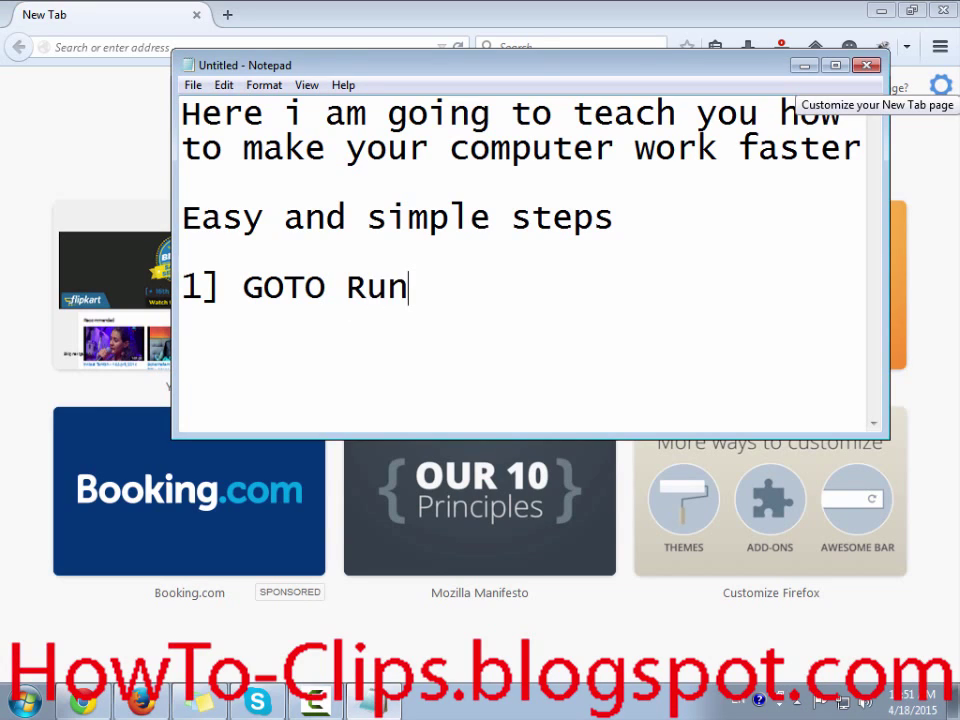
{"action": "key", "text": "super"}
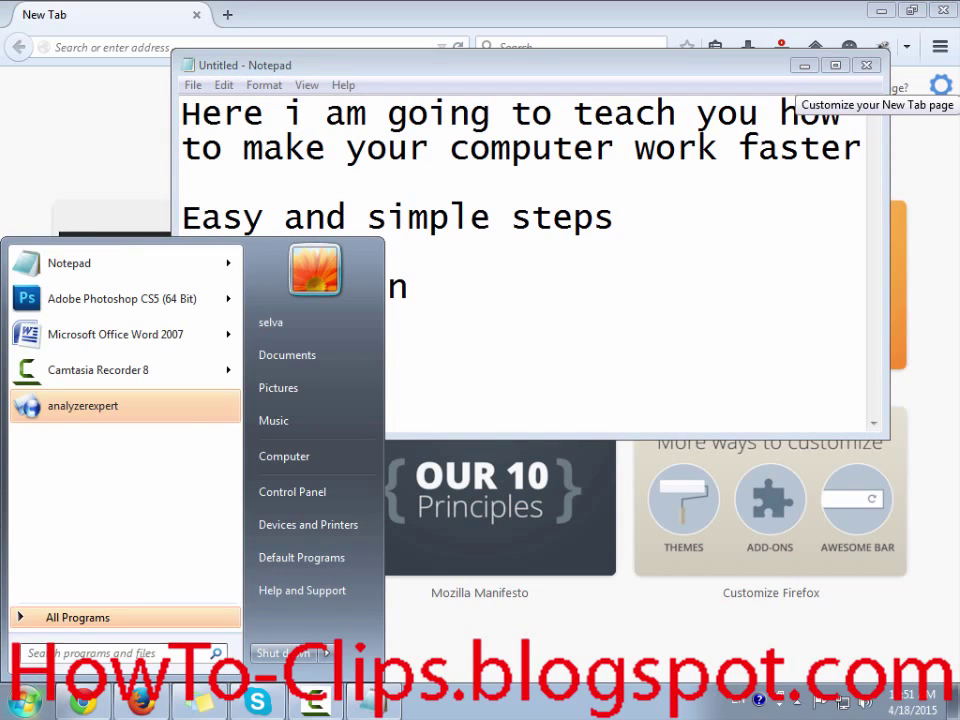
{"action": "key", "text": "super"}
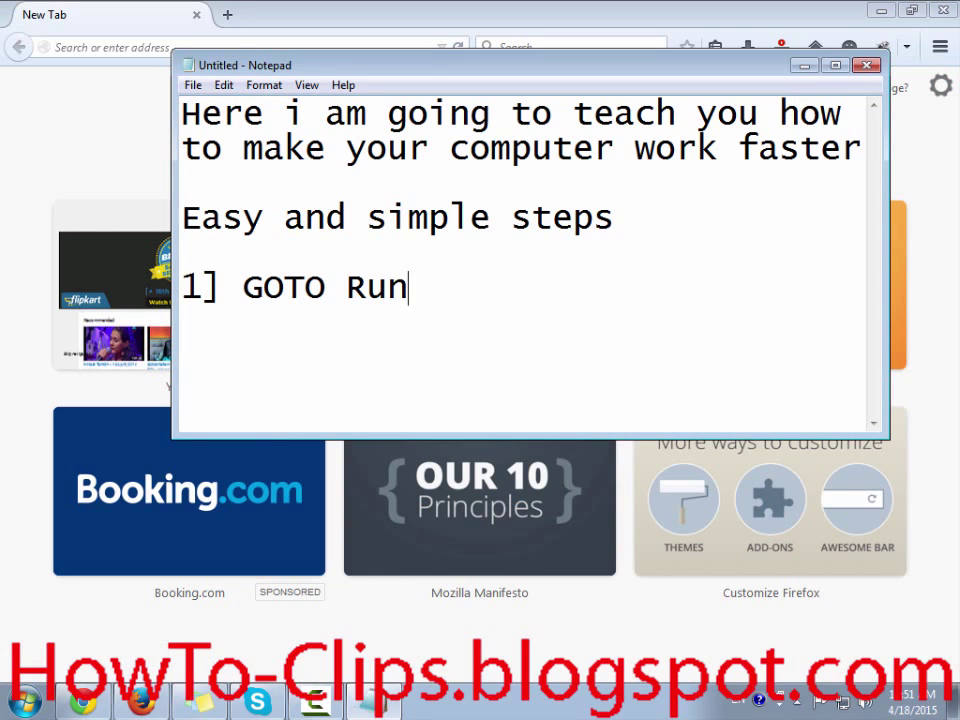
{"action": "key", "text": "Up"}
{"action": "key", "text": "Return"}
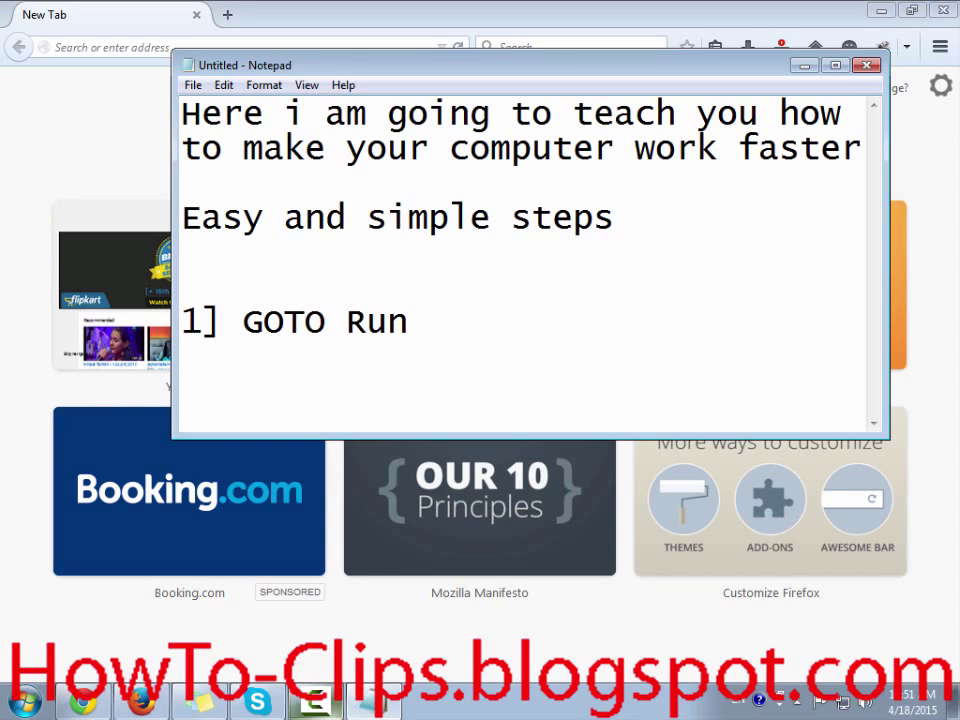
{"action": "mouse_move", "coordinate": [315, 702]}
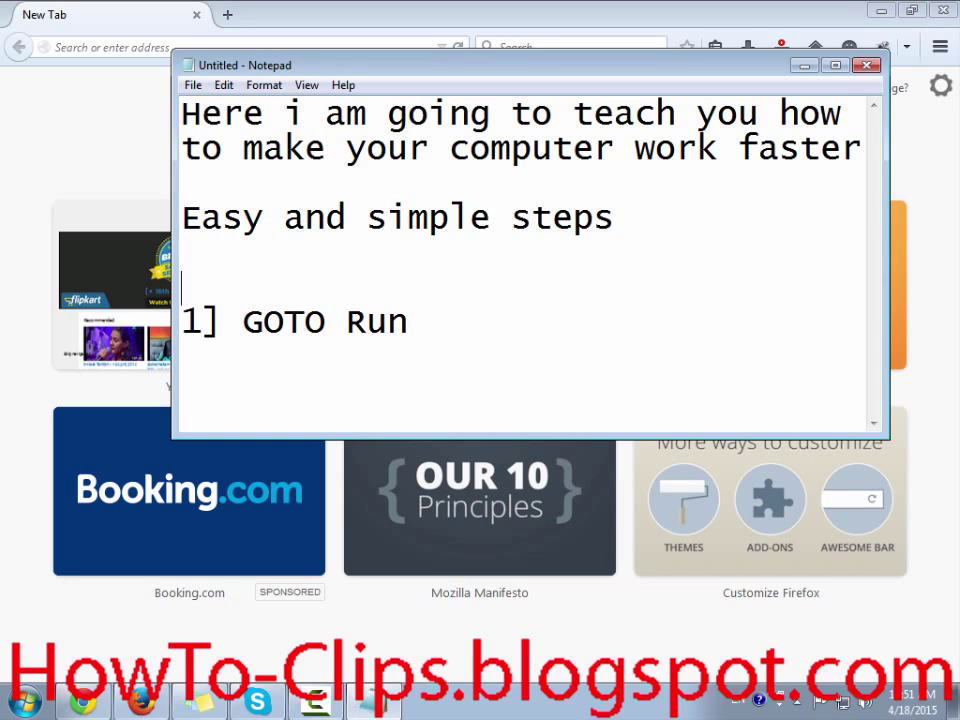
{"action": "type", "text": "S"}
{"action": "key", "text": "BackSpace"}
Open the Windows Run dialog and replace its contents with the command "prefetch"
{"action": "key", "text": "super"}
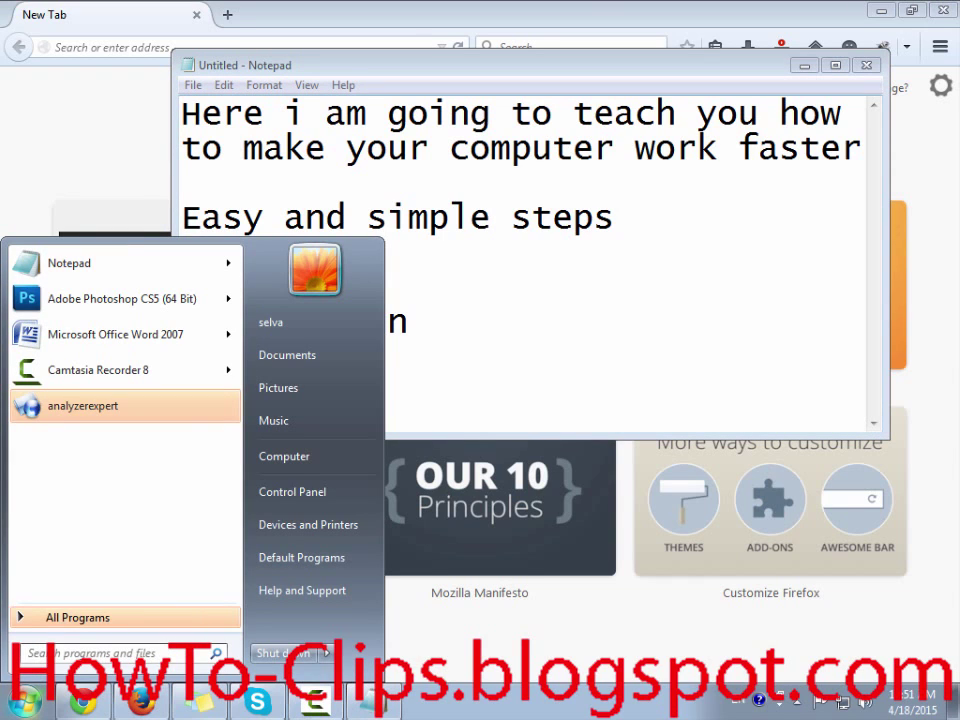
{"action": "type", "text": "run"}
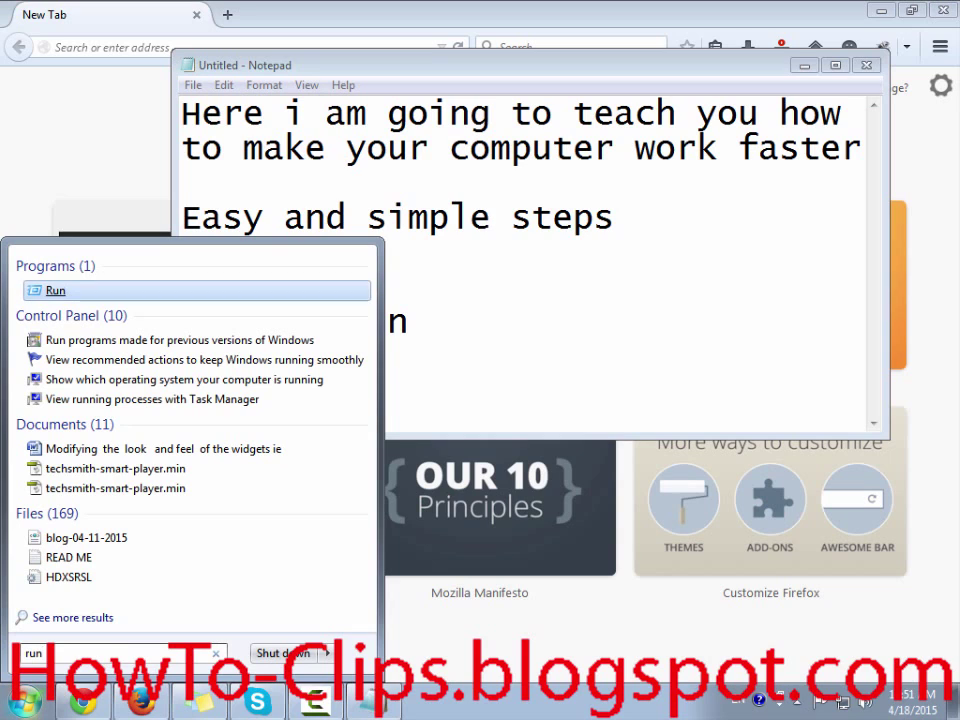
{"action": "left_click", "coordinate": [55, 290]}
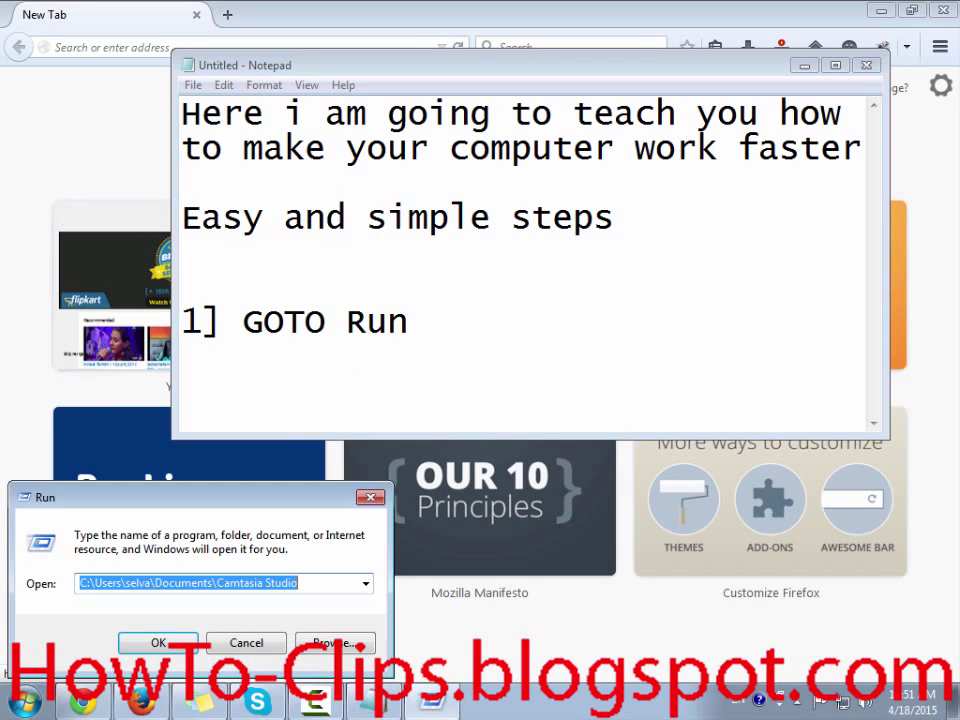
{"action": "key", "text": "BackSpace"}
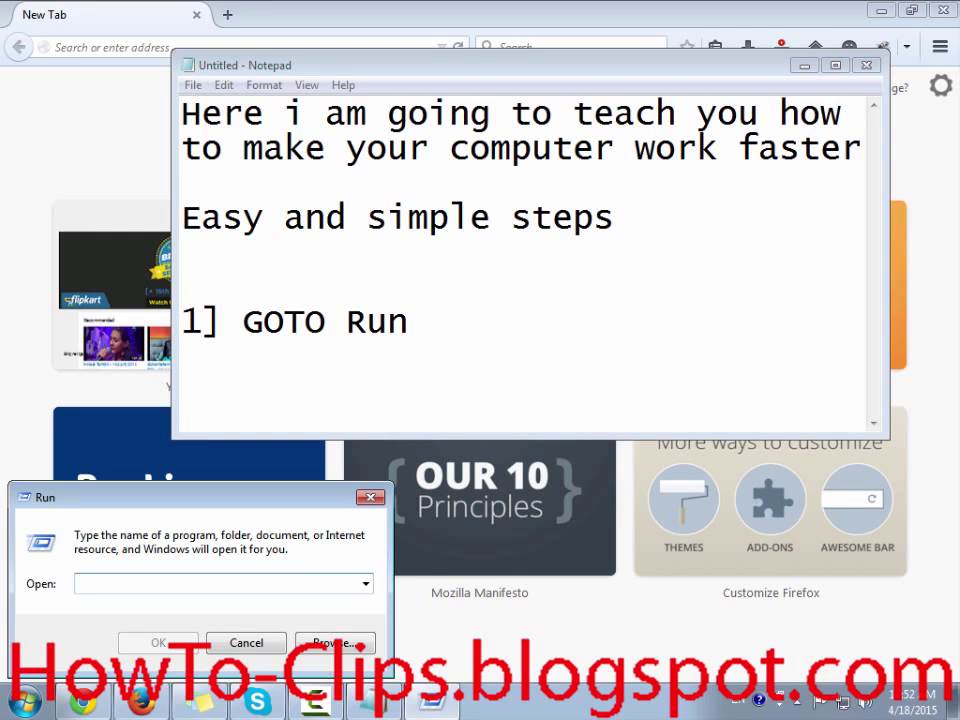
{"action": "type", "text": "prefetch"}
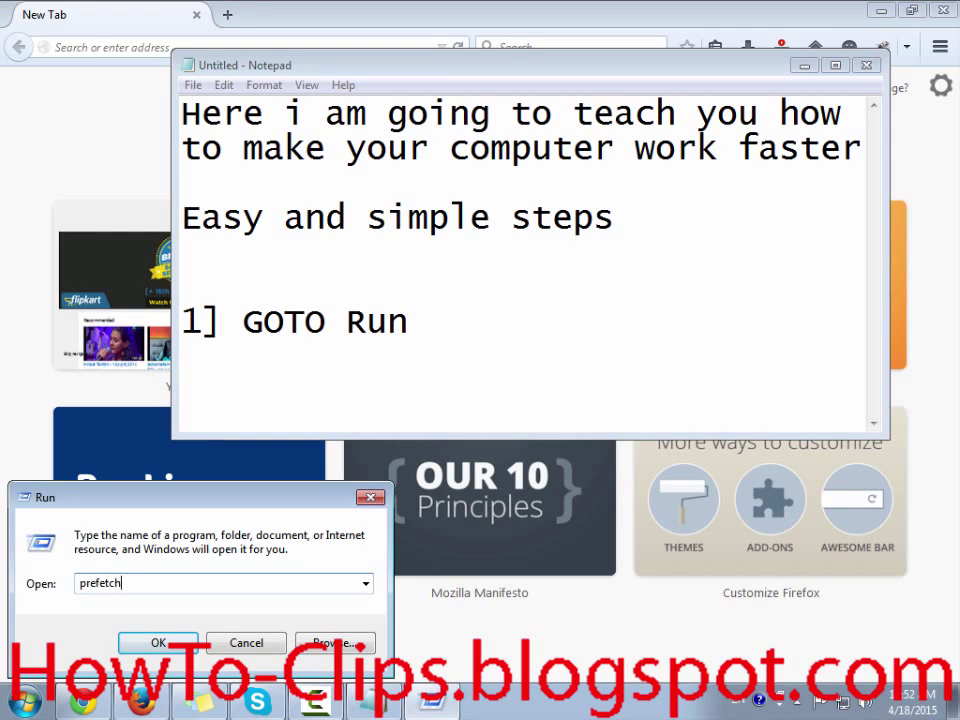
Back in the Notepad note, extend instruction 1 with the text: and type "prefetch" and press OK
{"action": "left_click", "coordinate": [408, 322]}
{"action": "type", "text": "and"}
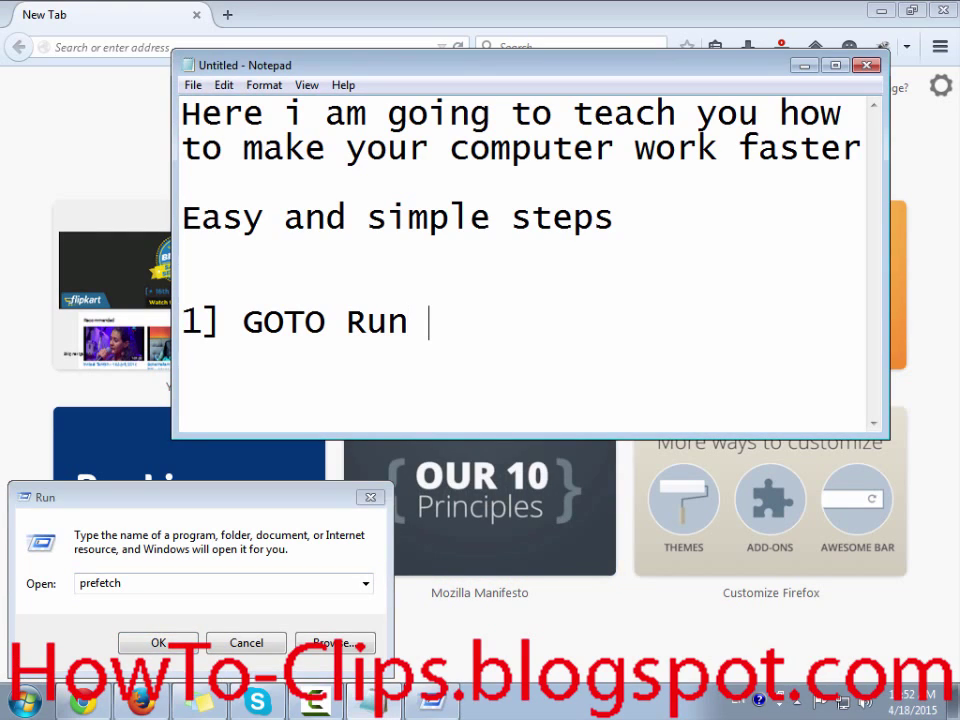
{"action": "type", "text": " type "}
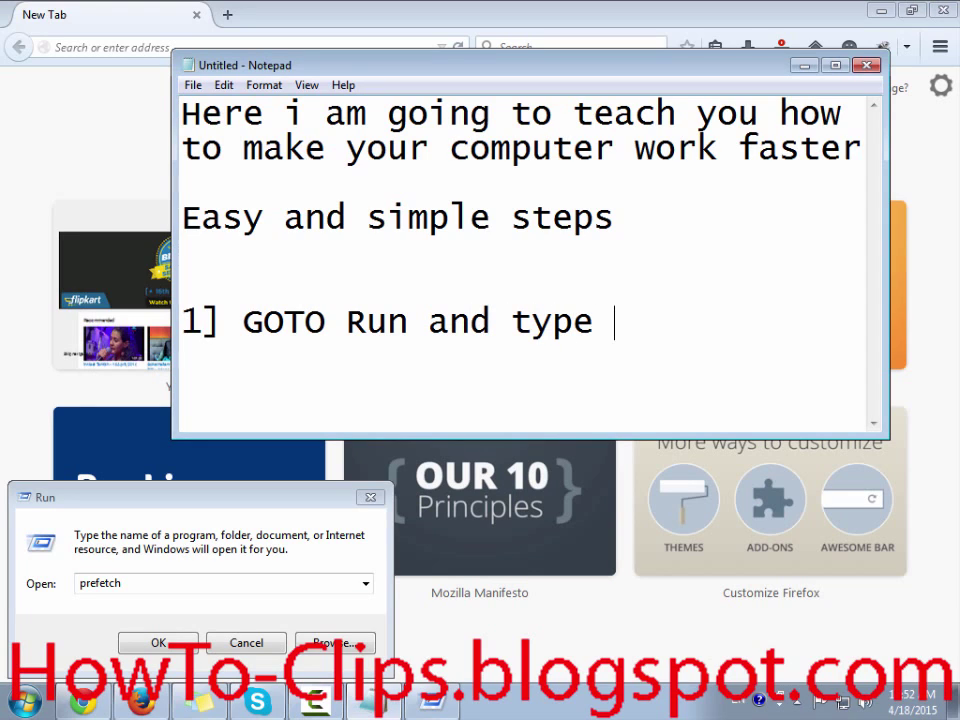
{"action": "type", "text": "\"Prefetch"}
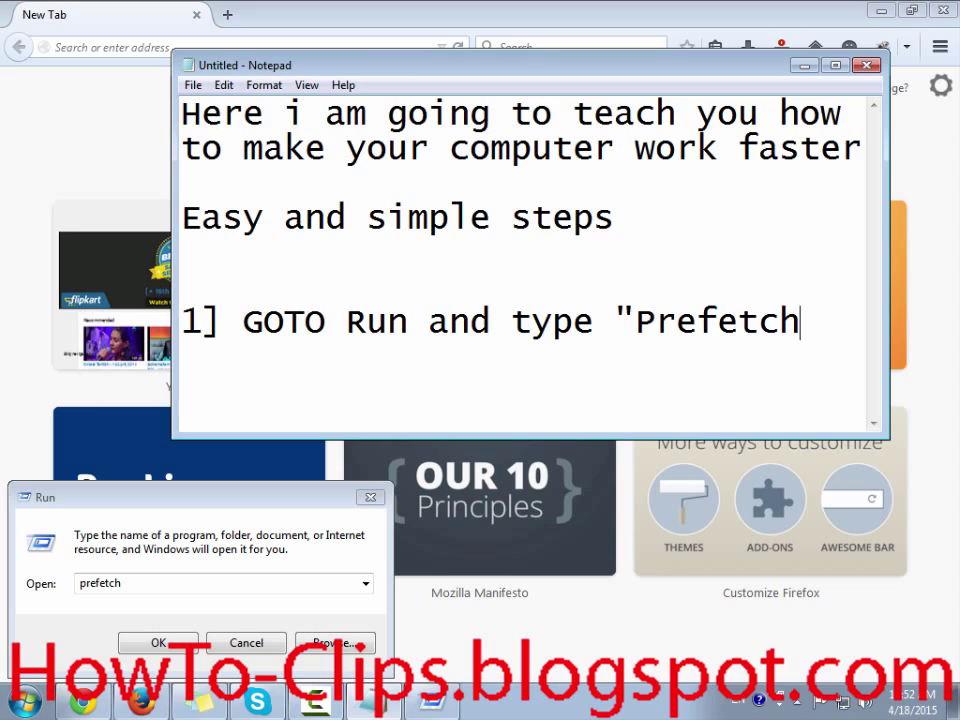
{"action": "left_click_drag", "start_coordinate": [635, 321], "coordinate": [656, 321]}
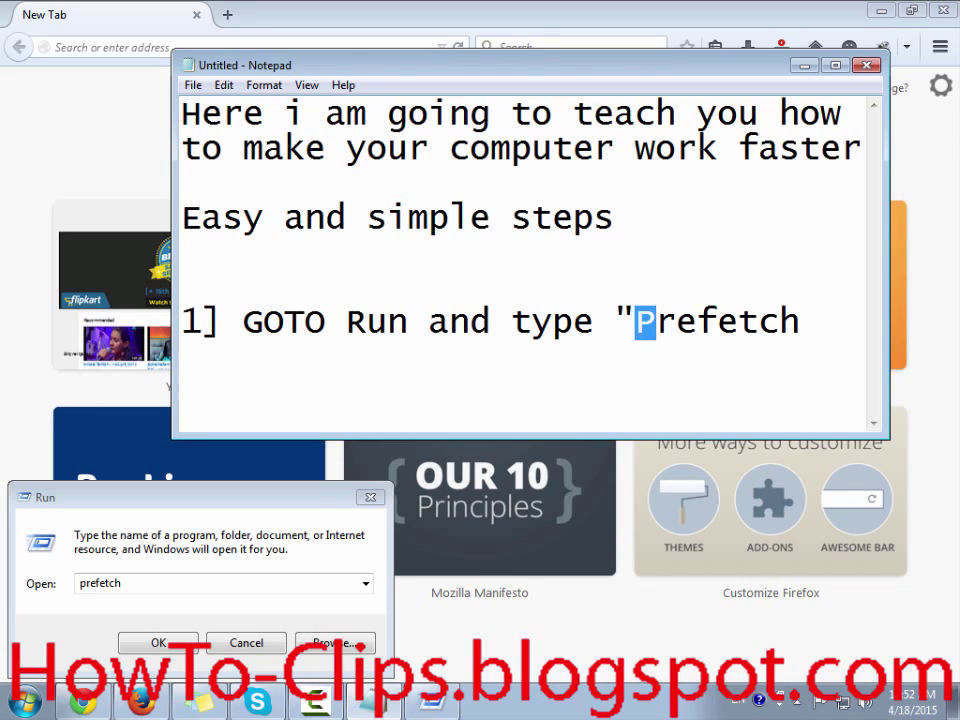
{"action": "type", "text": "p"}
{"action": "left_click", "coordinate": [800, 321]}
{"action": "type", "text": "\""}
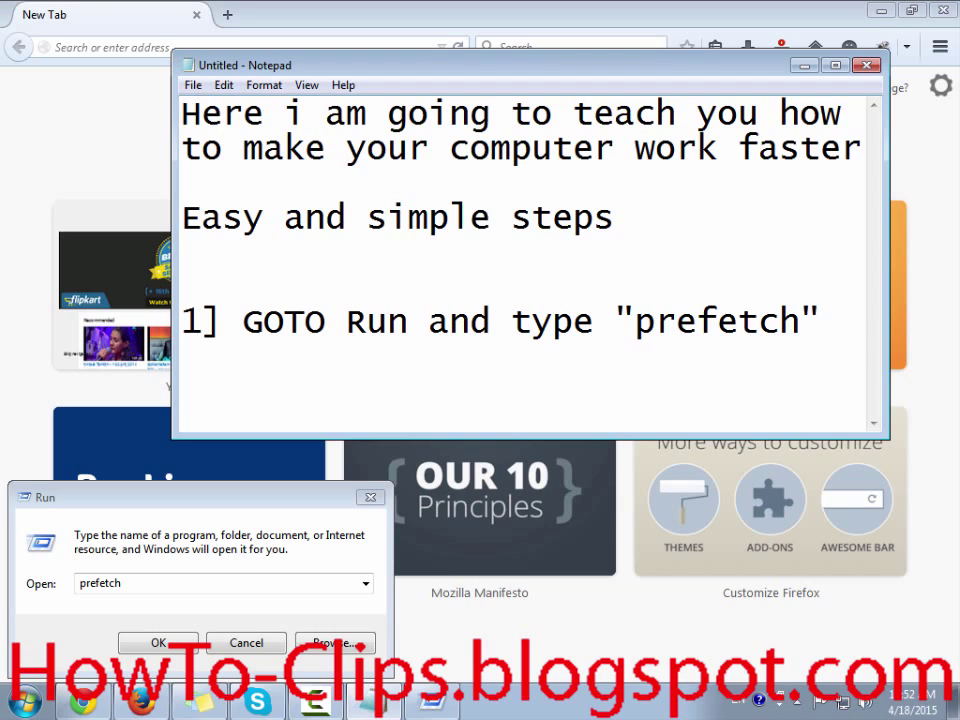
{"action": "type", "text": " and "}
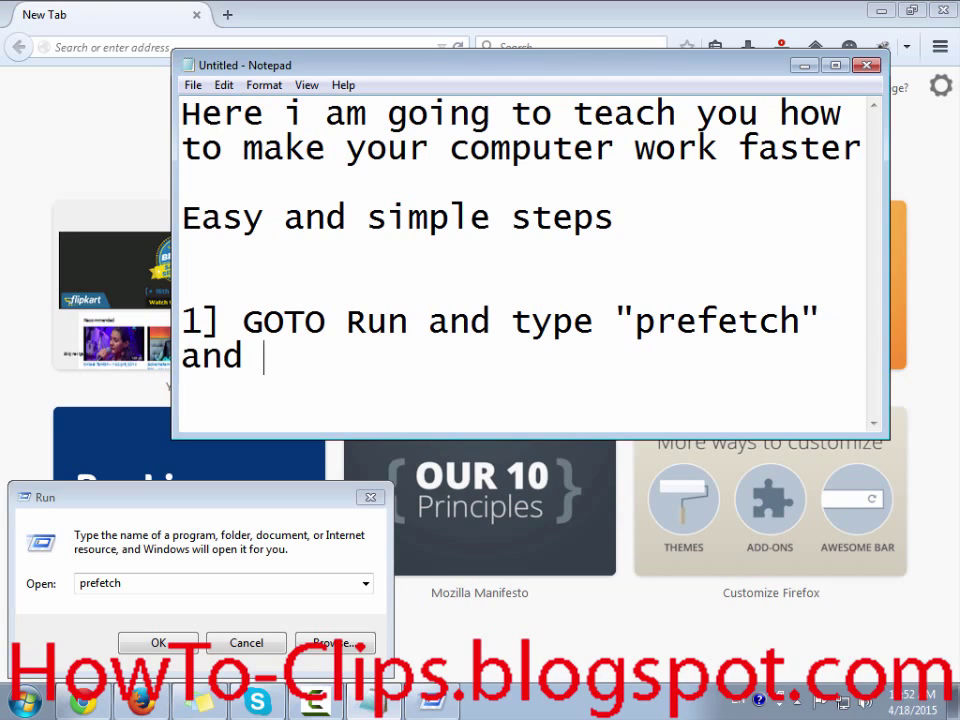
{"action": "type", "text": "press O"}
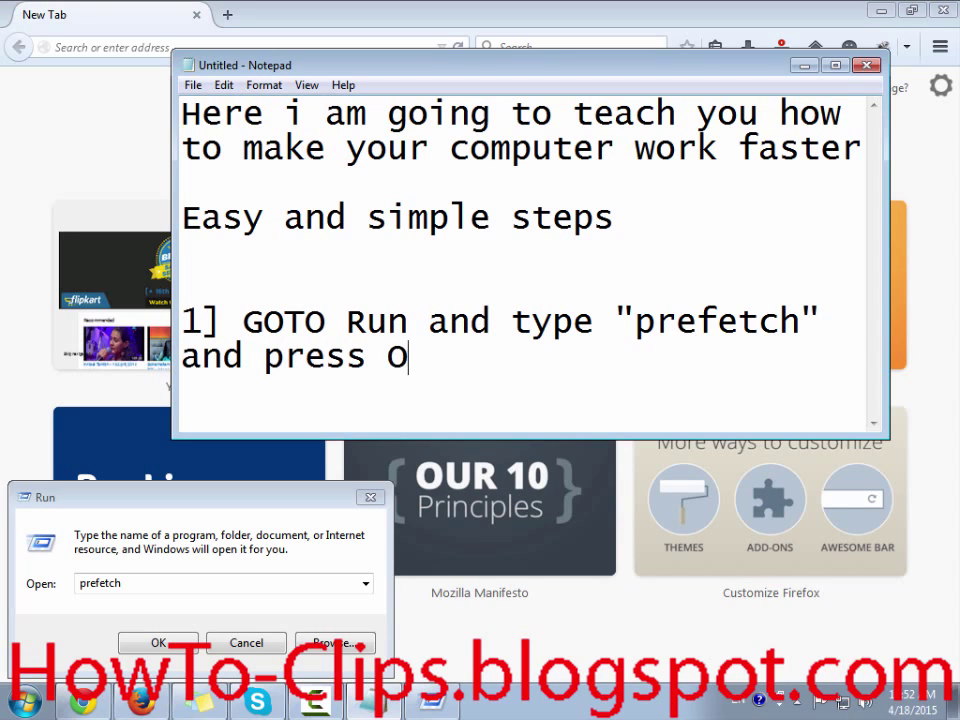
{"action": "type", "text": "K"}
Run the prefetch command, grant access to the Prefetch folder, and look through its files
{"action": "left_click", "coordinate": [158, 642]}
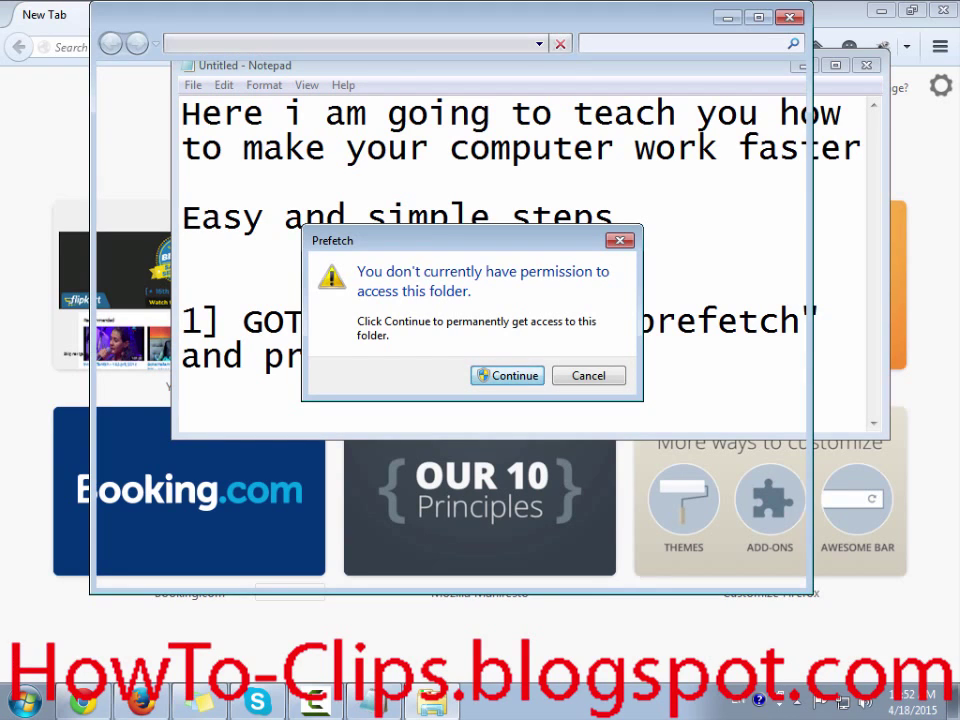
{"action": "key", "text": "Return"}
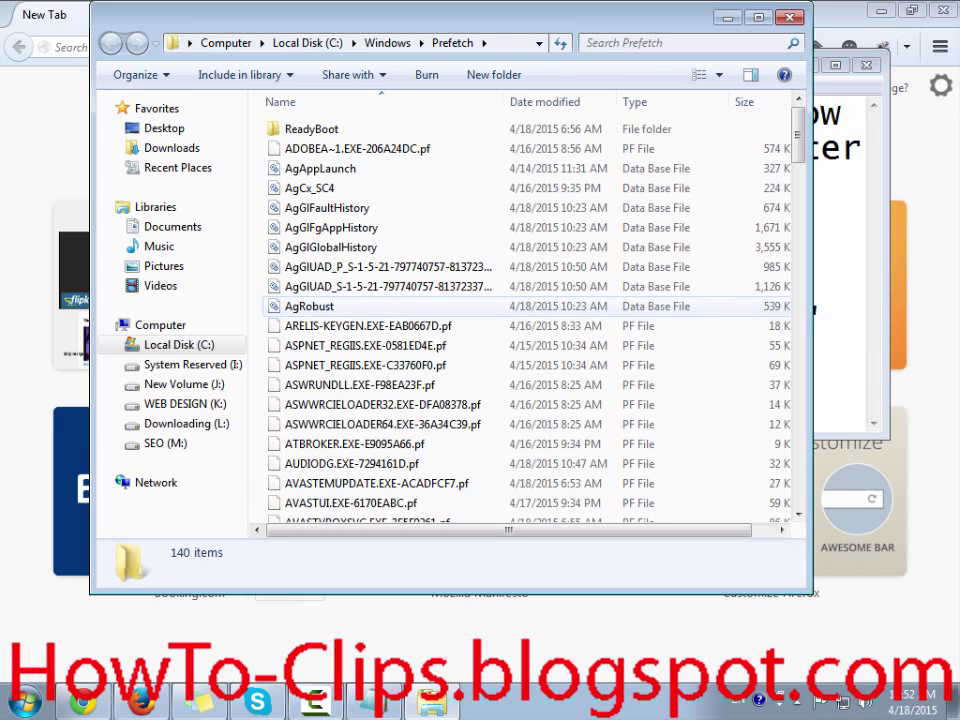
{"action": "scroll", "coordinate": [420, 312], "scroll_direction": "down", "scroll_amount": 10}
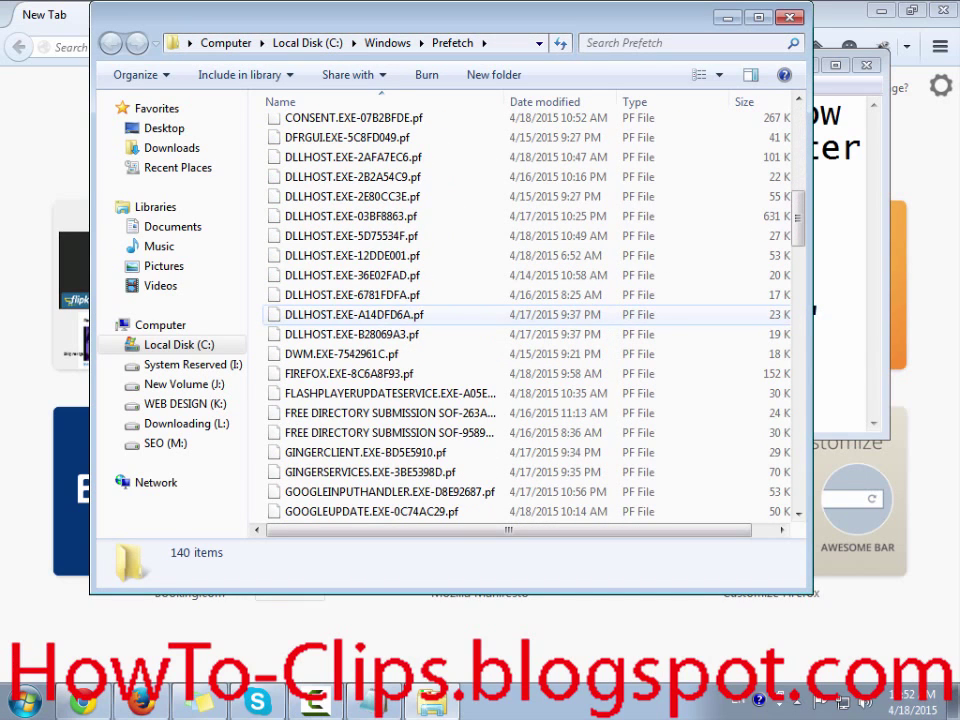
Switch back to Notepad and append ", here are the list of junk files" to instruction 1
{"action": "key", "text": "alt+Tab"}
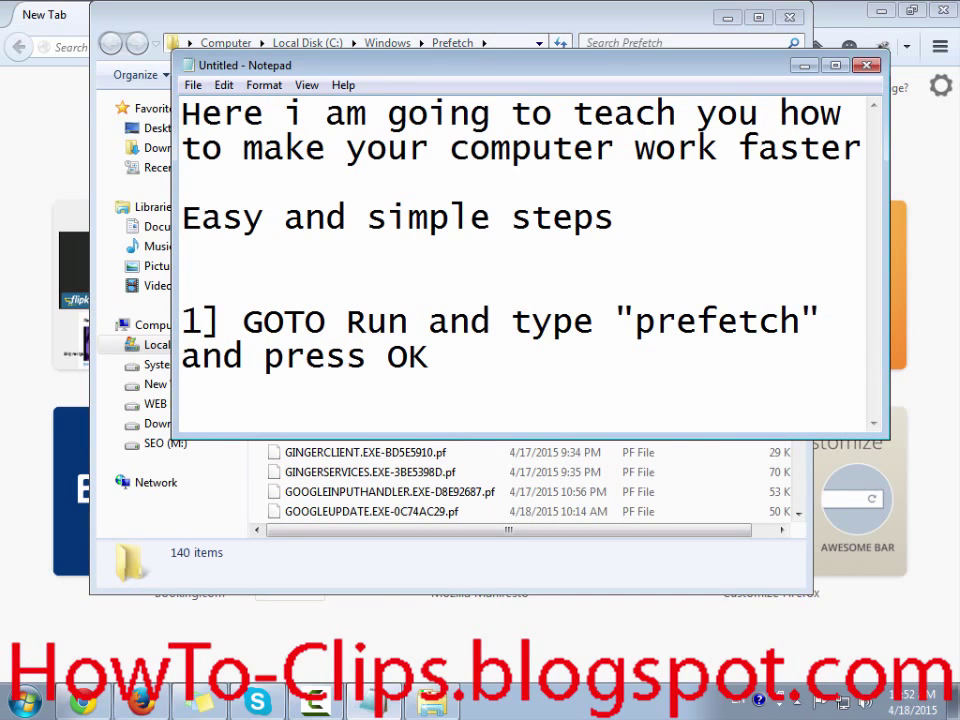
{"action": "key", "text": "BackSpace"}
{"action": "type", "text": ", here are "}
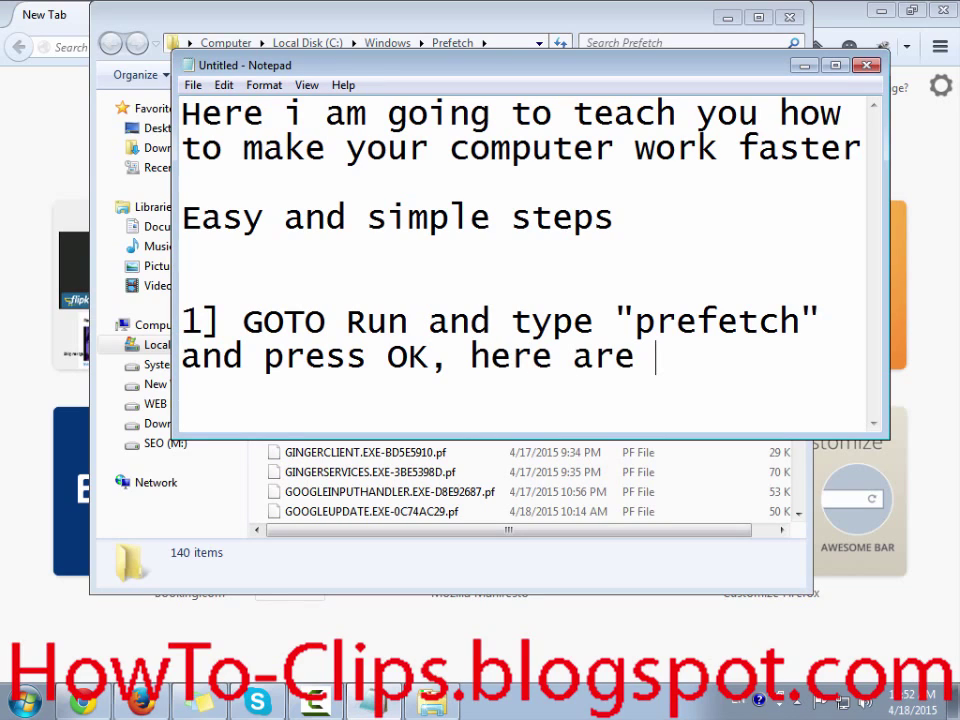
{"action": "type", "text": "the list of j"}
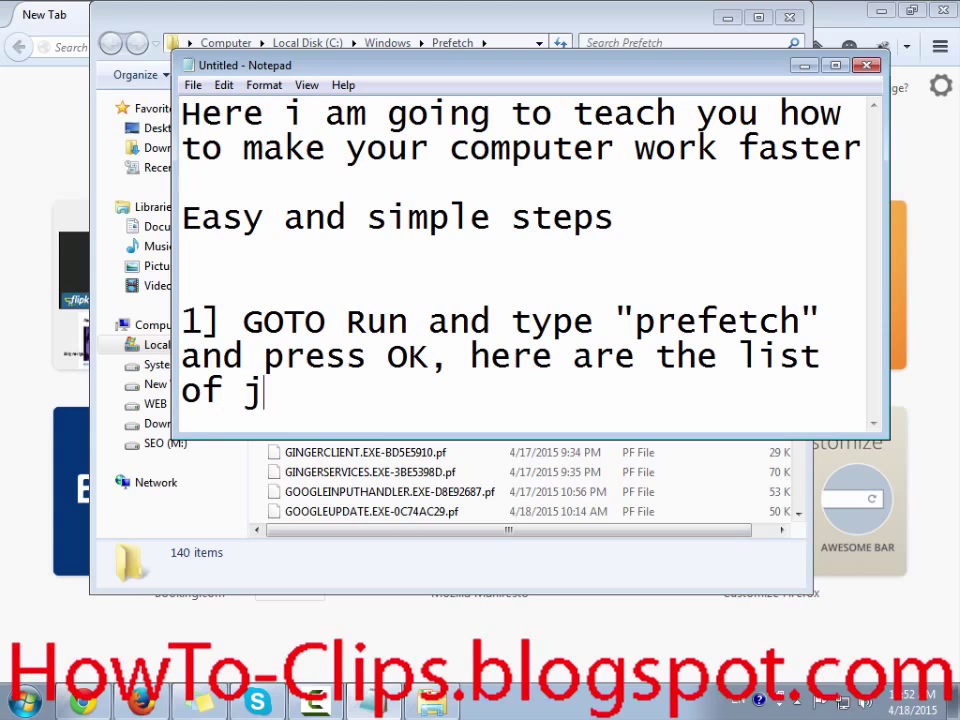
{"action": "type", "text": "unk files"}
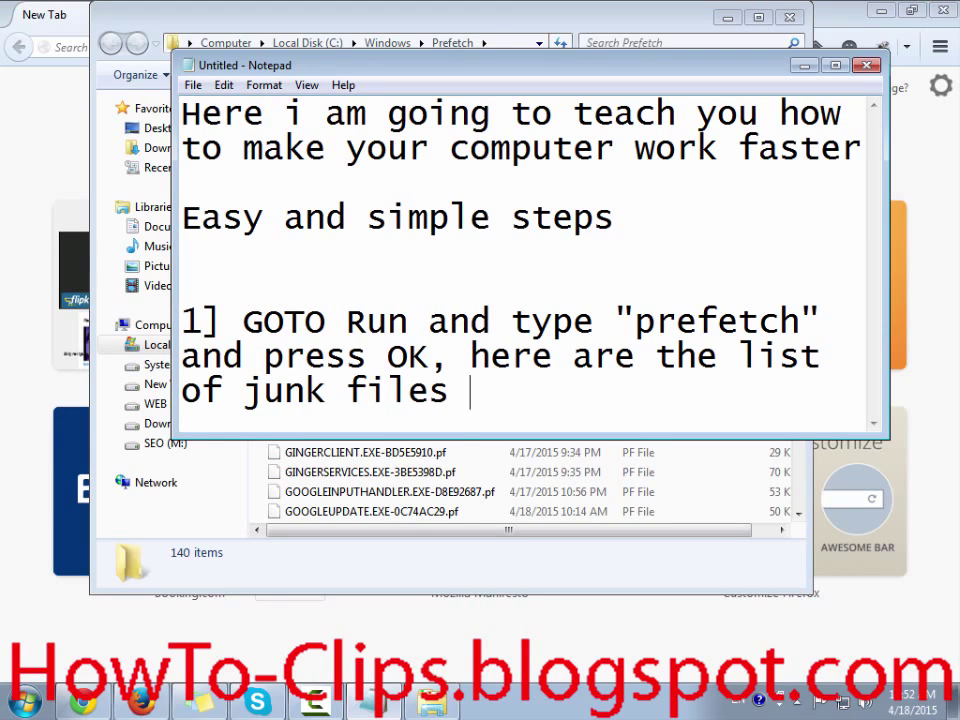
Continue instruction 1 with the text ", press control + A to select all files and"
{"action": "key", "text": "BackSpace"}
{"action": "type", "text": ", press contr"}
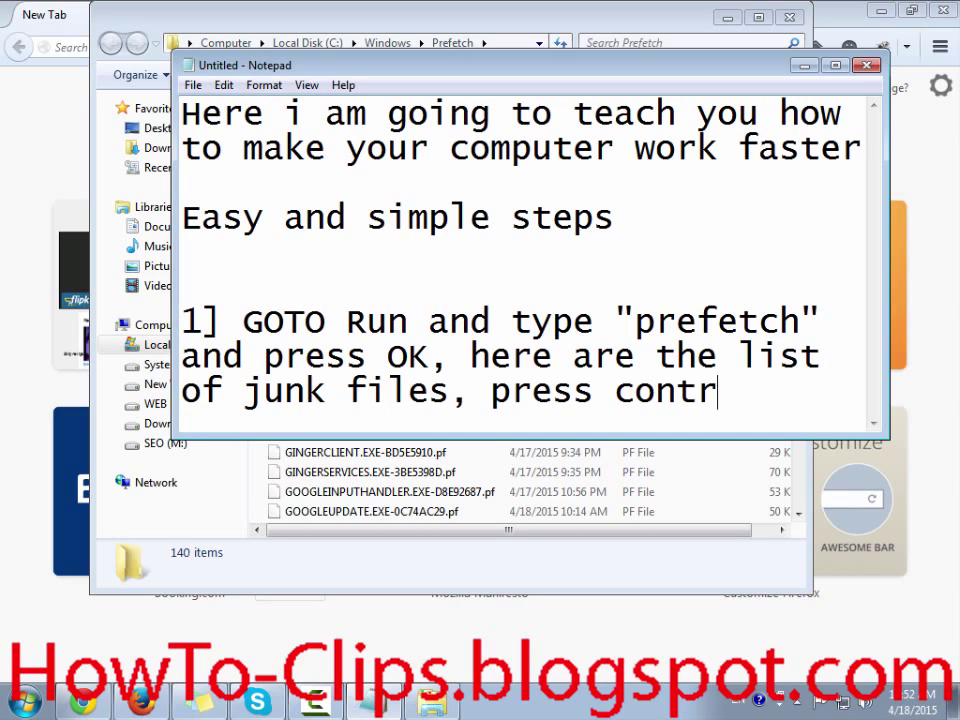
{"action": "type", "text": "ol + A"}
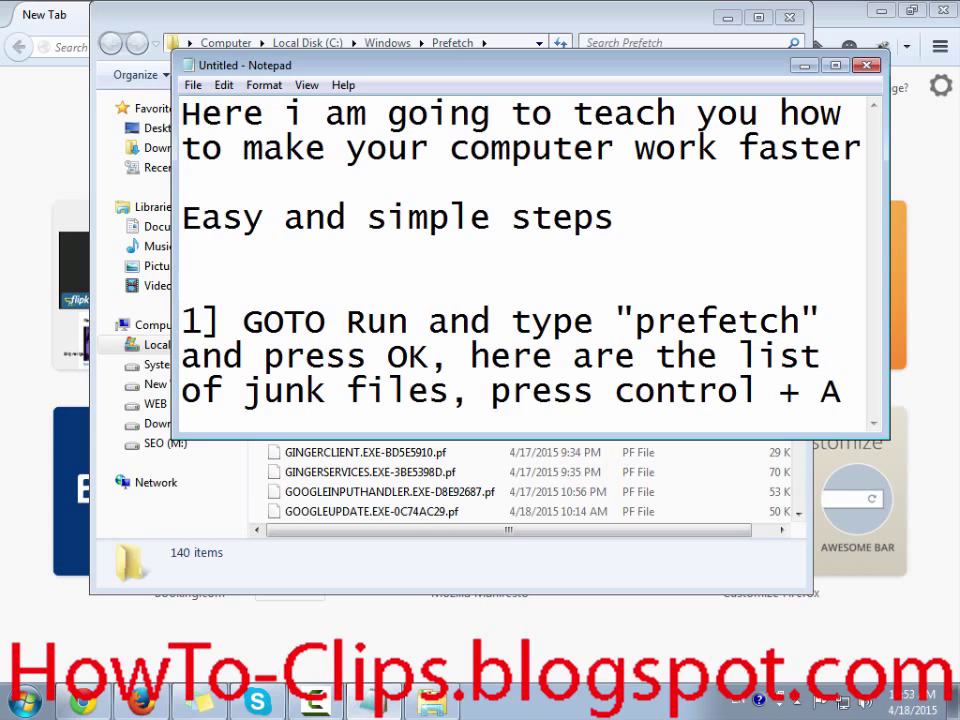
{"action": "type", "text": " to select"}
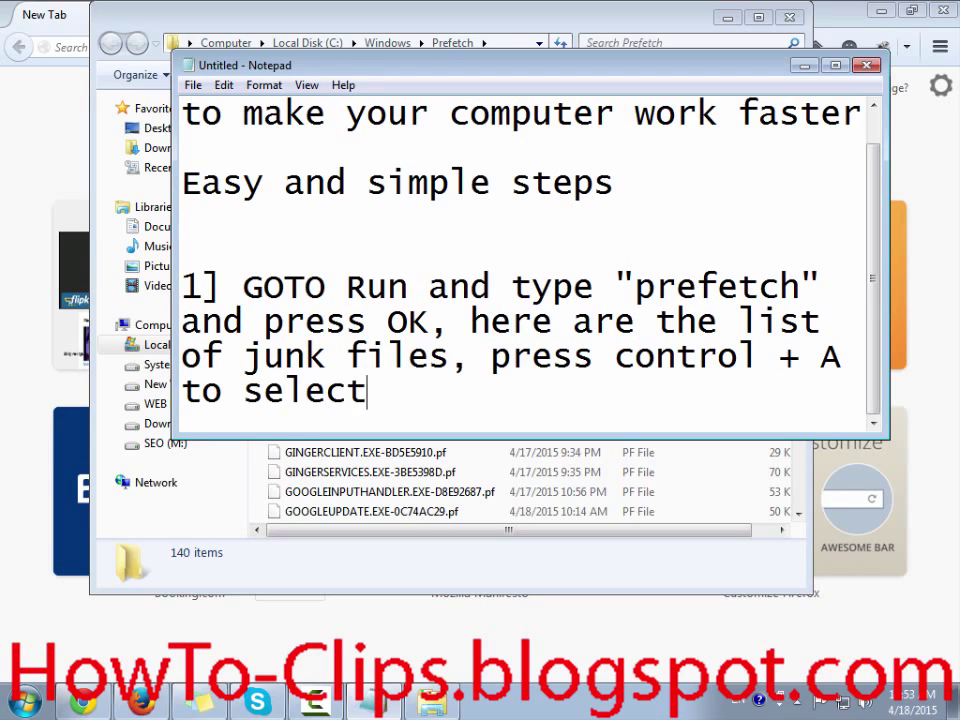
{"action": "type", "text": " all file"}
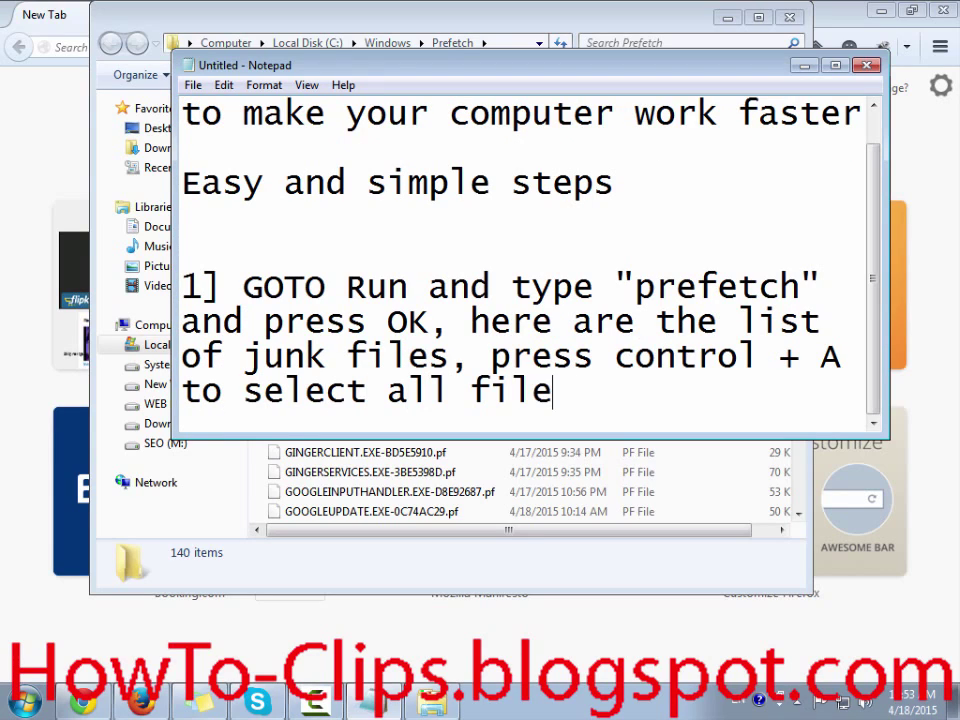
{"action": "type", "text": "s and"}
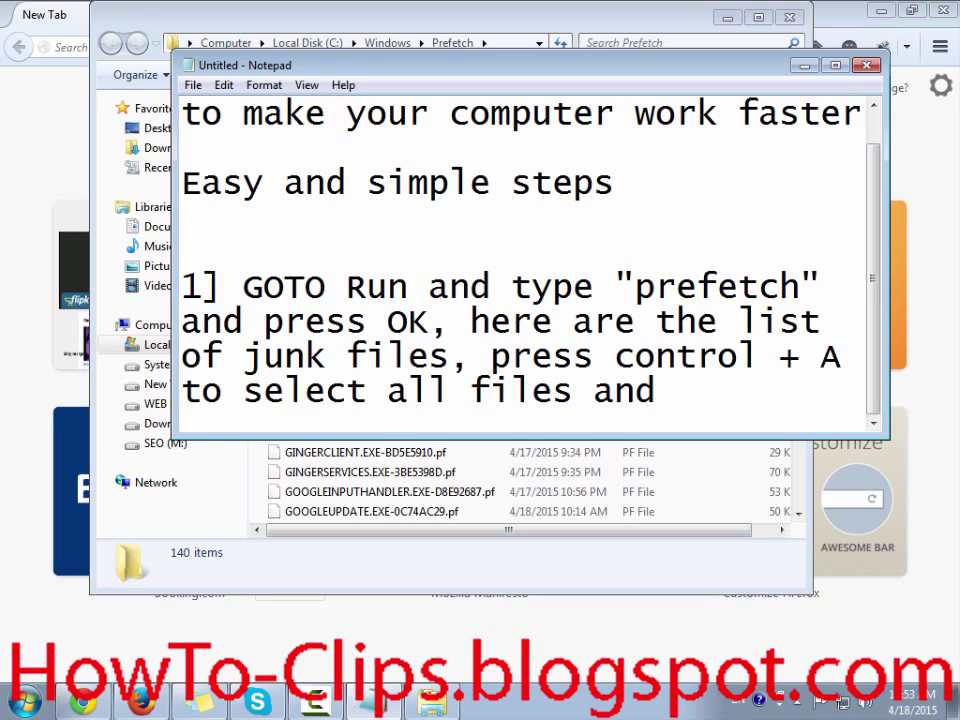
Enclose the words control + A in instruction 1 in double quotation marks
{"action": "left_click", "coordinate": [616, 356]}
{"action": "key", "text": "Left"}
{"action": "type", "text": "\""}
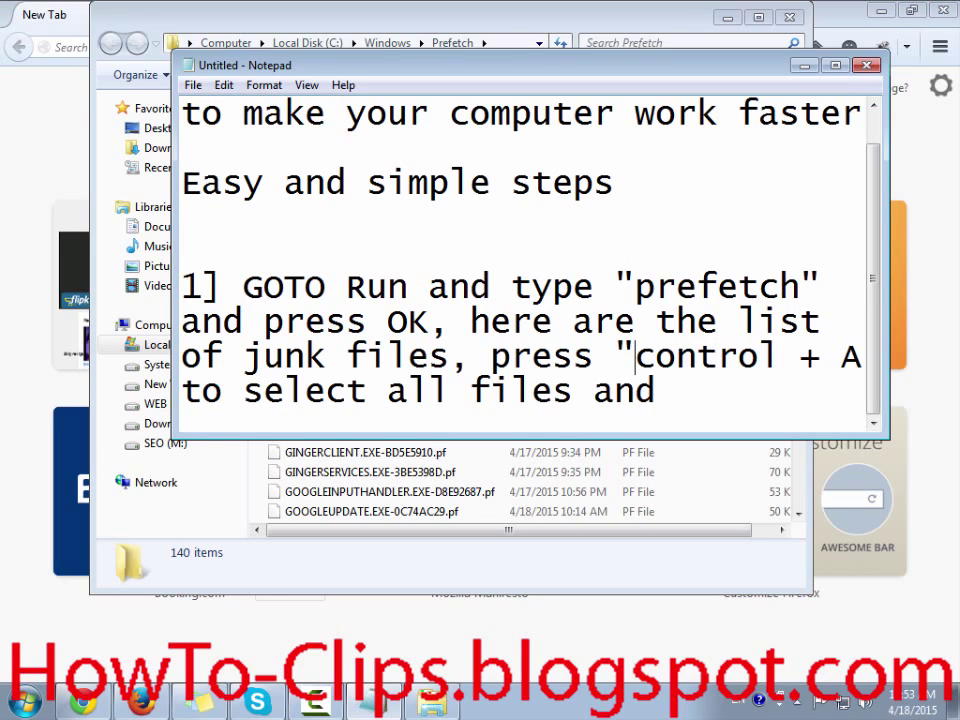
{"action": "key", "text": "Right"}
{"action": "key", "text": "Right"}
{"action": "key", "text": "Right"}
{"action": "key", "text": "Right"}
{"action": "key", "text": "Right"}
{"action": "key", "text": "Right"}
{"action": "key", "text": "Right"}
{"action": "key", "text": "Right"}
{"action": "key", "text": "Right"}
{"action": "key", "text": "Right"}
{"action": "key", "text": "Right"}
{"action": "type", "text": "\""}
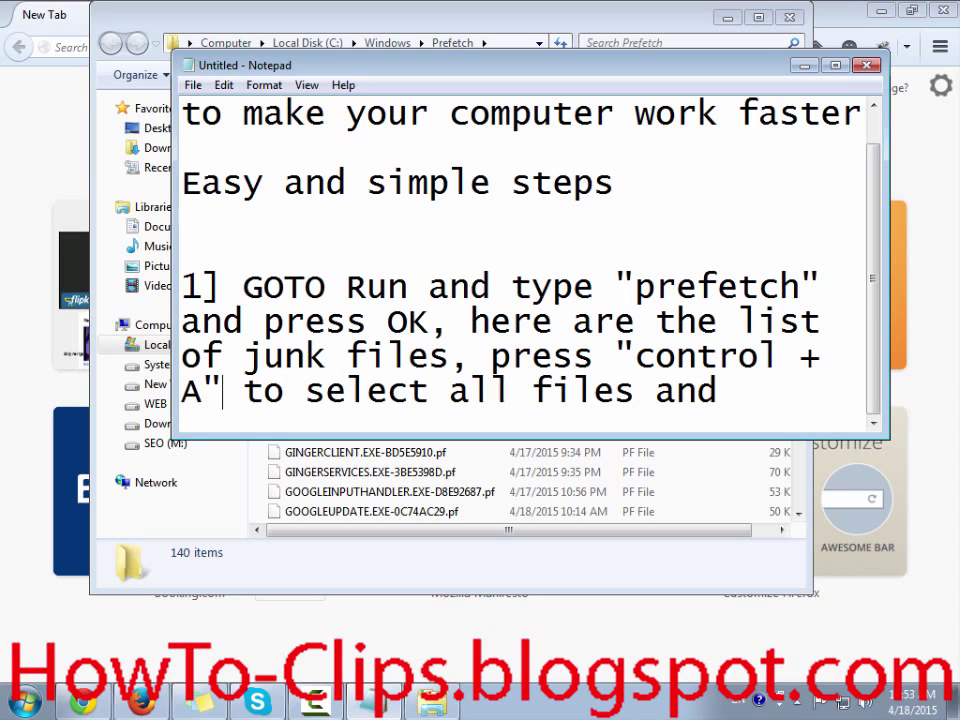
Append the text press shift + Del" to the end of instruction 1, including the closing quotation mark
{"action": "left_click", "coordinate": [759, 390]}
{"action": "type", "text": "press"}
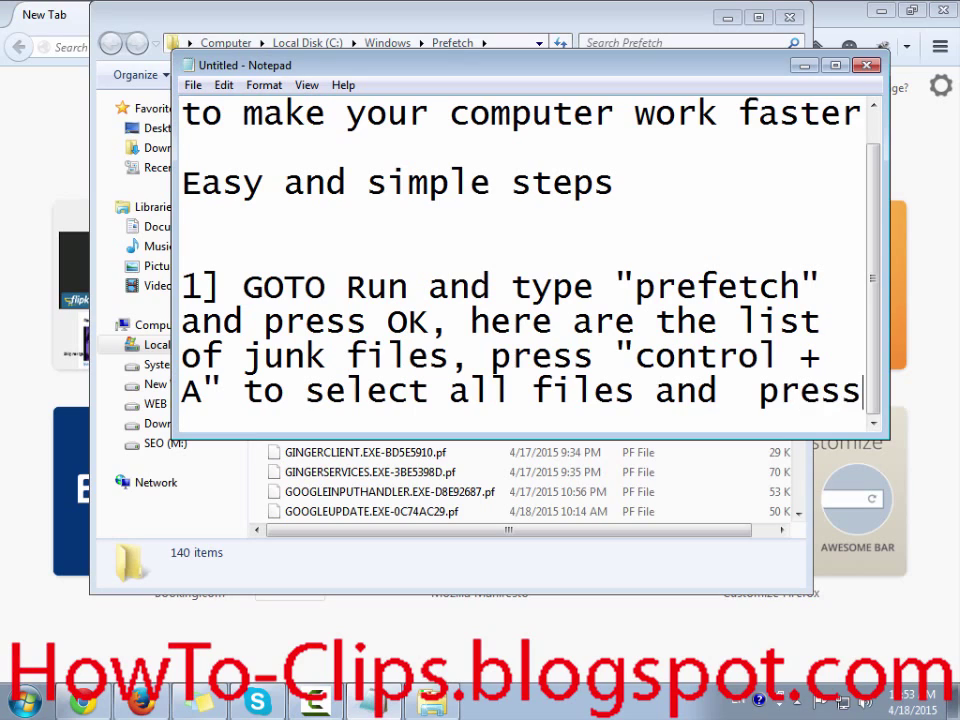
{"action": "type", "text": " shi"}
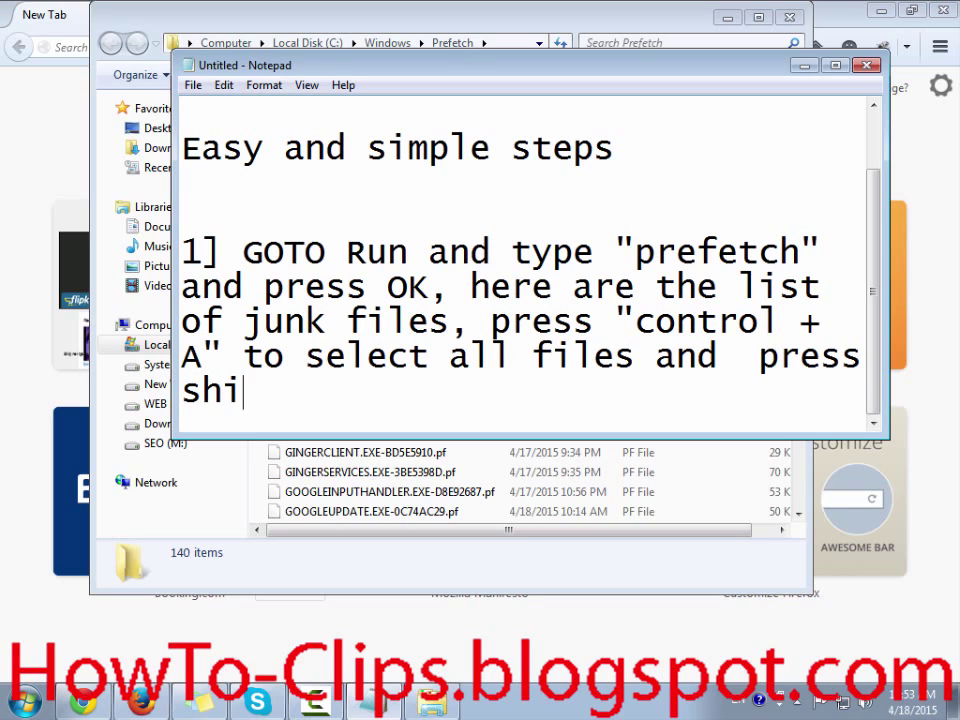
{"action": "type", "text": "ft + "}
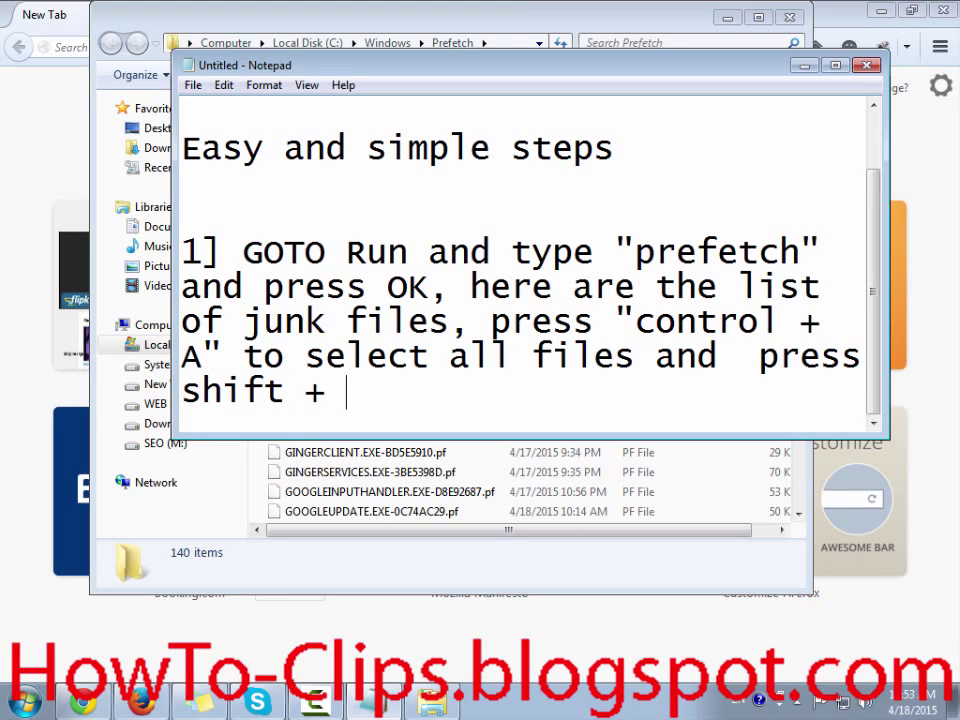
{"action": "type", "text": "Del\""}
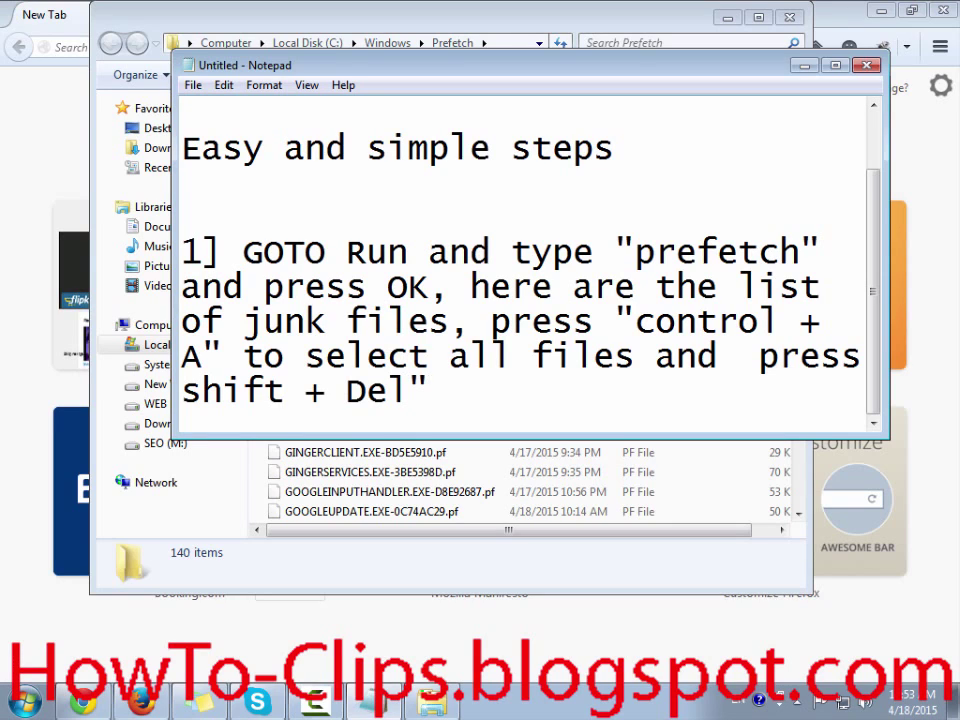
Insert the missing opening quotation mark before shift + Del in instruction 1
{"action": "key", "text": "ctrl+Left"}
{"action": "key", "text": "ctrl+Left"}
{"action": "key", "text": "ctrl+Left"}
{"action": "type", "text": "\""}
{"action": "key", "text": "End"}
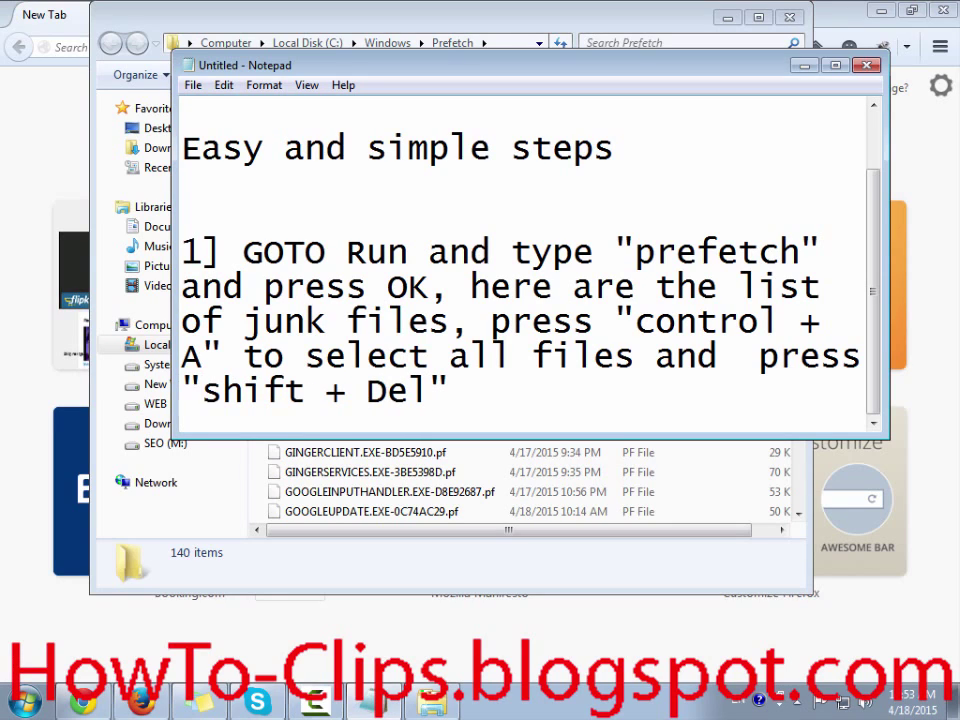
Finish the sentence of instruction 1 with the text "to perm delete all junk files"
{"action": "type", "text": "to del"}
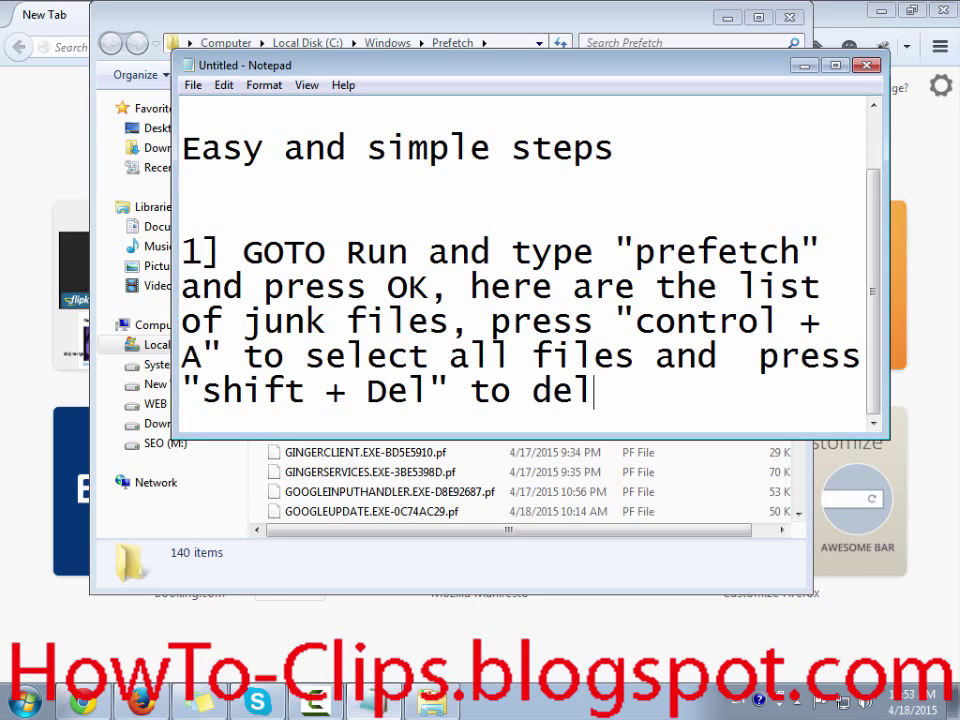
{"action": "type", "text": "ete all junk"}
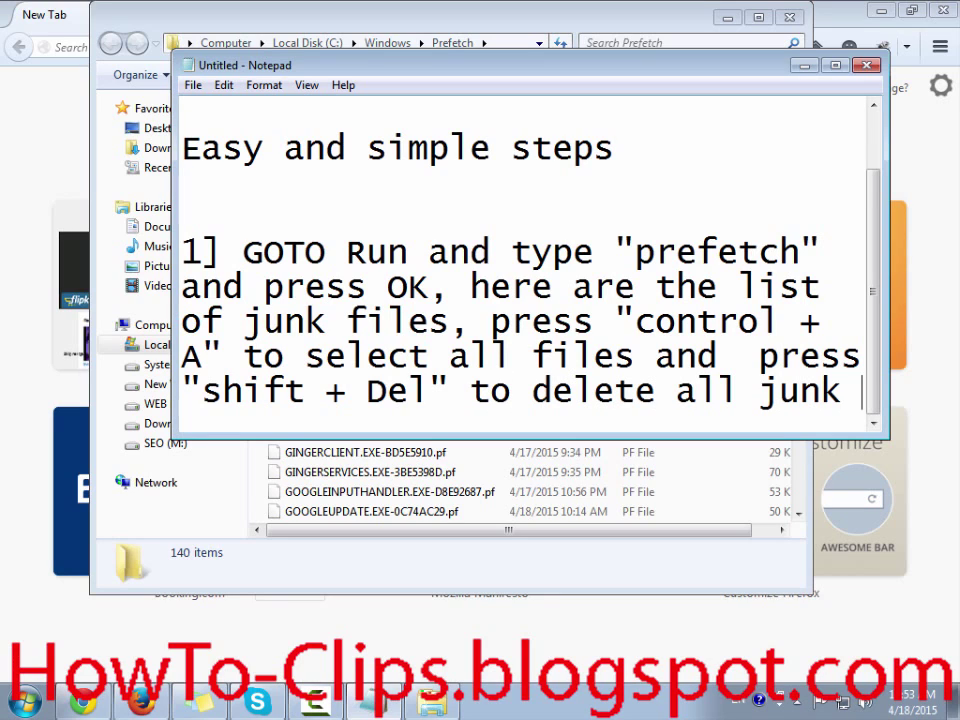
{"action": "key", "text": "ctrl+Left"}
{"action": "key", "text": "ctrl+Left"}
{"action": "key", "text": "ctrl+Left"}
{"action": "type", "text": "perm"}
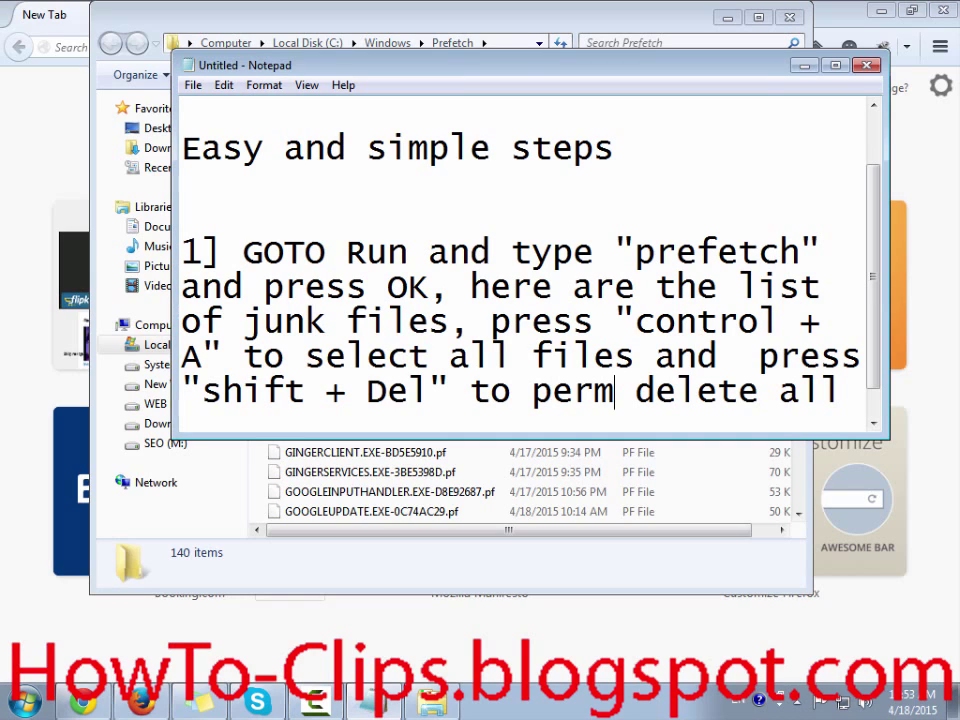
{"action": "key", "text": "End"}
{"action": "key", "text": "Down"}
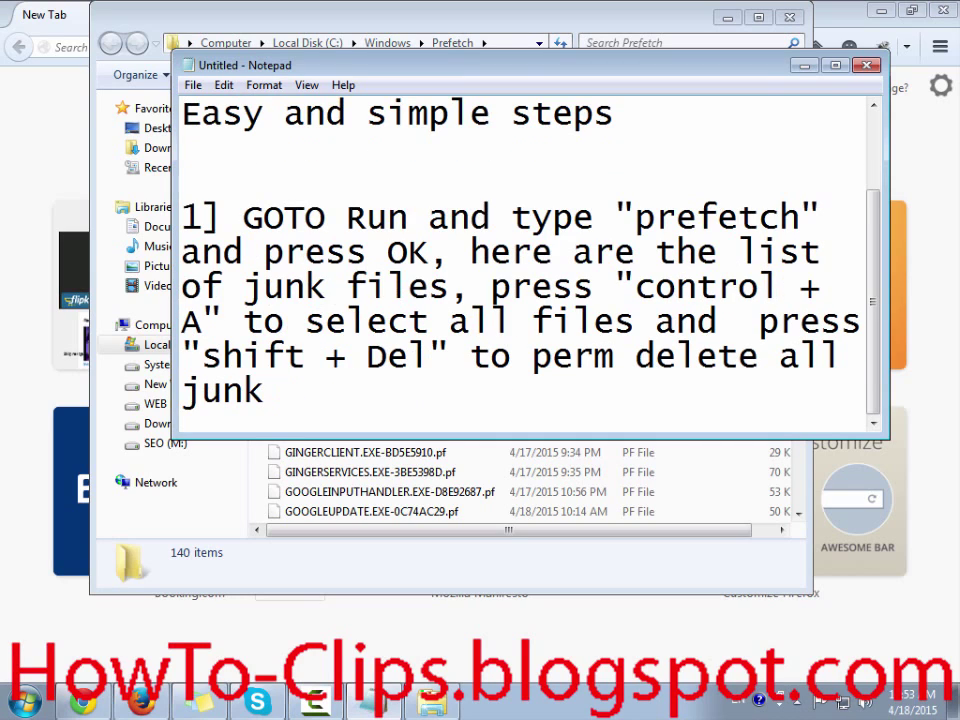
{"action": "type", "text": "files"}
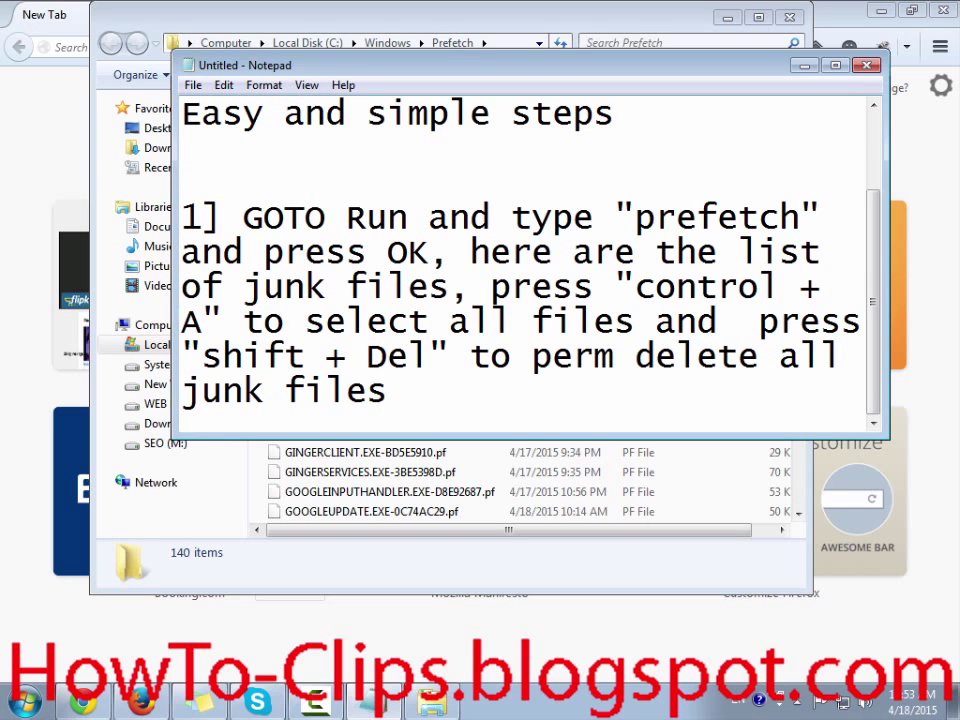
Switch to the Prefetch folder window and permanently delete all files in it, confirming the deletion
{"action": "key", "text": "alt+Tab"}
{"action": "left_click", "coordinate": [354, 314]}
{"action": "key", "text": "ctrl+a"}
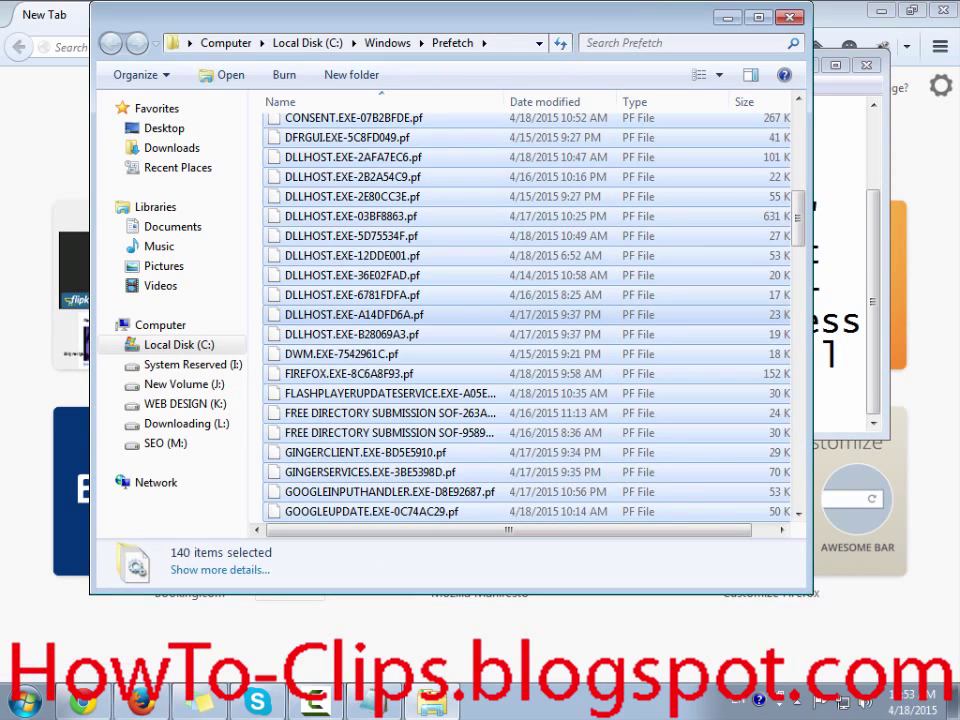
{"action": "key", "text": "shift+Delete"}
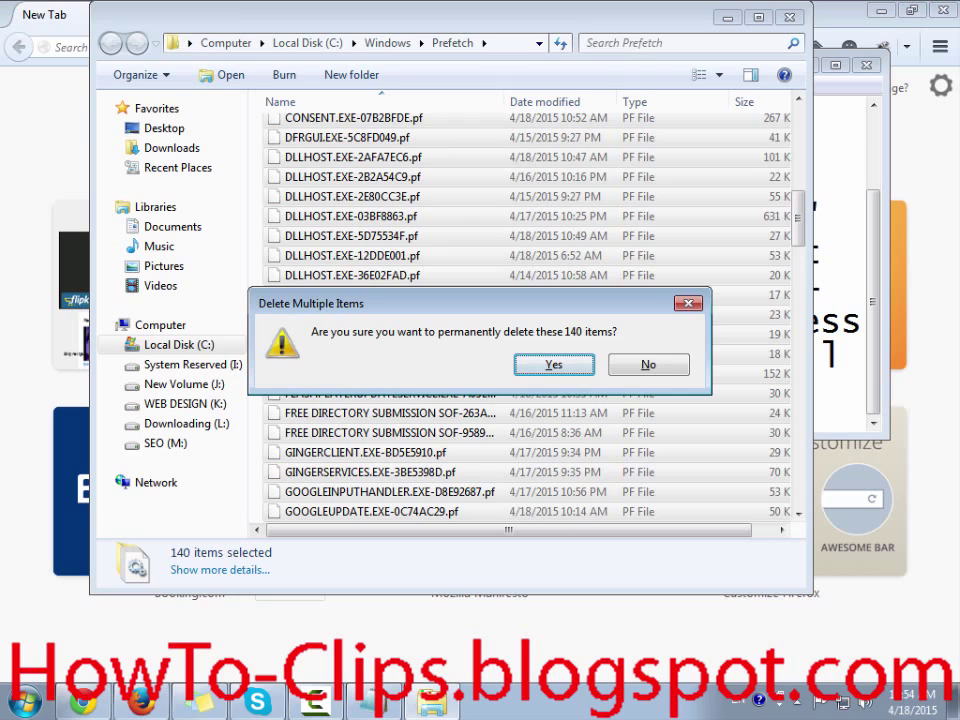
{"action": "key", "text": "Return"}
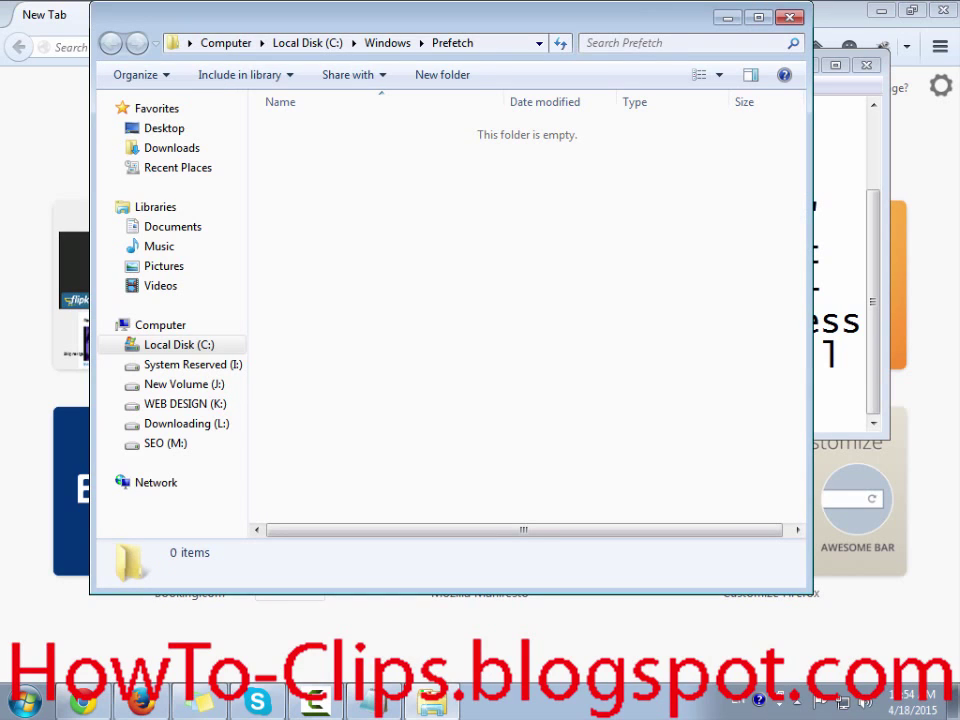
Switch back to Notepad and append ". NOW YOUR SYSTEM BOOSTED 20%" to the end of instruction 1
{"action": "key", "text": "alt+Tab"}
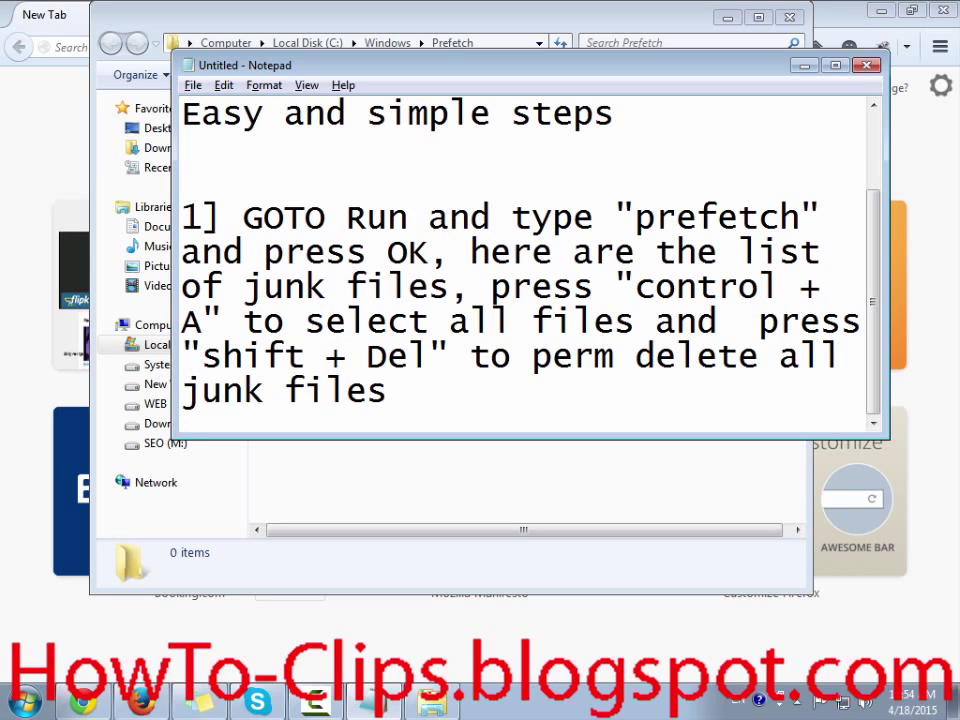
{"action": "type", "text": ","}
{"action": "key", "text": "BackSpace"}
{"action": "type", "text": ". NOW "}
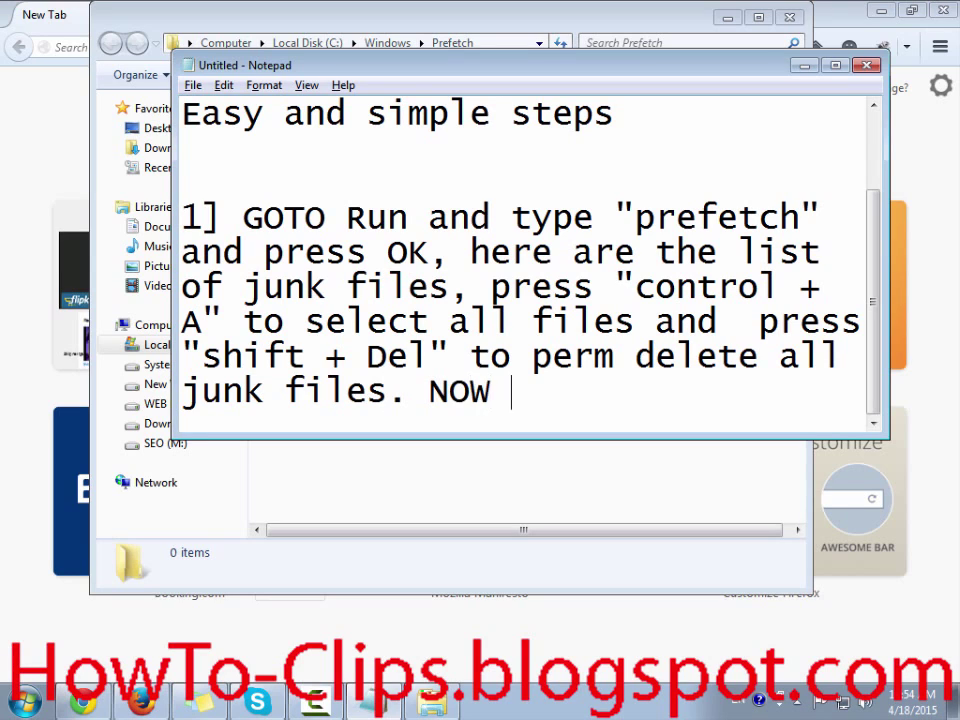
{"action": "type", "text": "YOUR SYSTEM"}
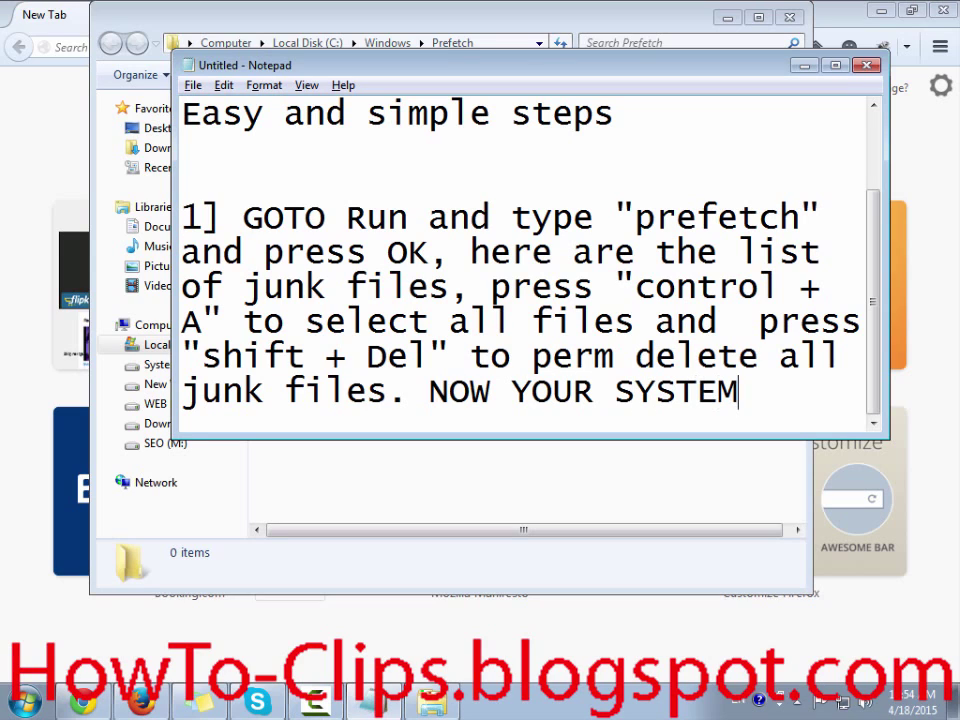
{"action": "type", "text": " BOOSTE"}
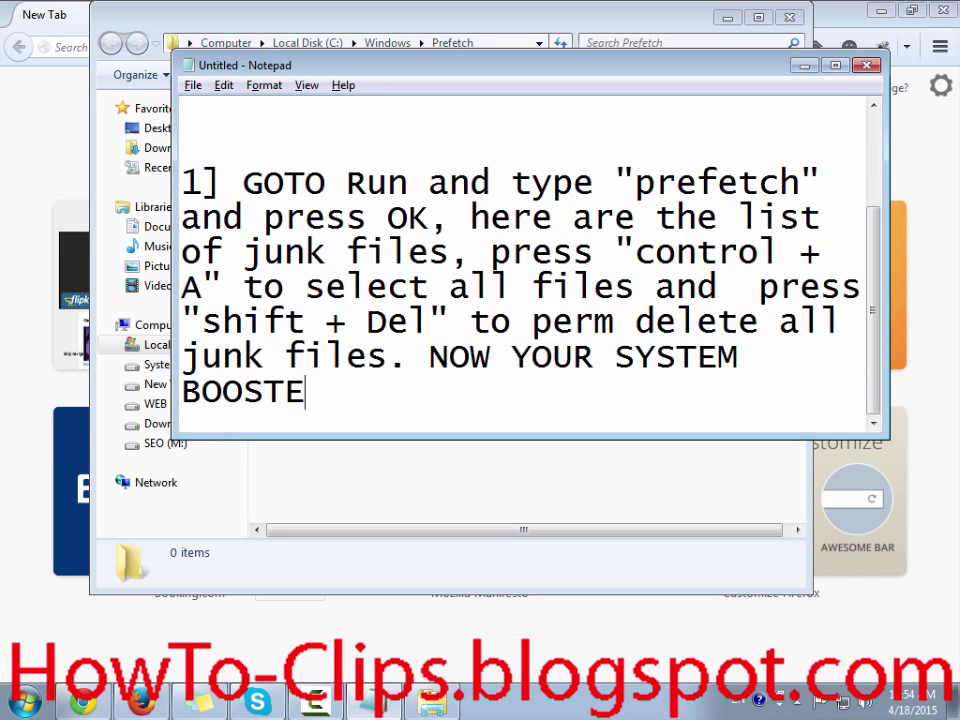
{"action": "type", "text": "D 20"}
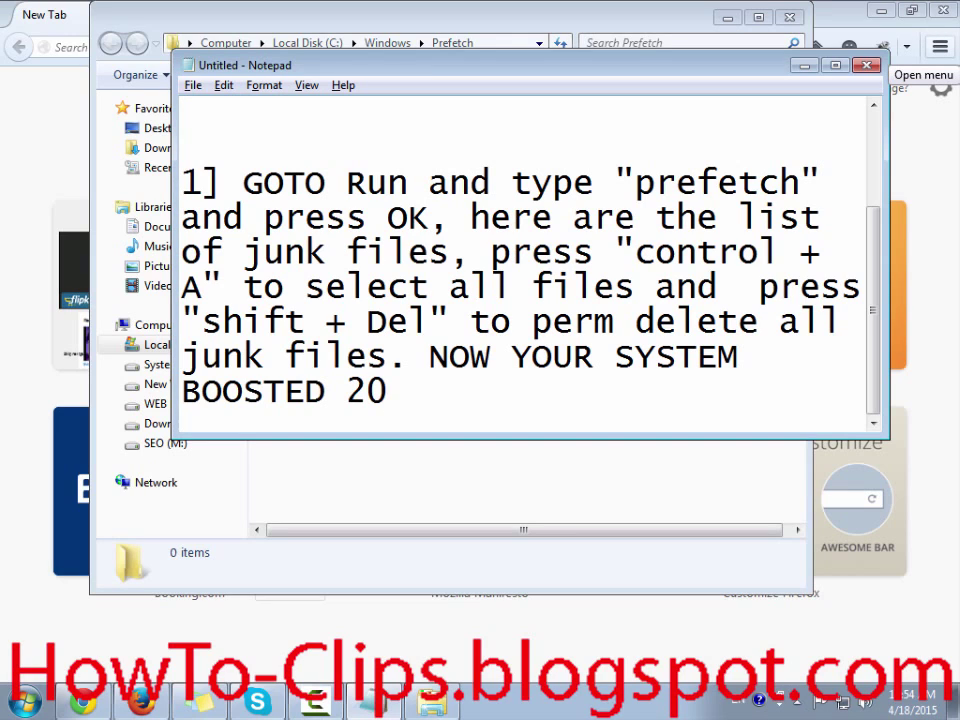
{"action": "type", "text": "%"}
Move the sentence NOW YOUR SYSTEM BOOSTED 20% onto its own line, separated from instruction 1 by a blank line
{"action": "left_click", "coordinate": [406, 358]}
{"action": "key", "text": "Right"}
{"action": "key", "text": "Return"}
{"action": "key", "text": "Return"}
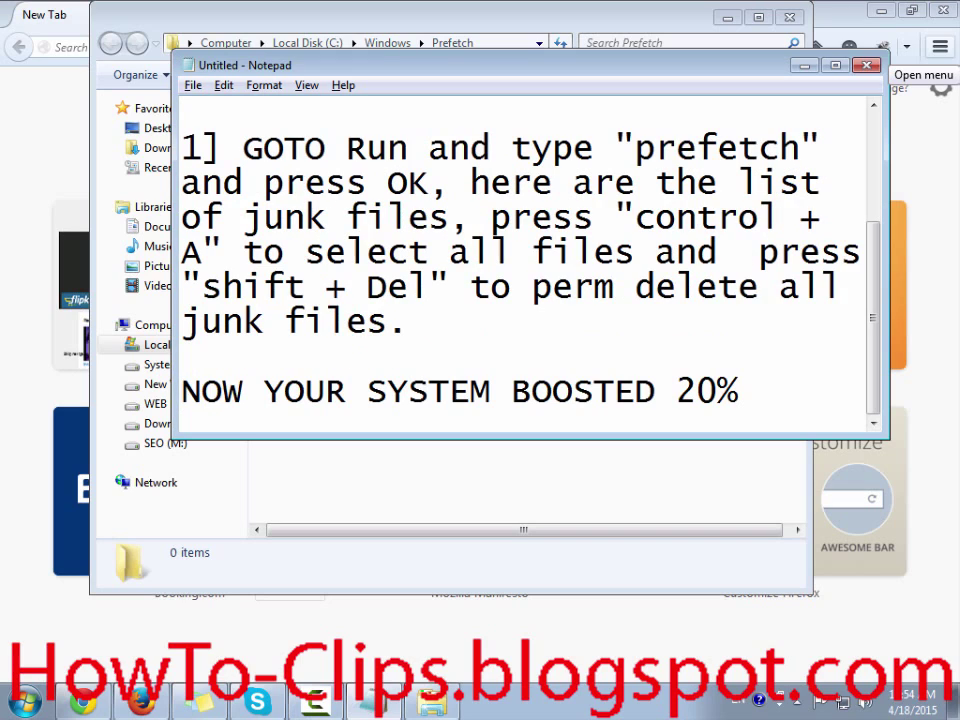
Add the heading "Step 1" between the "Easy and simple steps" title and instruction 1
{"action": "key", "text": "Up"}
{"action": "key", "text": "Up"}
{"action": "key", "text": "Up"}
{"action": "key", "text": "Up"}
{"action": "key", "text": "Up"}
{"action": "key", "text": "Up"}
{"action": "key", "text": "Up"}
{"action": "key", "text": "Up"}
{"action": "key", "text": "Up"}
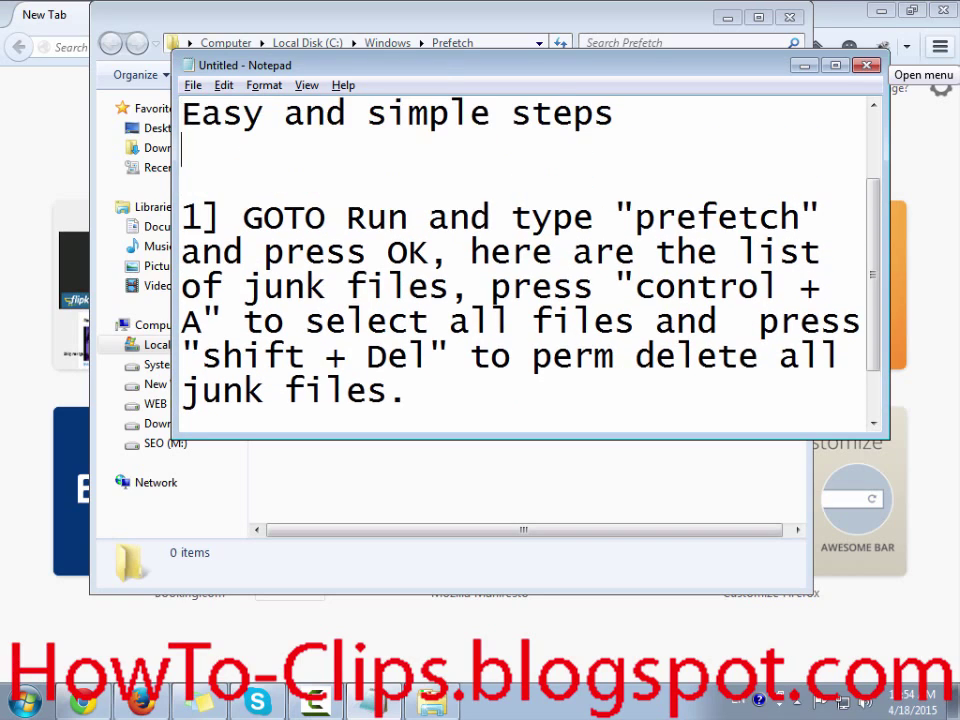
{"action": "key", "text": "Return"}
{"action": "type", "text": "Ste"}
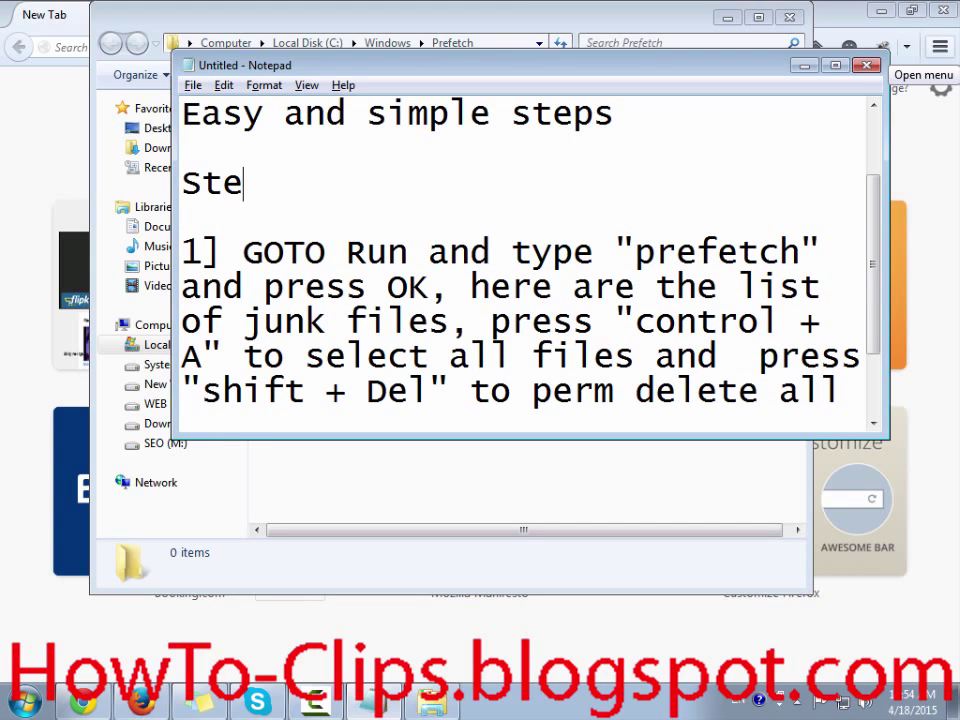
{"action": "type", "text": "p 1"}
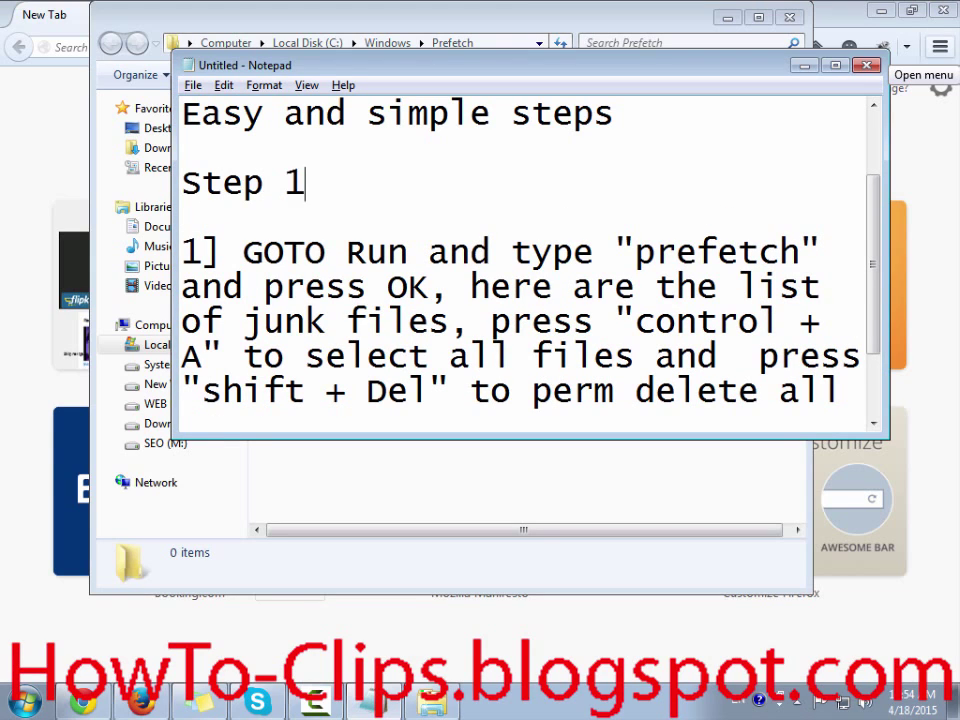
Add the heading "Step 2" below the NOW YOUR SYSTEM BOOSTED 20% line, leaving a blank line between them
{"action": "key", "text": "Down"}
{"action": "key", "text": "Down"}
{"action": "key", "text": "Down"}
{"action": "key", "text": "Down"}
{"action": "key", "text": "Down"}
{"action": "key", "text": "Down"}
{"action": "key", "text": "Down"}
{"action": "key", "text": "Down"}
{"action": "key", "text": "Down"}
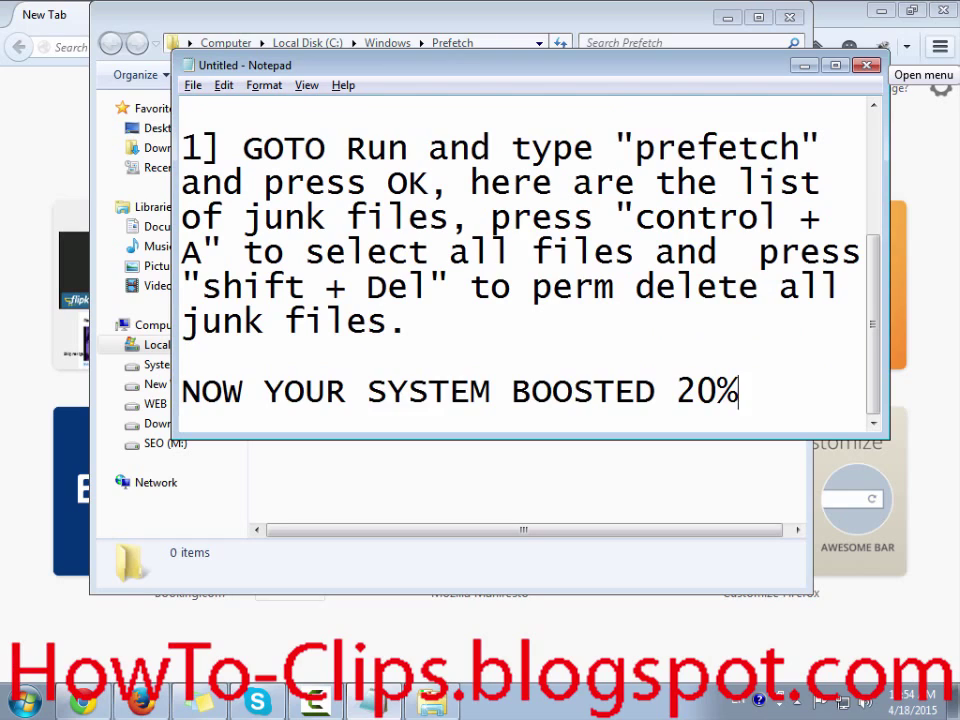
{"action": "key", "text": "Down"}
{"action": "key", "text": "Down"}
{"action": "type", "text": "Ste"}
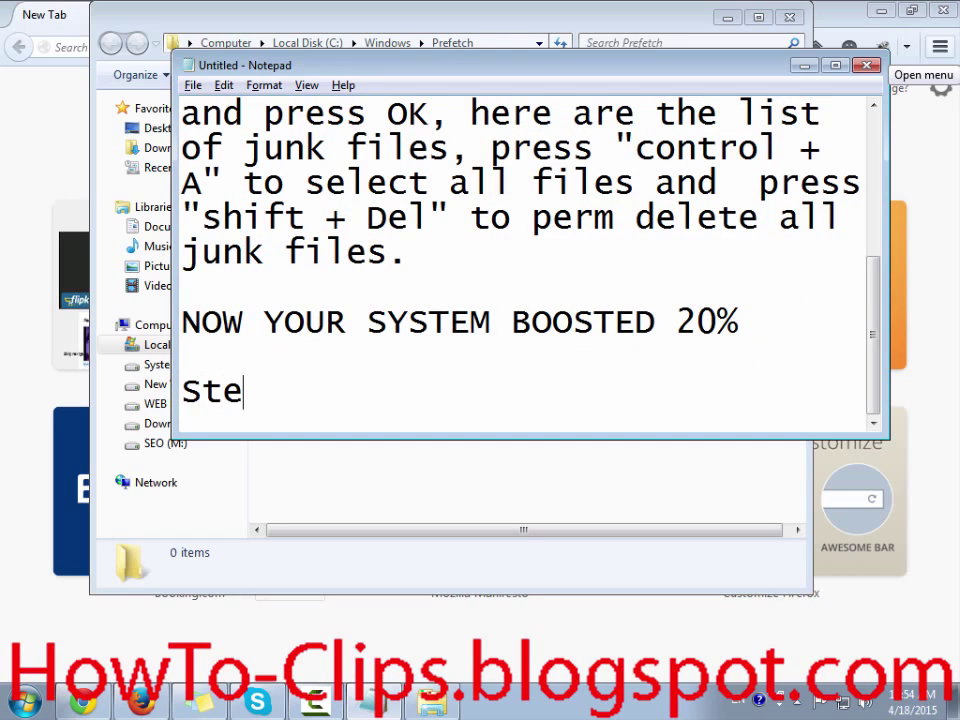
{"action": "type", "text": "p 2"}
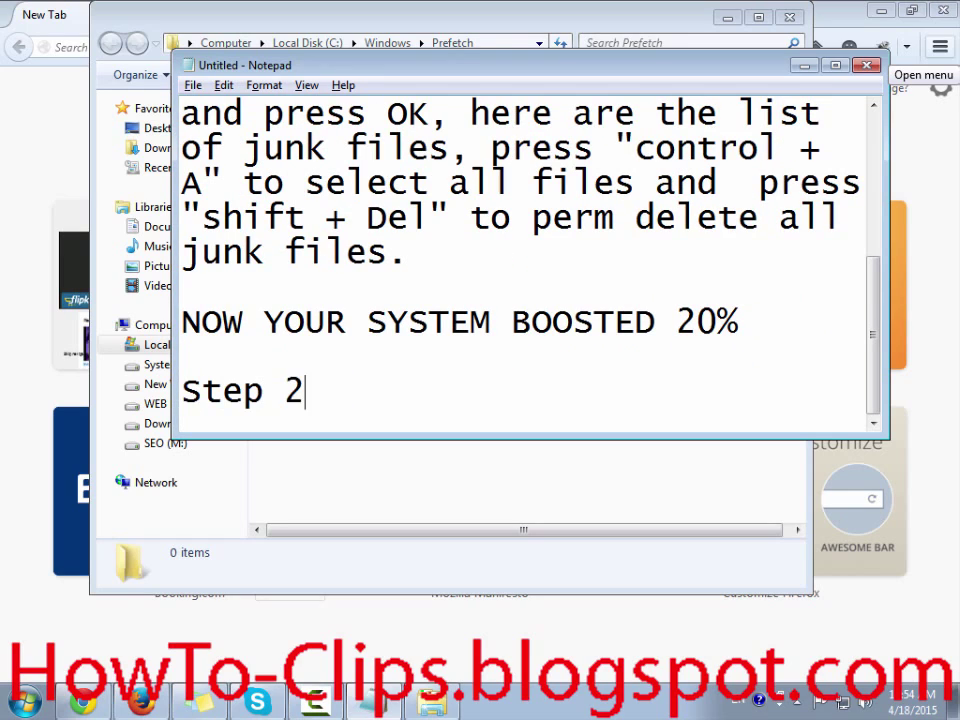
Begin instruction 2 under the Step 2 heading with "2] Again GOTO RUN", with GOTO in capitals
{"action": "key", "text": "Return"}
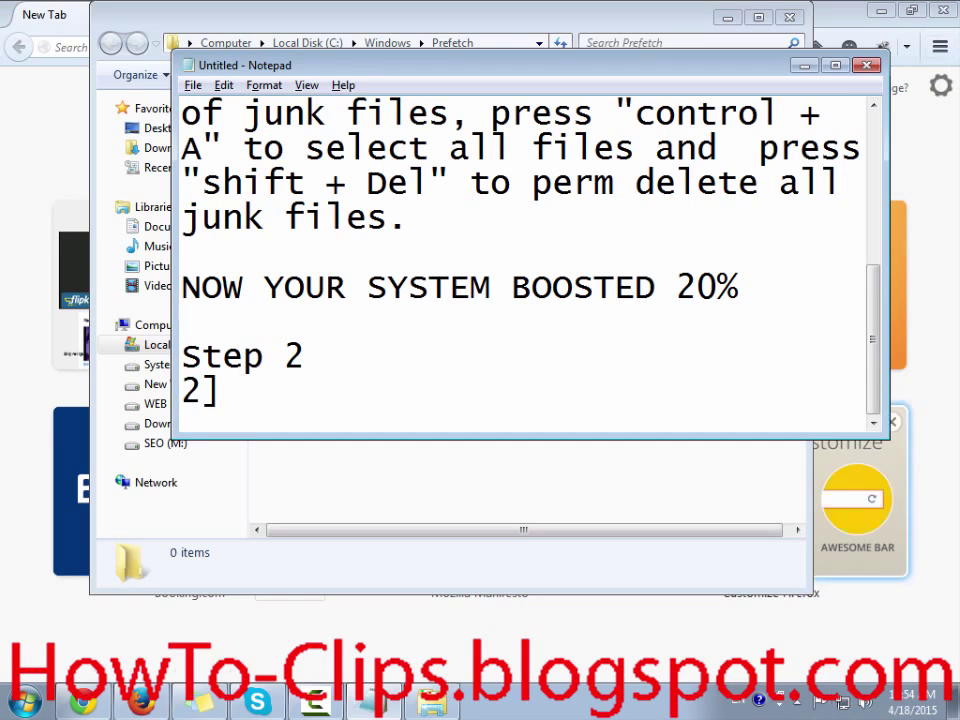
{"action": "type", "text": "Aga"}
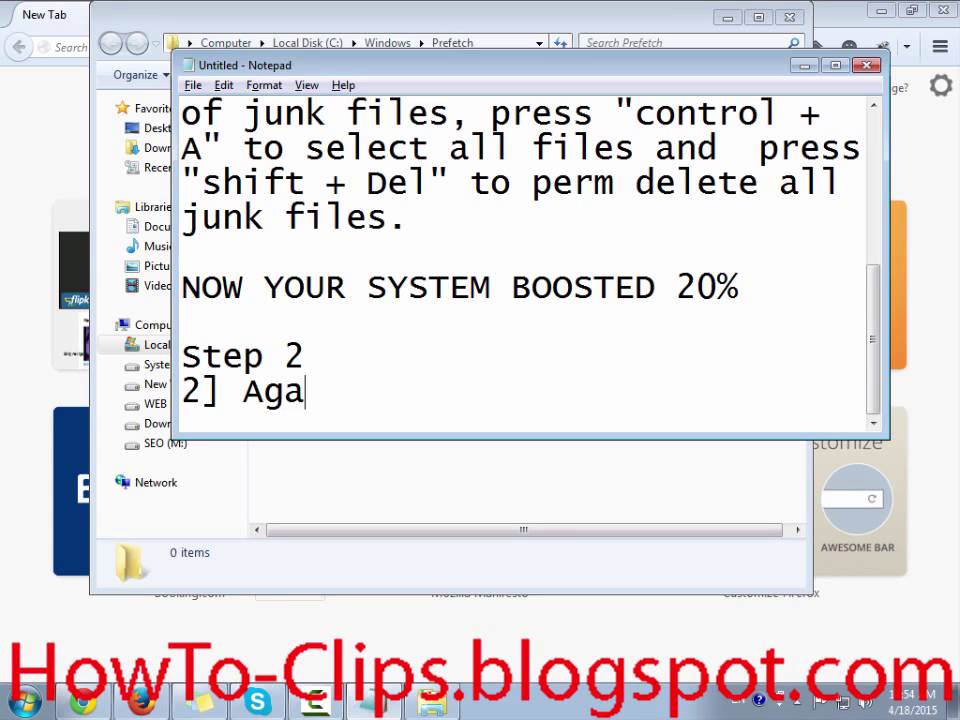
{"action": "type", "text": "in goto"}
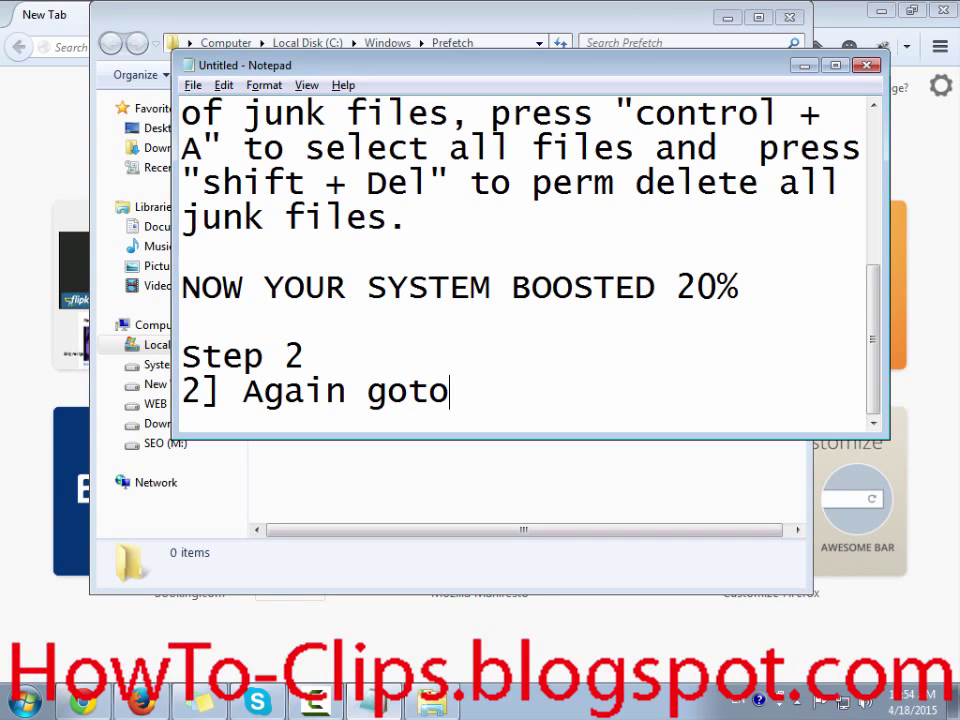
{"action": "type", "text": " RUN"}
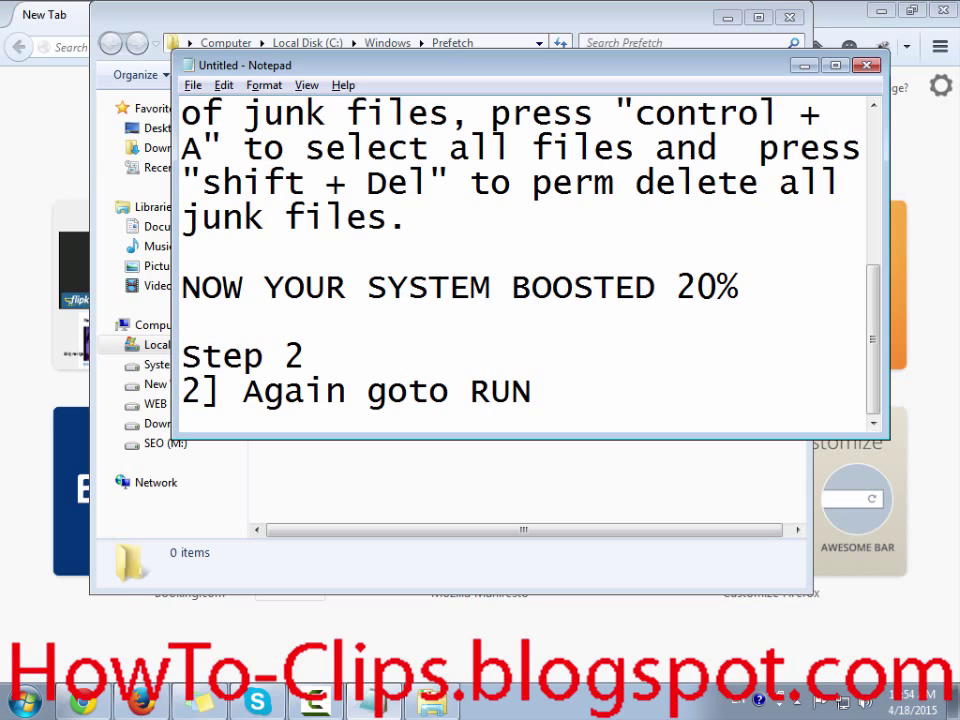
{"action": "key", "text": "Left"}
{"action": "key", "text": "Left"}
{"action": "key", "text": "Left"}
{"action": "key", "text": "Left"}
{"action": "key", "text": "ctrl+shift+Left"}
{"action": "type", "text": "GOTO"}
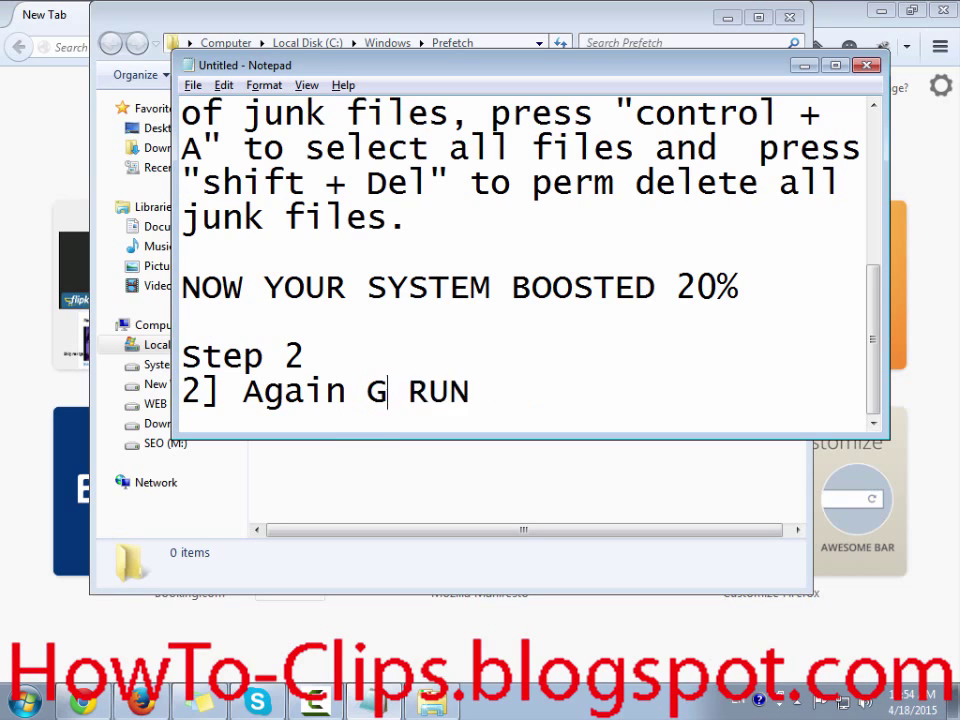
Search Windows for "run" and open the Run dialog
{"action": "key", "text": "super"}
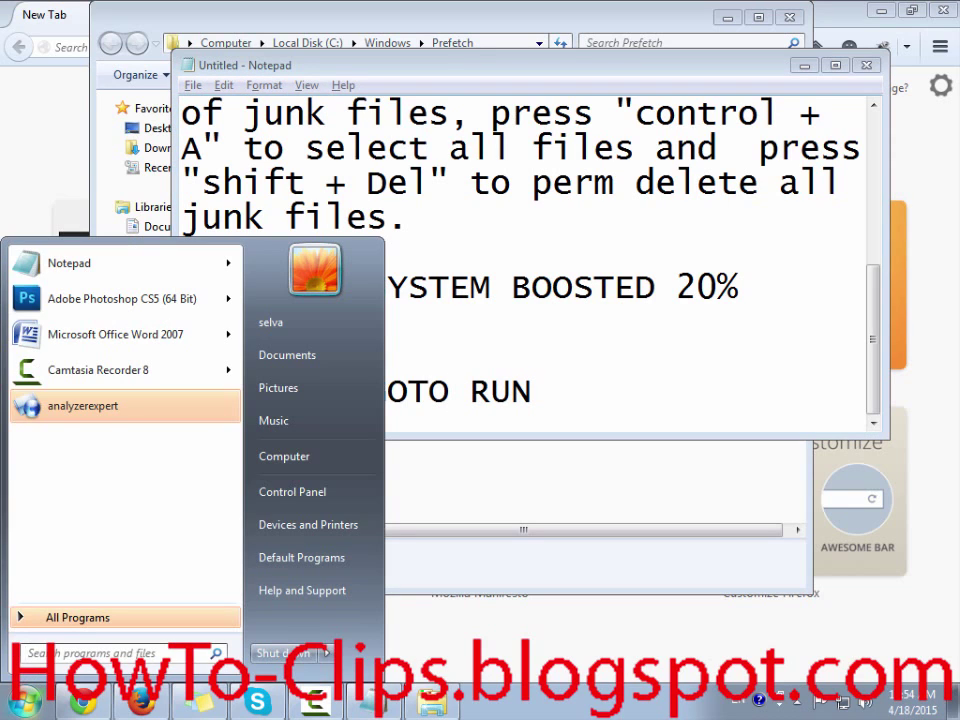
{"action": "type", "text": "run"}
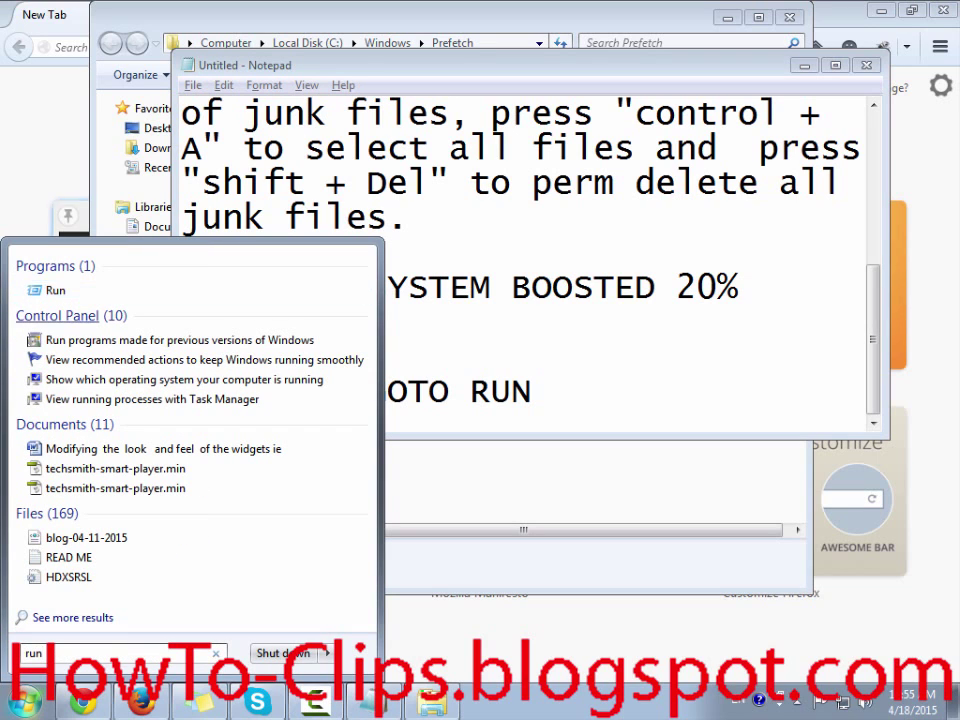
{"action": "key", "text": "Return"}
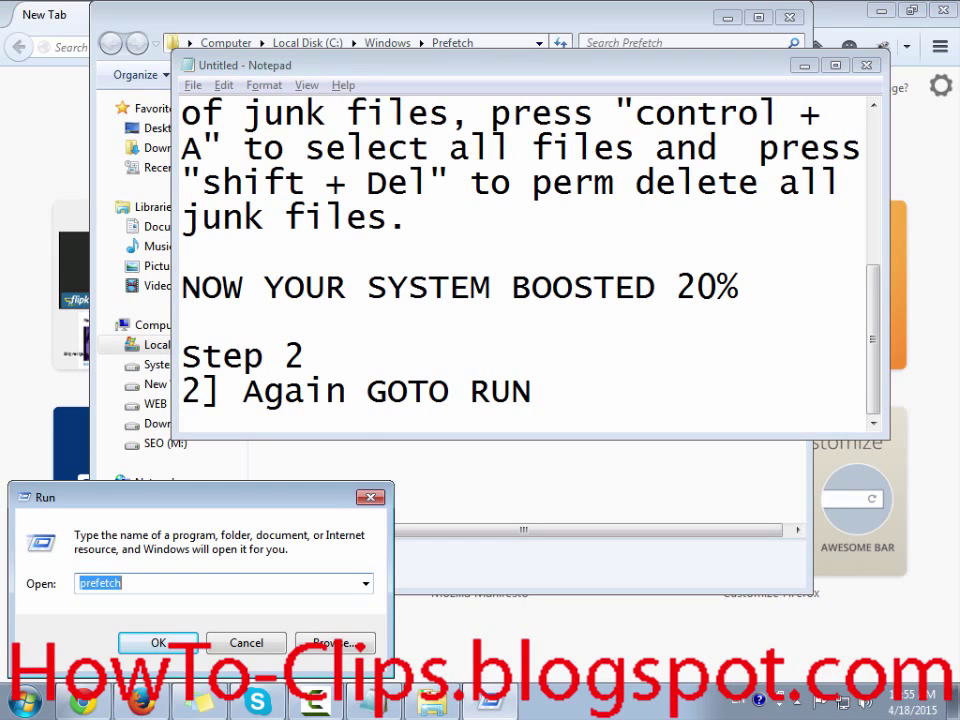
Switch back to Notepad and append ", type temp" to instruction 2
{"action": "key", "text": "alt+Tab"}
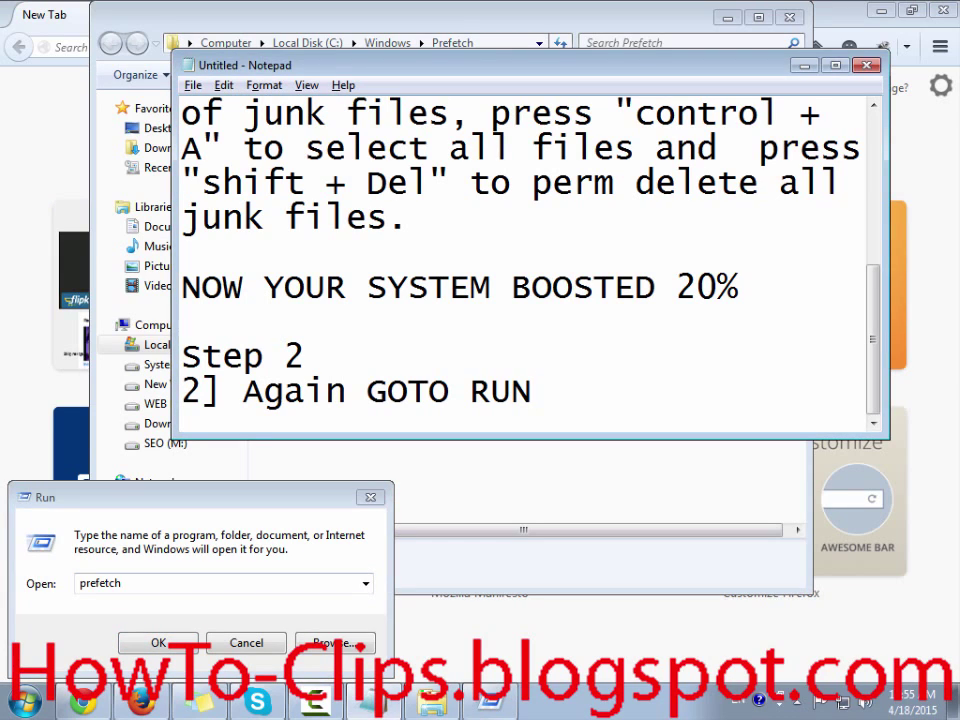
{"action": "type", "text": "."}
{"action": "key", "text": "BackSpace"}
{"action": "key", "text": "BackSpace"}
{"action": "type", "text": ", type temp"}
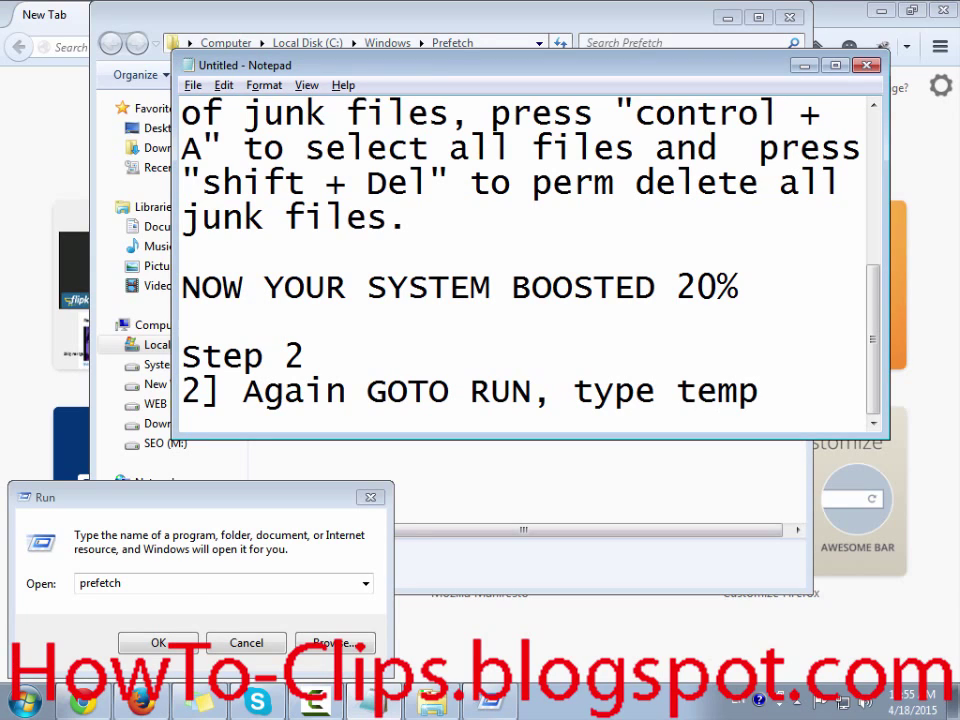
Return to the Run dialog and open the Windows Temp folder with the command temp
{"action": "key", "text": "alt+Tab"}
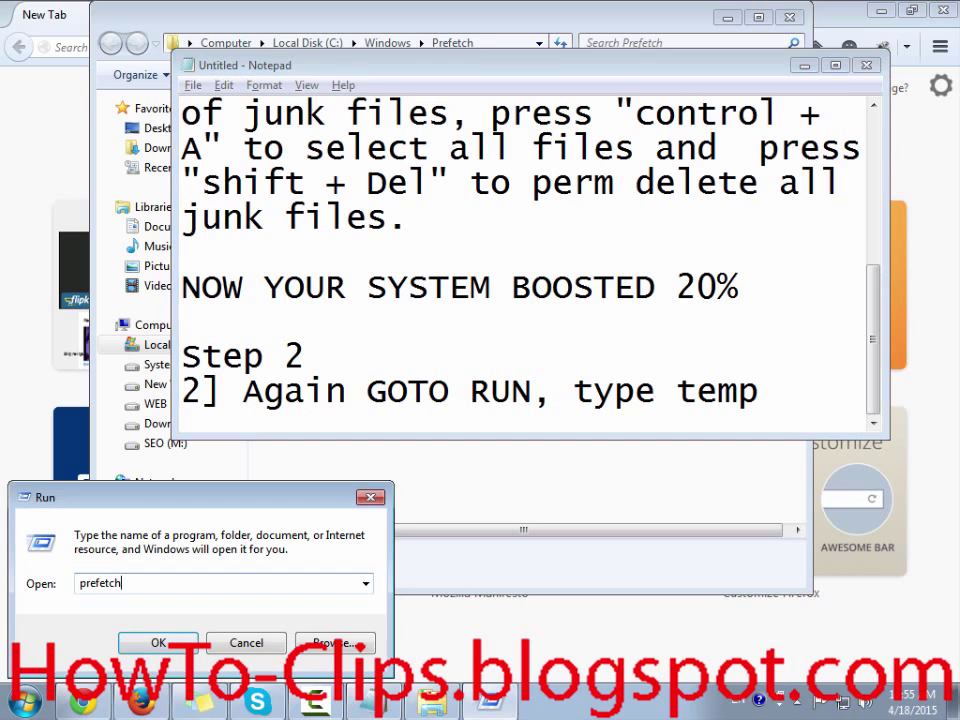
{"action": "type", "text": "temp"}
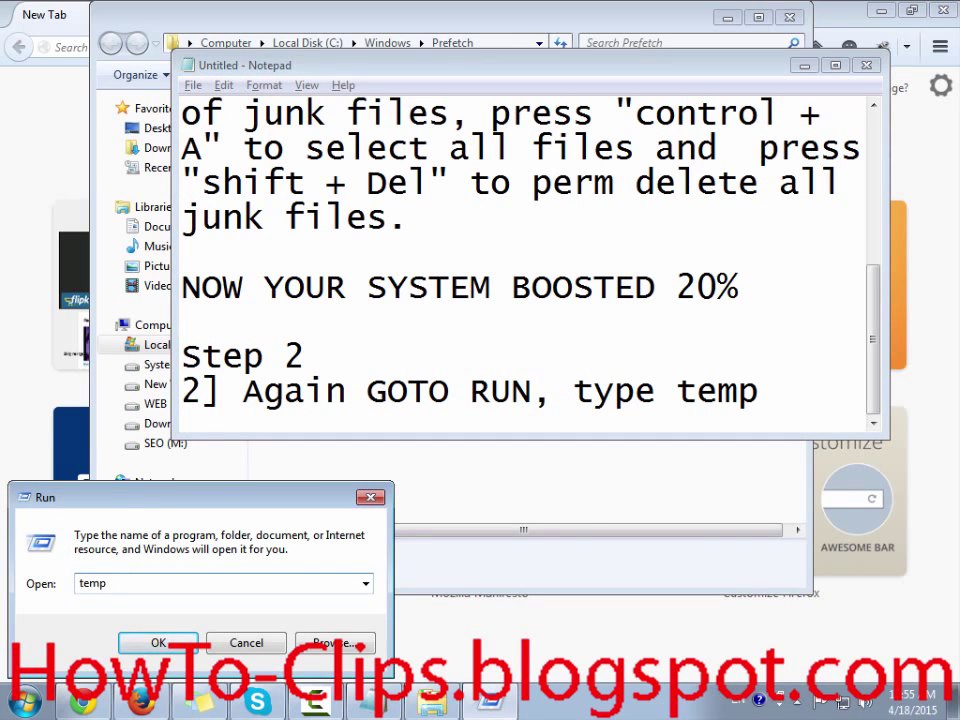
{"action": "key", "text": "Return"}
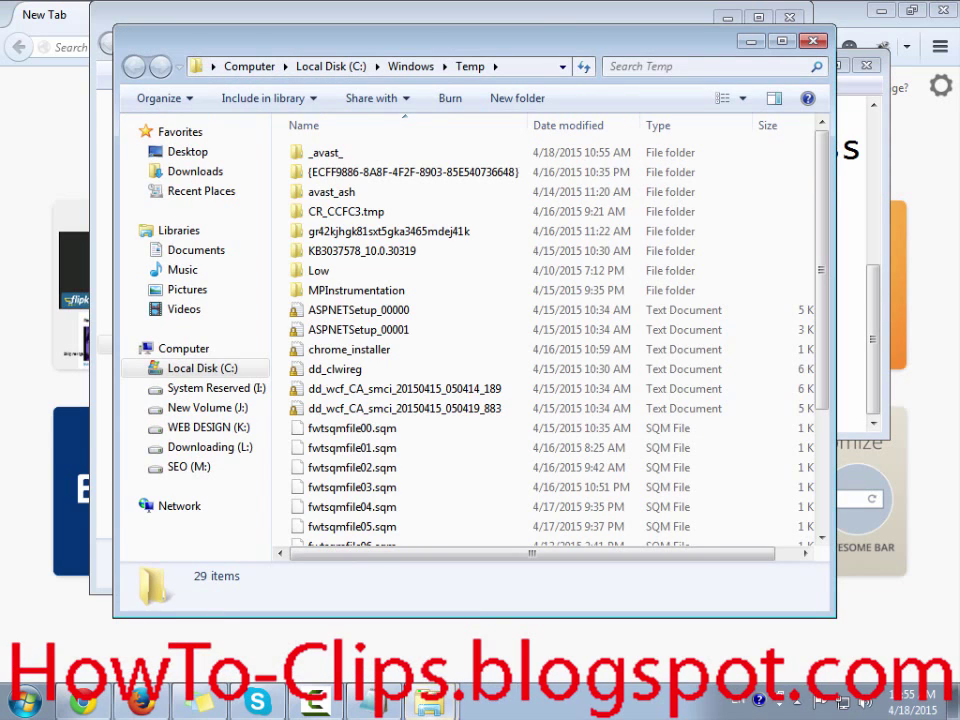
Select everything in the Temp folder, switch to Notepad and append "you can see the big list of files" to instruction 2
{"action": "key", "text": "ctrl+a"}
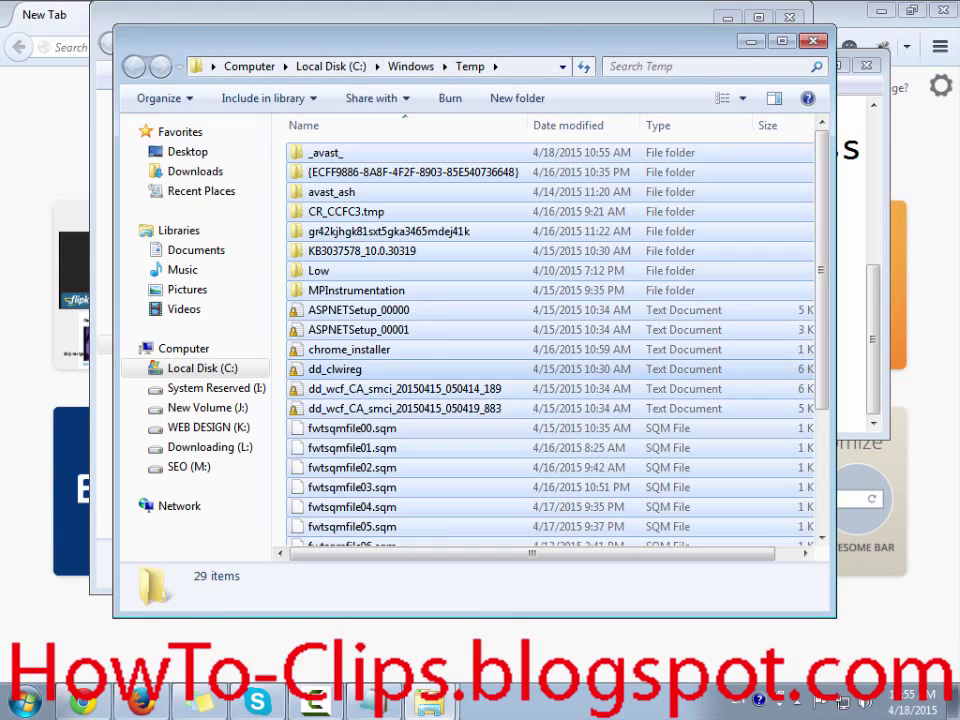
{"action": "key", "text": "alt+Tab"}
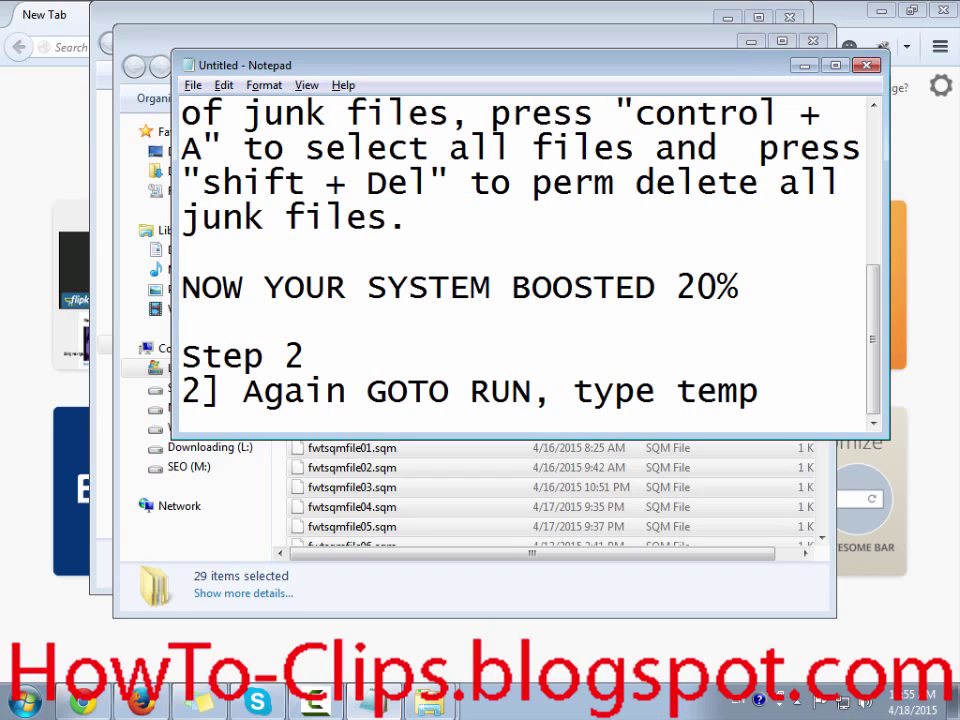
{"action": "type", "text": "you can "}
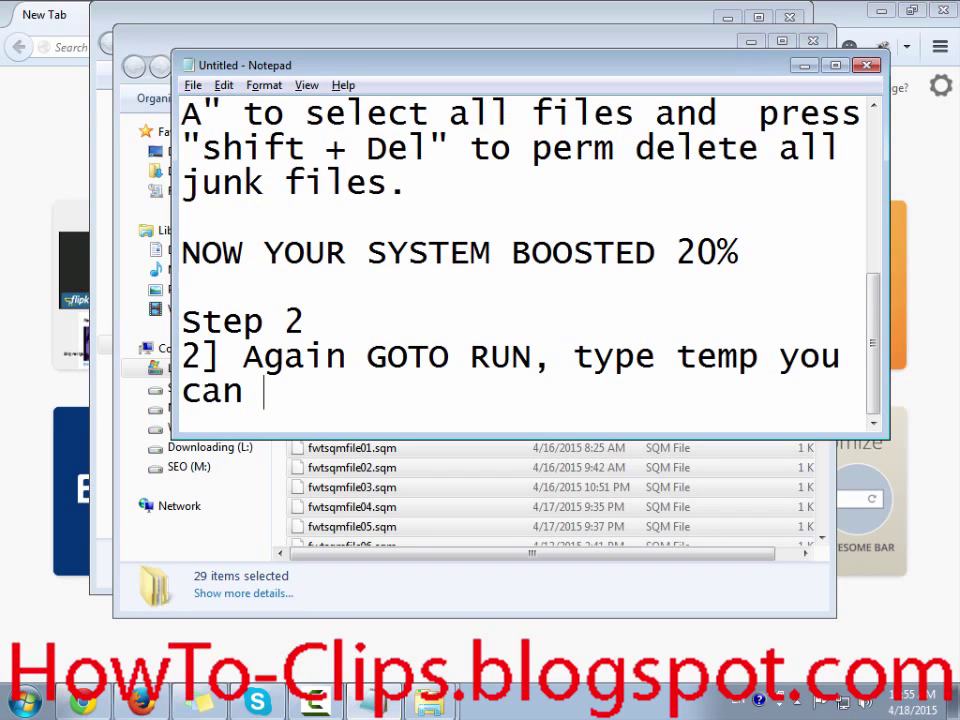
{"action": "type", "text": "see the big l"}
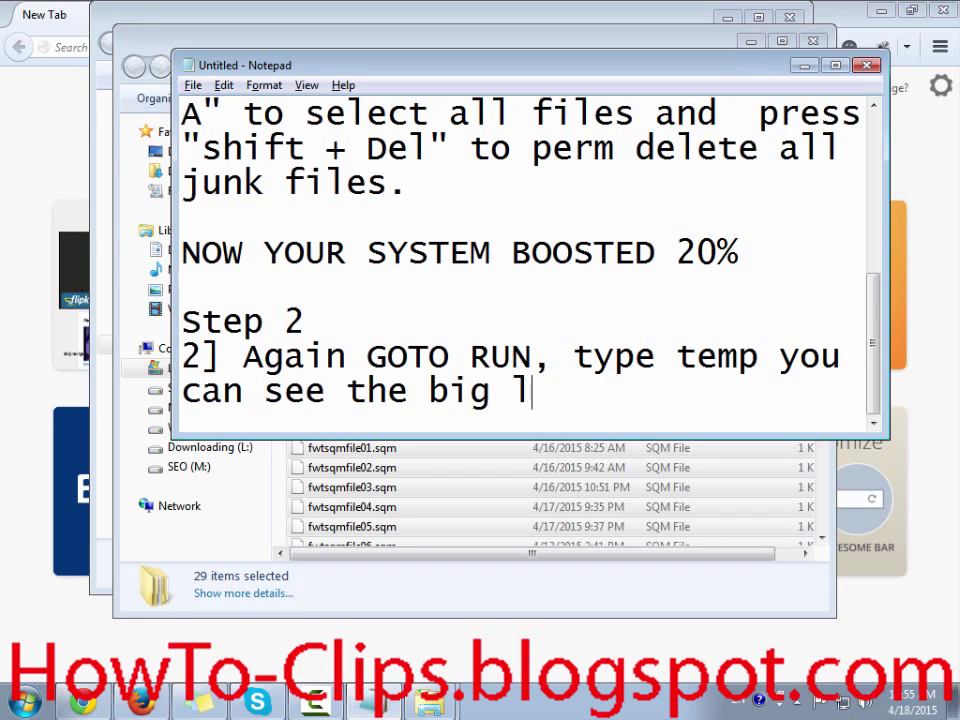
{"action": "type", "text": "ist of files"}
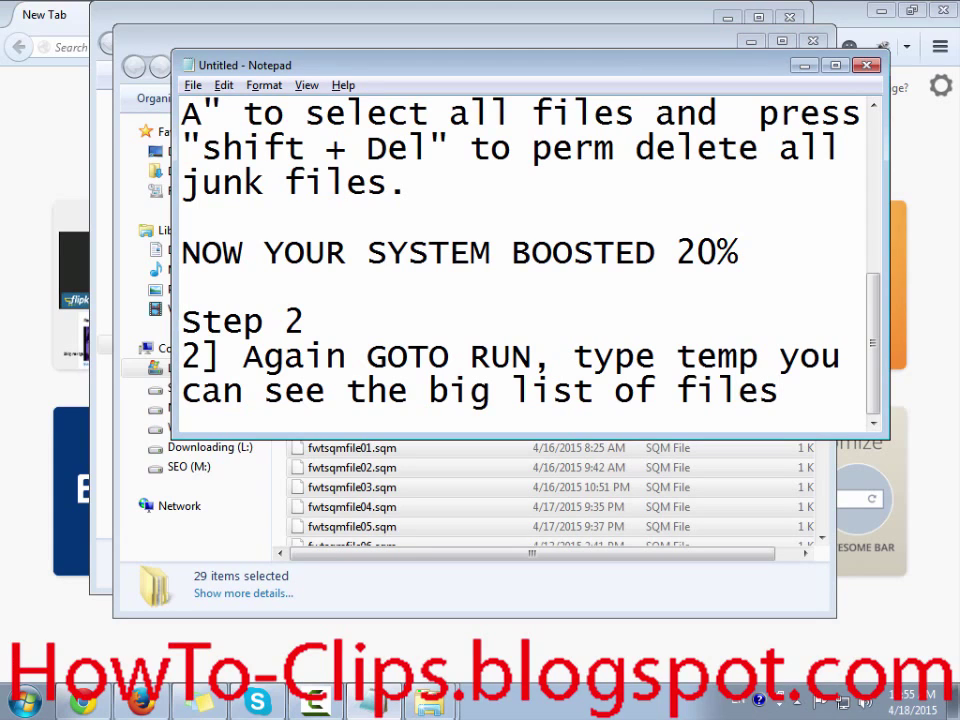
Continue instruction 2 with ", same as in the step 1. Press"
{"action": "type", "text": ", sal"}
{"action": "key", "text": "BackSpace"}
{"action": "type", "text": "me "}
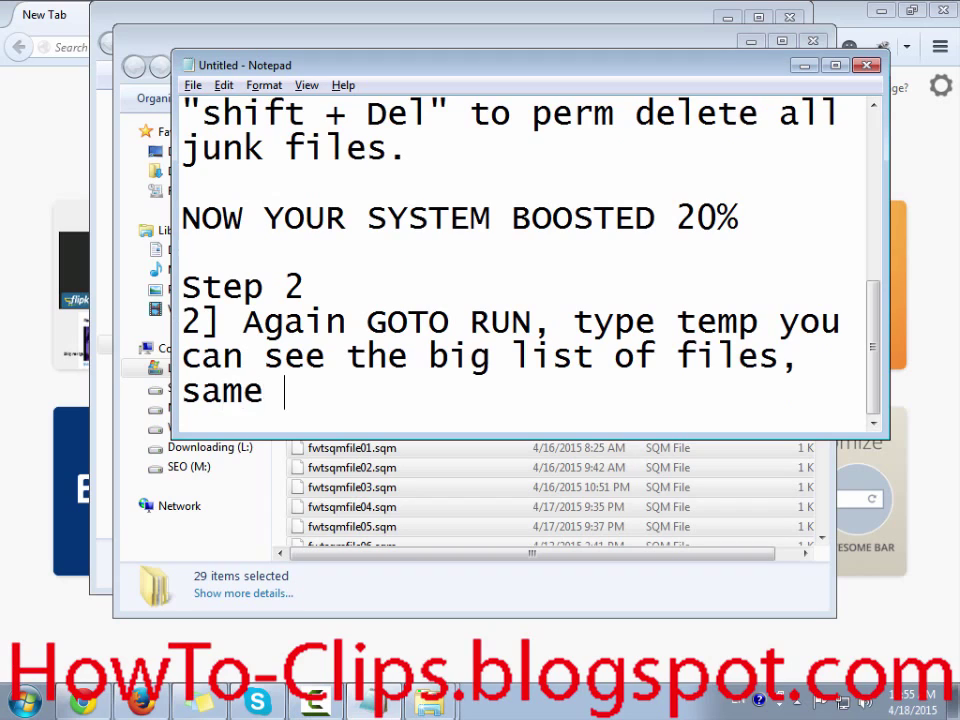
{"action": "type", "text": "as in the step 1"}
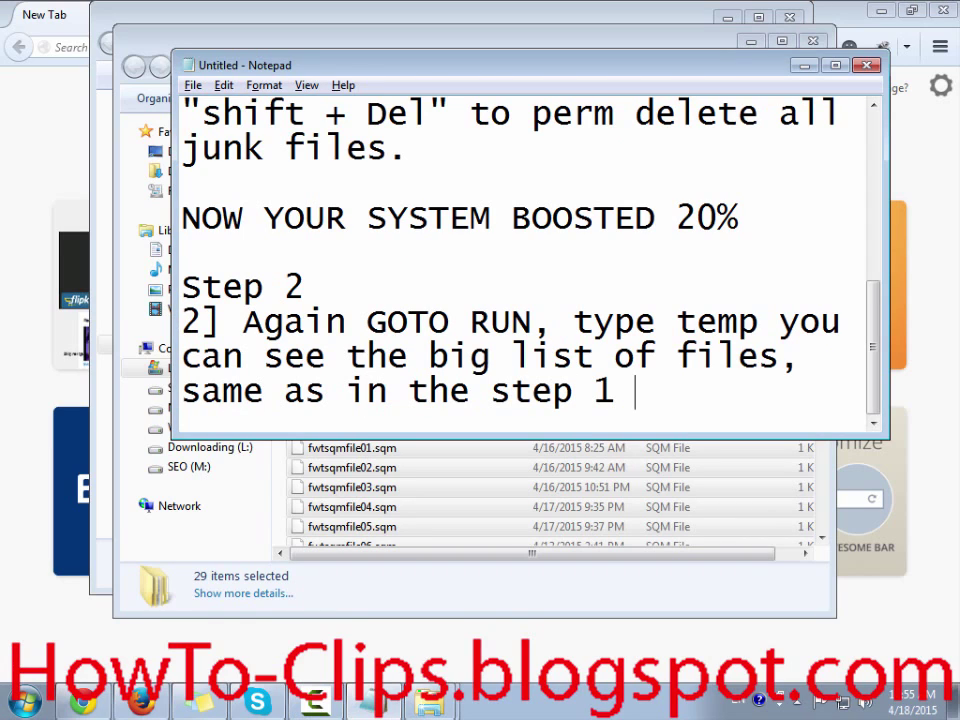
{"action": "key", "text": "BackSpace"}
{"action": "type", "text": ". Press "}
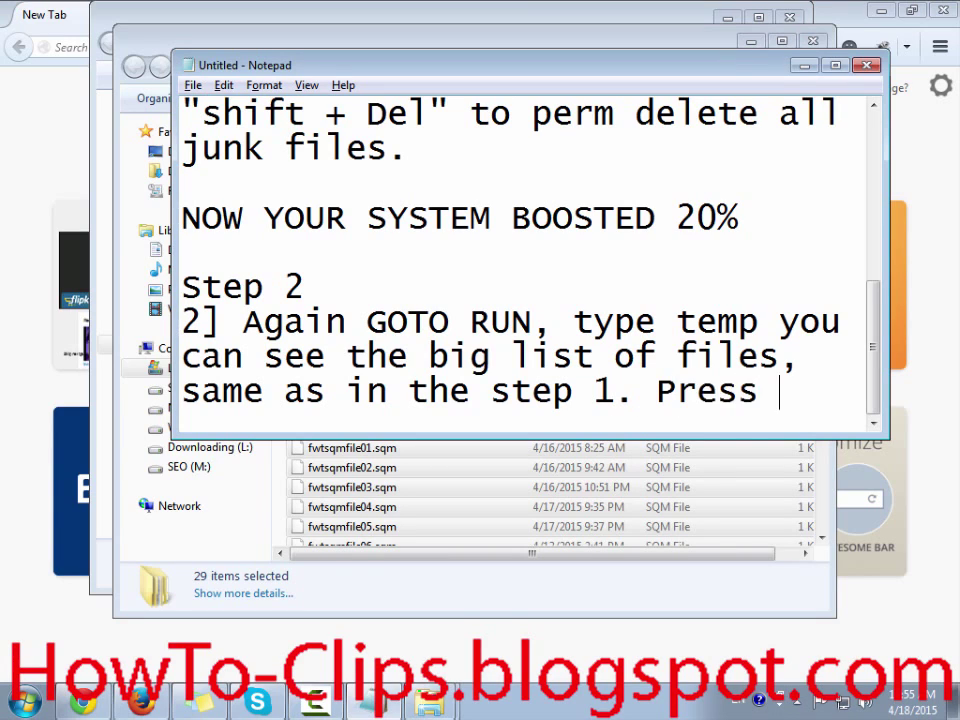
Add "control + A to select all files and" to the end of instruction 2
{"action": "type", "text": "control "}
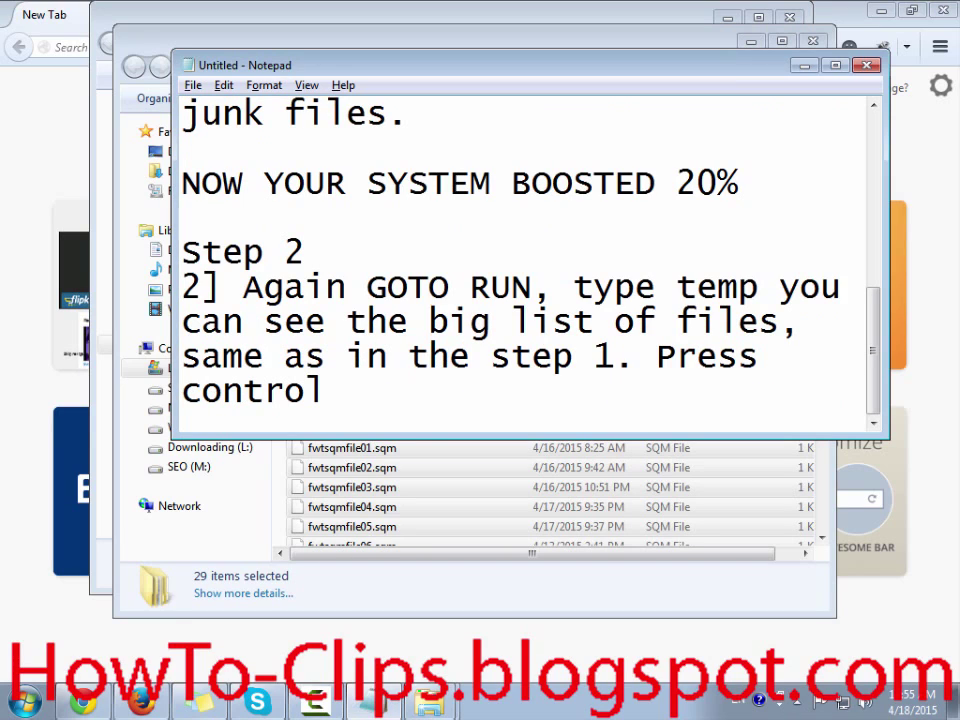
{"action": "type", "text": "="}
{"action": "key", "text": "BackSpace"}
{"action": "type", "text": "+ A to select all"}
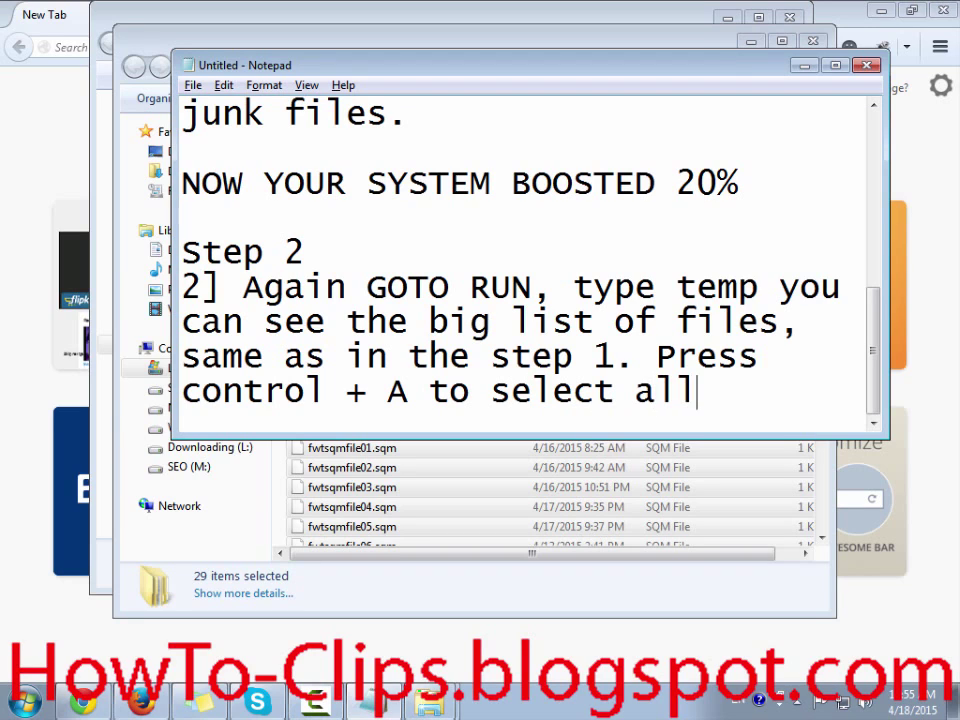
{"action": "type", "text": " files and "}
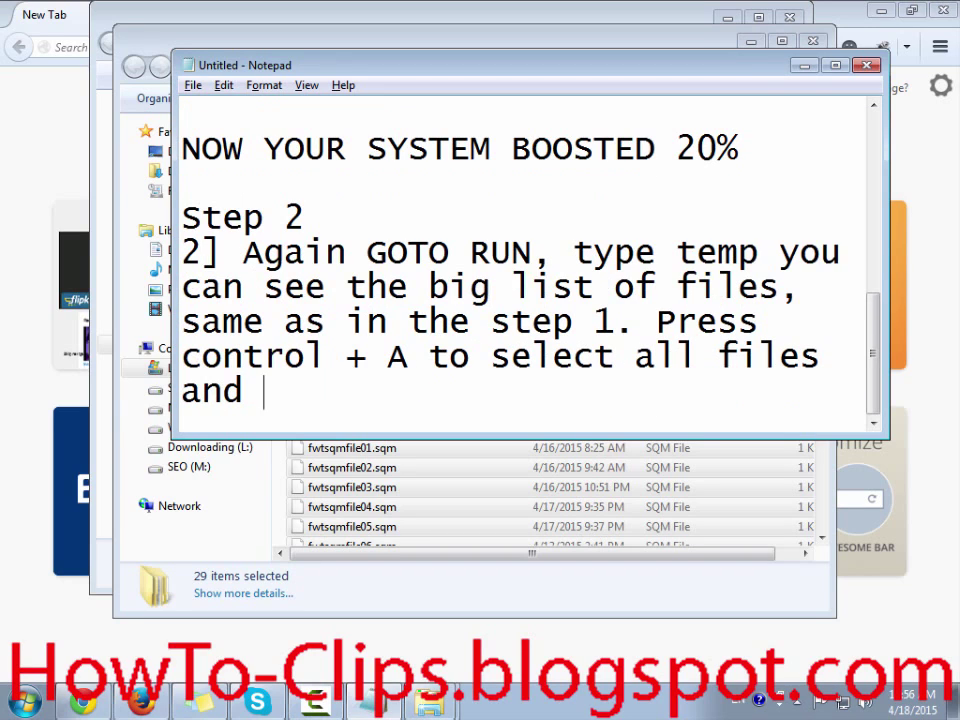
Complete the deletion instruction with "shift + Delete to premently delete all files"
{"action": "type", "text": "shift "}
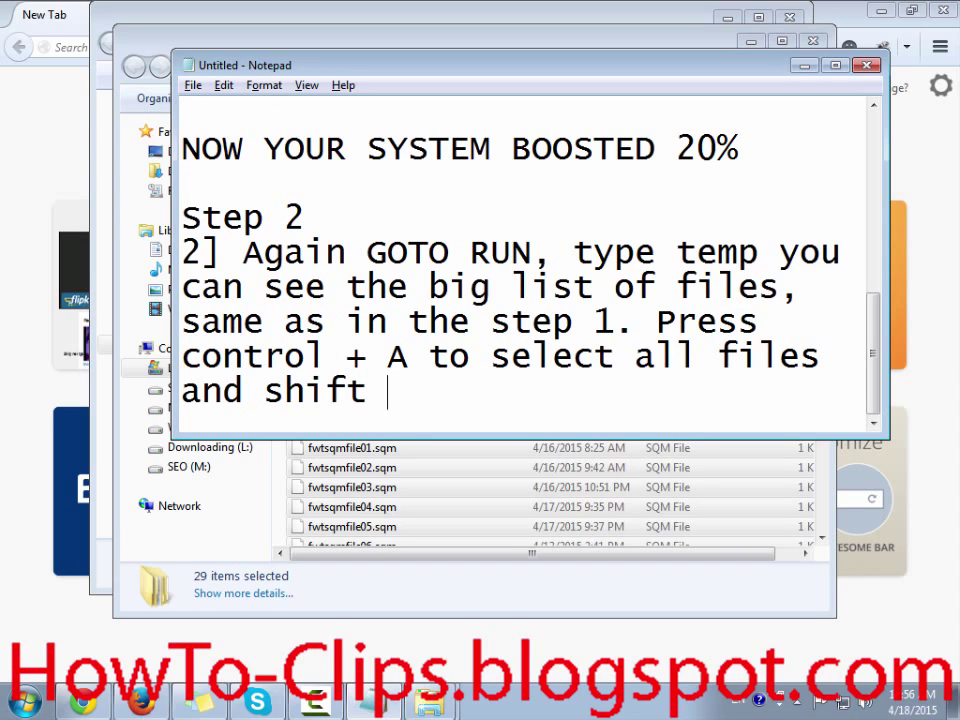
{"action": "type", "text": "+ Delete to "}
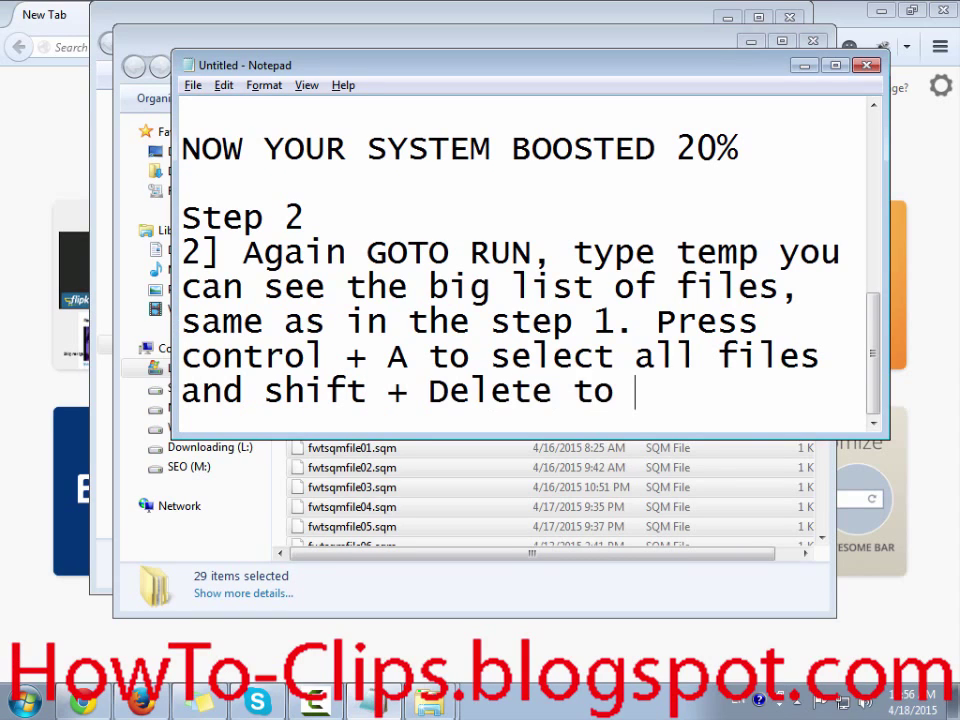
{"action": "type", "text": "premen"}
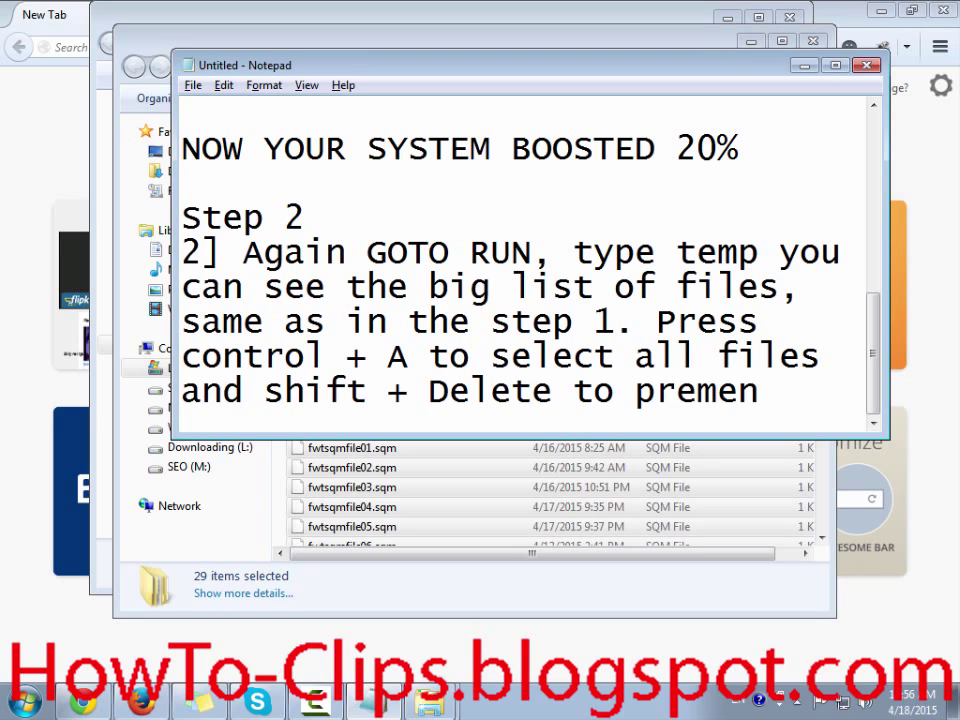
{"action": "type", "text": "tly delete"}
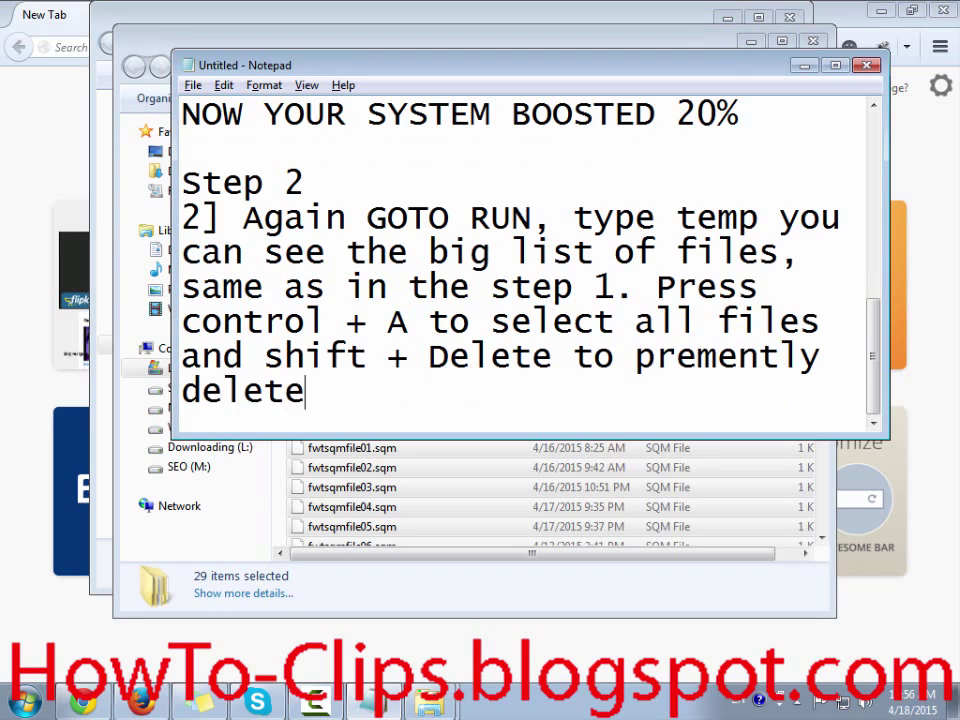
{"action": "type", "text": " all files"}
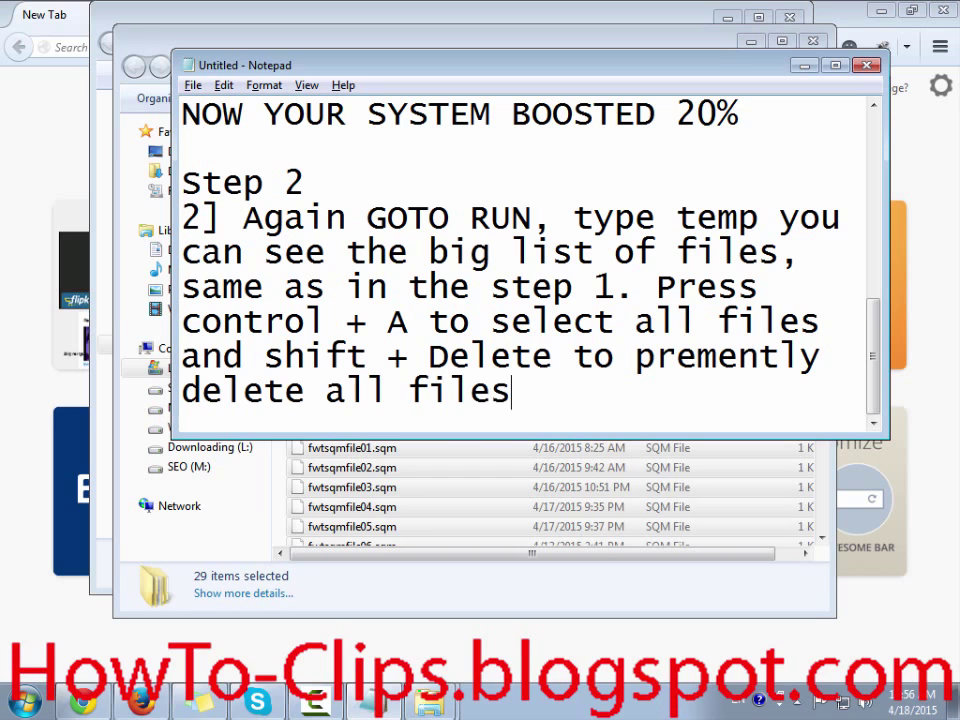
Switch back to the Temp folder window and permanently delete all its contents, skipping the files in use
{"action": "key", "text": "alt+Tab"}
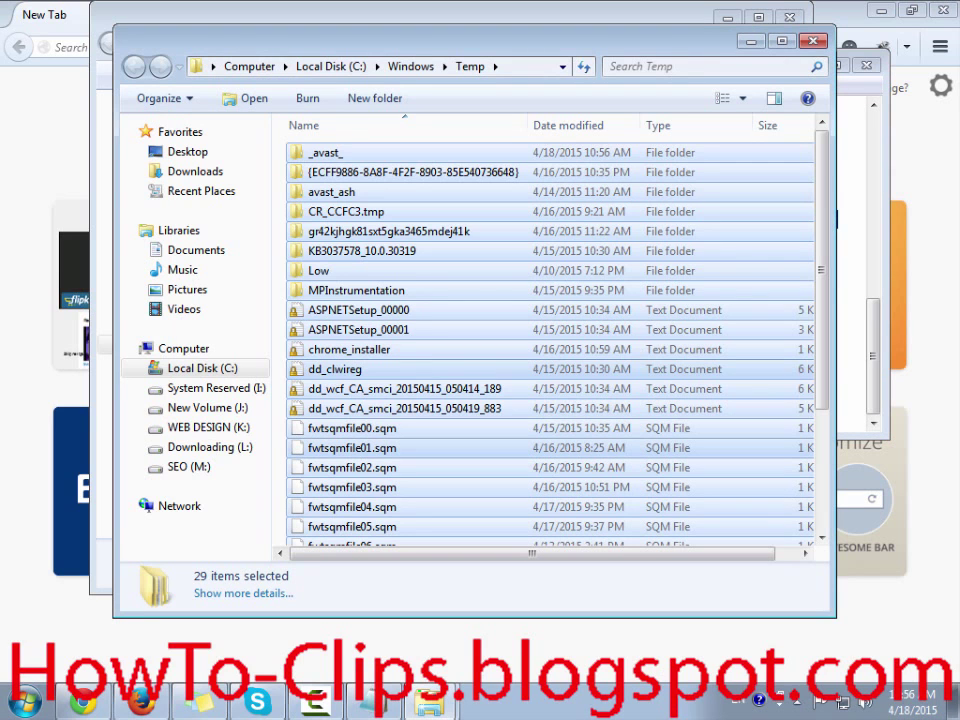
{"action": "left_click", "coordinate": [356, 290]}
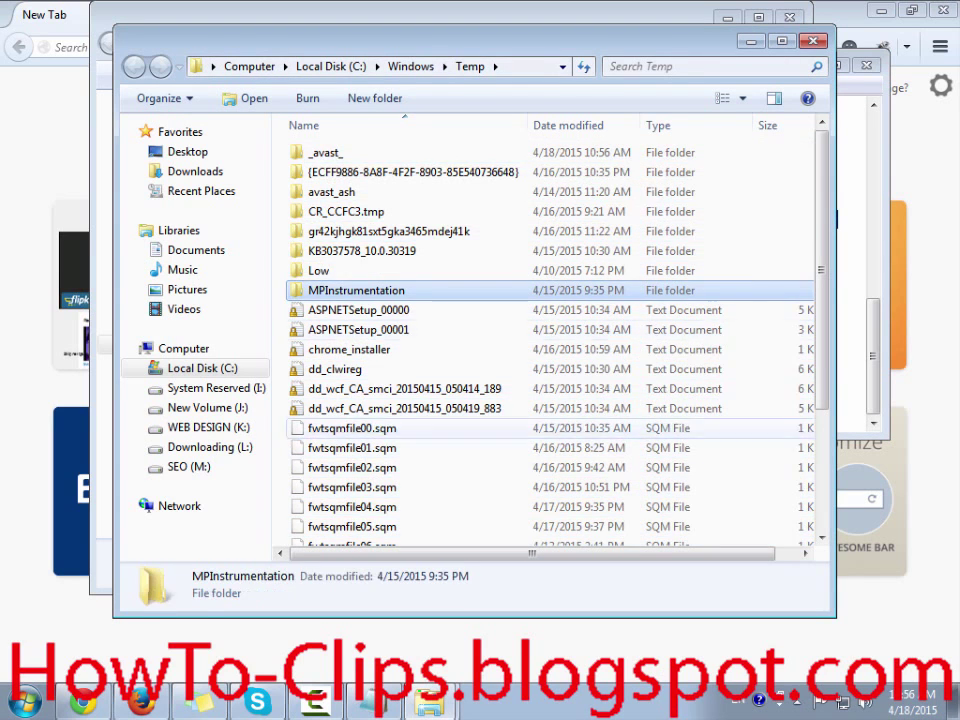
{"action": "scroll", "coordinate": [550, 340], "scroll_direction": "down", "scroll_amount": 3}
{"action": "scroll", "coordinate": [500, 460], "scroll_direction": "up", "scroll_amount": 3}
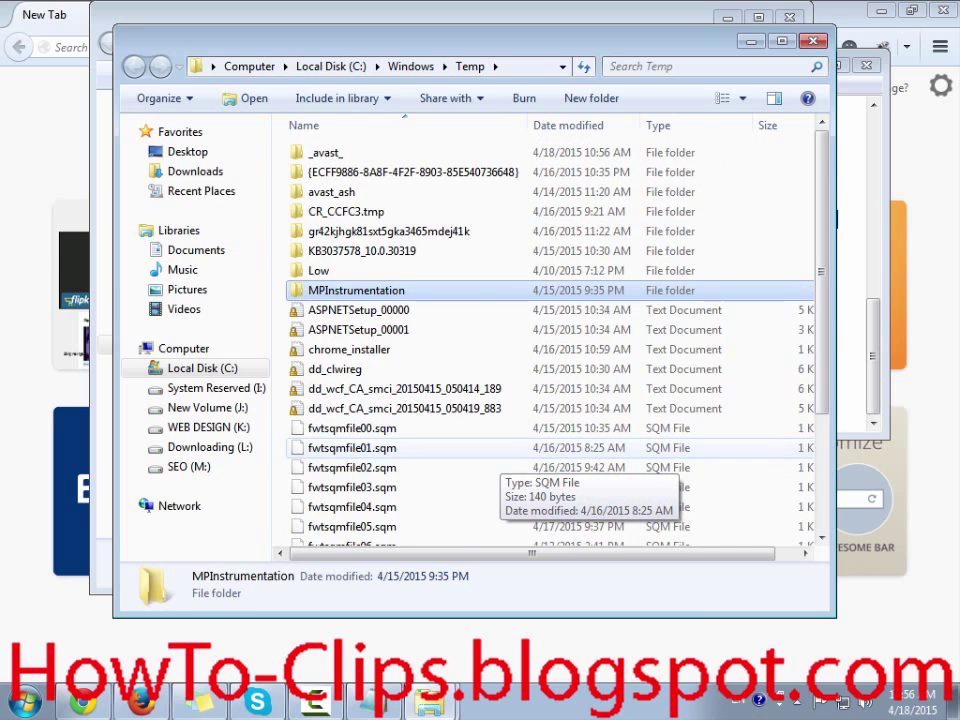
{"action": "key", "text": "ctrl+a"}
{"action": "key", "text": "shift+Delete"}
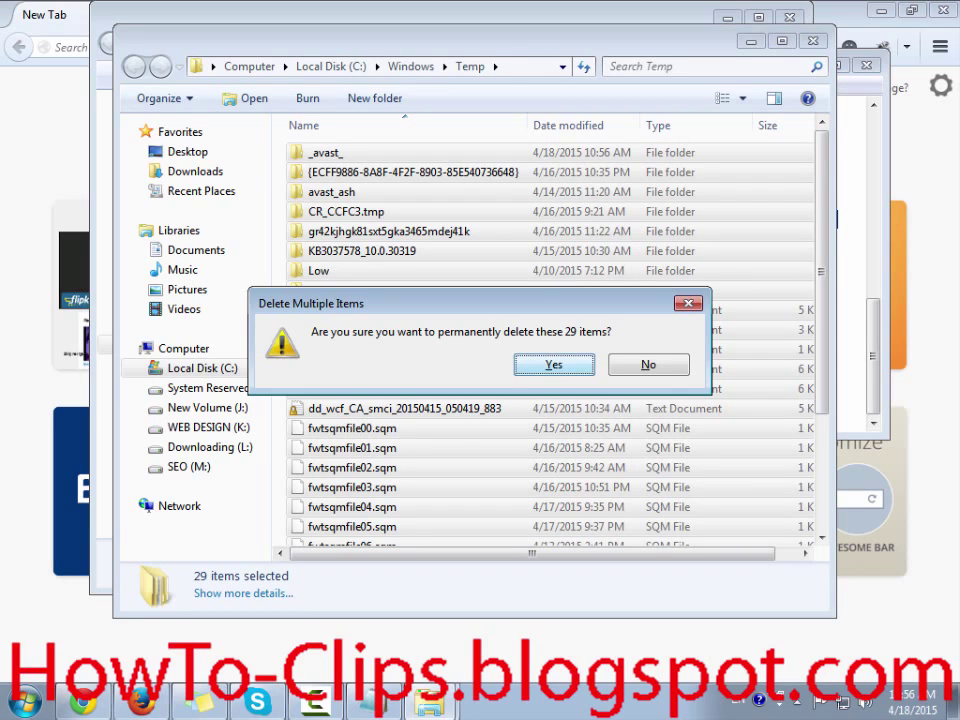
{"action": "key", "text": "Return"}
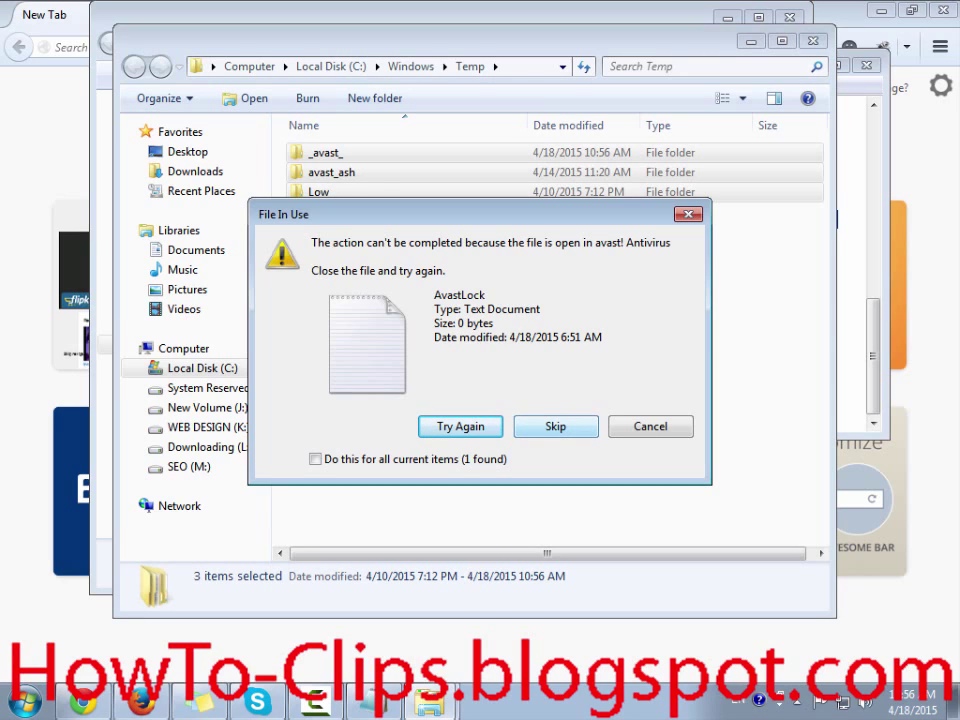
{"action": "left_click", "coordinate": [555, 426]}
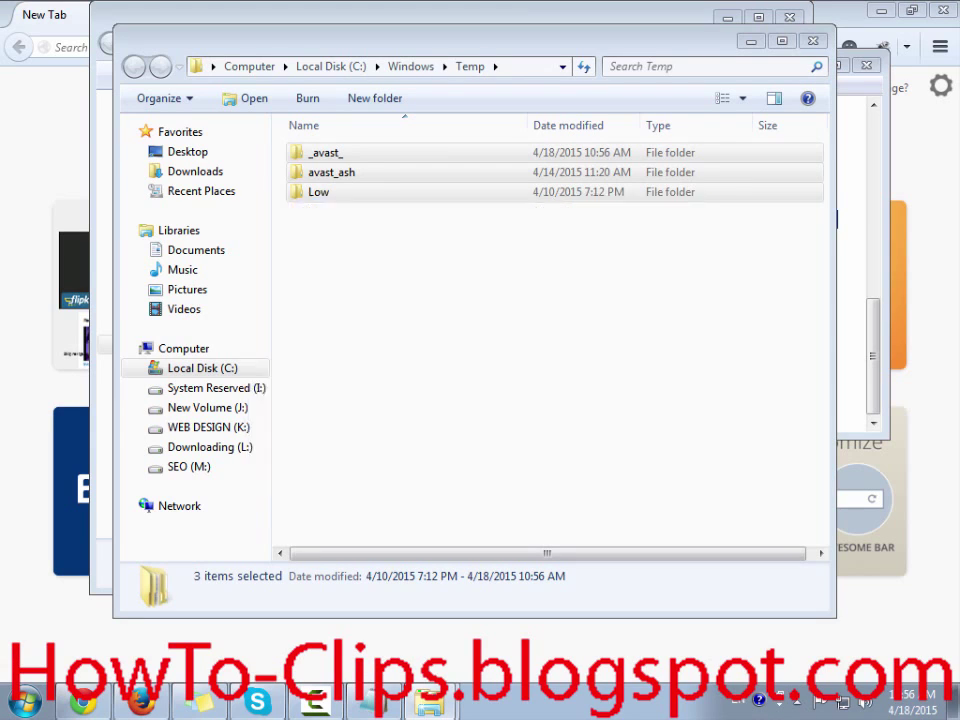
{"action": "left_click", "coordinate": [555, 432]}
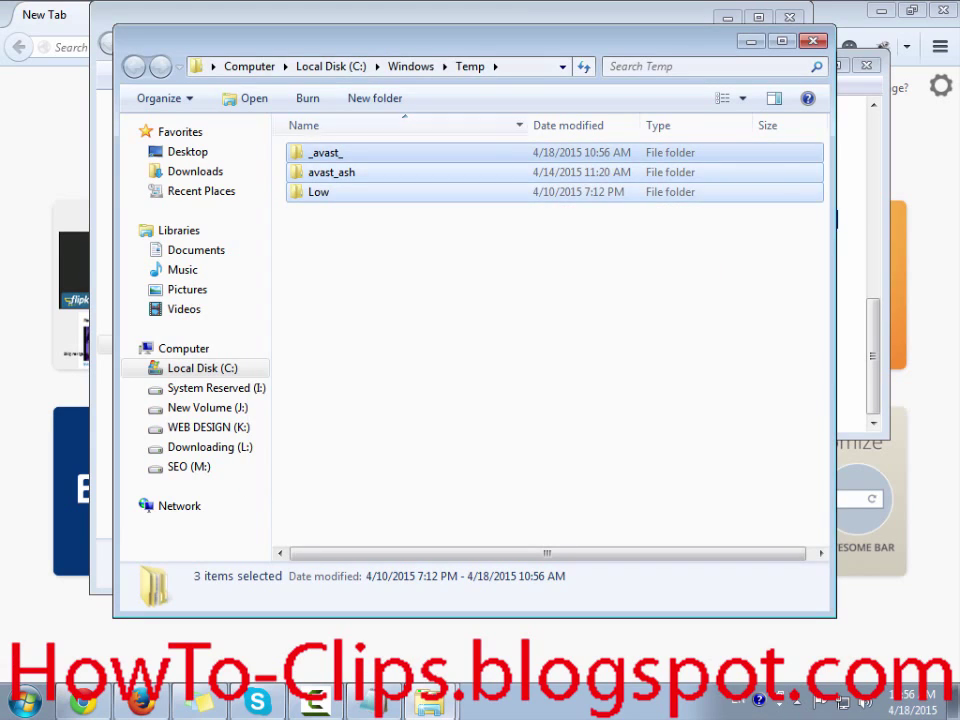
Inspect the Low folder's contents down to SkypeClickToCall's Logs folder and return to the Temp folder
{"action": "left_click", "coordinate": [325, 152]}
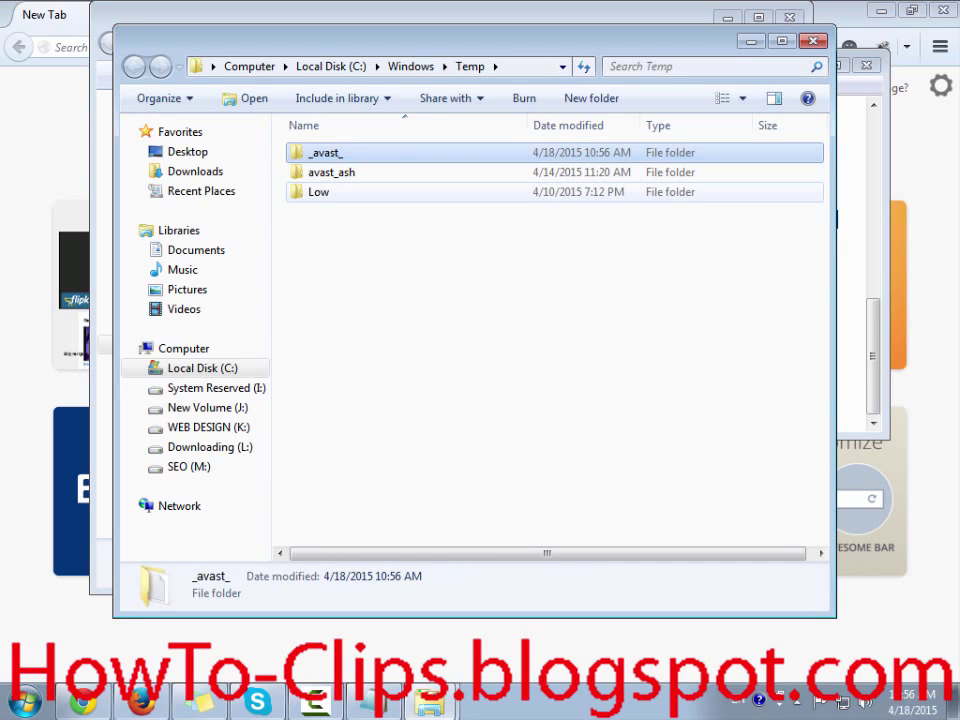
{"action": "double_click", "coordinate": [318, 191]}
{"action": "double_click", "coordinate": [340, 152]}
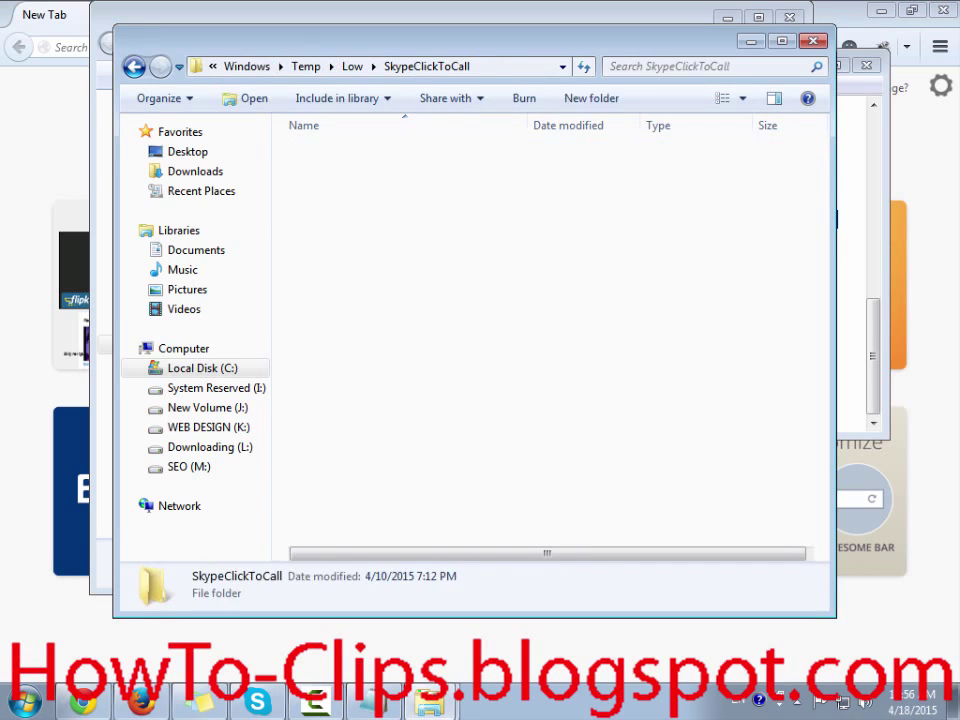
{"action": "double_click", "coordinate": [320, 152]}
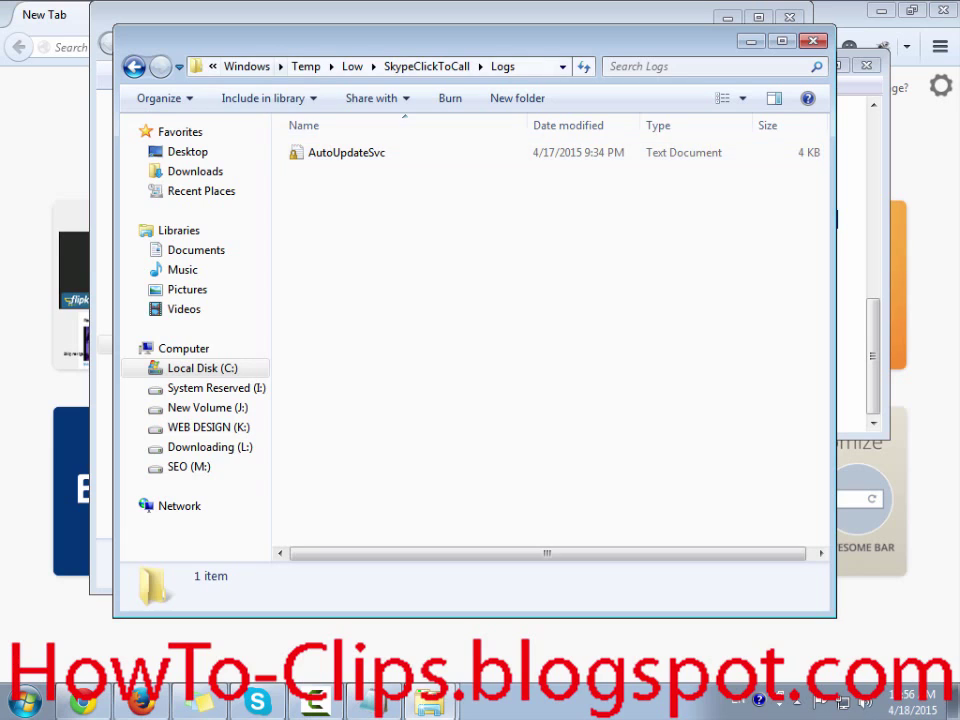
{"action": "left_click", "coordinate": [306, 66]}
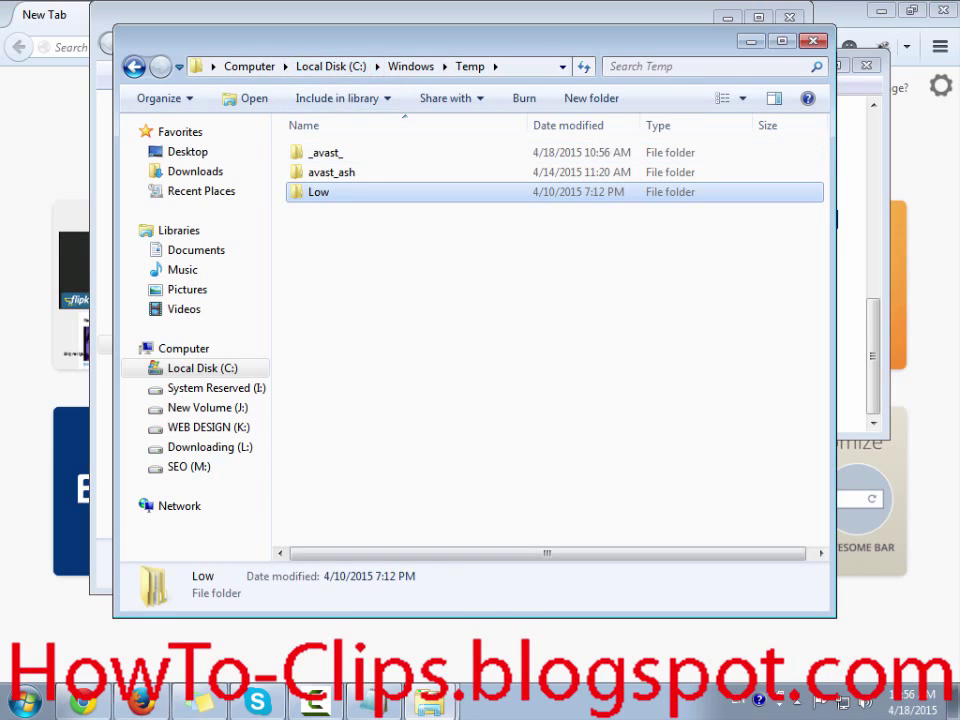
Quit Skype from the hidden notification area icons and confirm the exit
{"action": "left_click", "coordinate": [797, 701]}
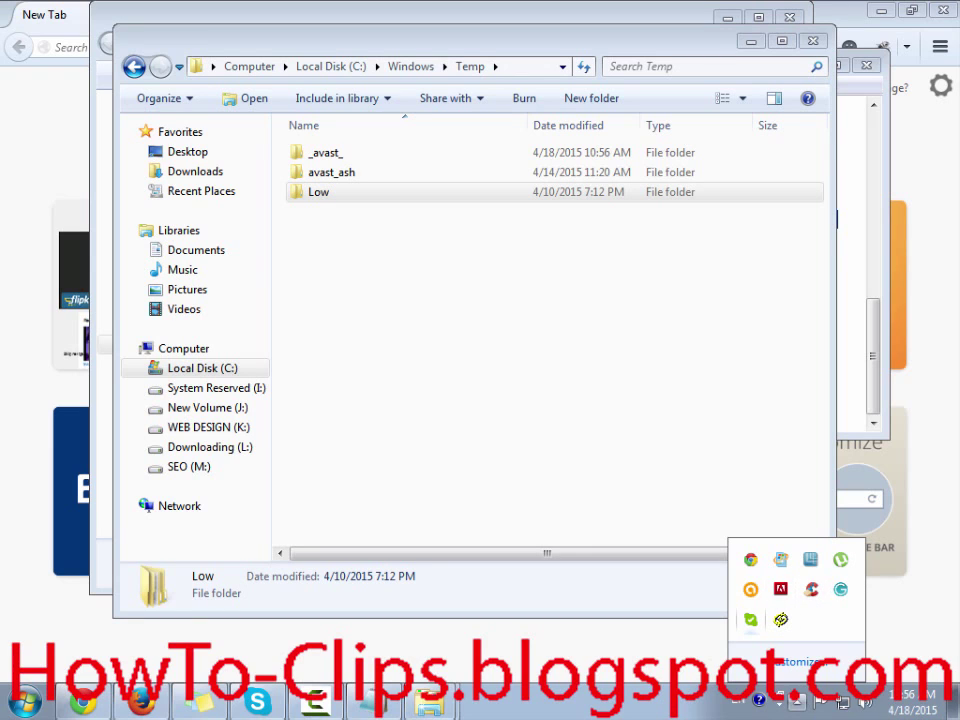
{"action": "right_click", "coordinate": [750, 620]}
{"action": "left_click", "coordinate": [790, 606]}
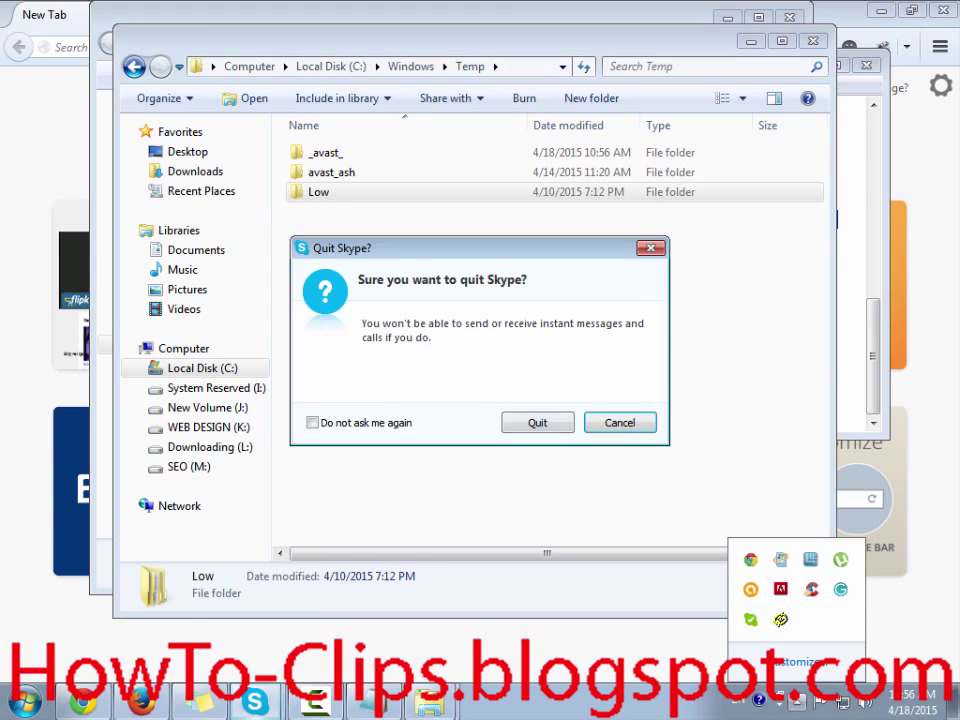
{"action": "left_click", "coordinate": [537, 422]}
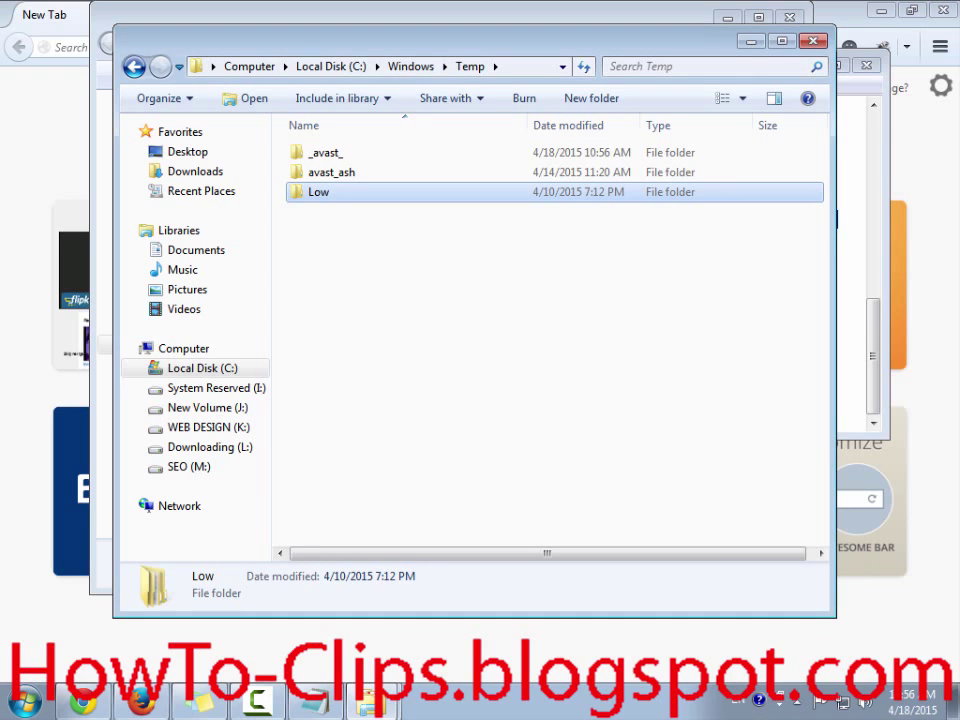
Try to permanently delete the Low folder from the Temp folder
{"action": "key", "text": "shift+Delete"}
{"action": "key", "text": "Return"}
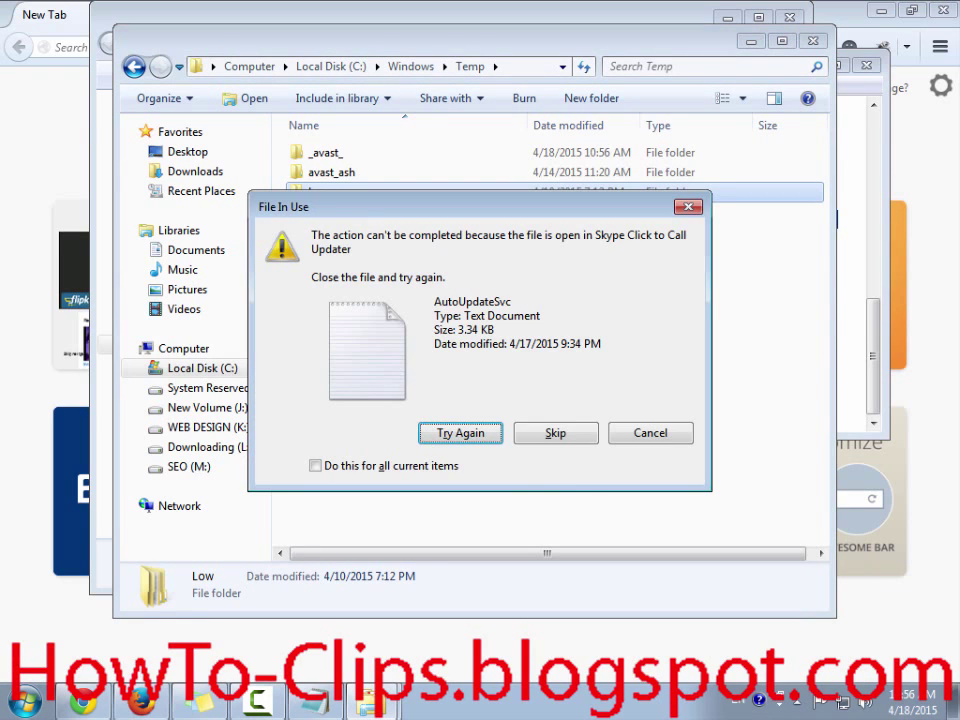
{"action": "key", "text": "Escape"}
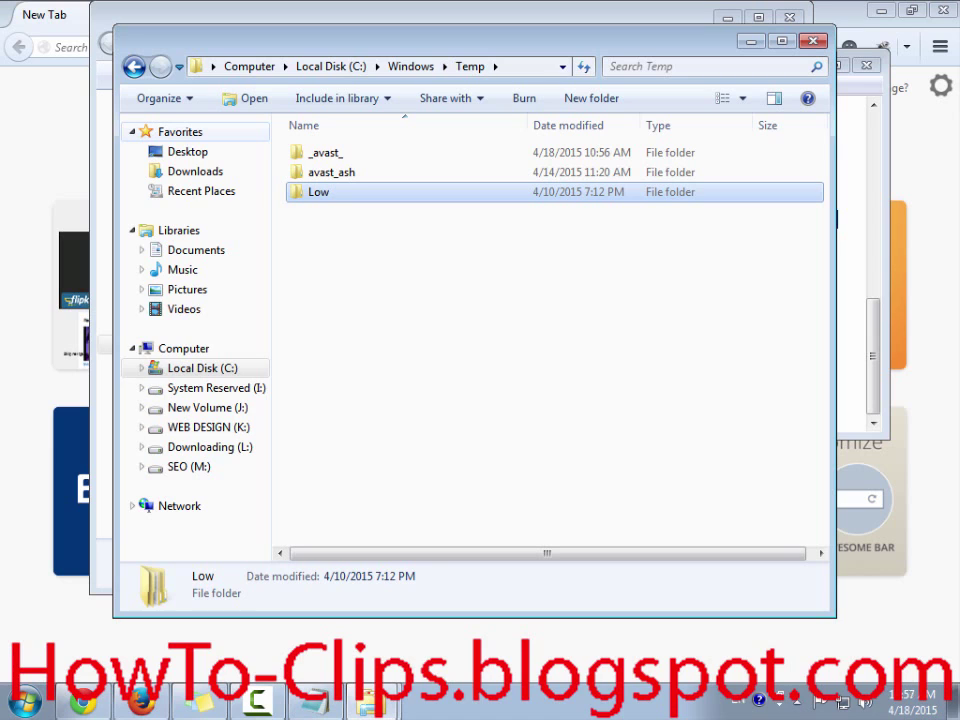
Switch to Notepad and append ". OK skip other files" to instruction 2
{"action": "key", "text": "alt+Tab"}
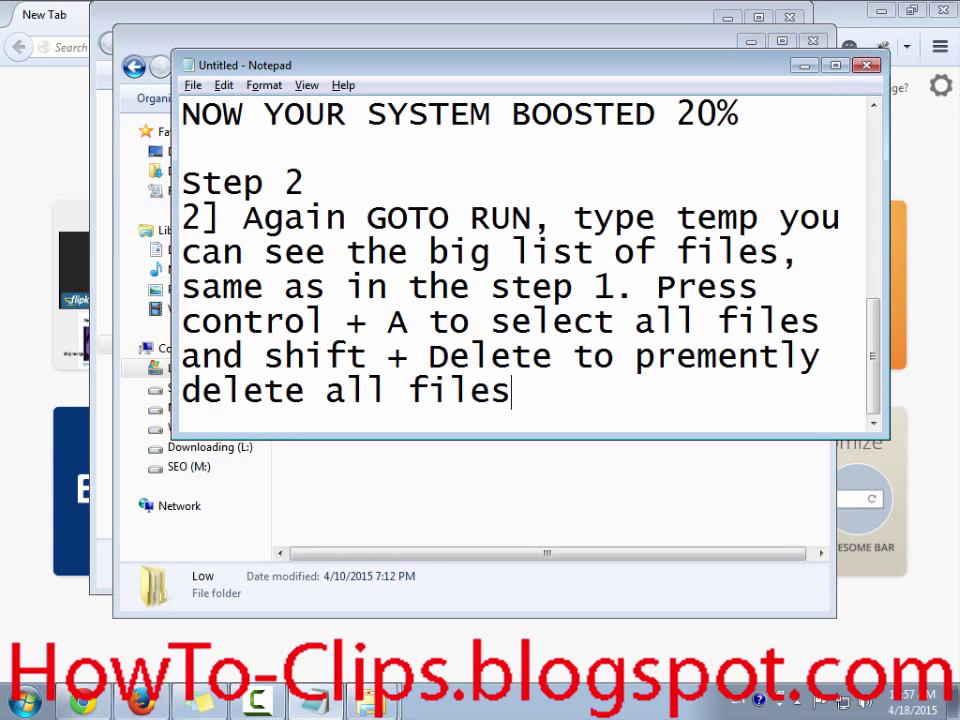
{"action": "type", "text": ". OK ski"}
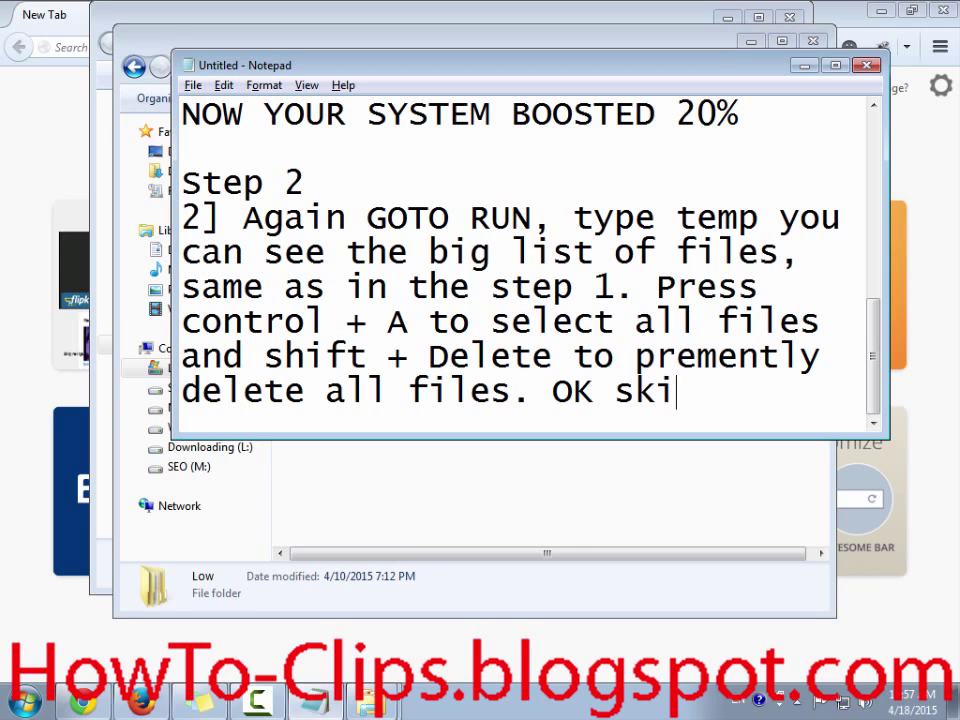
{"action": "type", "text": "p other files"}
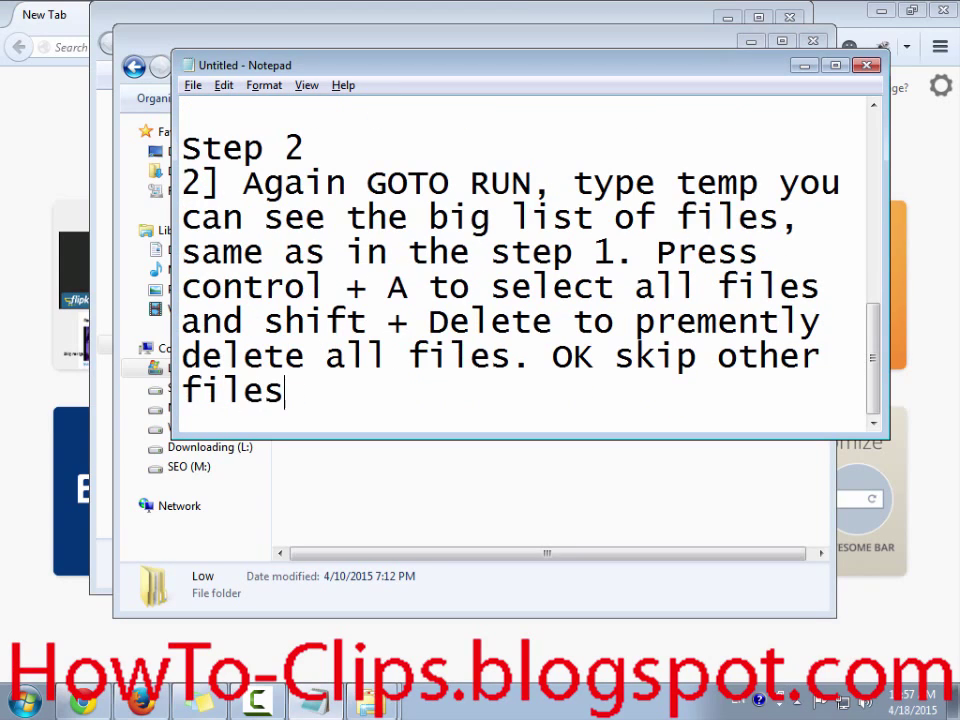
End instruction 2 with "NO ISSUE" and add the line "NOW 15% Boosted again" below it, separated by a blank line
{"action": "type", "text": " NO ISSUE"}
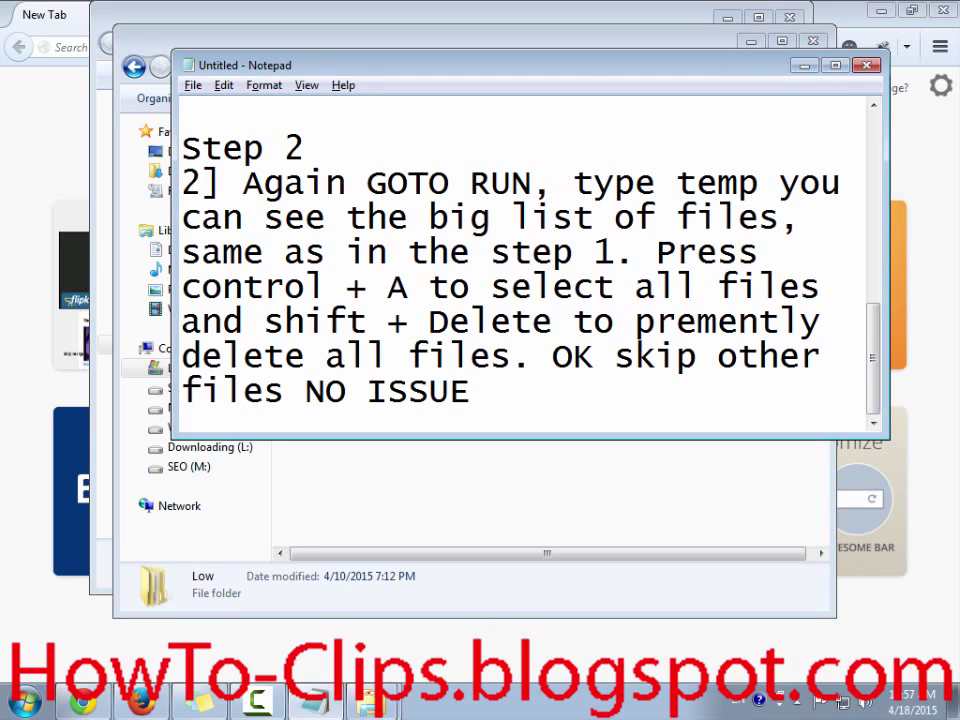
{"action": "key", "text": "Return"}
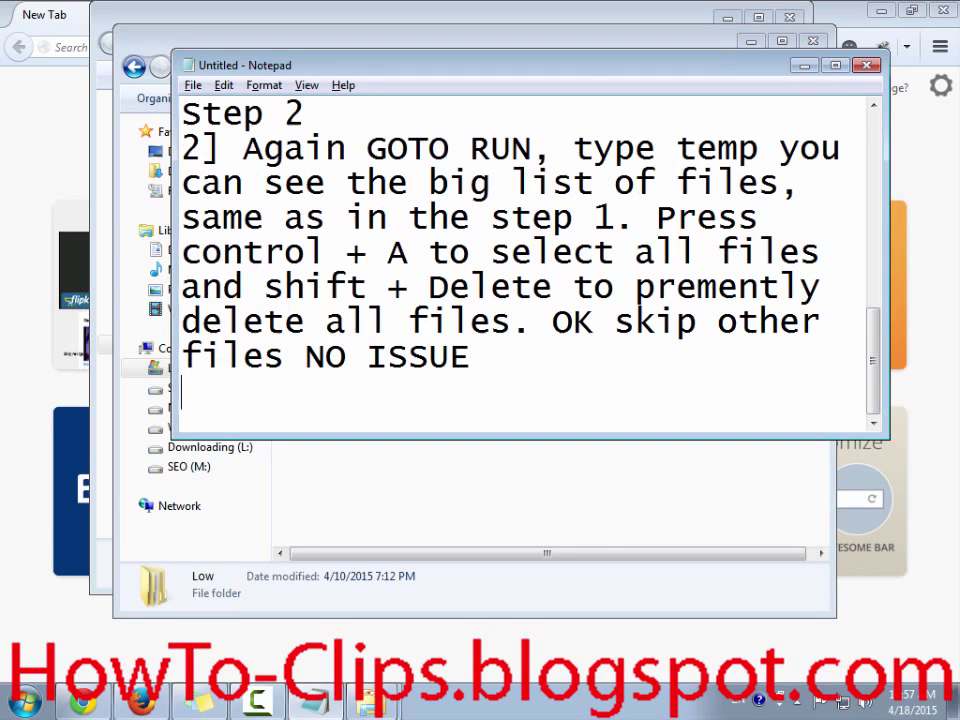
{"action": "scroll", "coordinate": [525, 265], "scroll_direction": "up", "scroll_amount": 3}
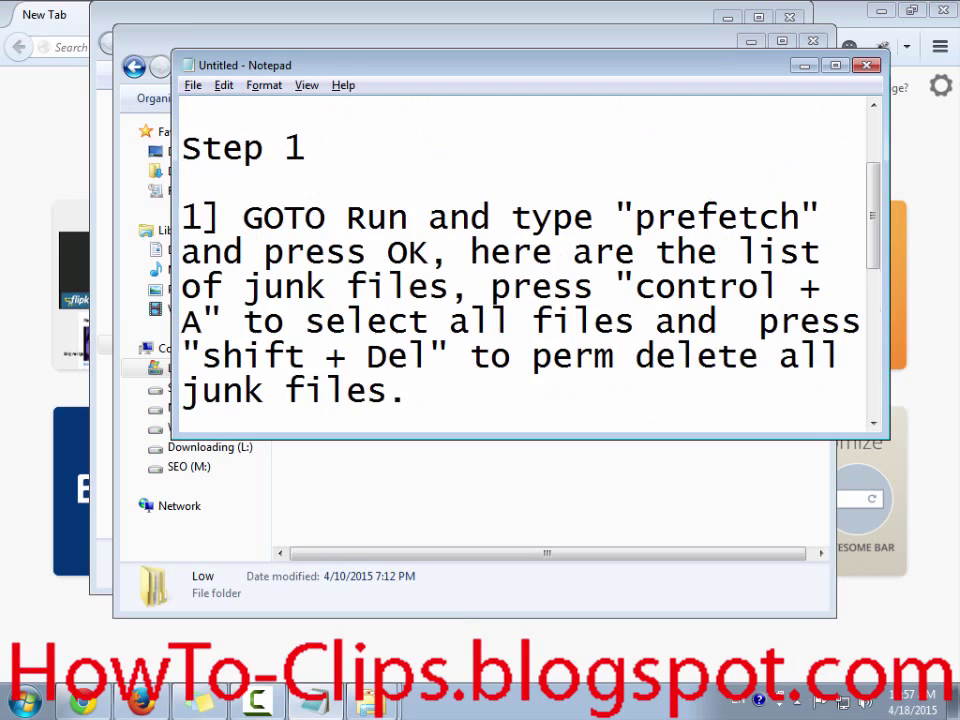
{"action": "scroll", "coordinate": [525, 265], "scroll_direction": "up", "scroll_amount": 2}
{"action": "scroll", "coordinate": [525, 265], "scroll_direction": "down", "scroll_amount": 6}
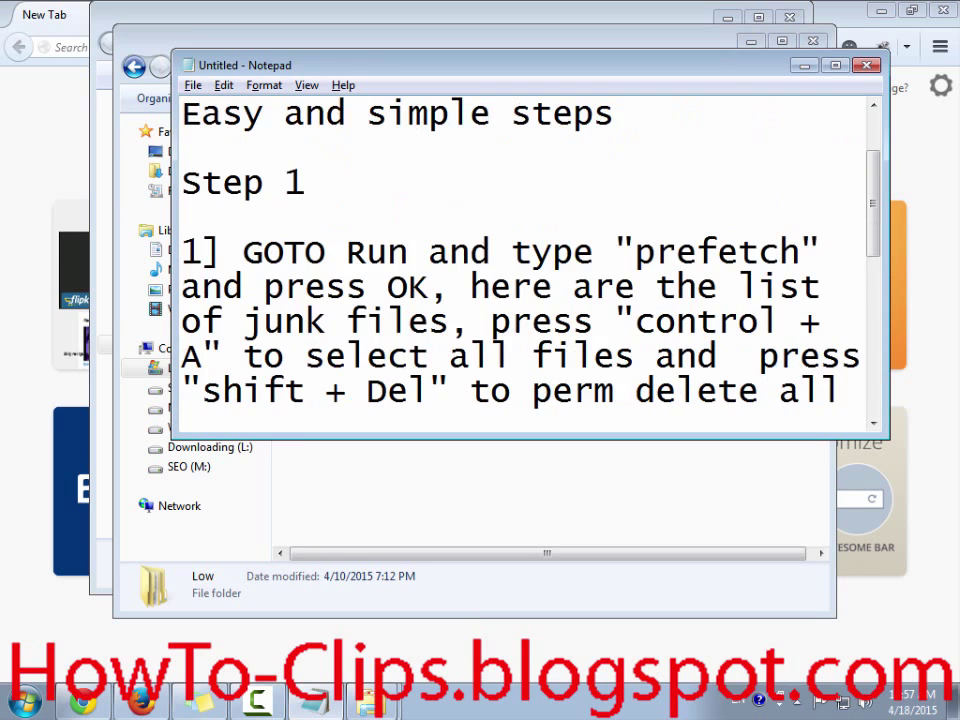
{"action": "scroll", "coordinate": [525, 265], "scroll_direction": "up", "scroll_amount": 1}
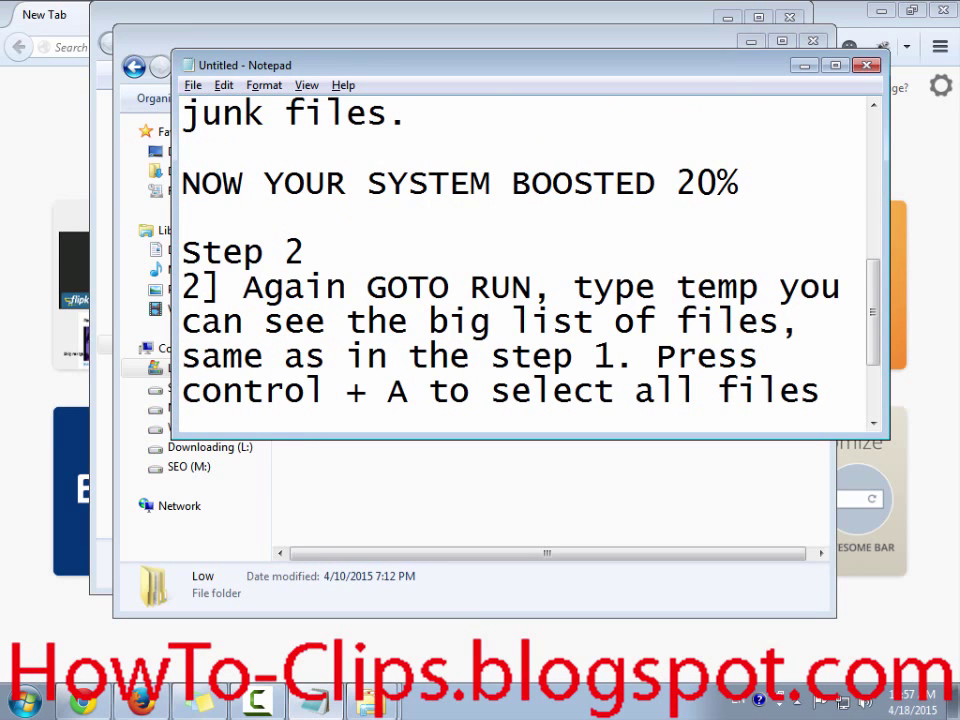
{"action": "scroll", "coordinate": [525, 265], "scroll_direction": "down", "scroll_amount": 2}
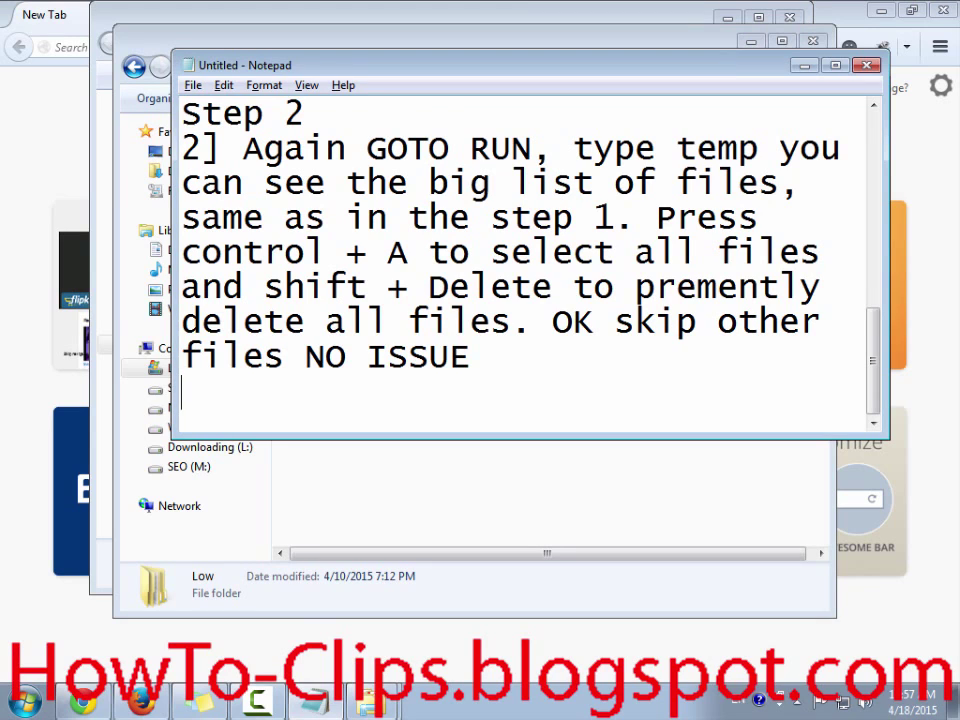
{"action": "key", "text": "Return"}
{"action": "type", "text": "NOW "}
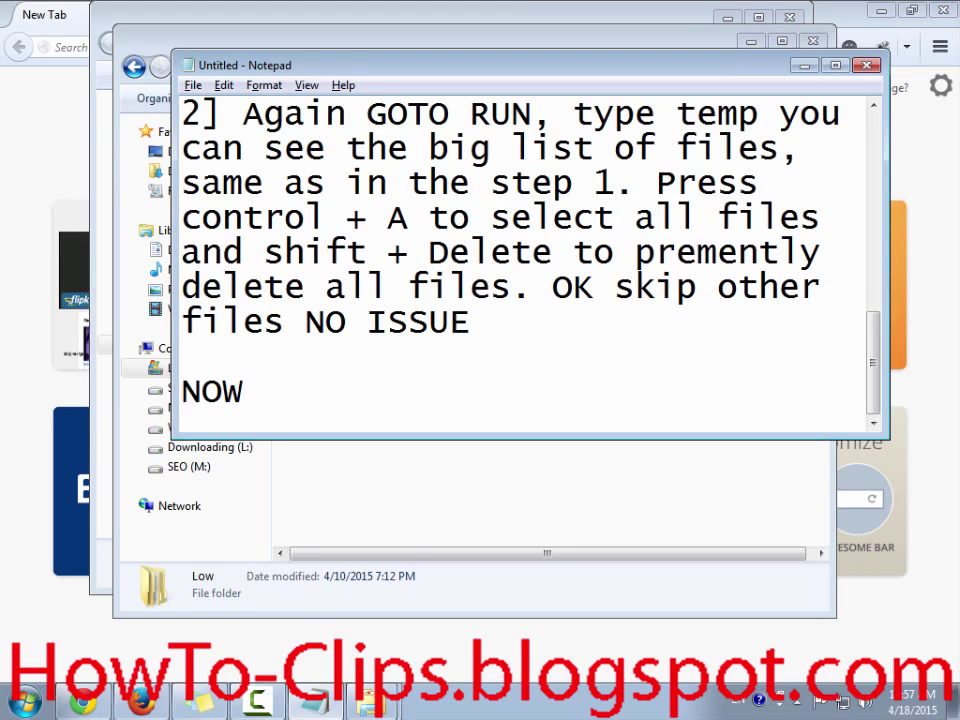
{"action": "type", "text": "15% Boosted "}
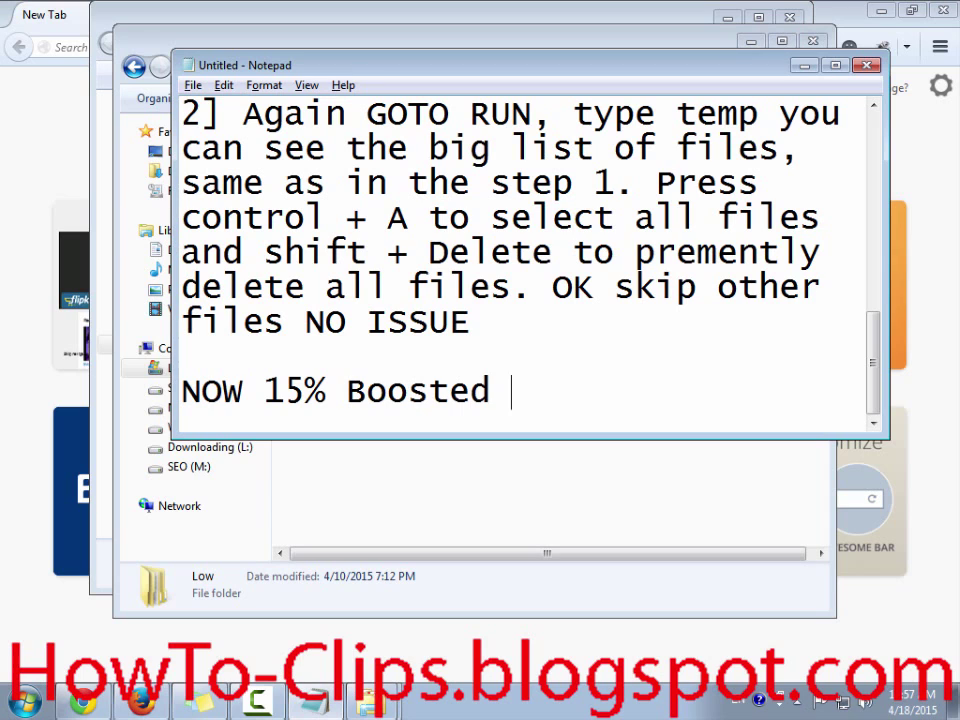
{"action": "type", "text": "again"}
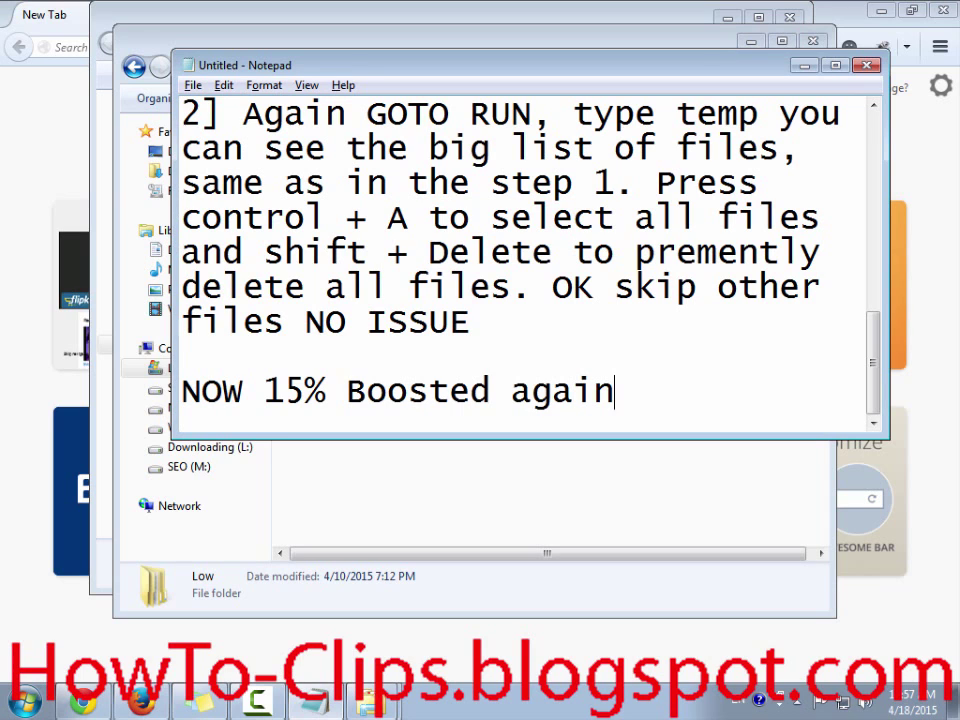
Start a new item "3]" below the 15% line, and close the Windows Temp folder window
{"action": "scroll", "coordinate": [525, 260], "scroll_direction": "up", "scroll_amount": 2}
{"action": "scroll", "coordinate": [525, 260], "scroll_direction": "down", "scroll_amount": 2}
{"action": "key", "text": "Return"}
{"action": "key", "text": "Return"}
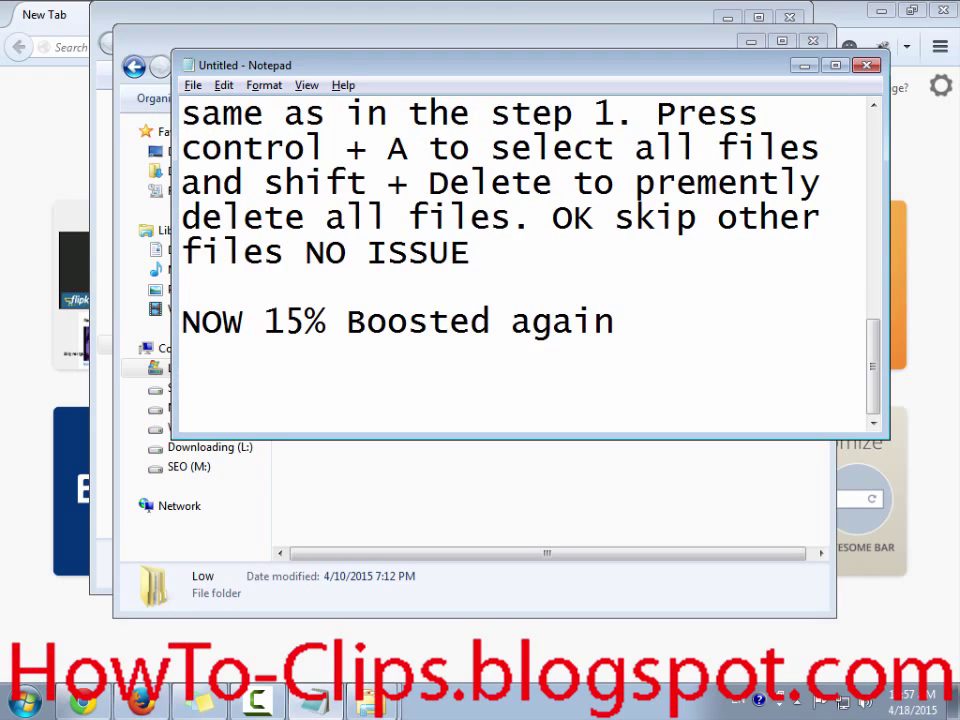
{"action": "type", "text": "3]"}
{"action": "key", "text": "alt+Tab"}
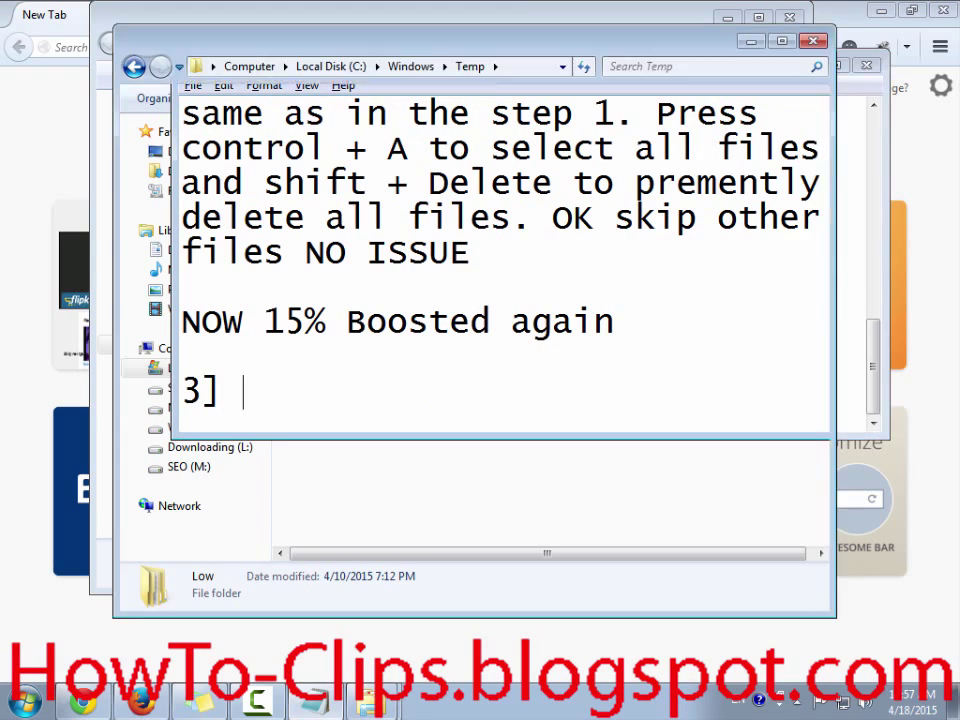
{"action": "key", "text": "alt+space"}
{"action": "key", "text": "c"}
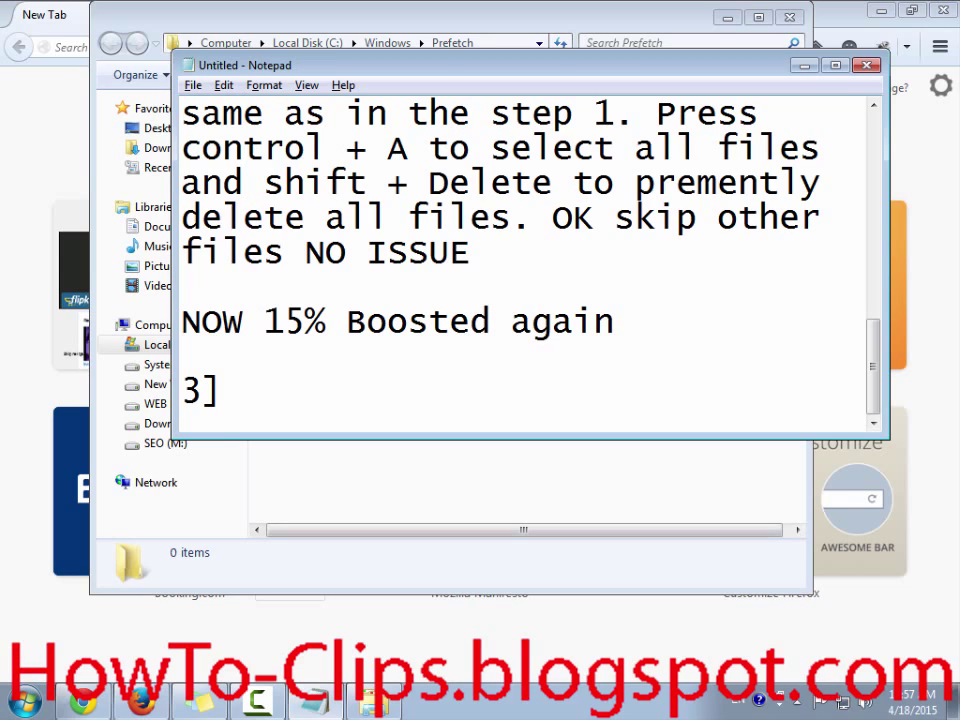
Write "Again GOTO RUN" after "3]" in the Notepad instructions
{"action": "type", "text": "Againj"}
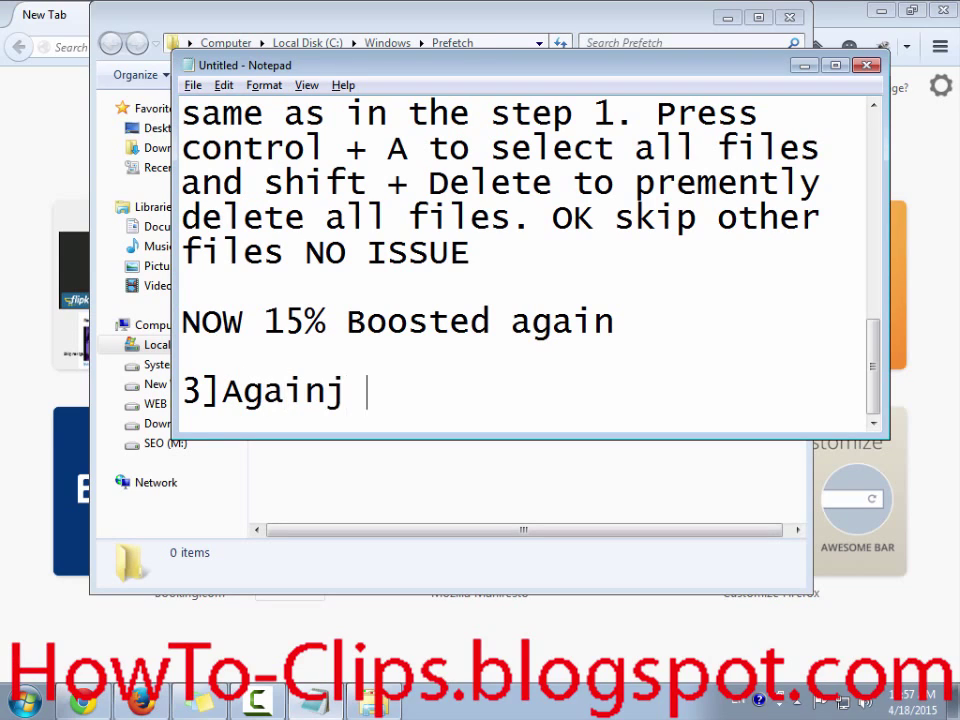
{"action": "key", "text": "BackSpace"}
{"action": "key", "text": "BackSpace"}
{"action": "type", "text": "RUN"}
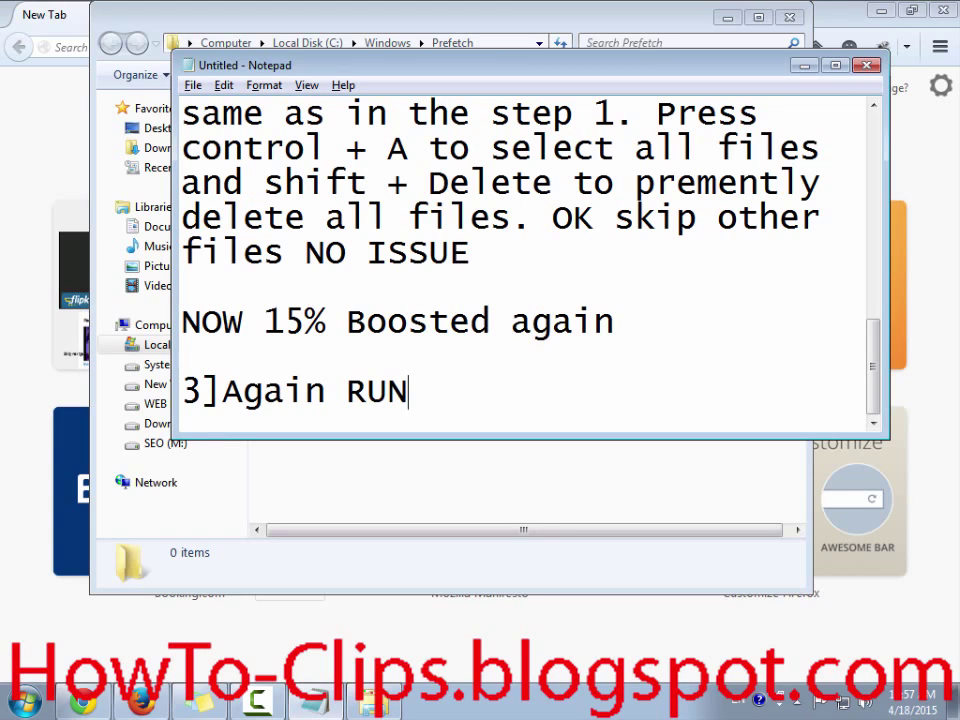
{"action": "left_click", "coordinate": [346, 391]}
{"action": "type", "text": "GOP"}
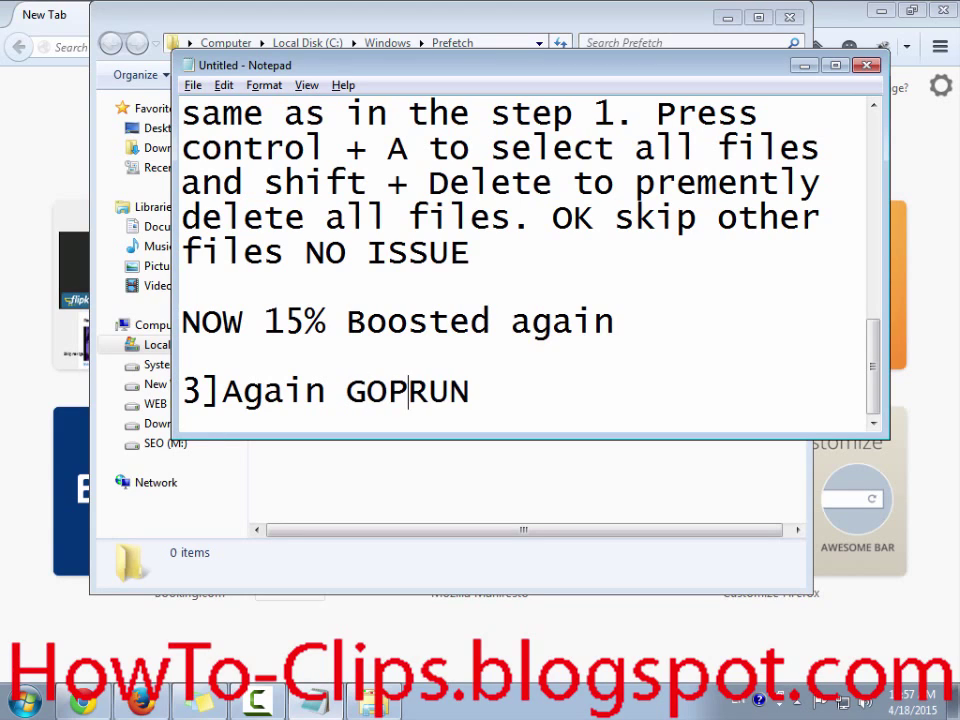
{"action": "key", "text": "BackSpace"}
{"action": "type", "text": "TO"}
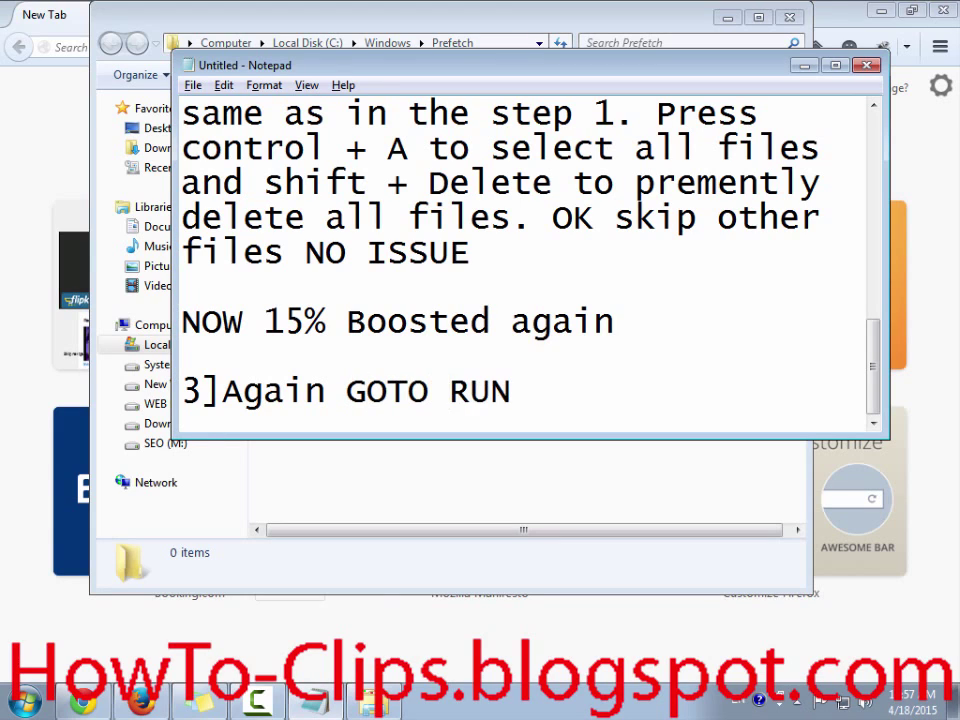
Find and open the Run dialog, and enter "temp" as the item to open
{"action": "key", "text": "super"}
{"action": "type", "text": "run"}
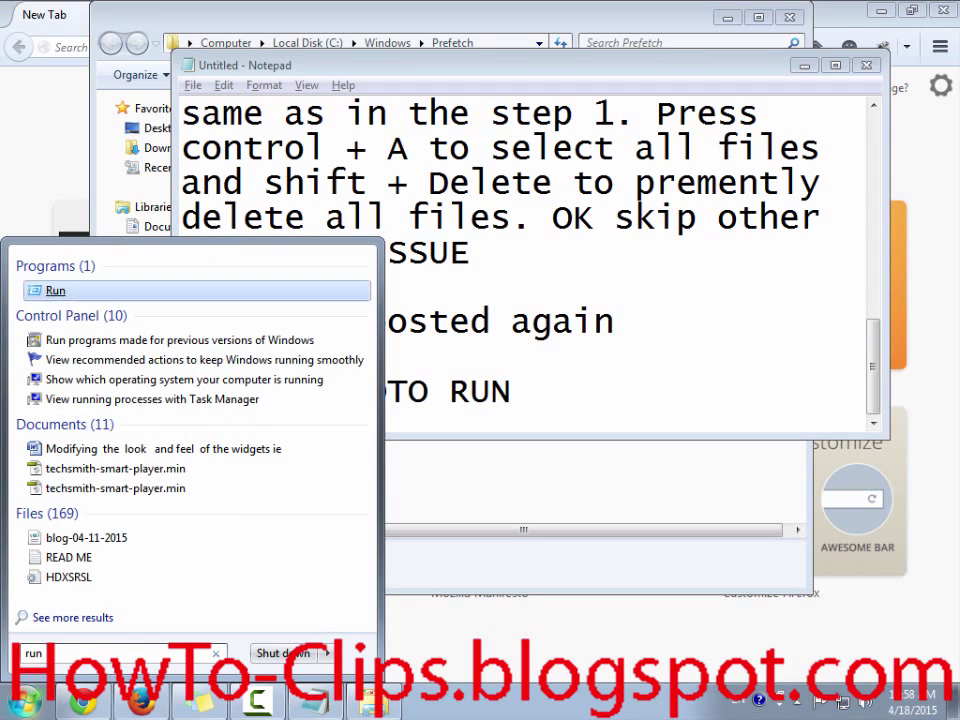
{"action": "key", "text": "Return"}
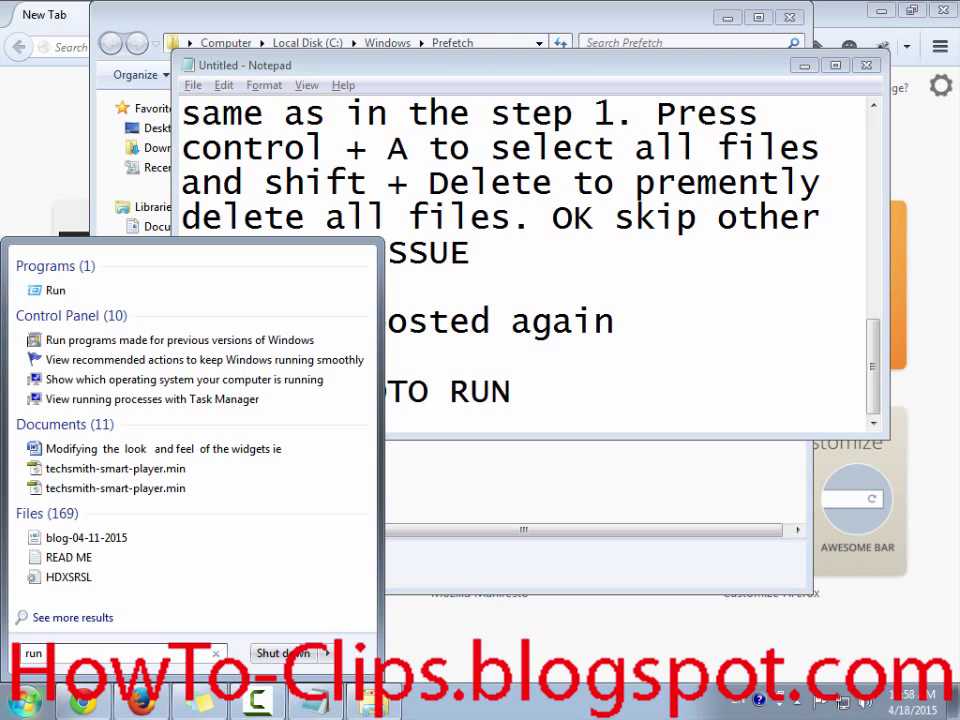
{"action": "key", "text": "Return"}
{"action": "type", "text": "temp"}
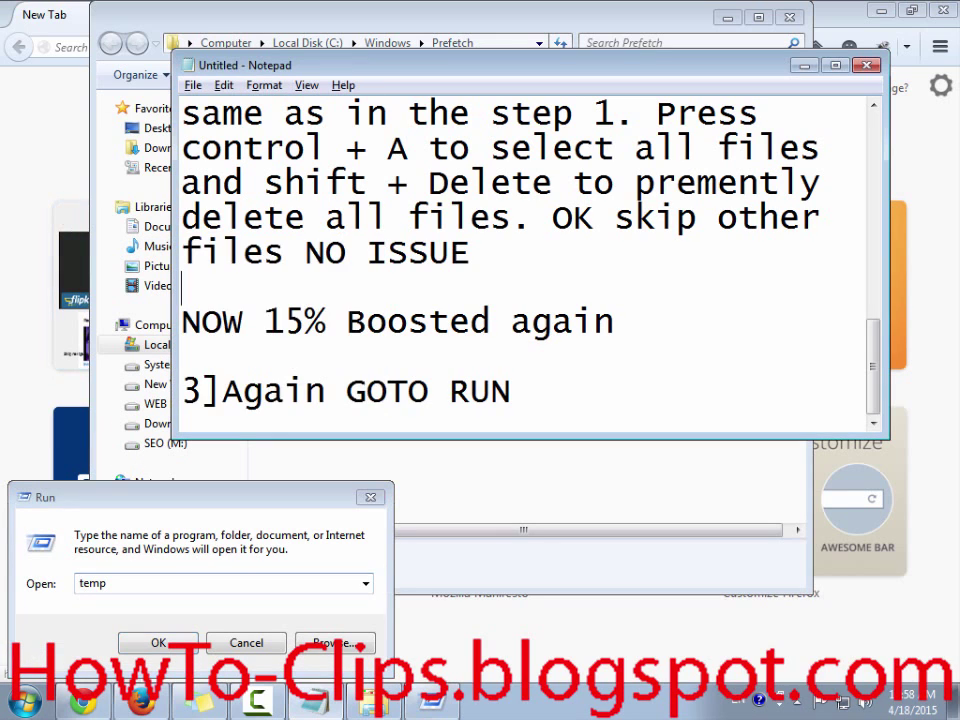
Return to the Notepad instructions and enclose the word "temp" in instruction 2 in double quotation marks
{"action": "scroll", "coordinate": [181, 393], "scroll_direction": "up", "scroll_amount": 1}
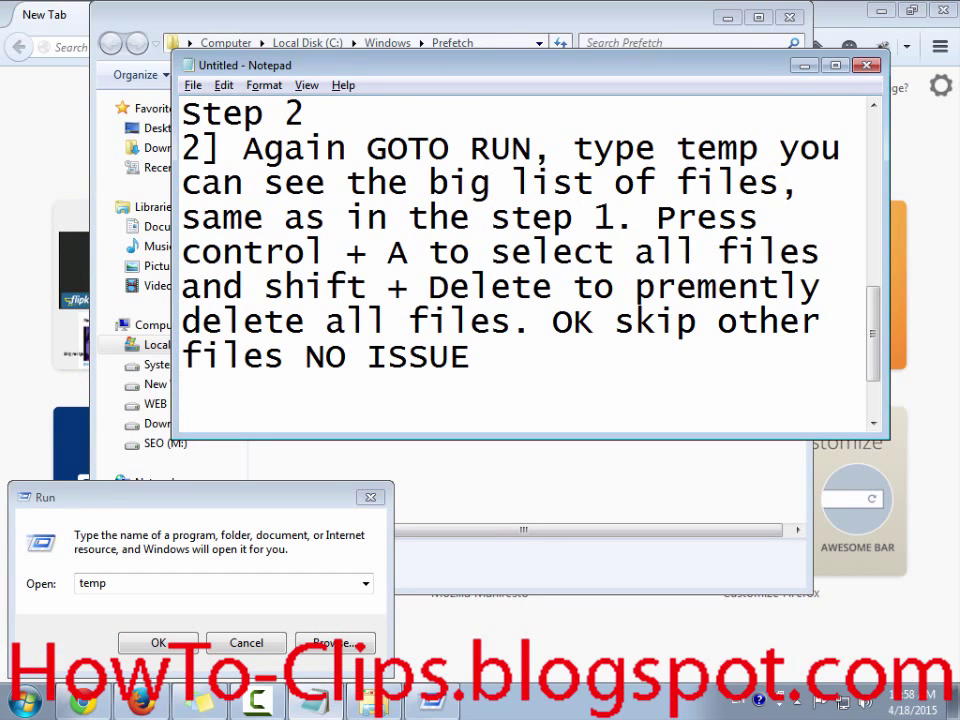
{"action": "left_click", "coordinate": [677, 148]}
{"action": "type", "text": "\""}
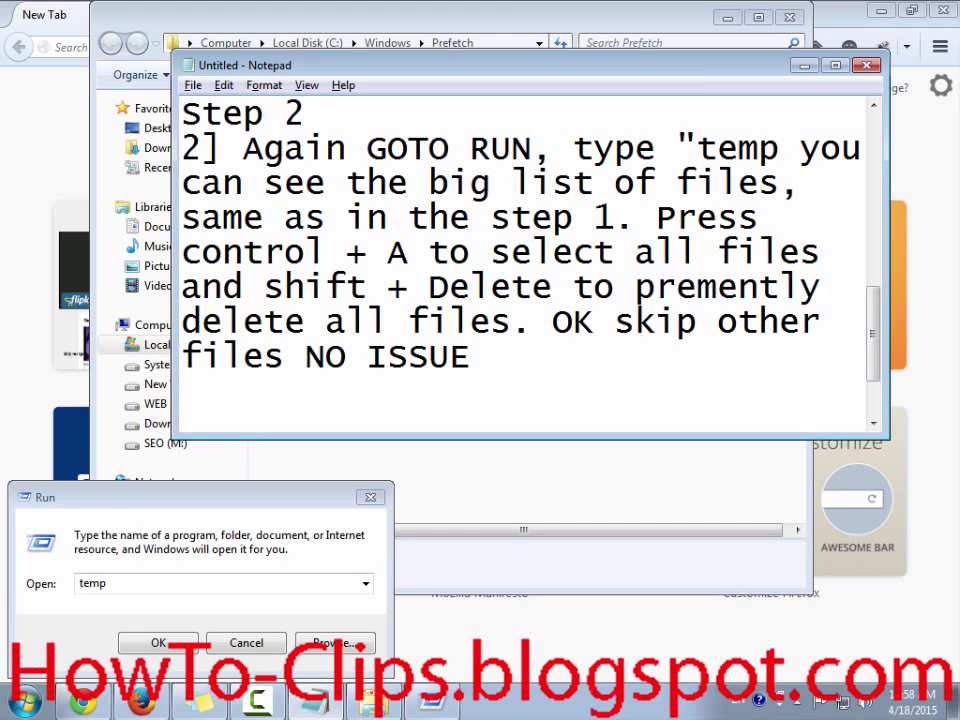
{"action": "left_click", "coordinate": [780, 148]}
{"action": "type", "text": "\""}
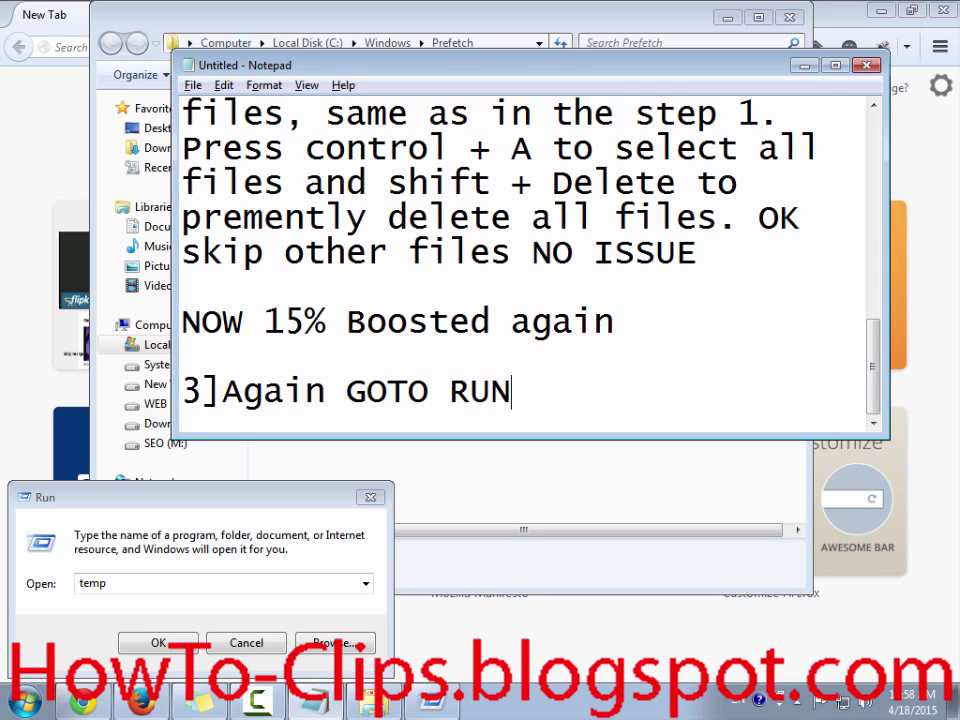
Continue instruction 3 after "RUN" with ", type "%temp%" and press OK"
{"action": "type", "text": ", type "}
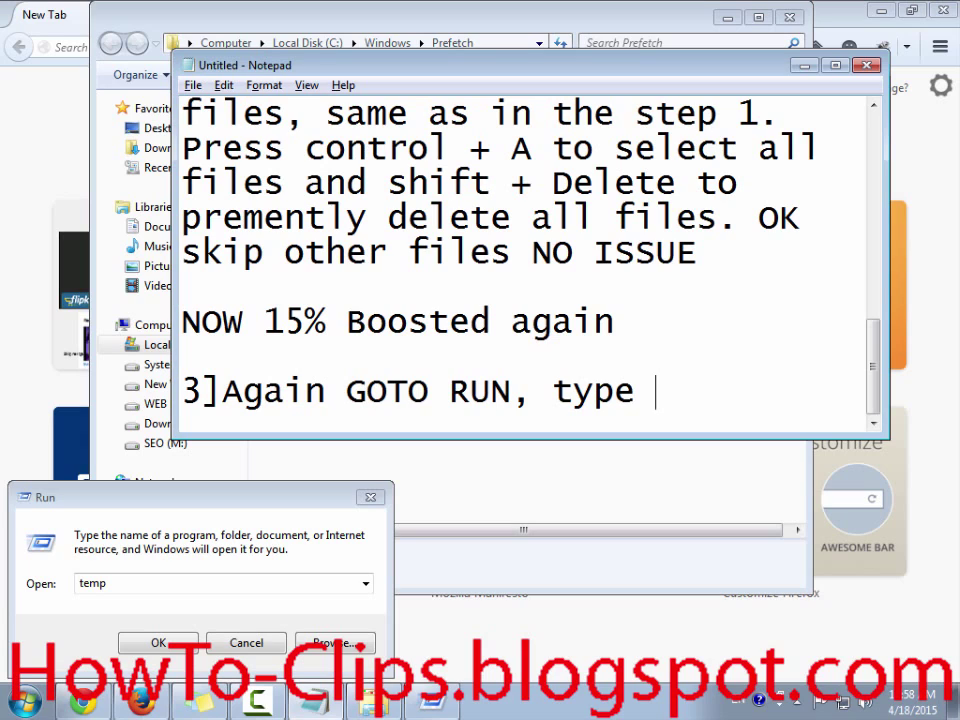
{"action": "type", "text": "\"%temp%"}
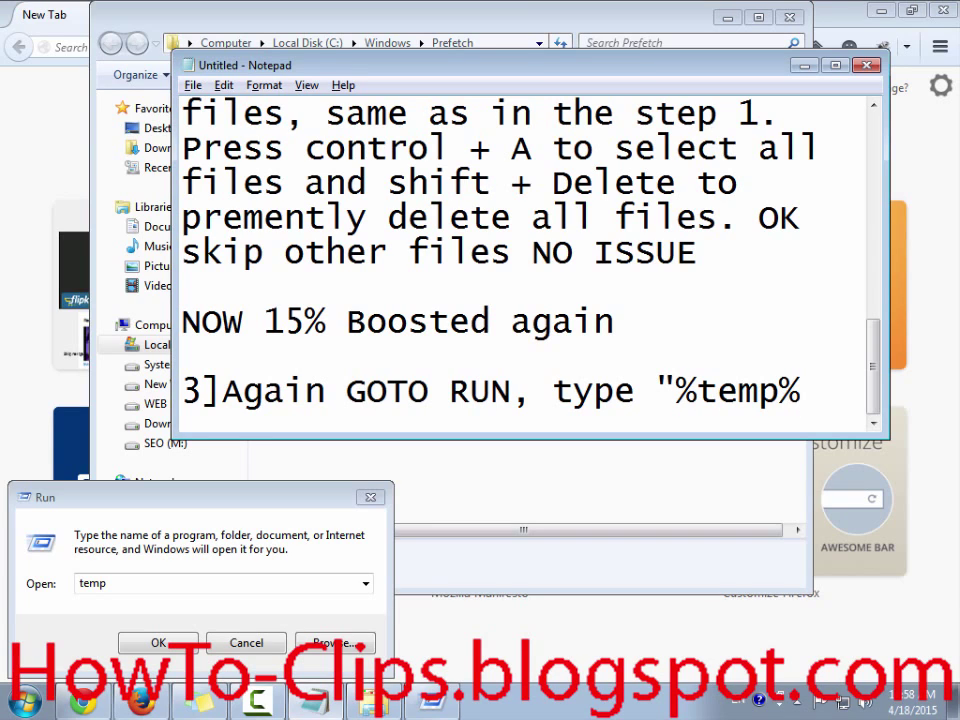
{"action": "type", "text": "\""}
{"action": "key", "text": "Return"}
{"action": "type", "text": "and pres"}
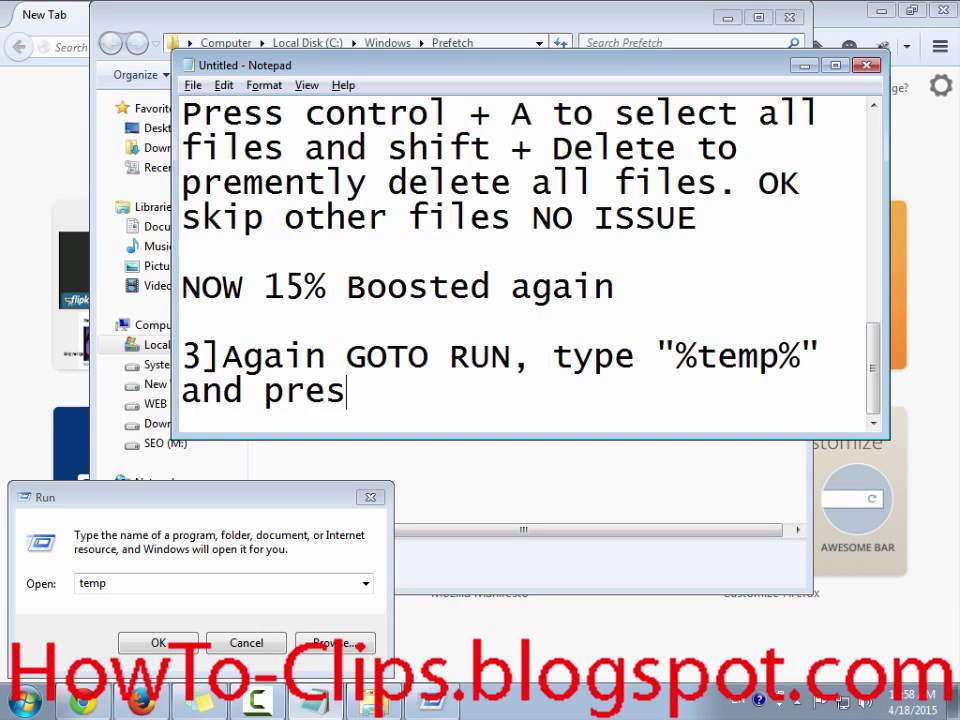
{"action": "type", "text": "s OK"}
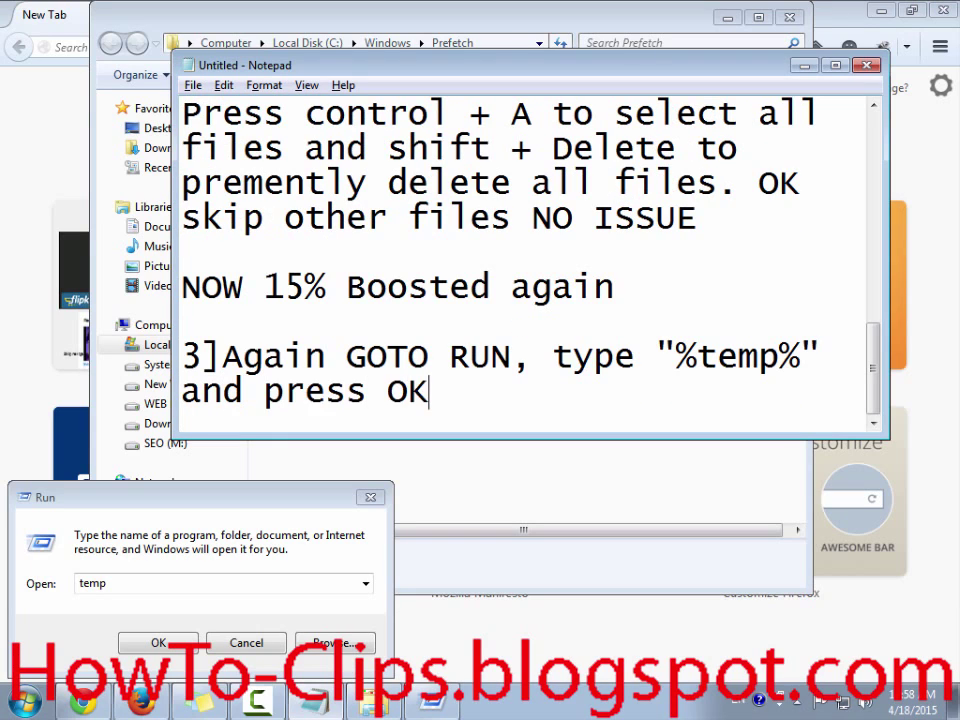
Switch to the Run dialog, open the %temp% folder from it and look through the folder's contents
{"action": "key", "text": "alt+Tab"}
{"action": "type", "text": "%"}
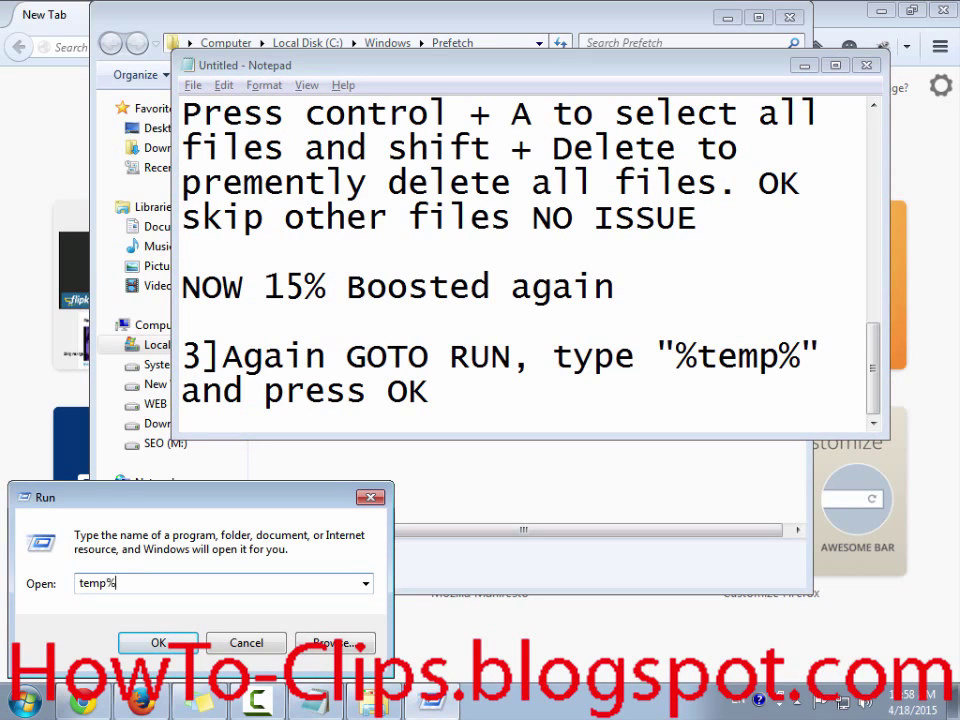
{"action": "key", "text": "Home"}
{"action": "type", "text": "%"}
{"action": "key", "text": "ctrl+a"}
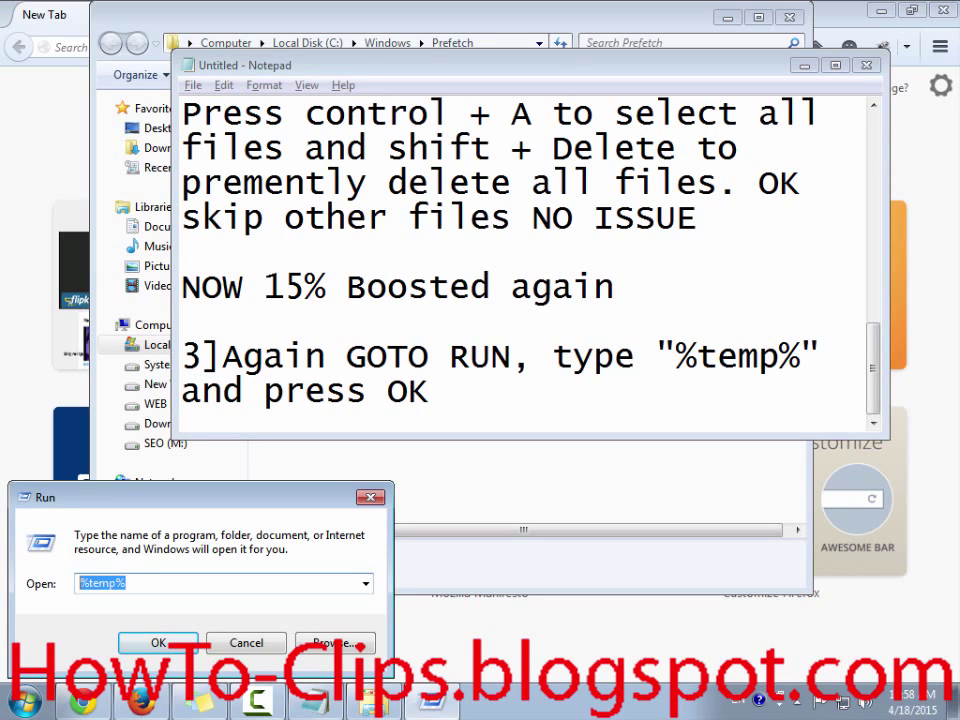
{"action": "type", "text": "%temp%"}
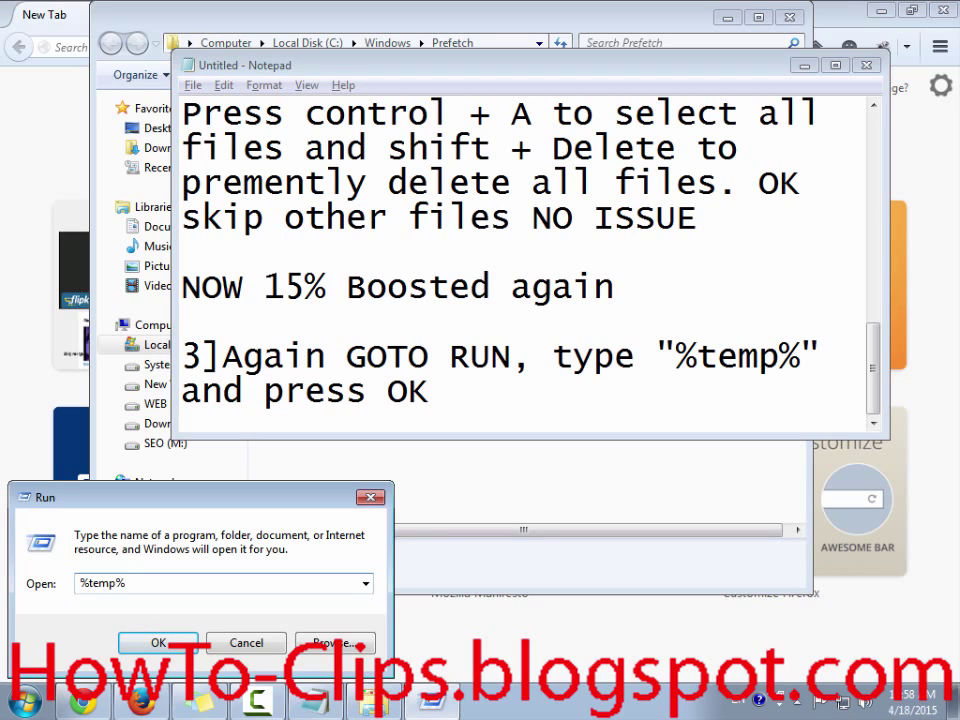
{"action": "key", "text": "ctrl+a"}
{"action": "type", "text": "%temp"}
{"action": "key", "text": "Return"}
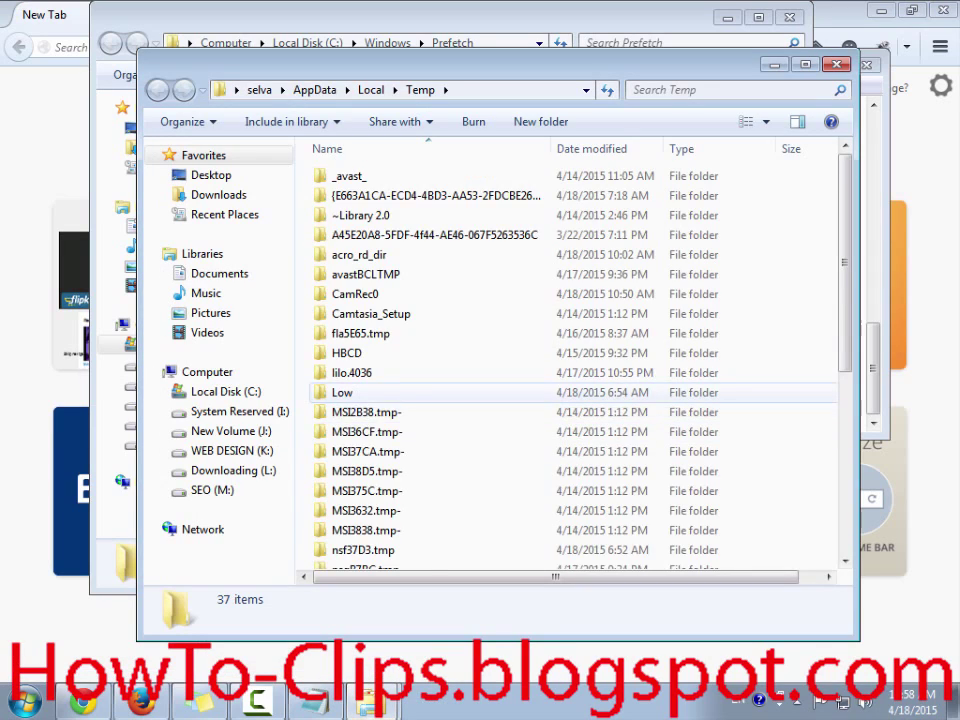
{"action": "scroll", "coordinate": [450, 381], "scroll_direction": "down", "scroll_amount": 5}
{"action": "scroll", "coordinate": [450, 381], "scroll_direction": "up", "scroll_amount": 5}
{"action": "scroll", "coordinate": [450, 381], "scroll_direction": "down", "scroll_amount": 4}
{"action": "scroll", "coordinate": [450, 381], "scroll_direction": "up", "scroll_amount": 5}
Return to the Notepad instructions and continue instruction 3 after "OK" with ". You again see a list of temperavary files"
{"action": "key", "text": "alt+Tab"}
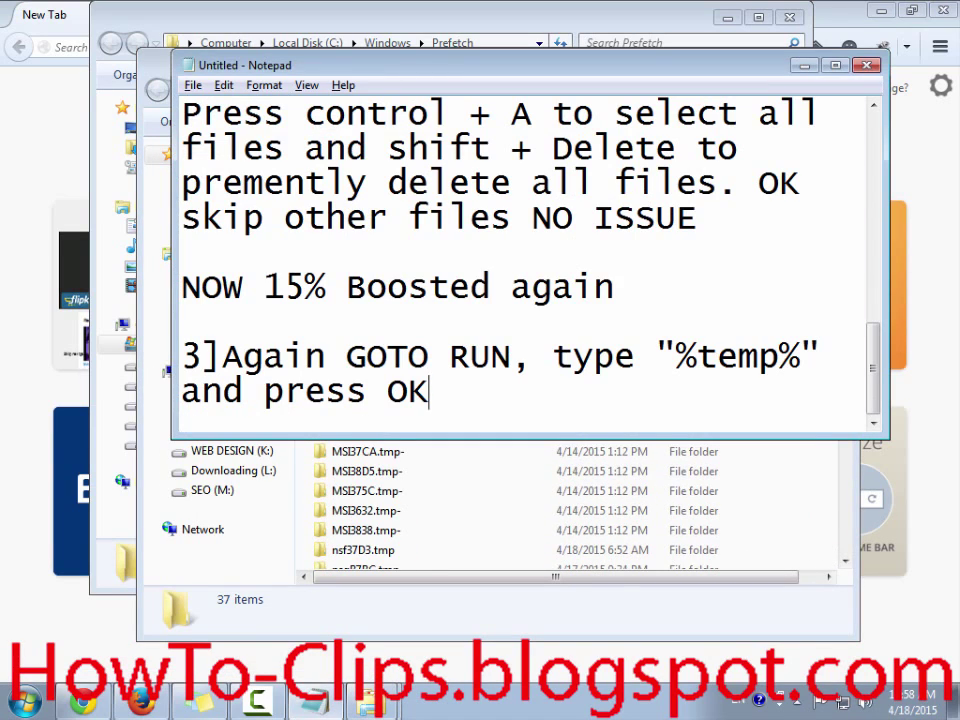
{"action": "type", "text": ". You "}
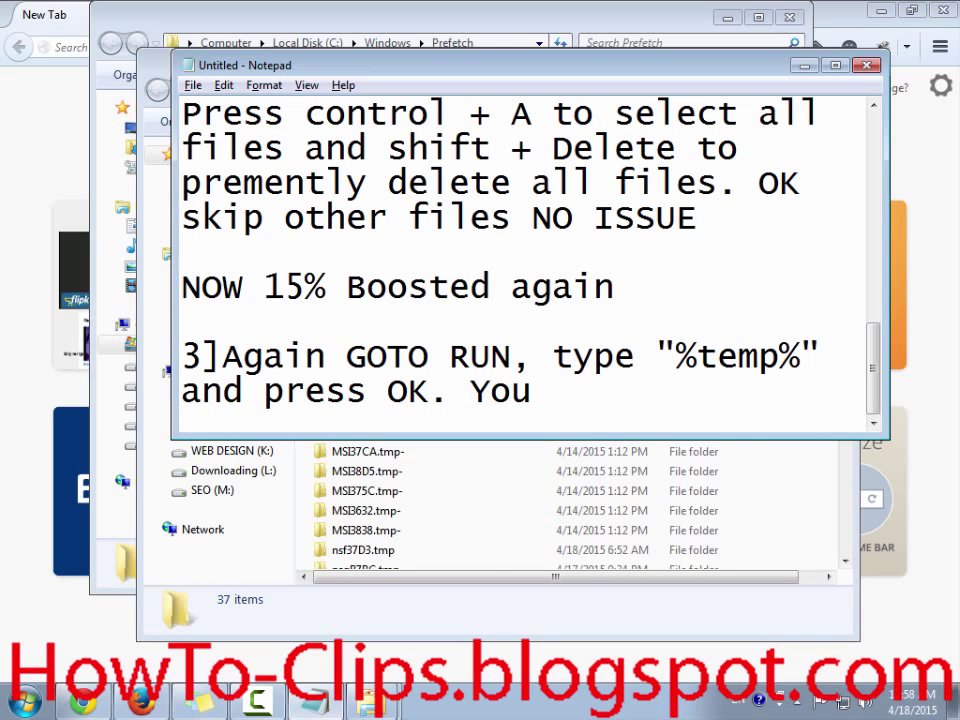
{"action": "type", "text": "again "}
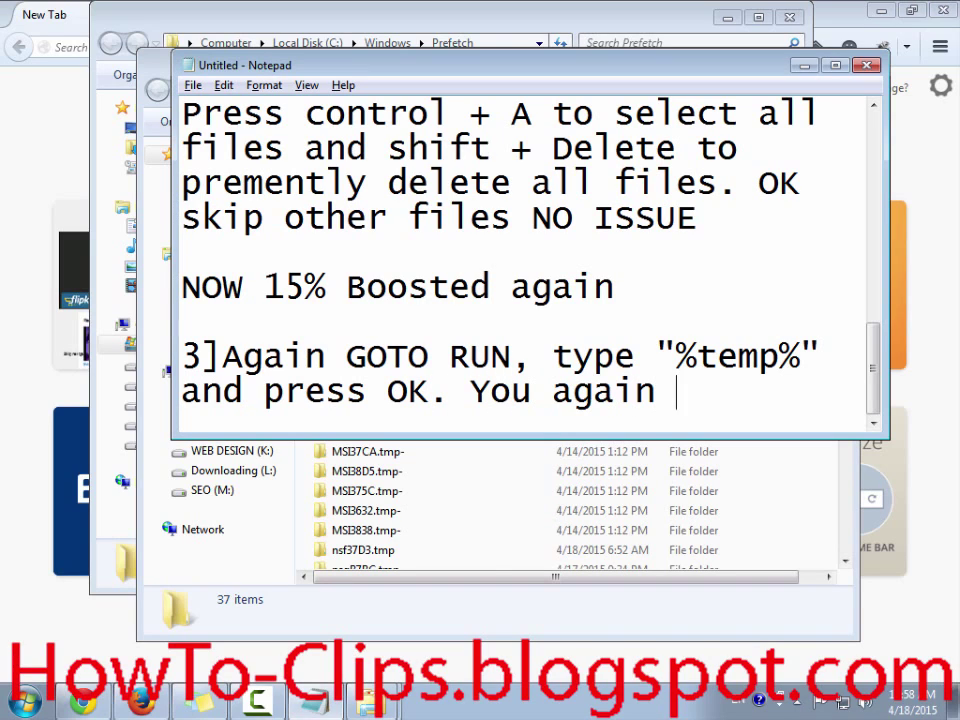
{"action": "type", "text": "see "}
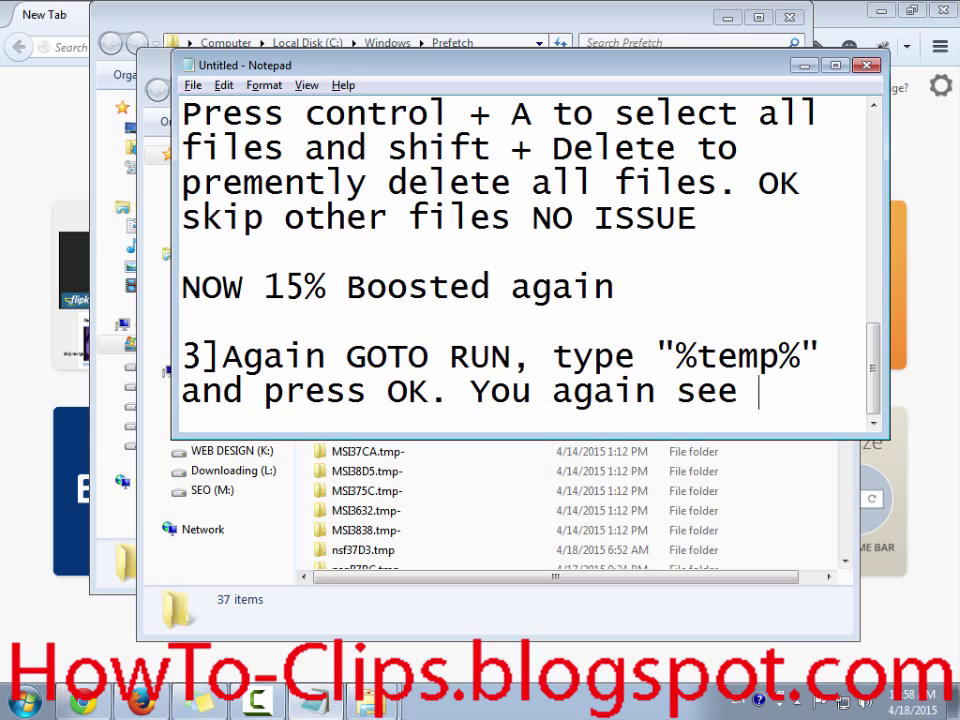
{"action": "type", "text": "a list of "}
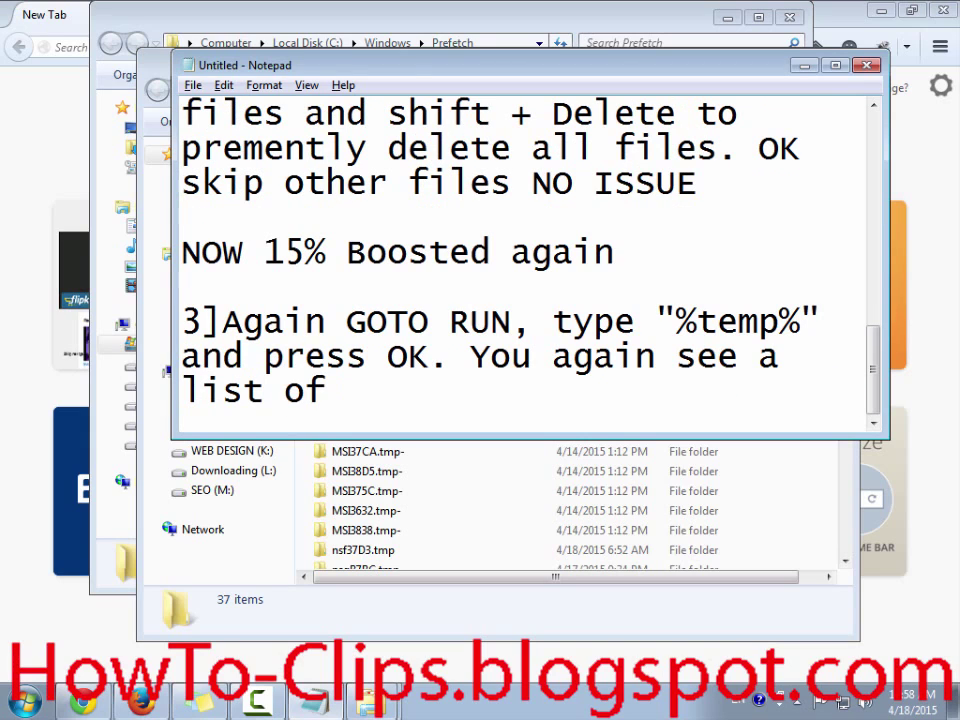
{"action": "type", "text": "temper"}
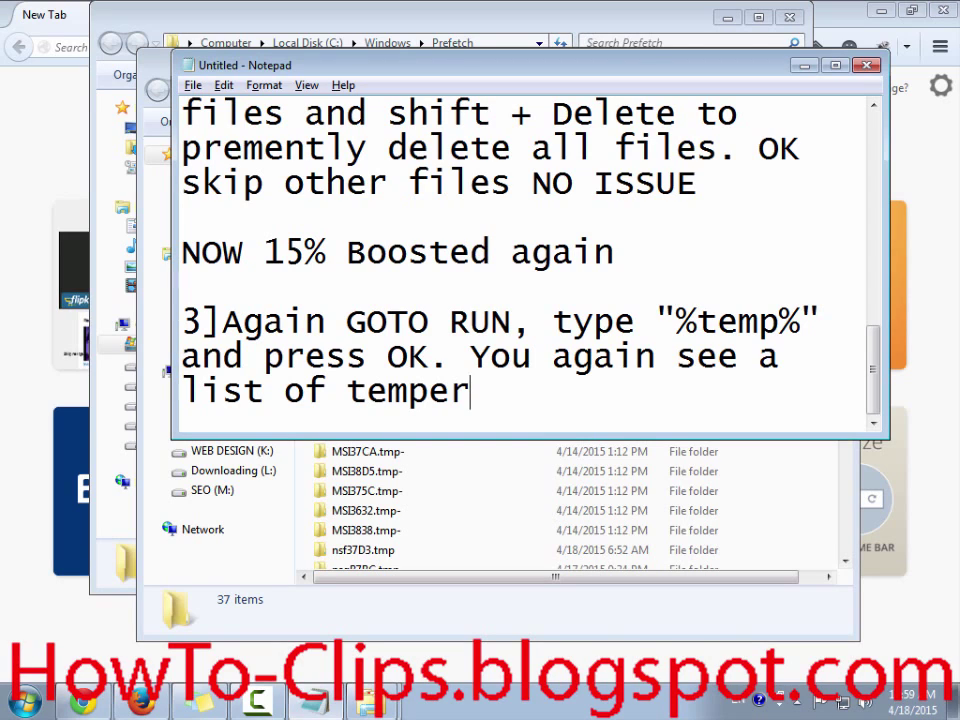
{"action": "type", "text": "avary"}
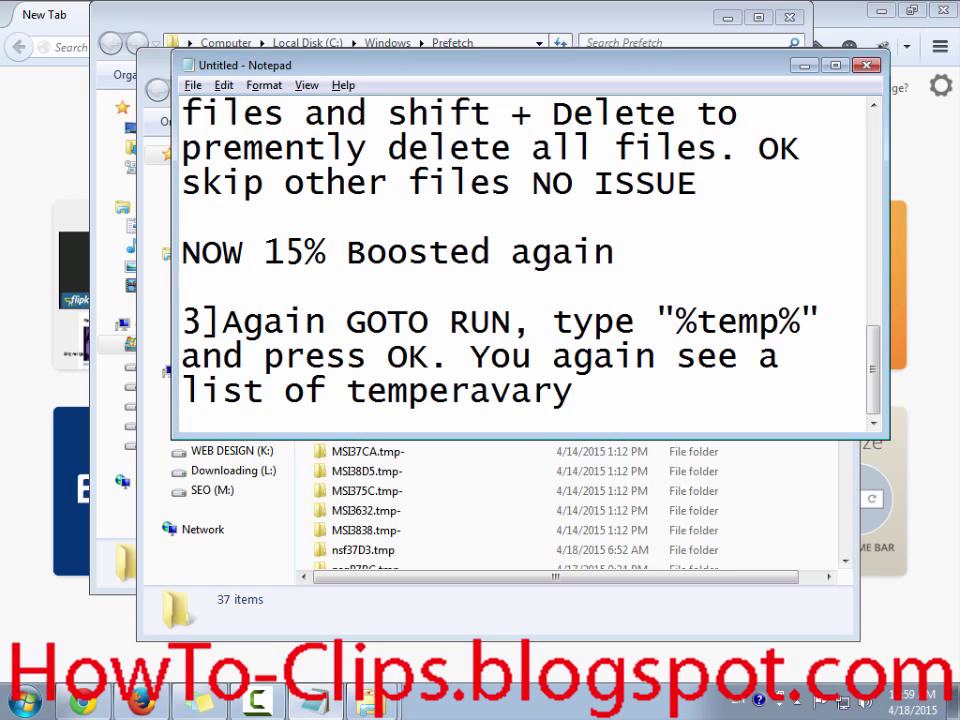
{"action": "type", "text": " files"}
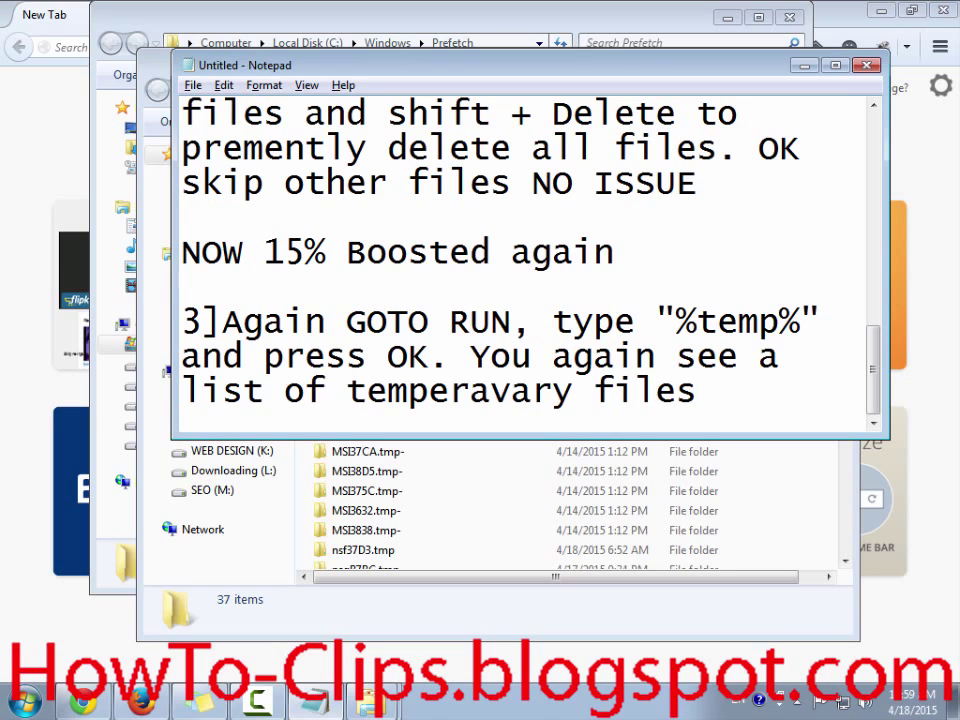
Select all the items in the user's Temp folder and return to the Notepad instructions
{"action": "left_click", "coordinate": [365, 510]}
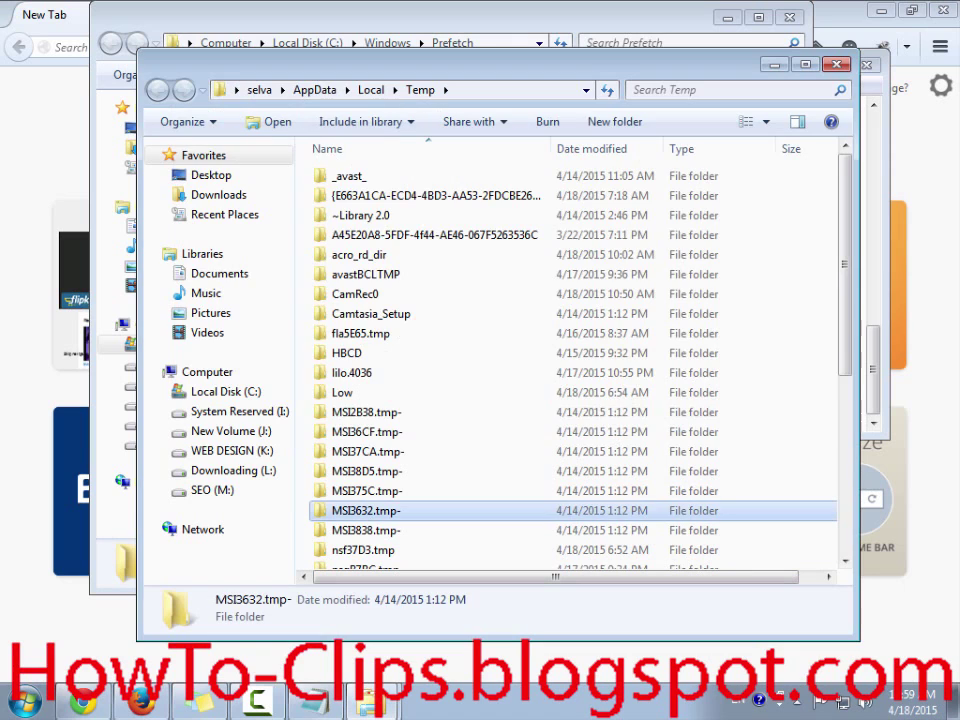
{"action": "key", "text": "ctrl+a"}
{"action": "key", "text": "alt+Tab"}
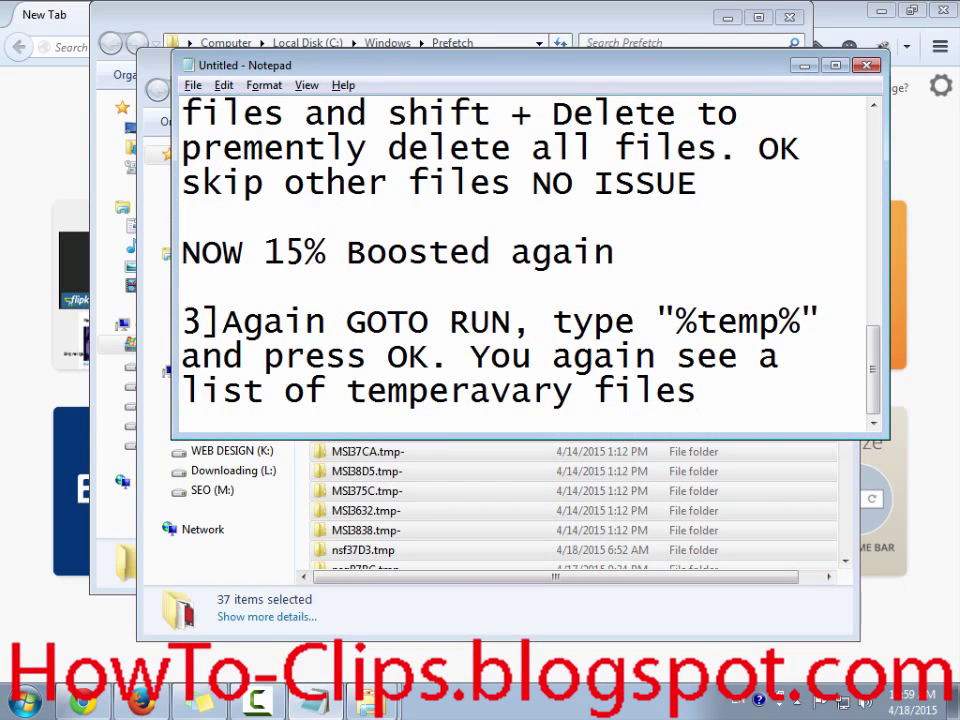
Continue instruction 3 with ". Same as above select all using ctrl+a"
{"action": "type", "text": ". Same abo"}
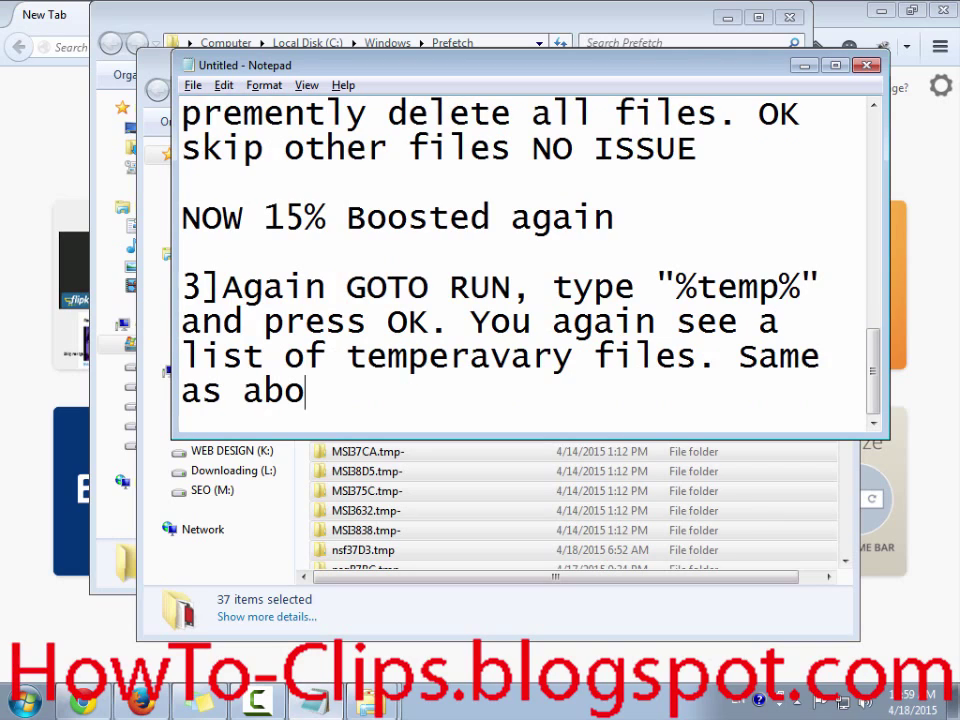
{"action": "type", "text": "ve select all "}
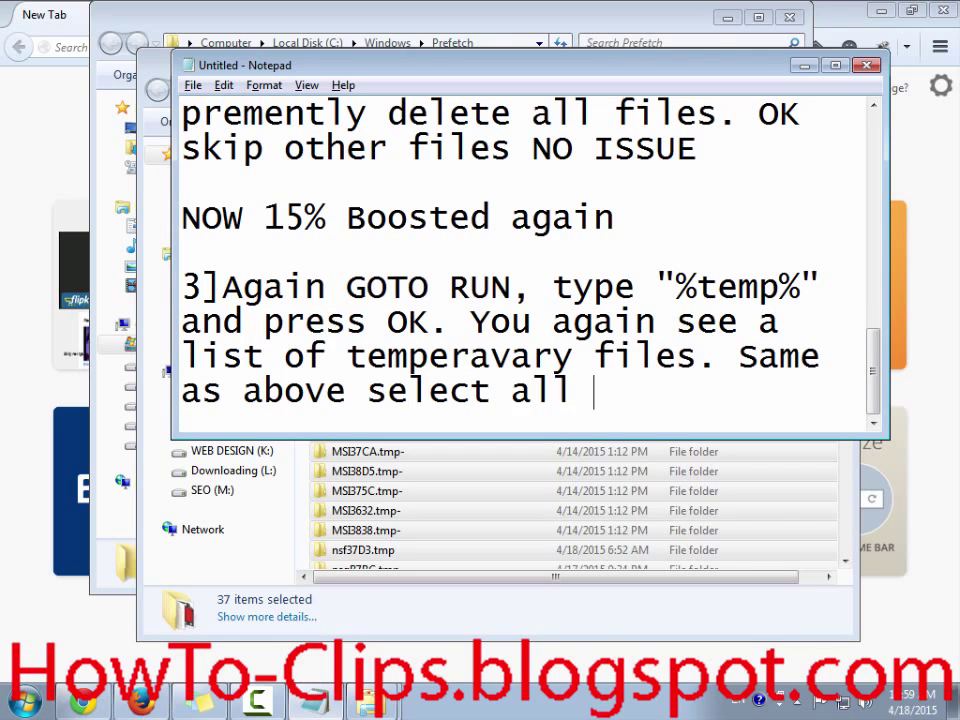
{"action": "type", "text": "using "}
{"action": "type", "text": "CT"}
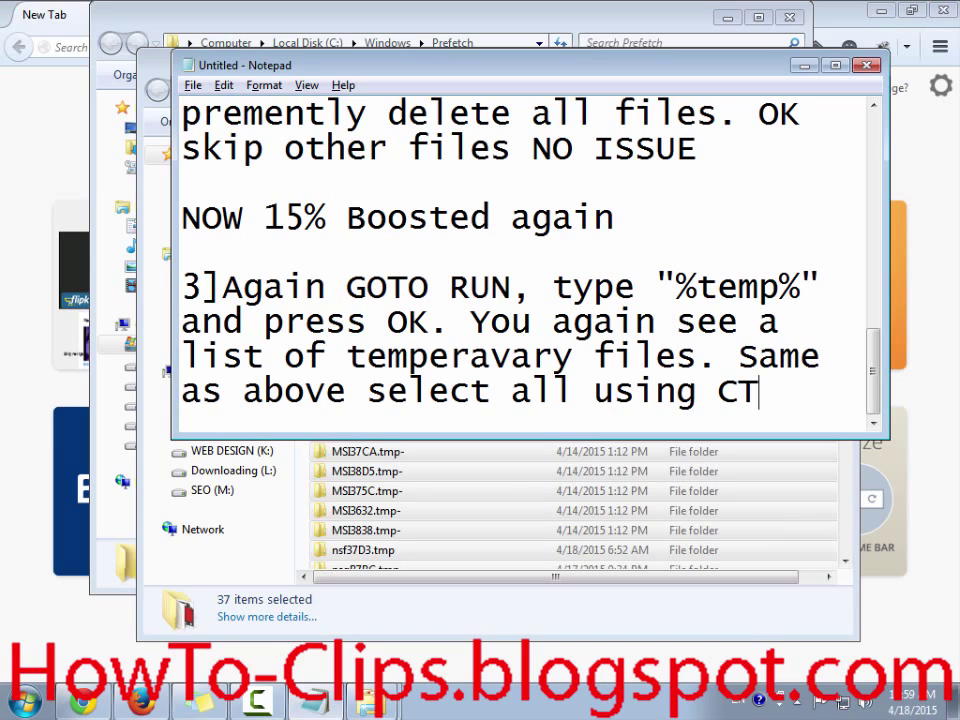
{"action": "key", "text": "BackSpace"}
{"action": "key", "text": "BackSpace"}
{"action": "type", "text": "ctrl"}
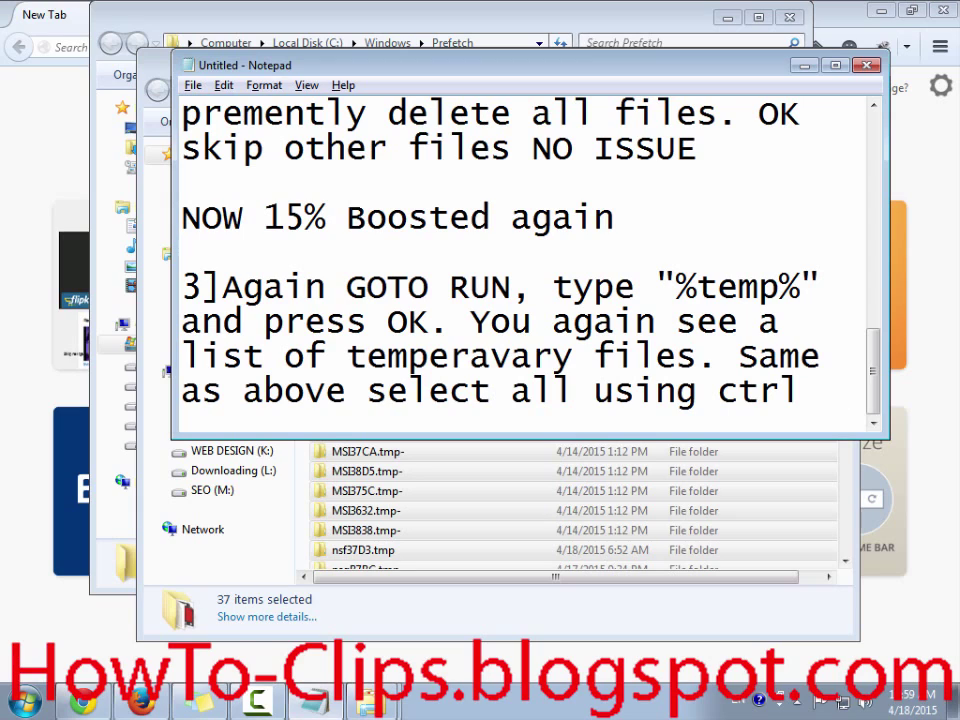
{"action": "type", "text": "  +"}
{"action": "key", "text": "BackSpace"}
{"action": "key", "text": "BackSpace"}
{"action": "key", "text": "BackSpace"}
{"action": "key", "text": "BackSpace"}
{"action": "type", "text": "+1"}
{"action": "key", "text": "BackSpace"}
{"action": "type", "text": "a"}
Check the selected items in the Temp folder, and enclose "ctrl+a" in instruction 3 in double quotation marks
{"action": "key", "text": "alt+Tab"}
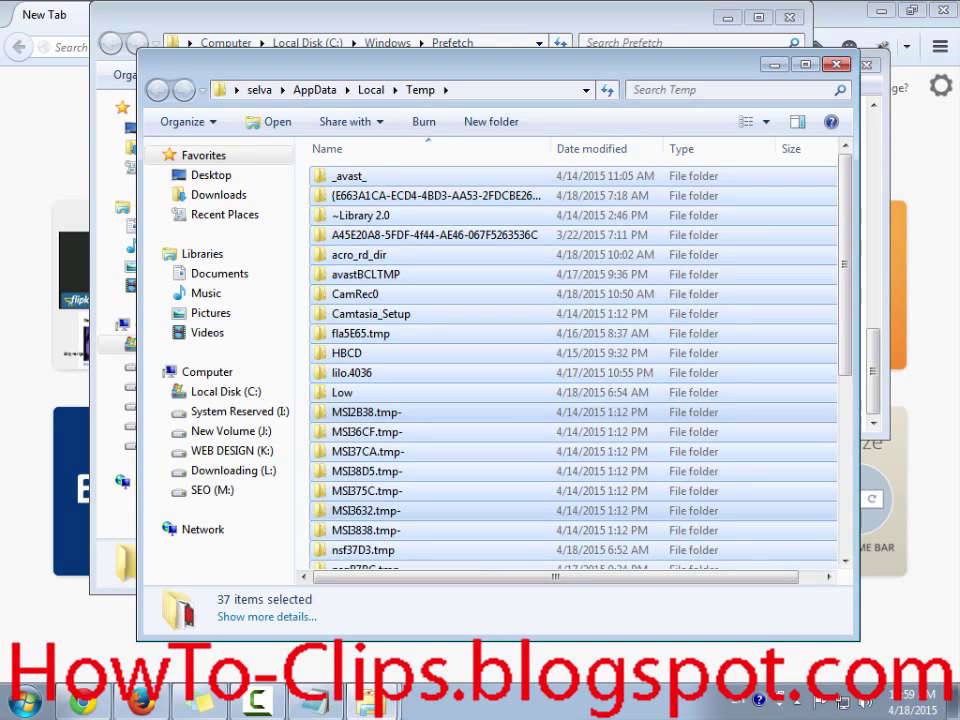
{"action": "key", "text": "alt+Tab"}
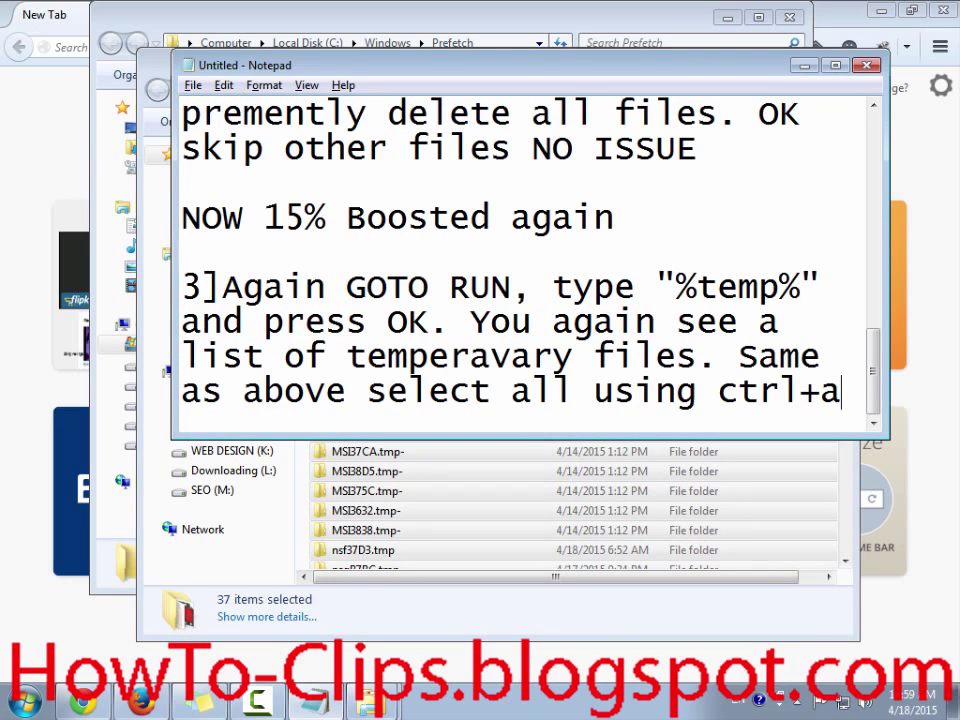
{"action": "type", "text": "\""}
{"action": "key", "text": "Left"}
{"action": "key", "text": "Left"}
{"action": "key", "text": "Left"}
{"action": "key", "text": "Left"}
{"action": "key", "text": "Left"}
{"action": "key", "text": "Left"}
{"action": "key", "text": "Left"}
{"action": "type", "text": "\""}
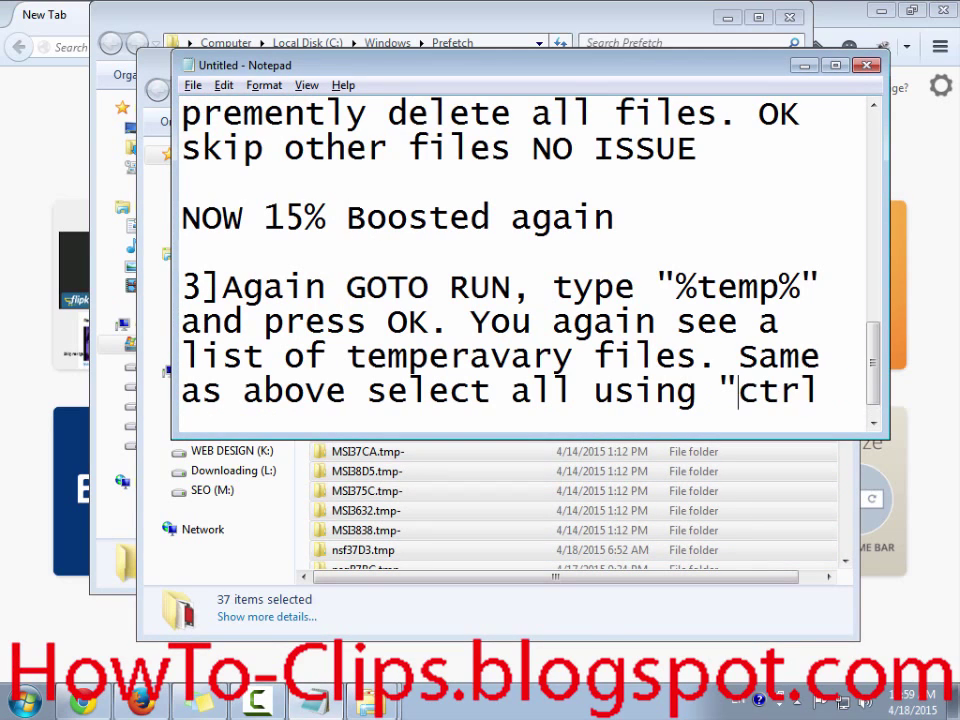
{"action": "key", "text": "End"}
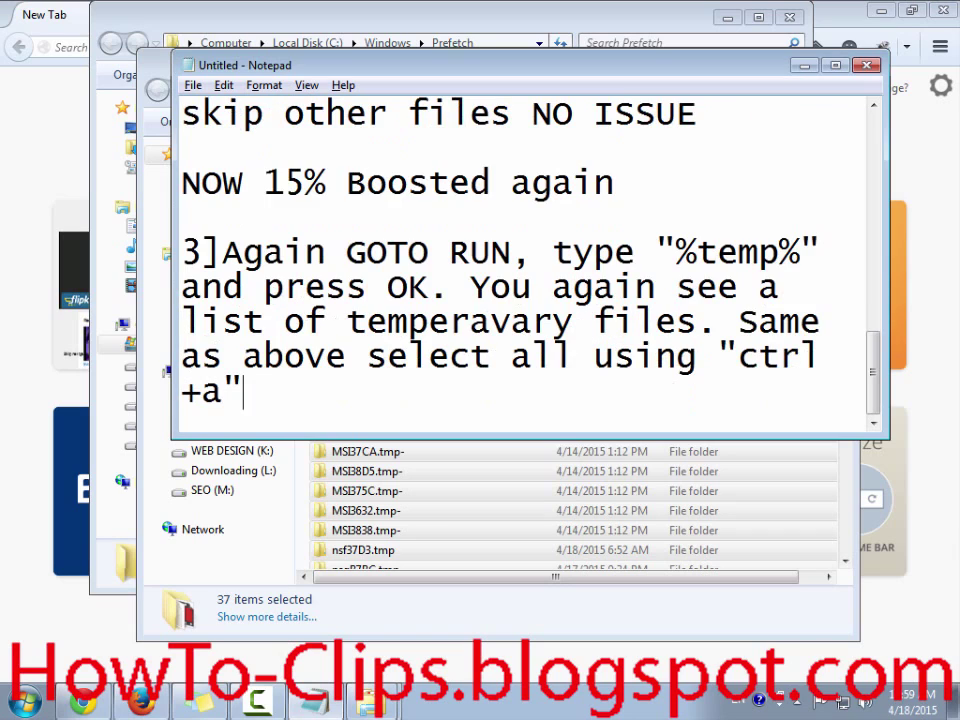
Add "and" to instruction 3, followed by "Swift + Delete" with spaces around the plus sign and enclosed in double quotation marks
{"action": "type", "text": "and Swift"}
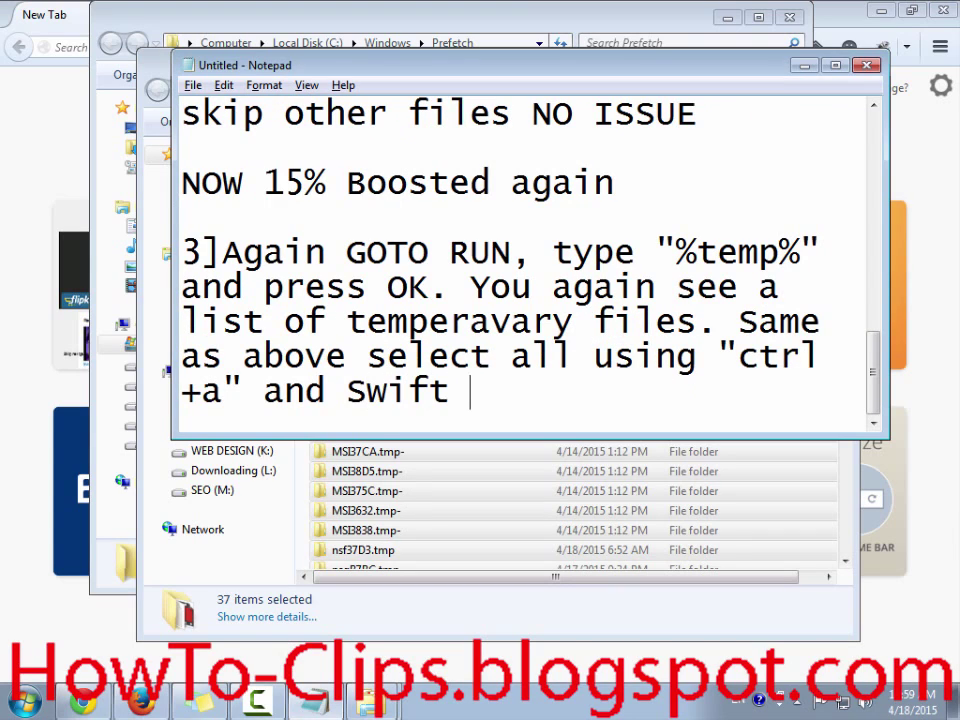
{"action": "key", "text": "BackSpace"}
{"action": "type", "text": "+Dele"}
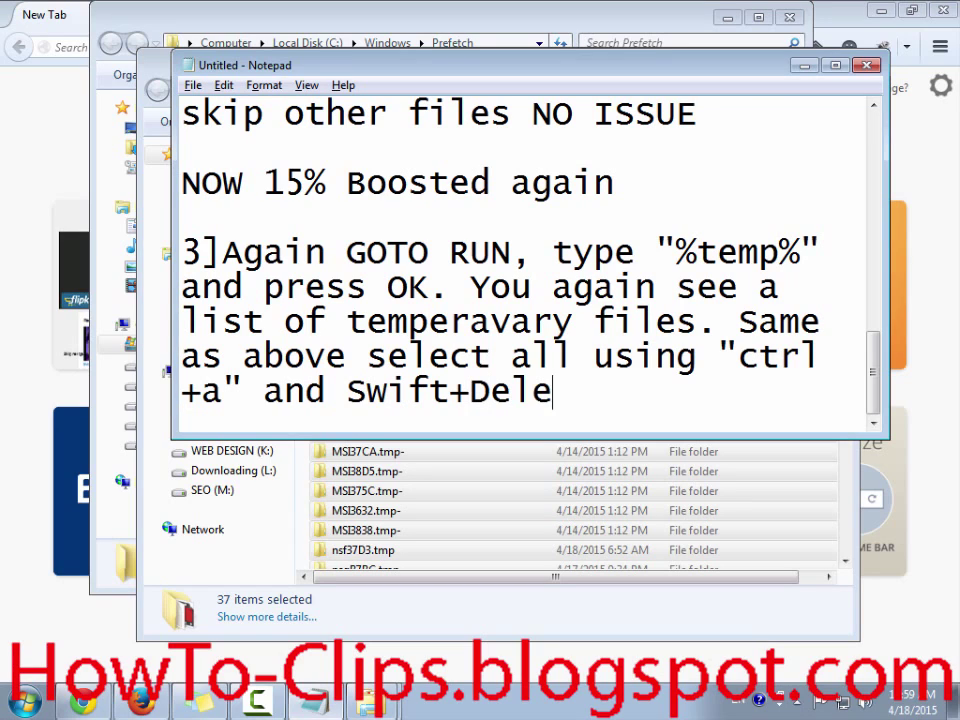
{"action": "type", "text": "te"}
{"action": "left_click", "coordinate": [450, 390]}
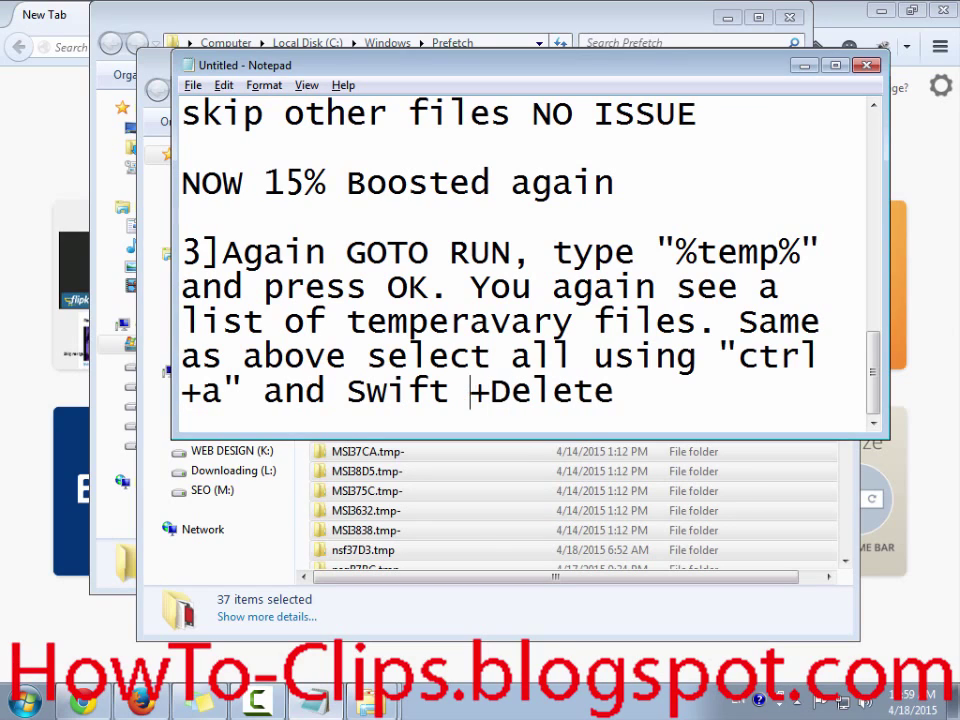
{"action": "key", "text": "Right"}
{"action": "type", "text": "\""}
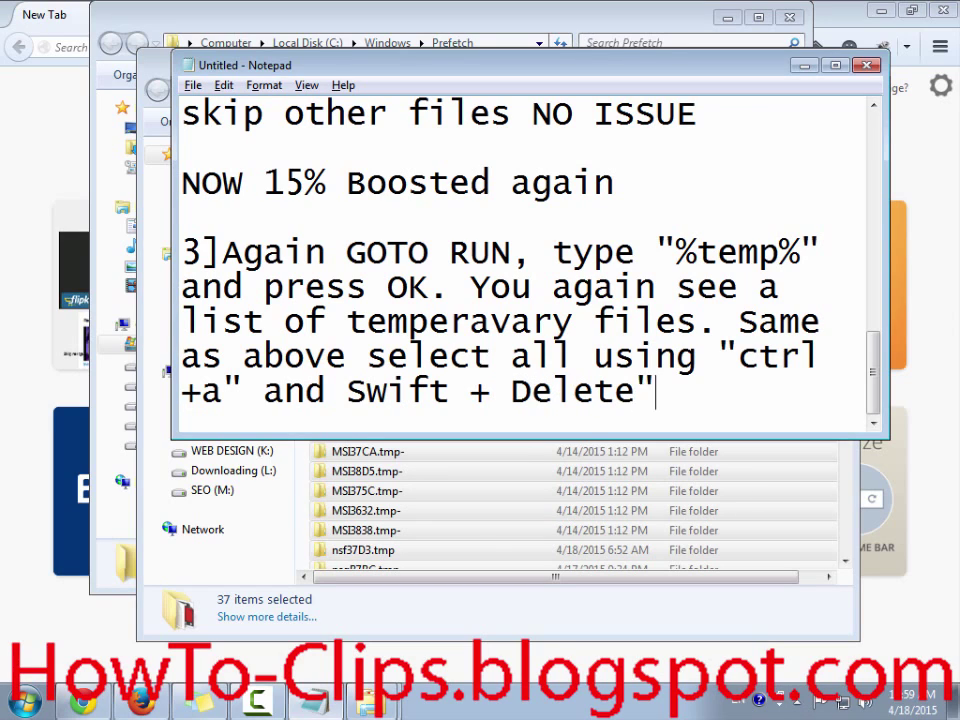
{"action": "key", "text": "ctrl+Left"}
{"action": "key", "text": "ctrl+Left"}
{"action": "key", "text": "ctrl+Left"}
{"action": "type", "text": "\""}
Switch to the user's Temp folder, look through its contents, and permanently delete all of its items
{"action": "key", "text": "alt+Tab"}
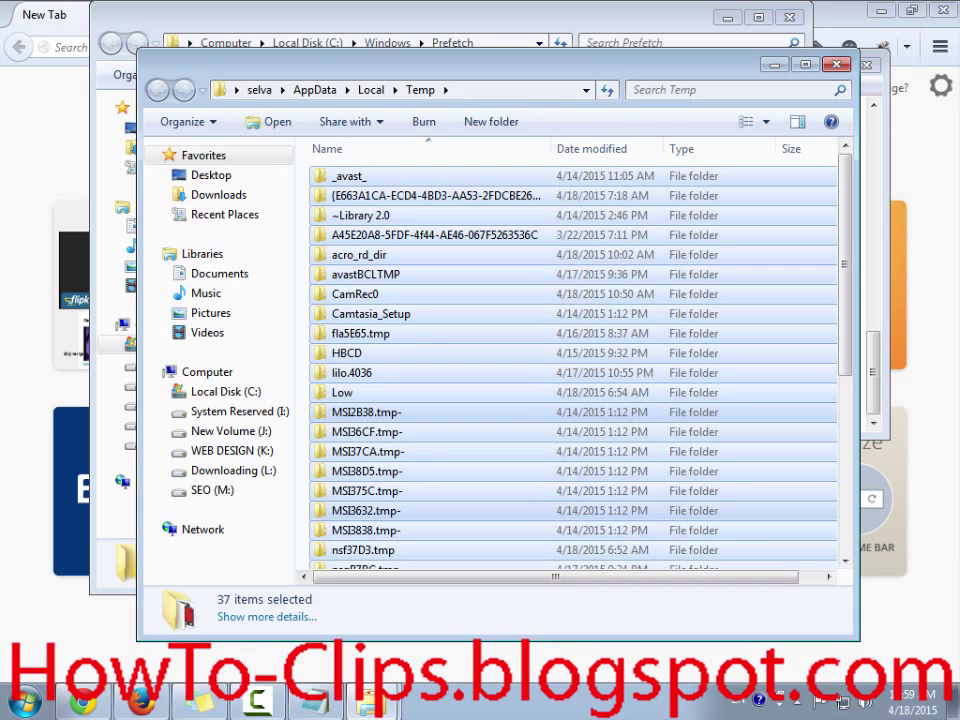
{"action": "scroll", "coordinate": [573, 365], "scroll_direction": "down", "scroll_amount": 4}
{"action": "scroll", "coordinate": [573, 365], "scroll_direction": "up", "scroll_amount": 3}
{"action": "scroll", "coordinate": [573, 365], "scroll_direction": "down", "scroll_amount": 5}
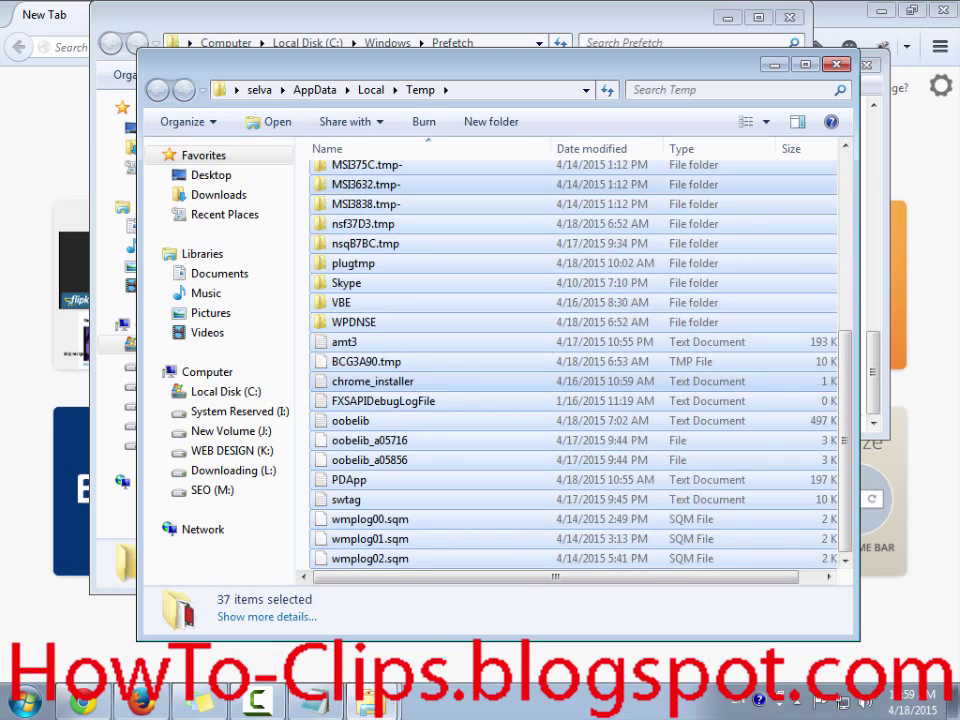
{"action": "left_click", "coordinate": [380, 440]}
{"action": "scroll", "coordinate": [380, 451], "scroll_direction": "up", "scroll_amount": 6}
{"action": "key", "text": "ctrl+a"}
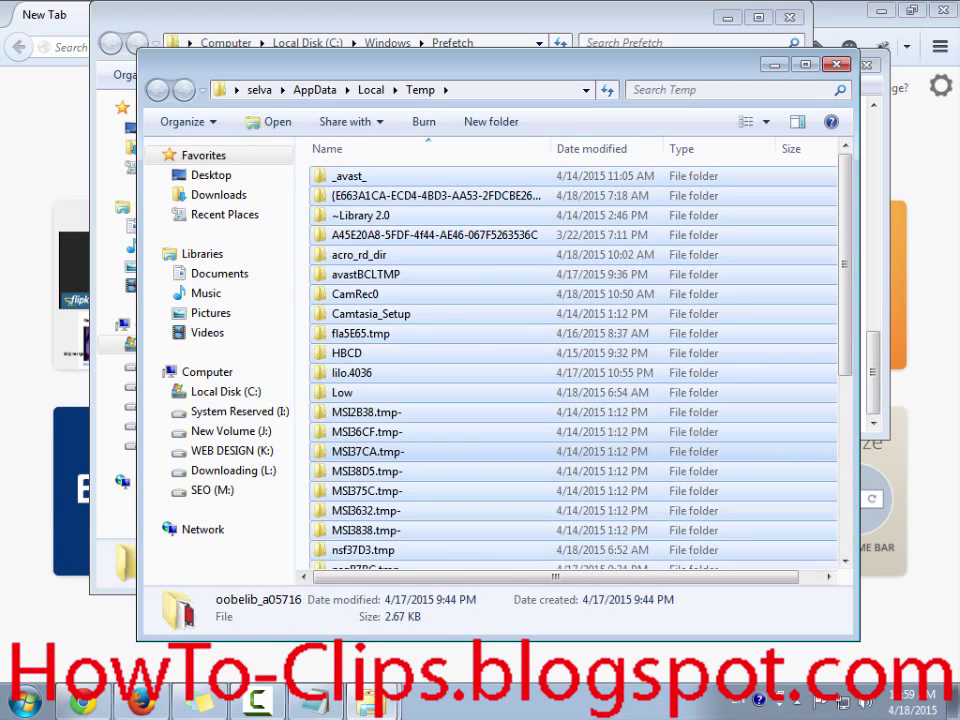
{"action": "key", "text": "shift+Delete"}
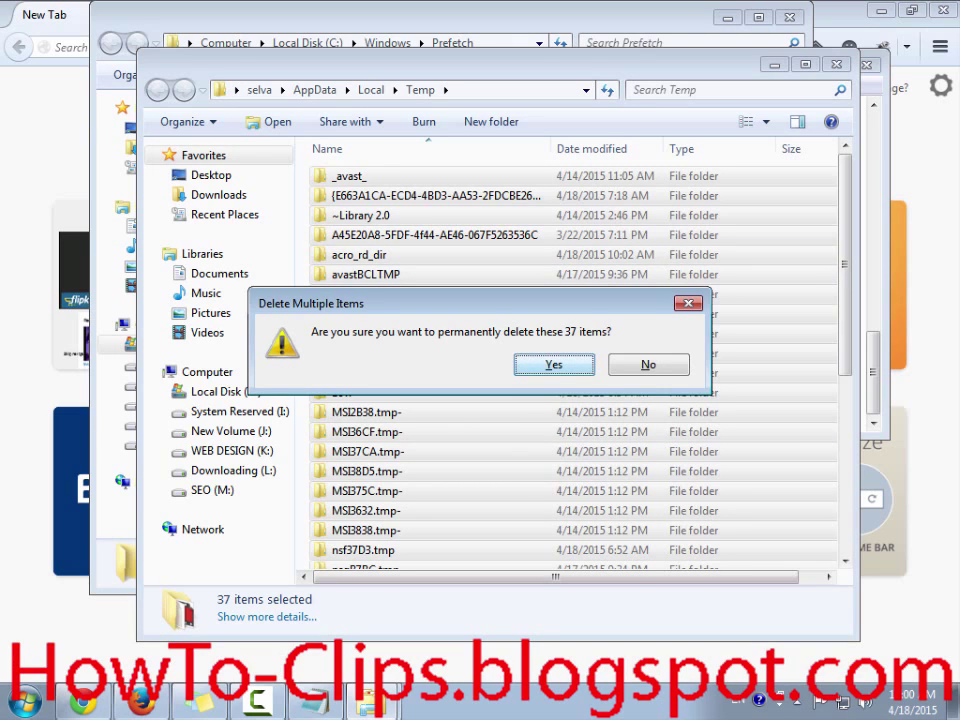
{"action": "key", "text": "Return"}
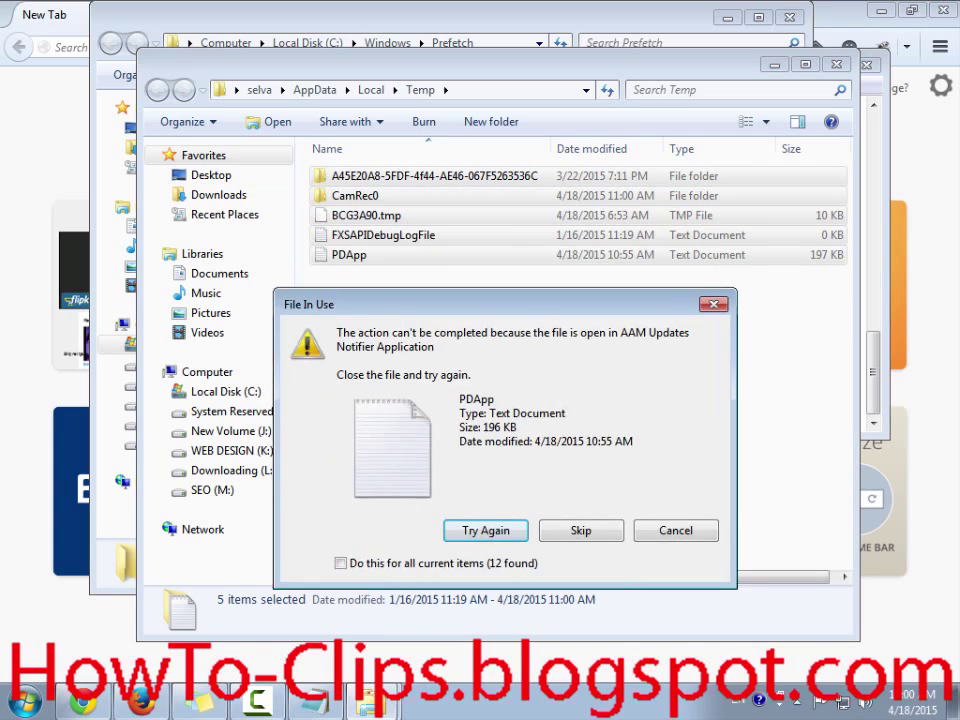
Leave the File In Use dialog open, return to the Notepad instructions and continue instruction 3 with ", skip other files,"
{"action": "key", "text": "alt+Tab"}
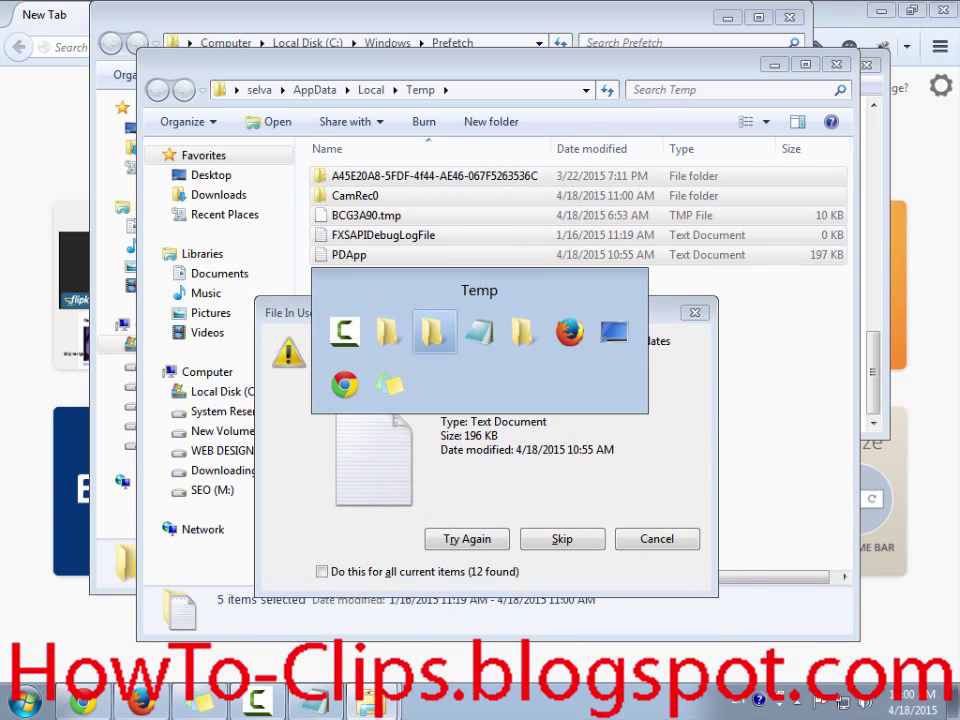
{"action": "key", "text": "alt+Tab"}
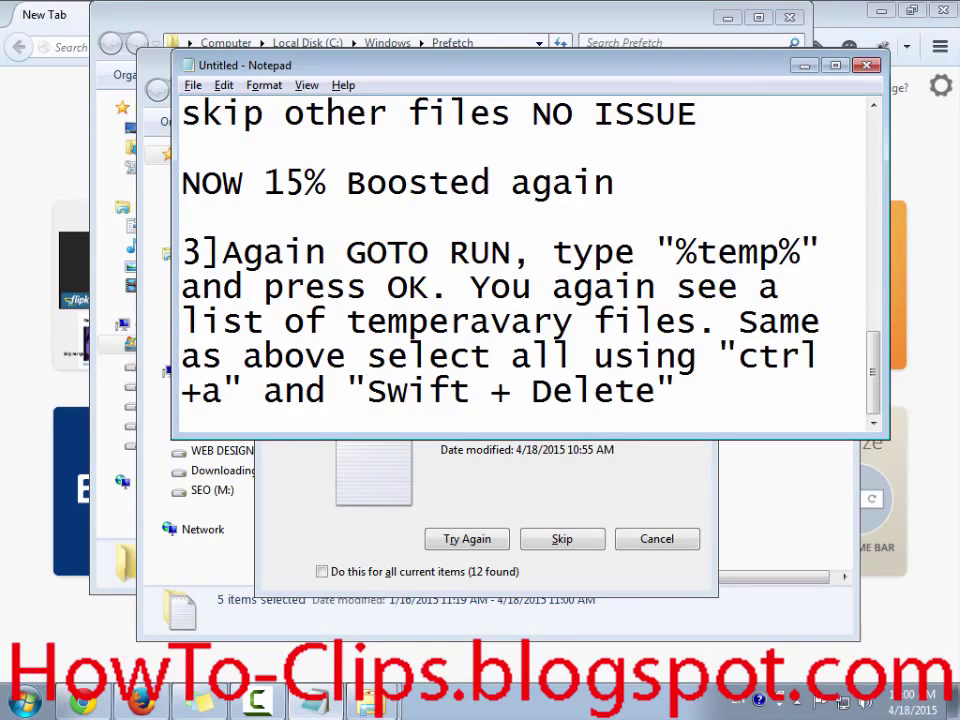
{"action": "type", "text": ", skip o"}
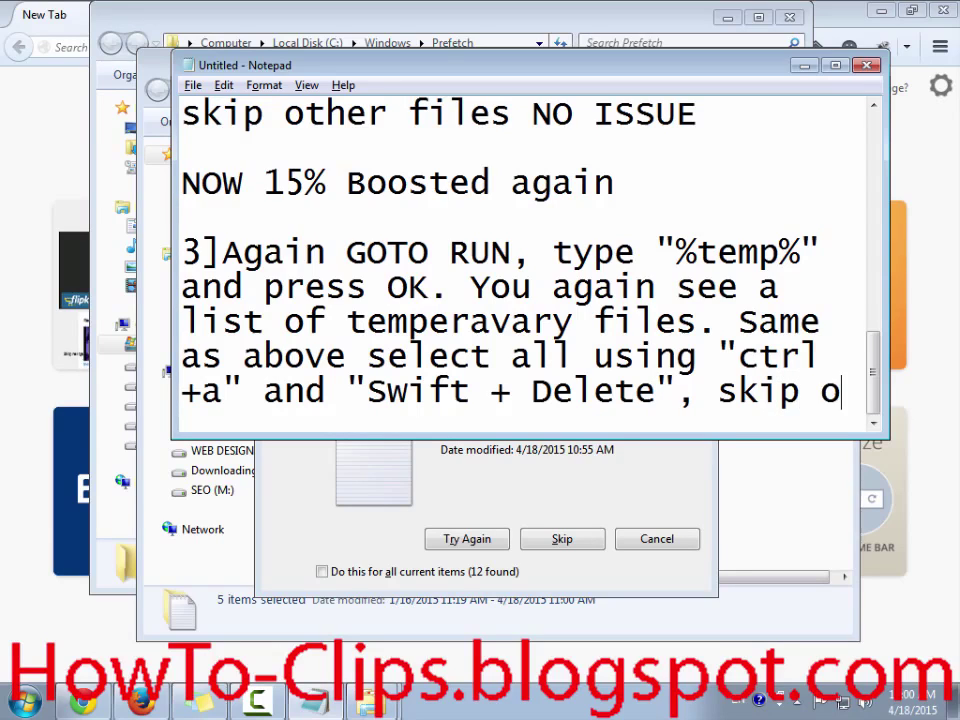
{"action": "type", "text": "ther "}
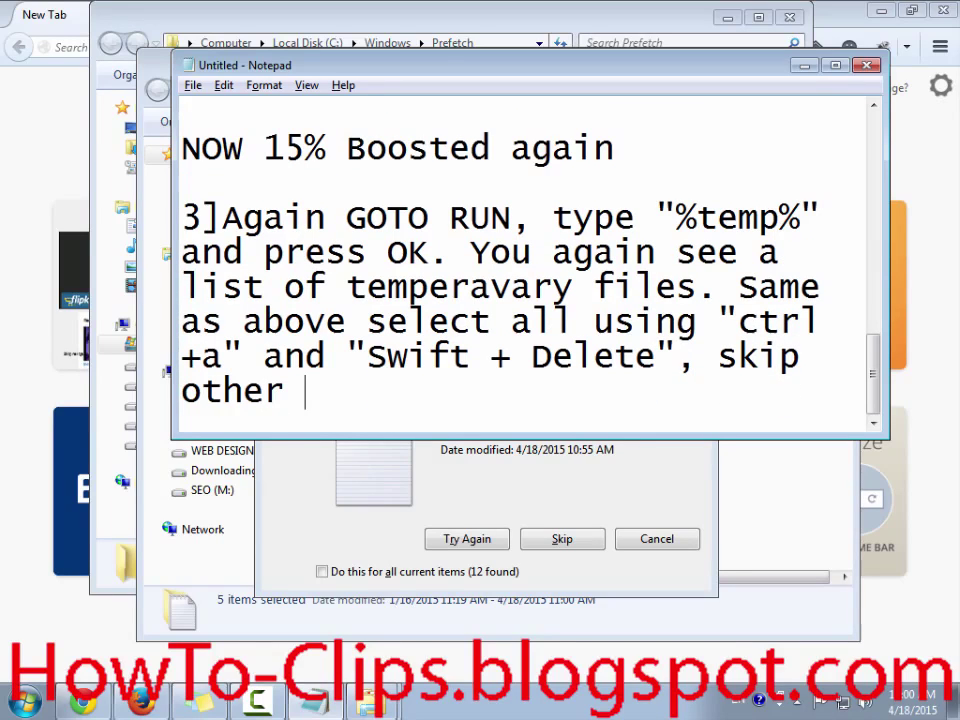
{"action": "type", "text": "files"}
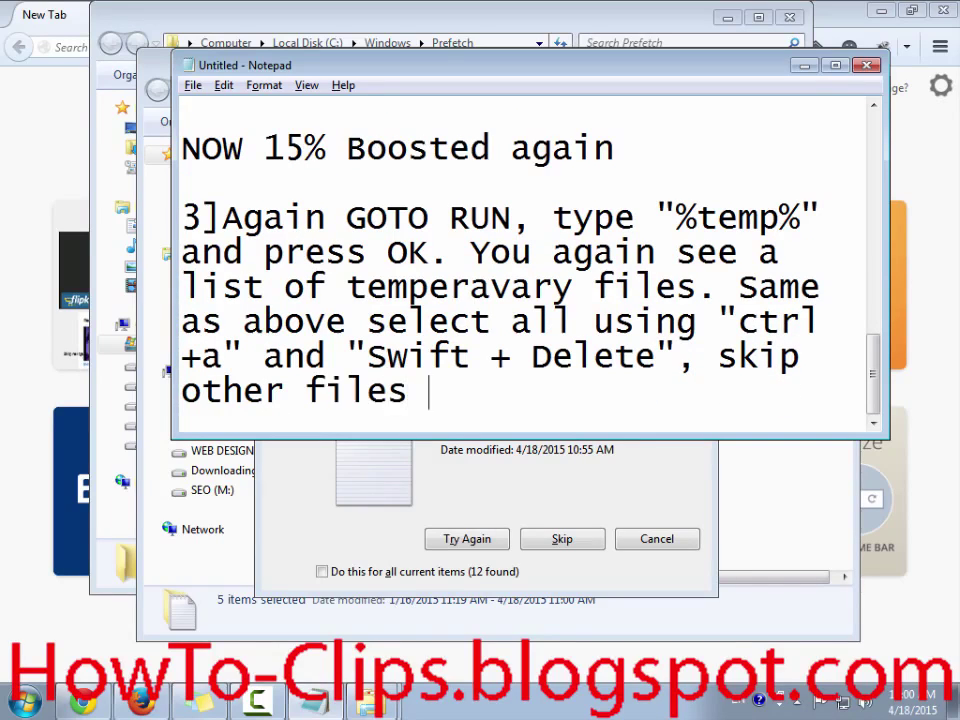
{"action": "key", "text": "BackSpace"}
{"action": "type", "text": ","}
Continue instruction 3 with "which is not deleted, you may using this files currently", keeping the comma after "deleted"
{"action": "left_click", "coordinate": [414, 390]}
{"action": "type", "text": "which is not dele"}
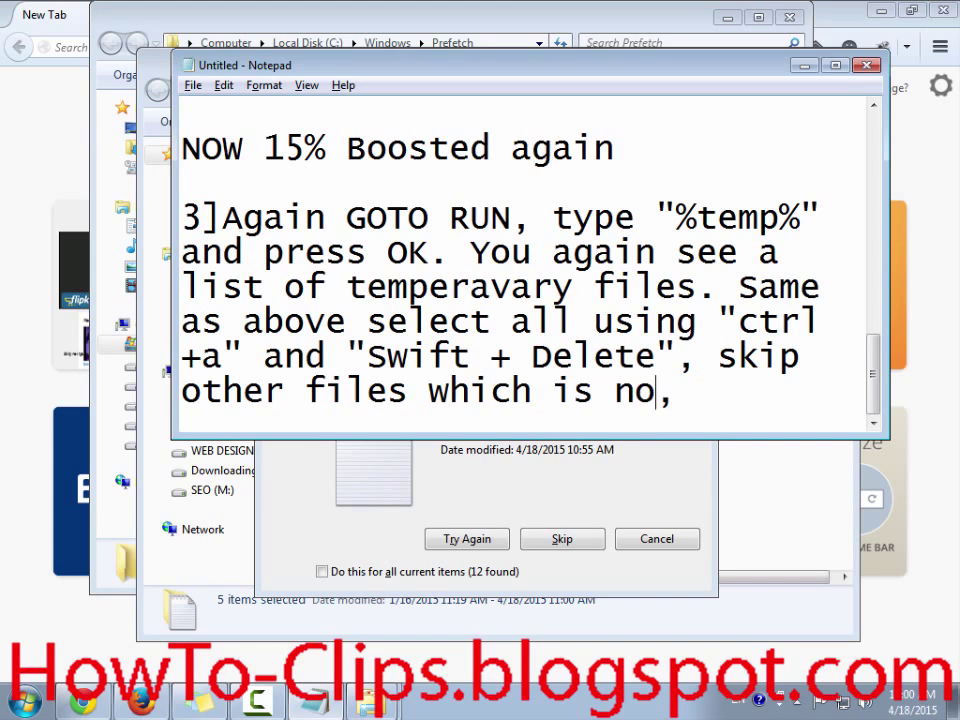
{"action": "type", "text": "ted"}
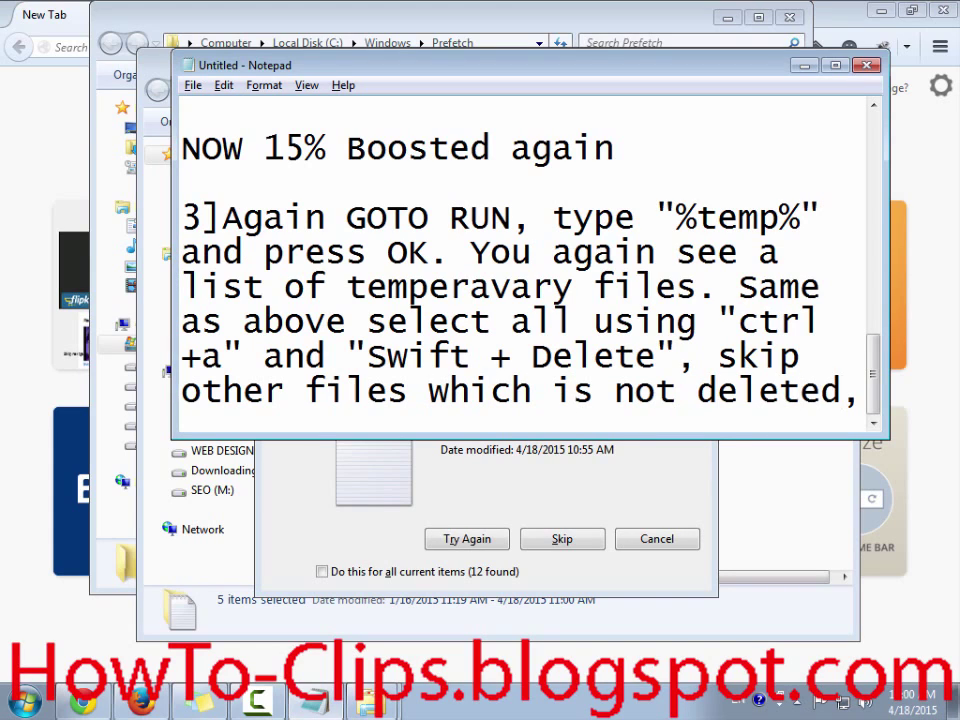
{"action": "left_click", "coordinate": [863, 390]}
{"action": "type", "text": "you may "}
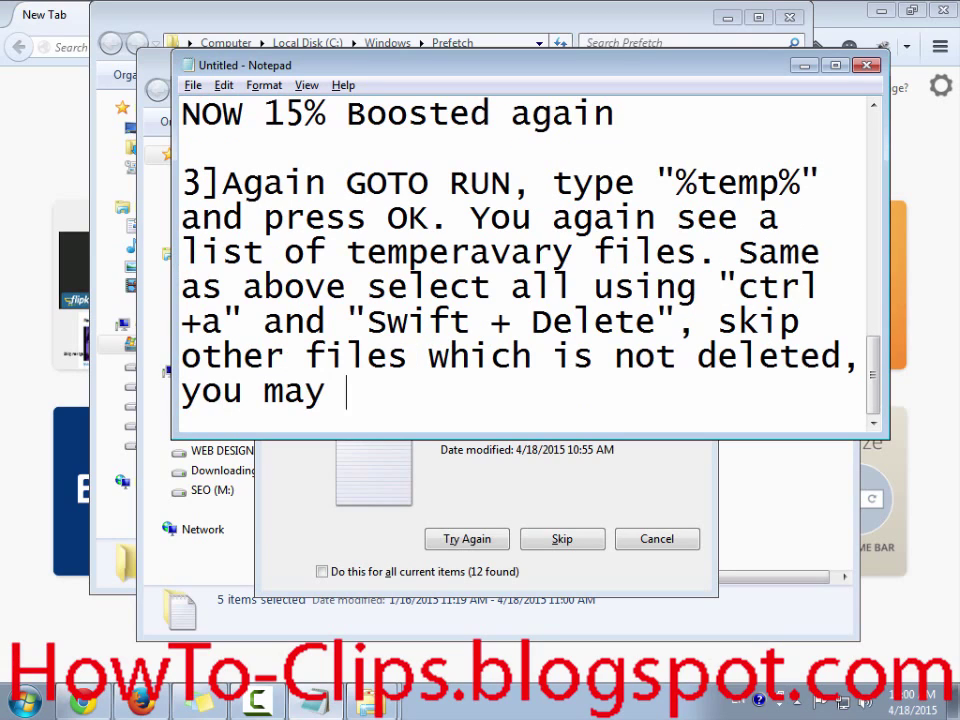
{"action": "type", "text": "us"}
{"action": "key", "text": "BackSpace"}
{"action": "type", "text": "using "}
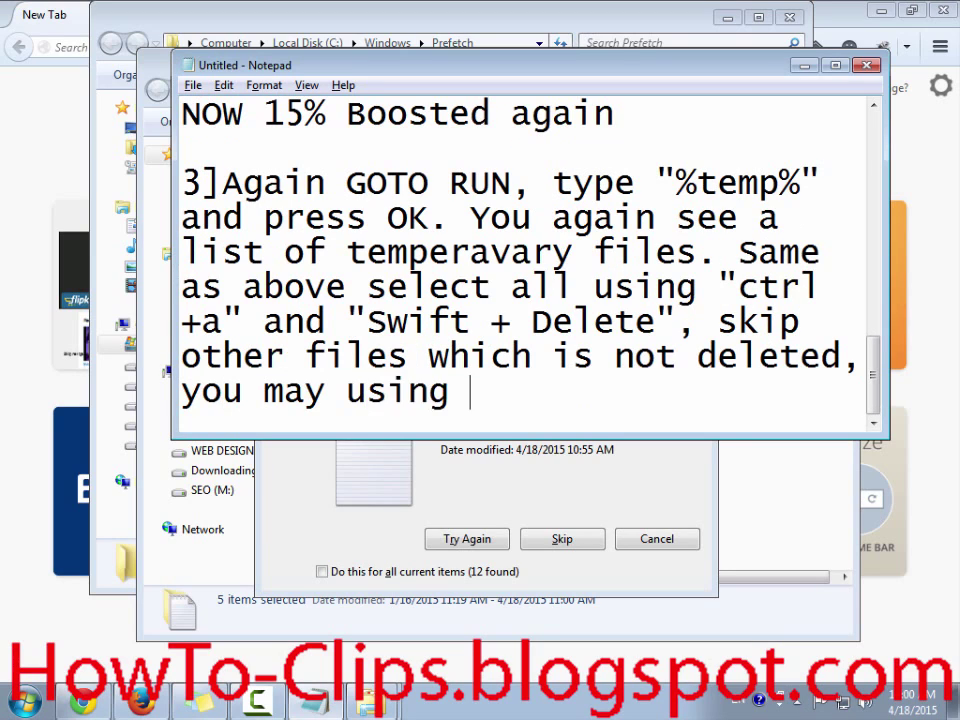
{"action": "type", "text": "this files "}
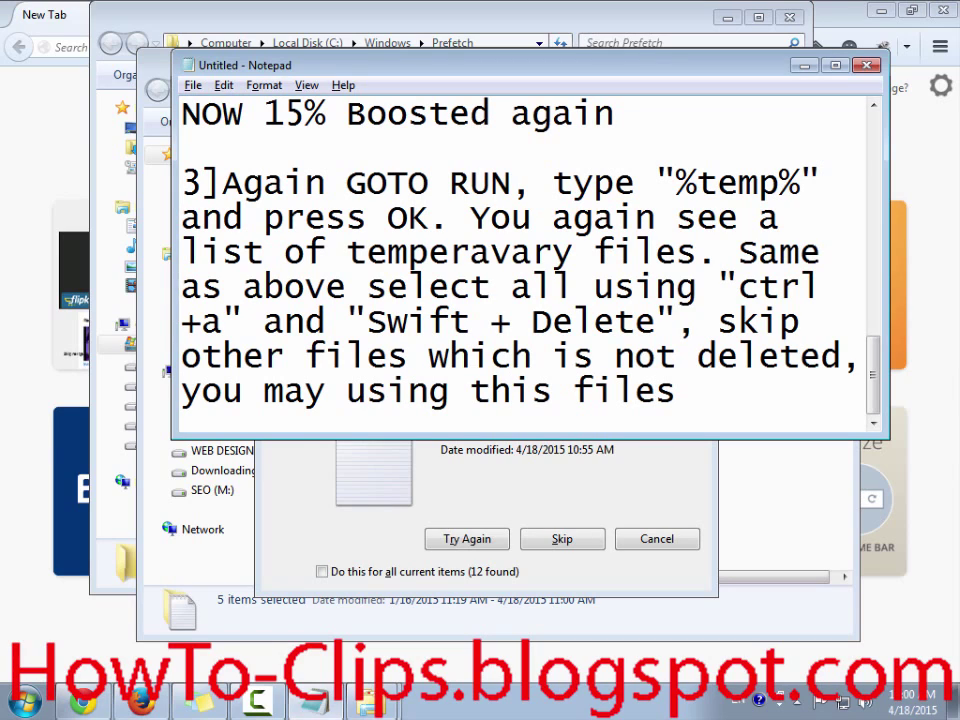
{"action": "type", "text": "currently"}
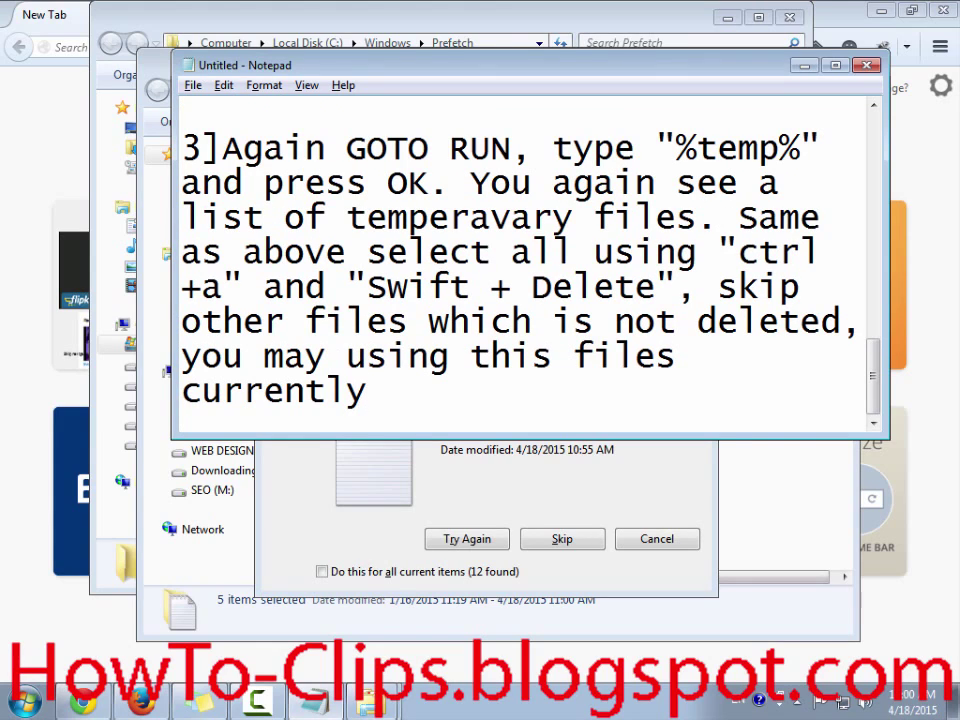
Return to the File In Use dialog, skip PDApp and all remaining in-use items, and close the user's Temp folder window
{"action": "key", "text": "alt+Tab"}
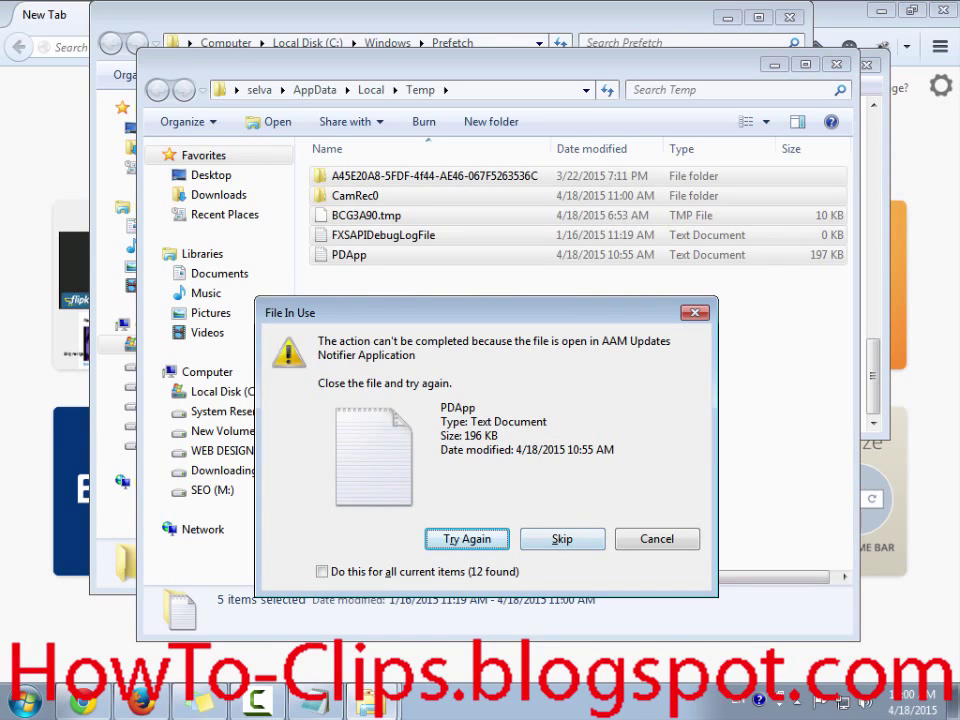
{"action": "key", "text": "s"}
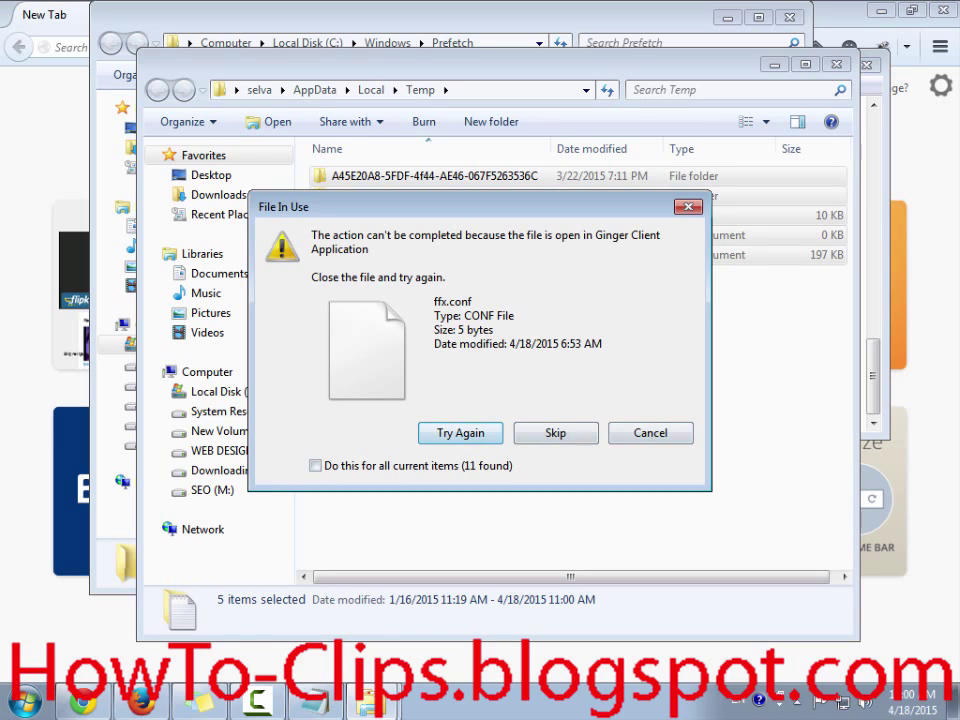
{"action": "key", "text": "d"}
{"action": "key", "text": "s"}
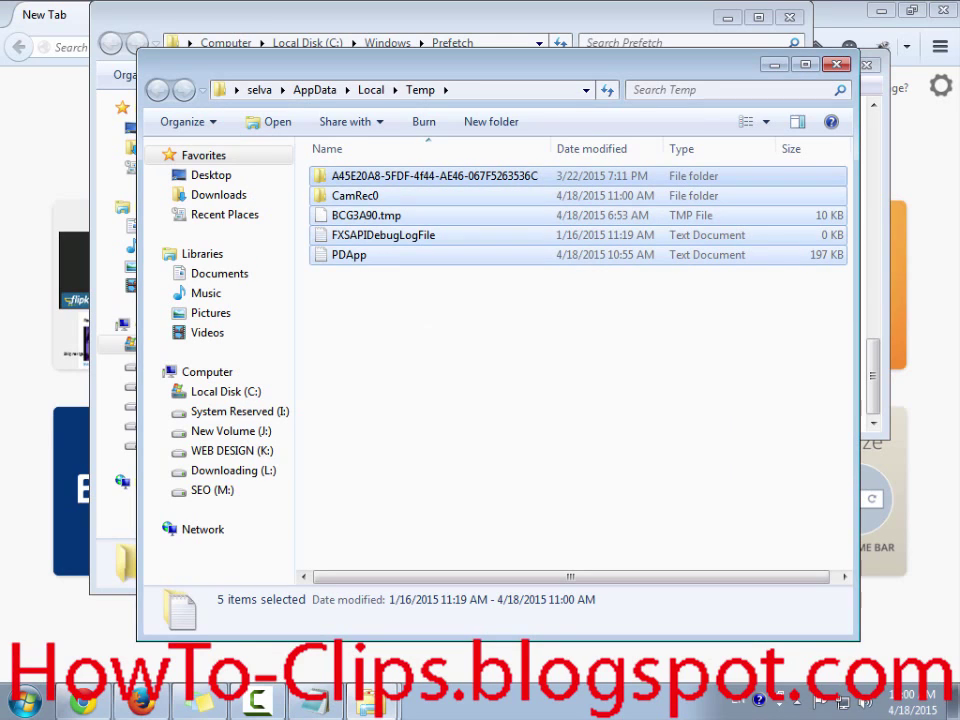
{"action": "key", "text": "alt+space"}
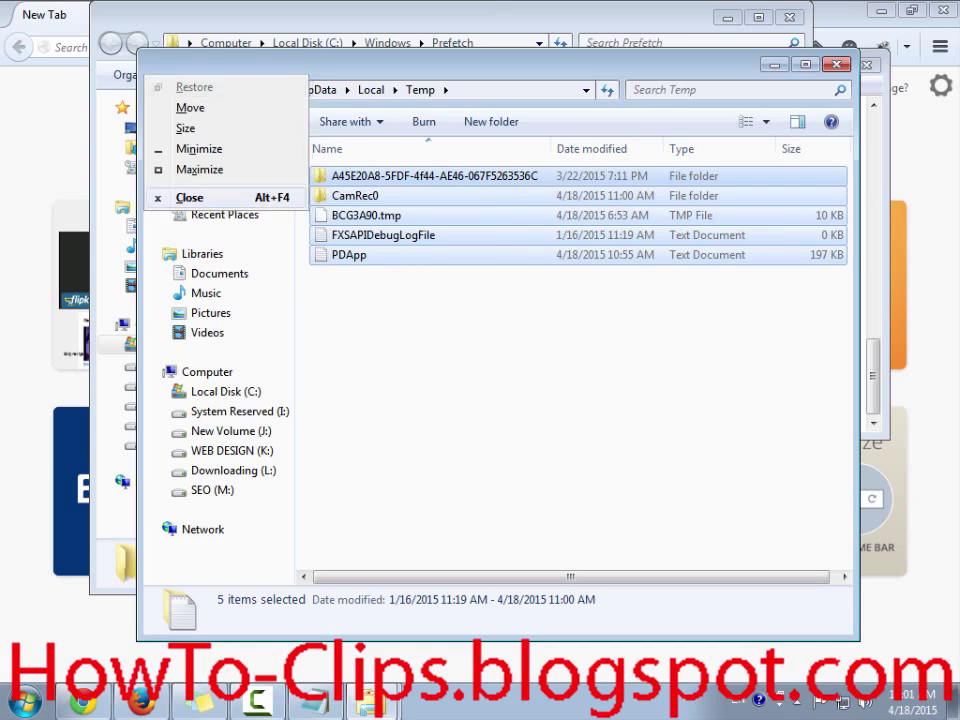
{"action": "key", "text": "c"}
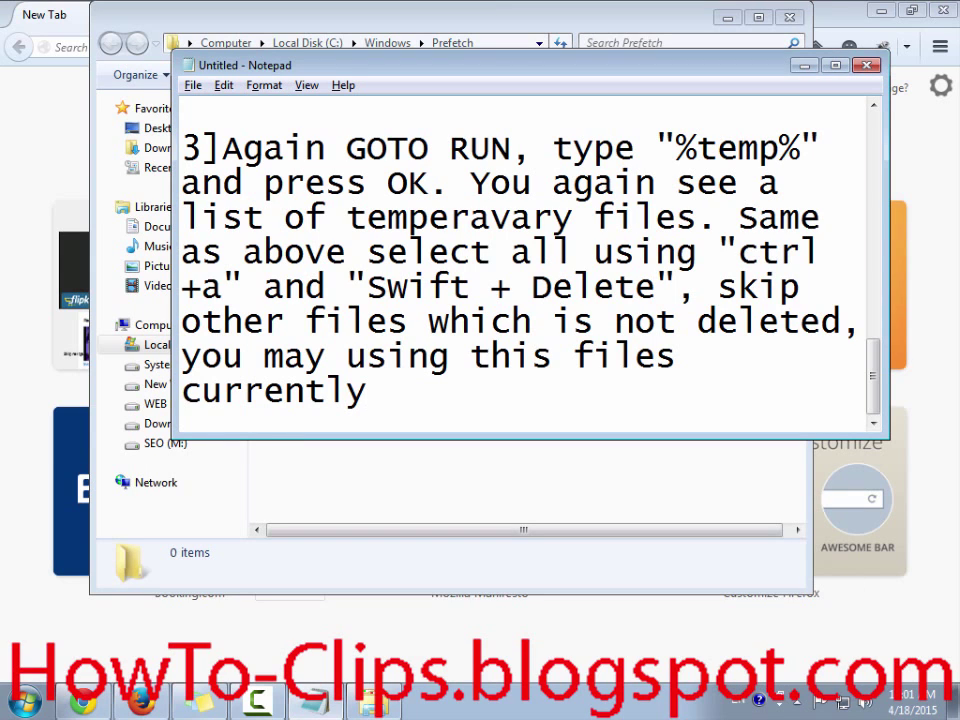
Add the line "Again 15% boosted" directly below instruction 3 in the Notepad document
{"action": "key", "text": "Return"}
{"action": "key", "text": "Return"}
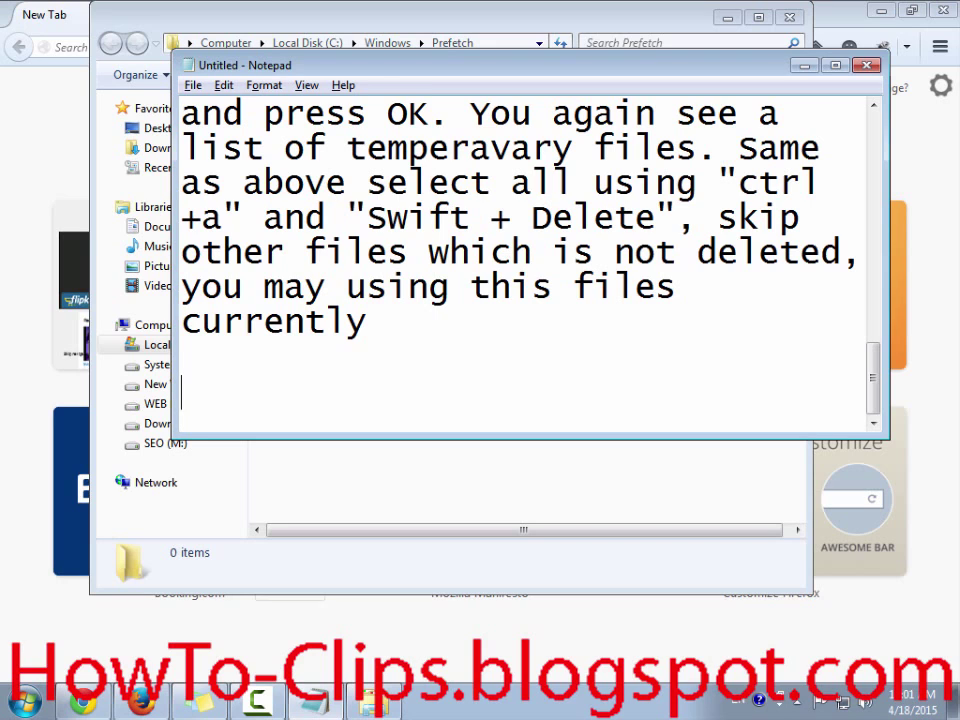
{"action": "scroll", "coordinate": [525, 260], "scroll_direction": "up", "scroll_amount": 1}
{"action": "scroll", "coordinate": [525, 260], "scroll_direction": "down", "scroll_amount": 1}
{"action": "key", "text": "Return"}
{"action": "type", "text": "Agai"}
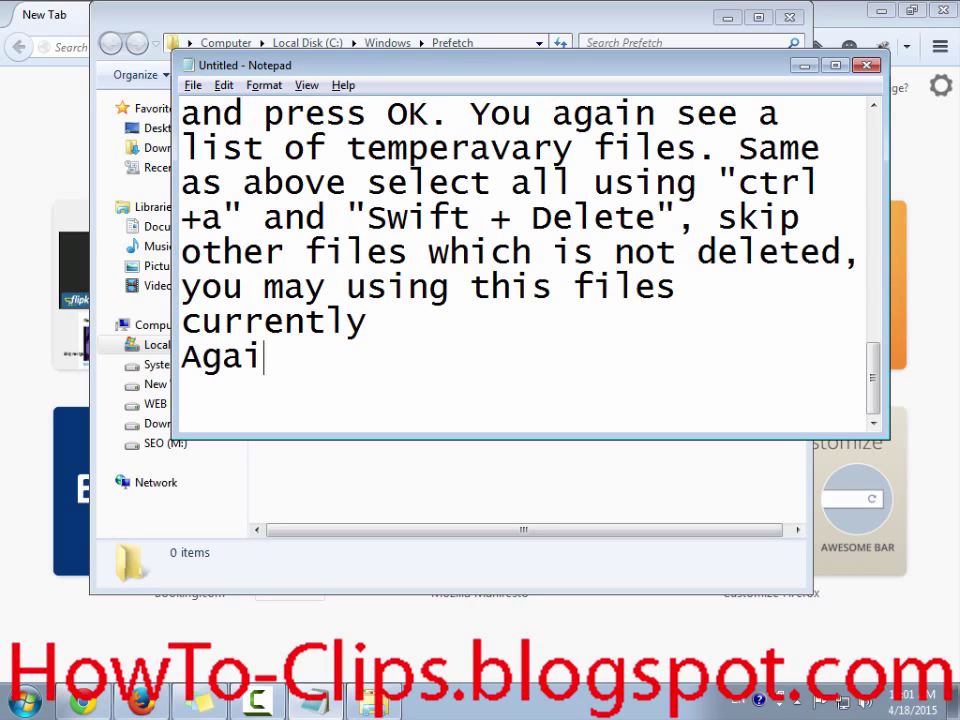
{"action": "type", "text": "n 15"}
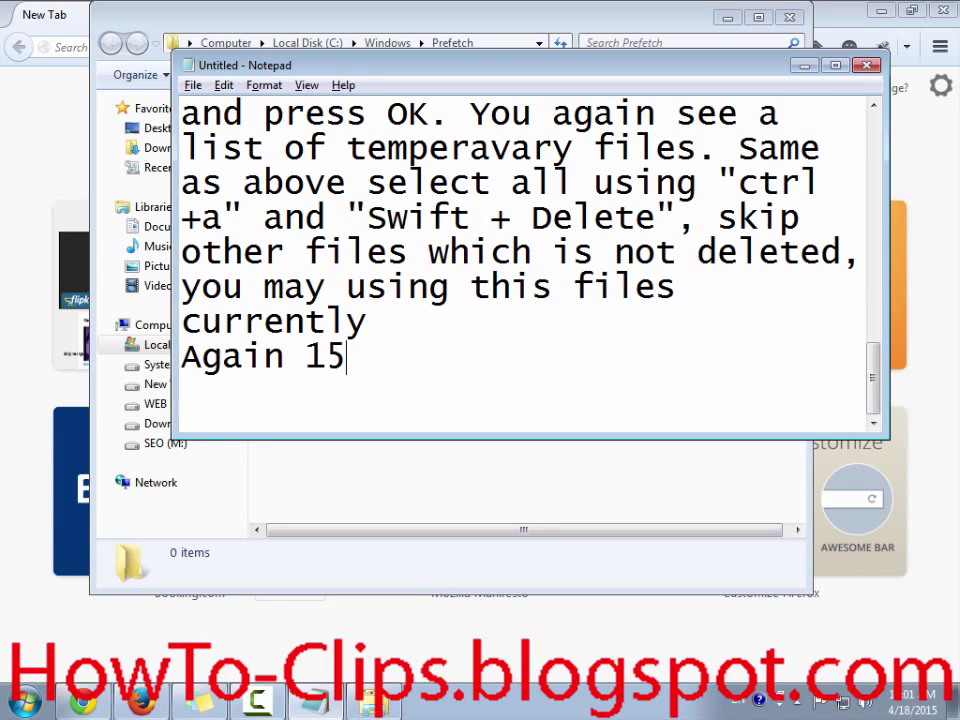
{"action": "type", "text": "% boosted"}
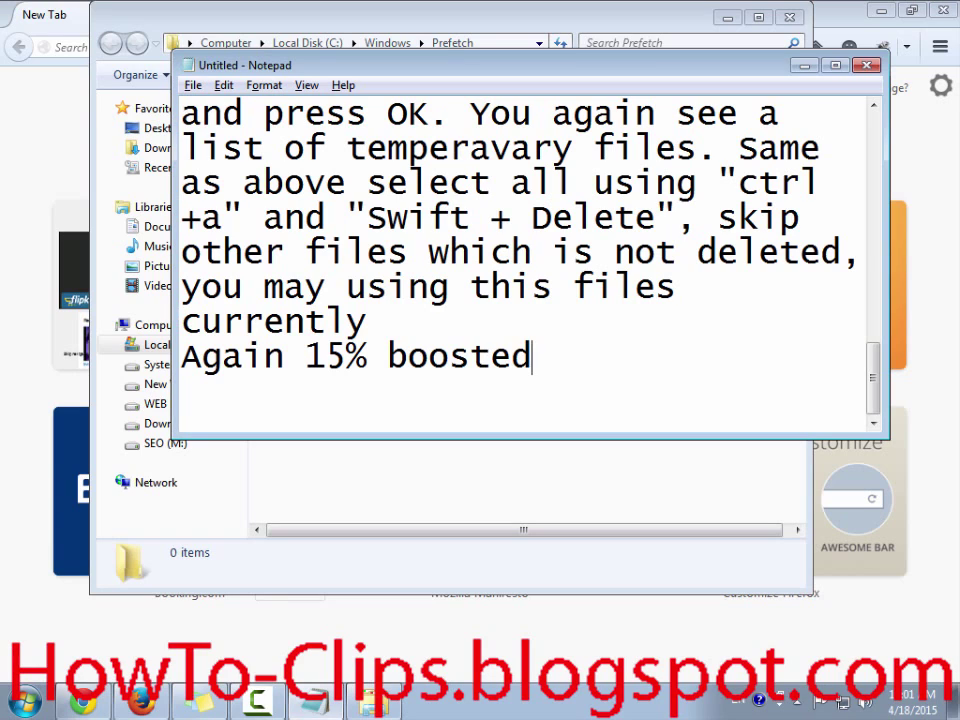
Add the heading "Step 4" below the "Again 15% boosted" line, separated by a blank line
{"action": "key", "text": "Return"}
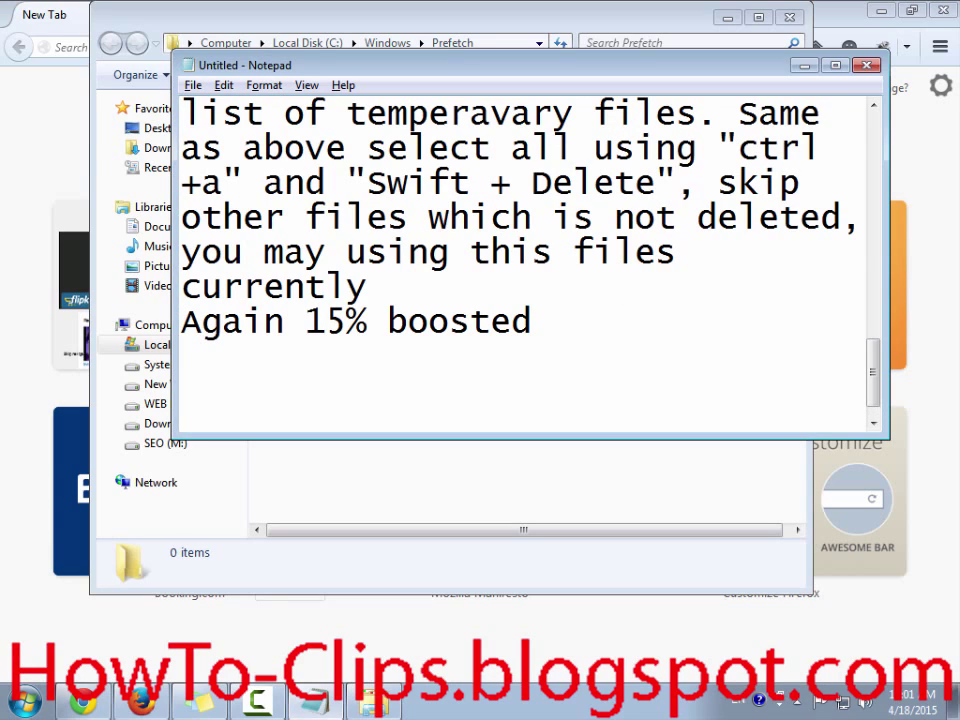
{"action": "type", "text": "Step "}
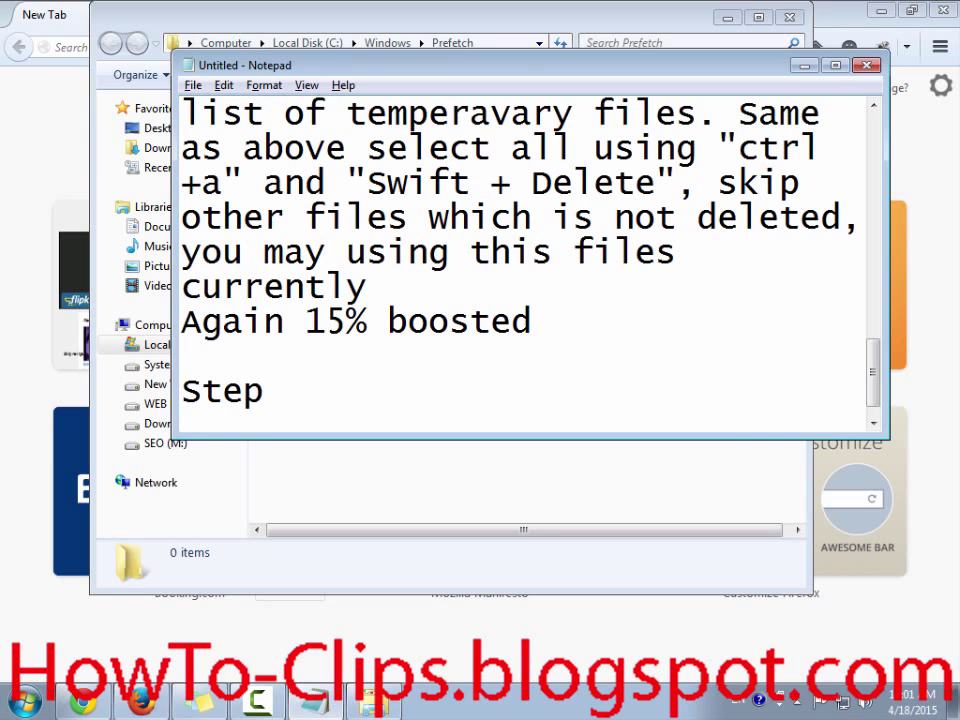
{"action": "type", "text": "4"}
Copy the "Step 2" heading above instruction 3, put a blank line before it, and change the copy to "Step 3"
{"action": "scroll", "coordinate": [525, 260], "scroll_direction": "up", "scroll_amount": 3}
{"action": "scroll", "coordinate": [525, 260], "scroll_direction": "down", "scroll_amount": 1}
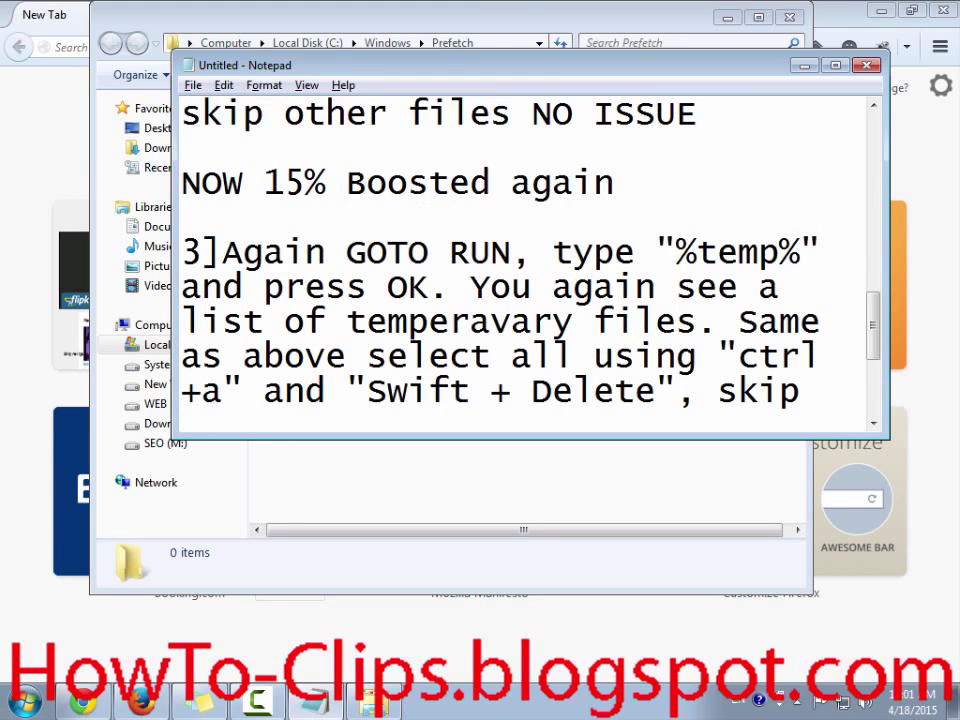
{"action": "scroll", "coordinate": [525, 260], "scroll_direction": "up", "scroll_amount": 3}
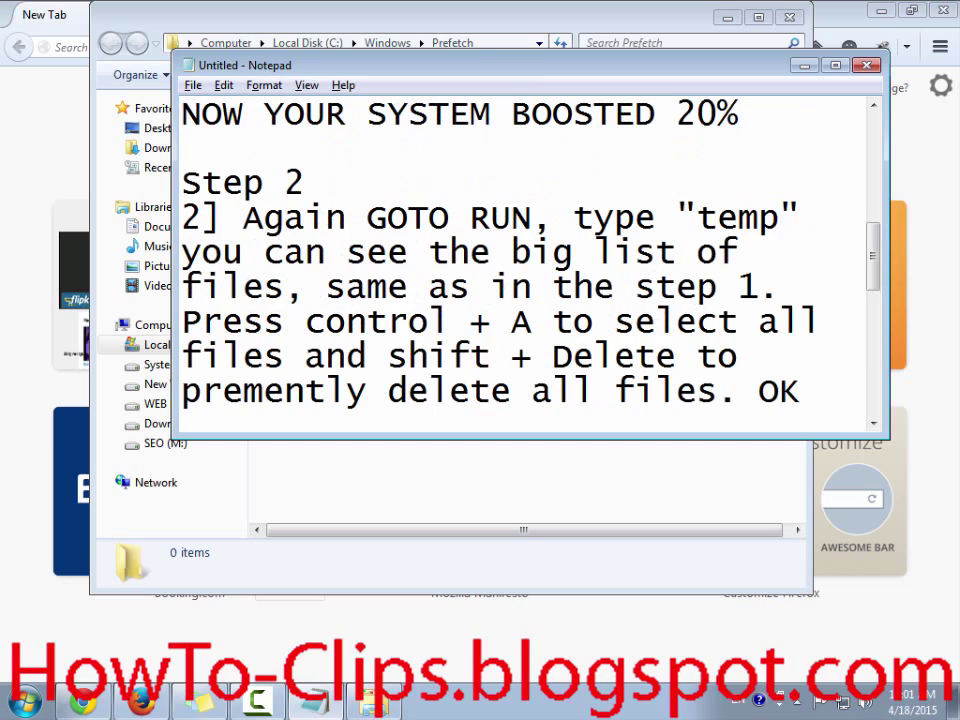
{"action": "left_click_drag", "start_coordinate": [304, 183], "coordinate": [182, 183]}
{"action": "key", "text": "ctrl+c"}
{"action": "scroll", "coordinate": [525, 260], "scroll_direction": "down", "scroll_amount": 2}
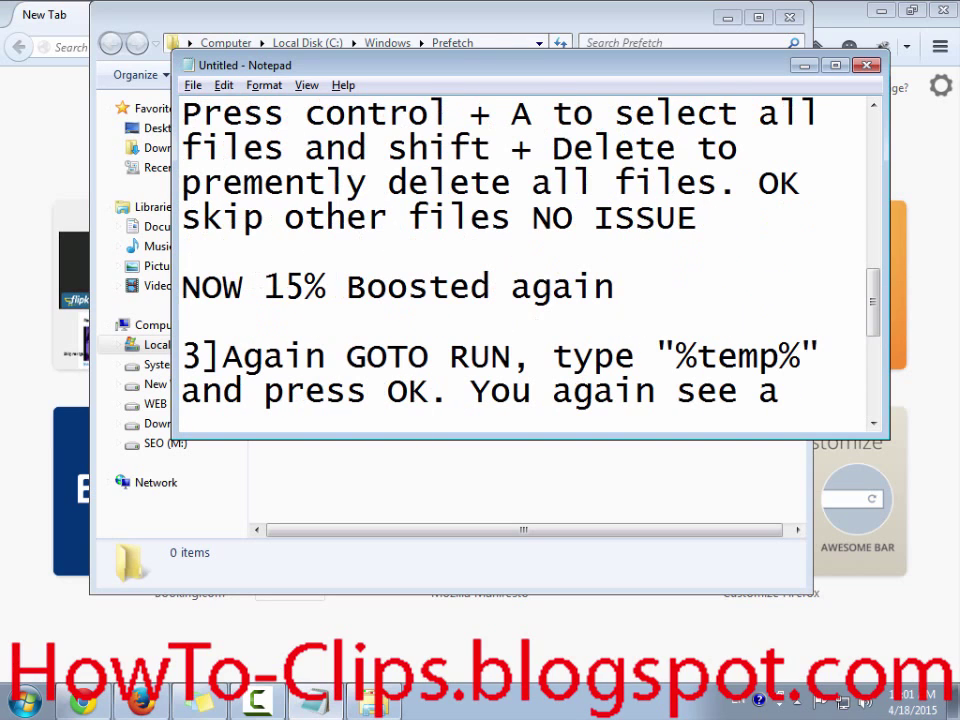
{"action": "key", "text": "ctrl+v"}
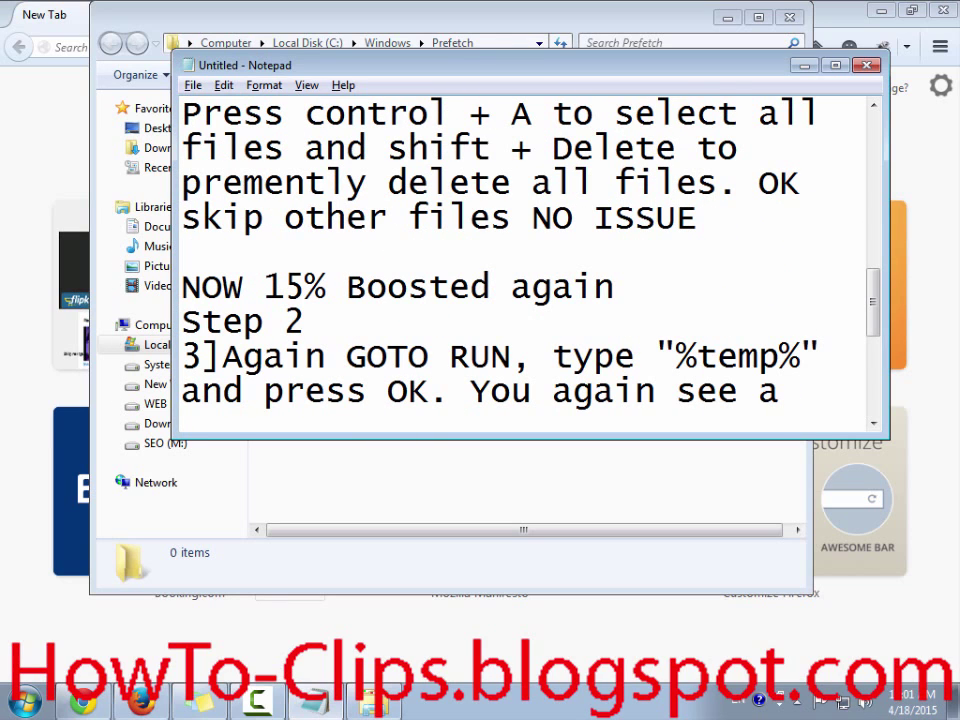
{"action": "left_click", "coordinate": [615, 287]}
{"action": "key", "text": "Return"}
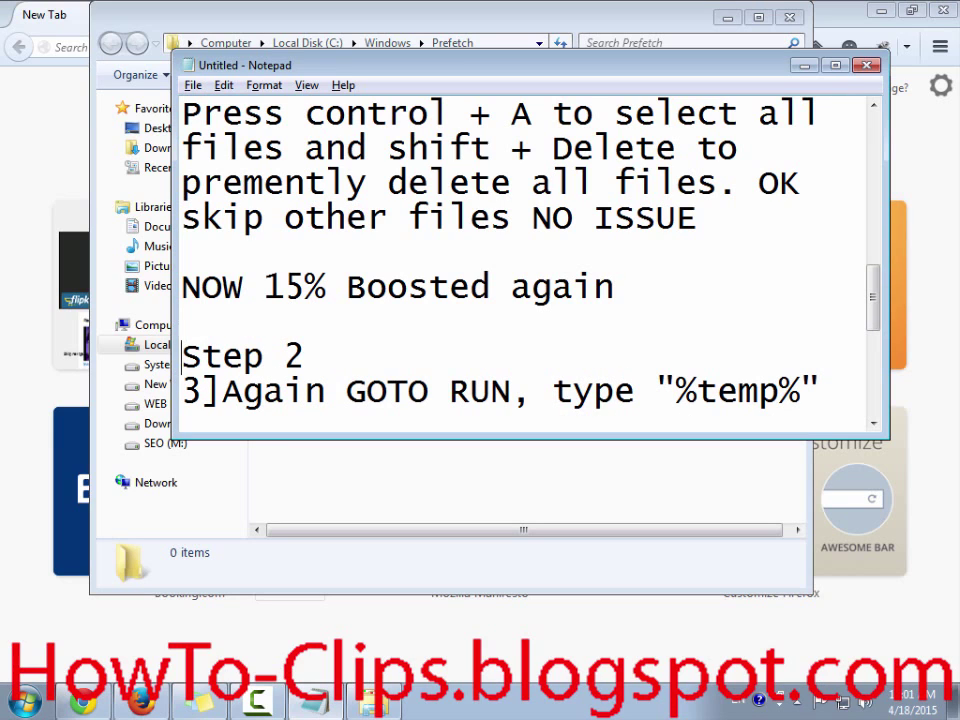
{"action": "key", "text": "End"}
{"action": "key", "text": "shift+Left"}
{"action": "type", "text": "3"}
Start instruction 4 under the "Step 4" heading with the text "4] GOTO MYCOMPUTER"
{"action": "scroll", "coordinate": [525, 265], "scroll_direction": "down", "scroll_amount": 4}
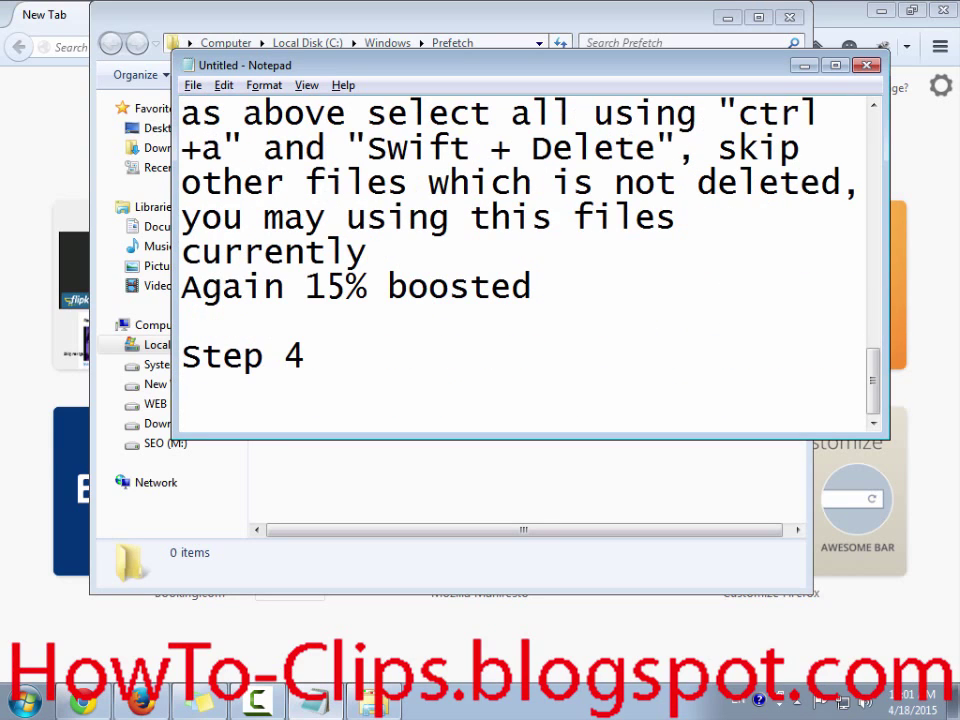
{"action": "scroll", "coordinate": [525, 265], "scroll_direction": "up", "scroll_amount": 2}
{"action": "scroll", "coordinate": [525, 265], "scroll_direction": "down", "scroll_amount": 2}
{"action": "type", "text": "4] GO"}
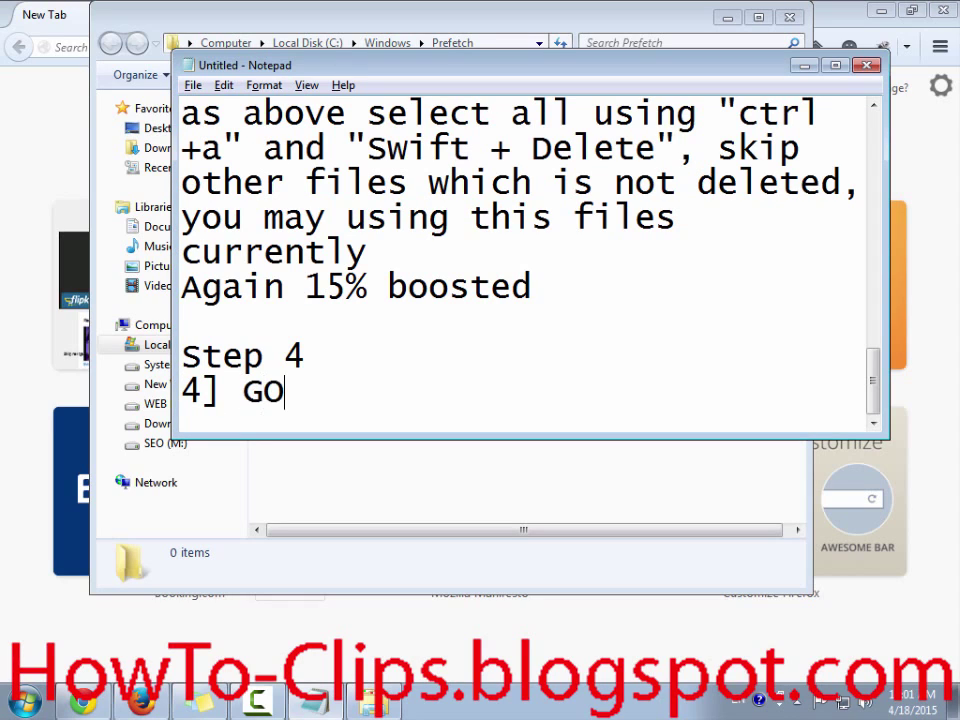
{"action": "type", "text": "TO my"}
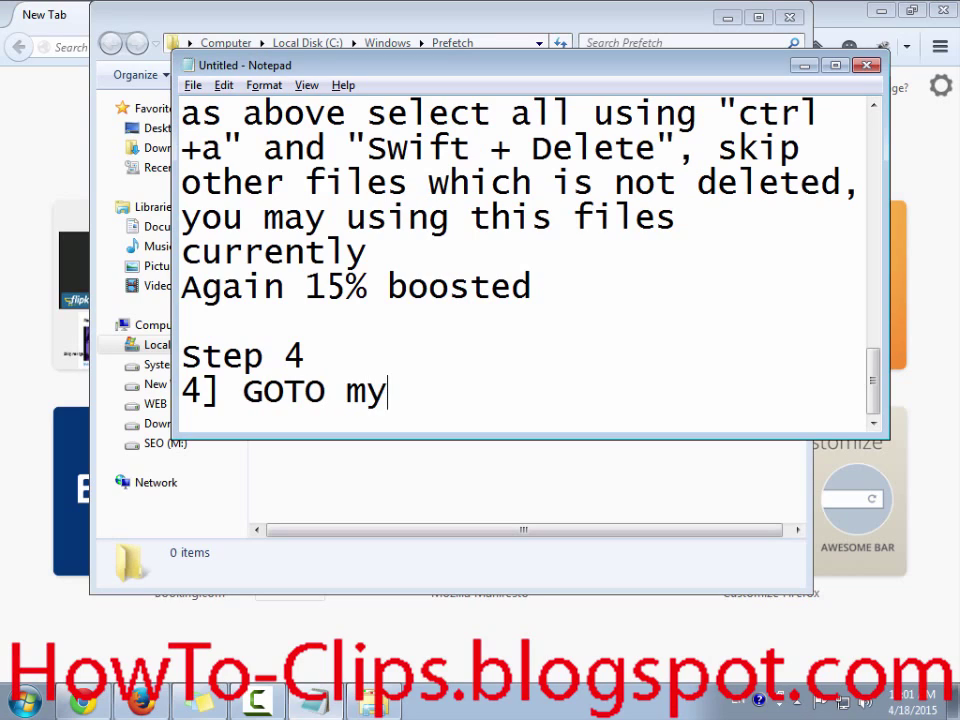
{"action": "key", "text": "BackSpace"}
{"action": "key", "text": "BackSpace"}
{"action": "type", "text": "MYCON"}
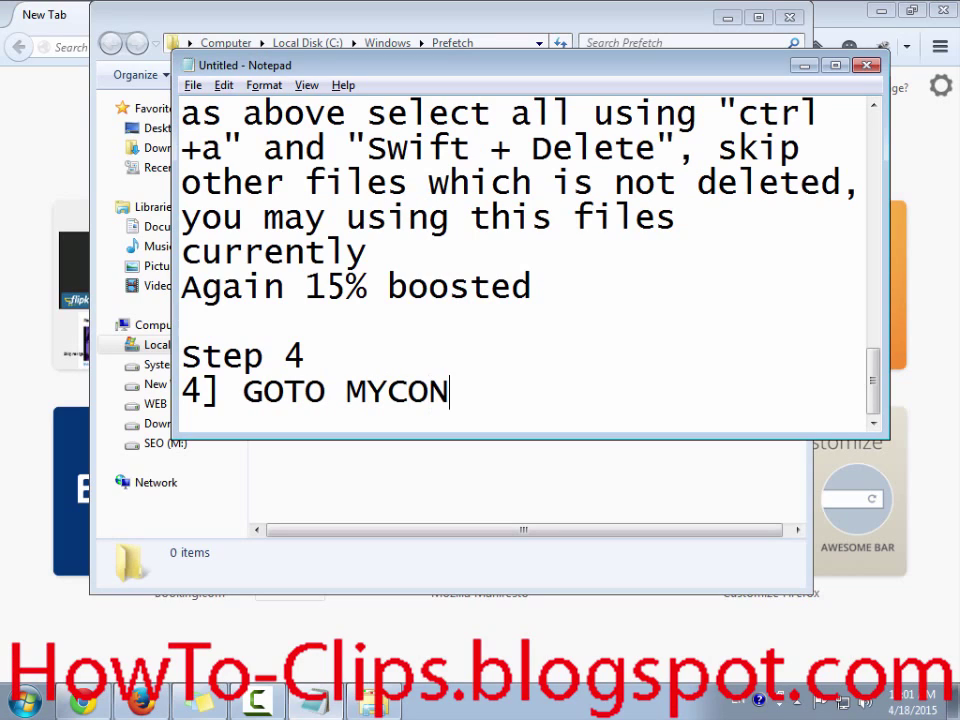
{"action": "key", "text": "BackSpace"}
{"action": "type", "text": "<"}
{"action": "key", "text": "BackSpace"}
{"action": "type", "text": "MPUTER"}
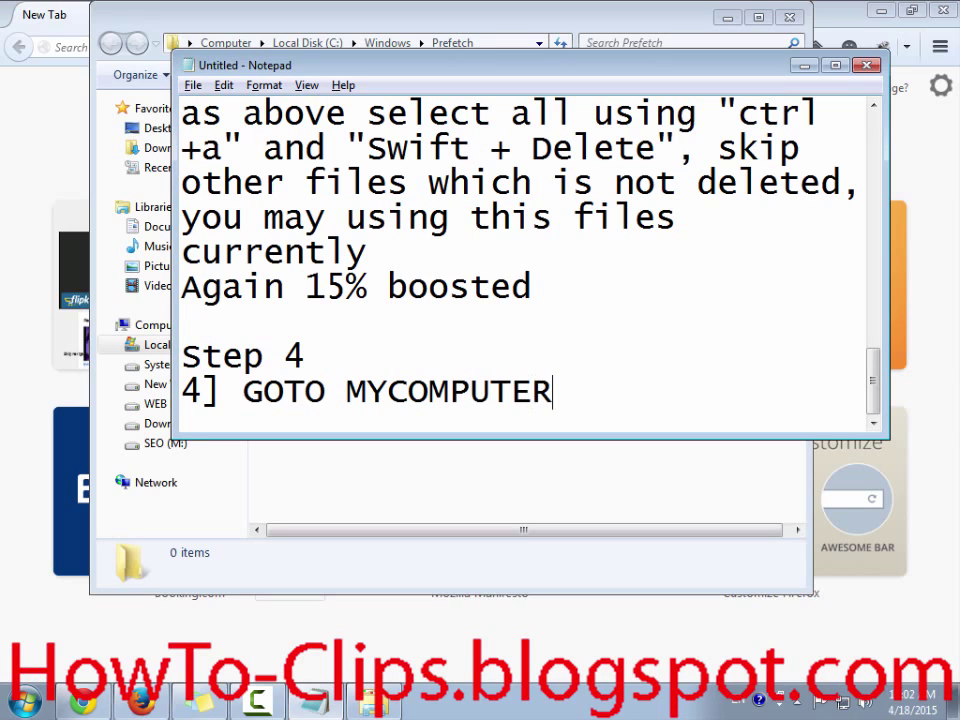
Separate "MY" and "COMPUTER" with a space in instruction 4 and enclose "MY COMPUTER" in double quotation marks
{"action": "key", "text": "Left"}
{"action": "key", "text": "Left"}
{"action": "key", "text": "Left"}
{"action": "key", "text": "Left"}
{"action": "key", "text": "Left"}
{"action": "key", "text": "Left"}
{"action": "key", "text": "Left"}
{"action": "key", "text": "Left"}
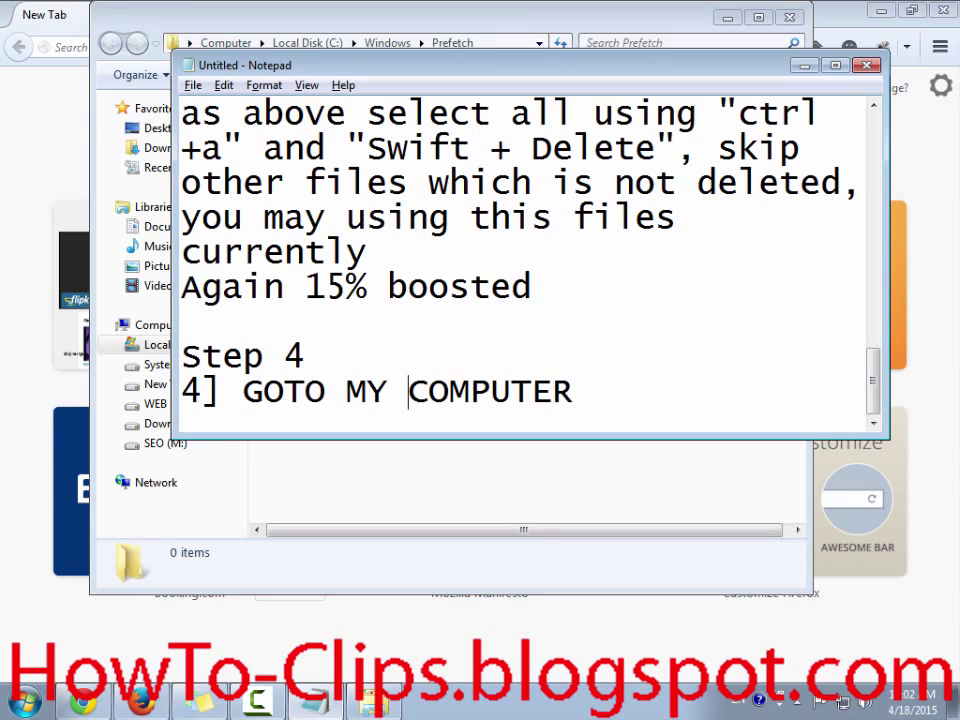
{"action": "key", "text": "End"}
{"action": "type", "text": "\""}
{"action": "left_click", "coordinate": [346, 391]}
{"action": "type", "text": "\""}
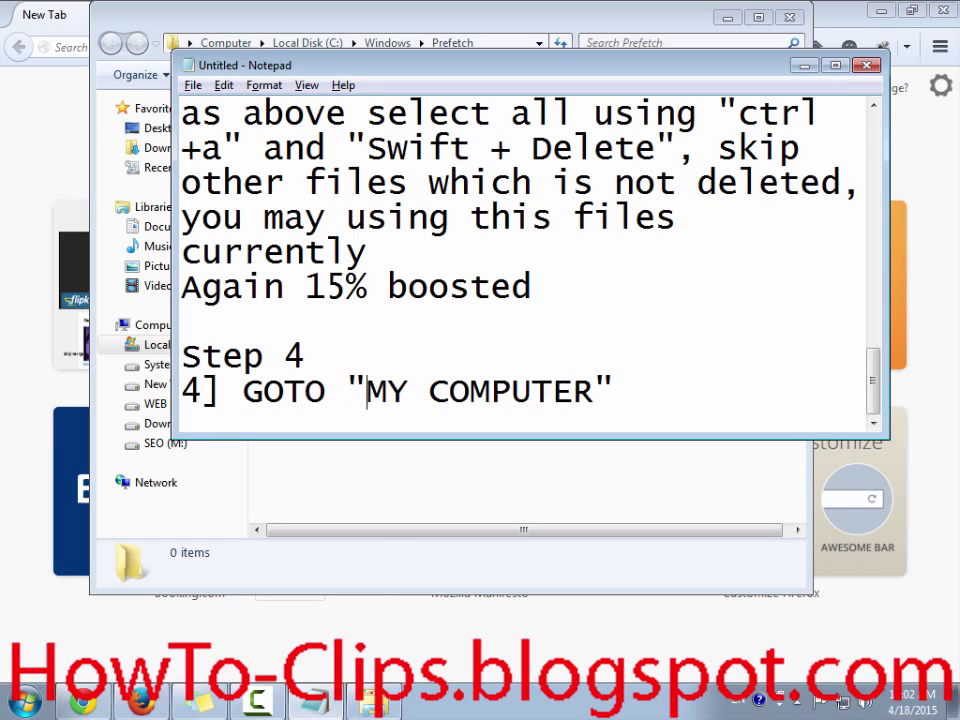
Open the Computer window to show the hard disk drives, and return to the Notepad instructions
{"action": "key", "text": "super"}
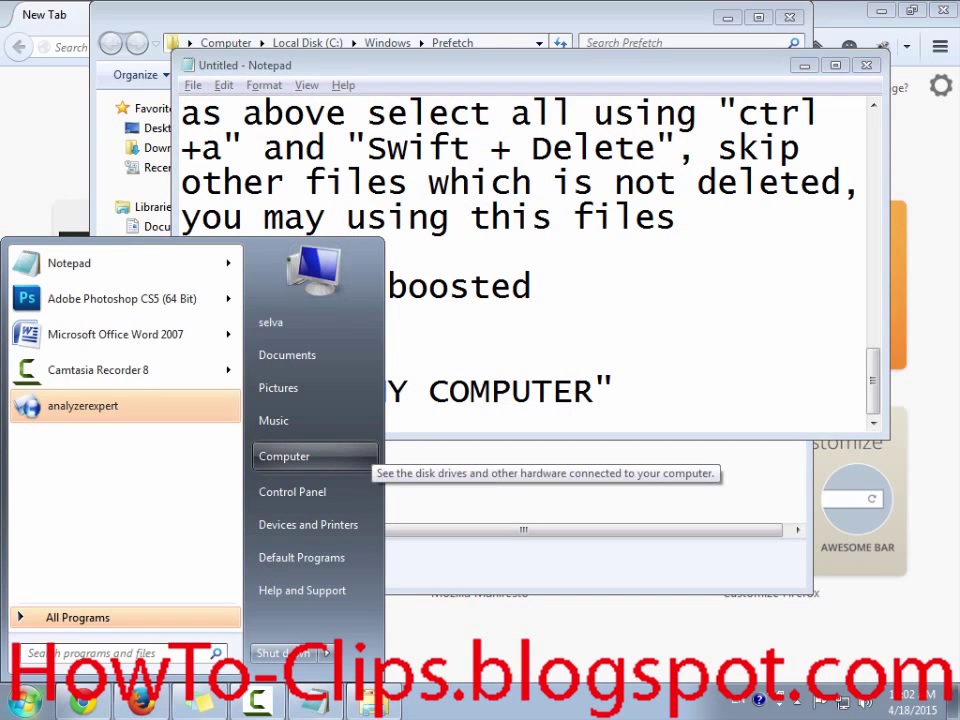
{"action": "left_click", "coordinate": [284, 456]}
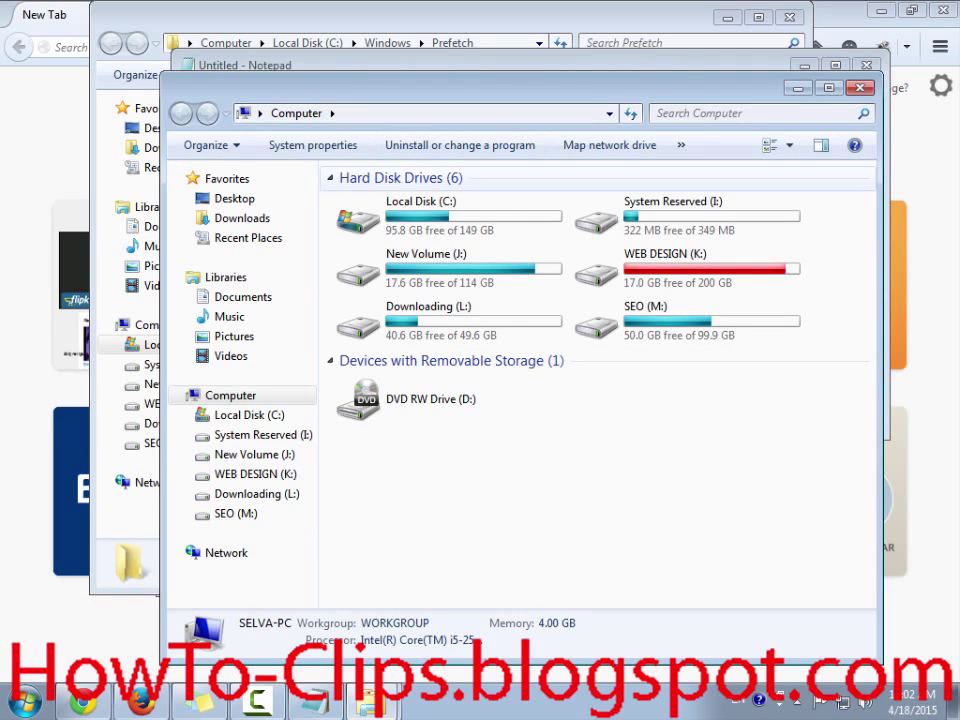
{"action": "key", "text": "alt+Tab"}
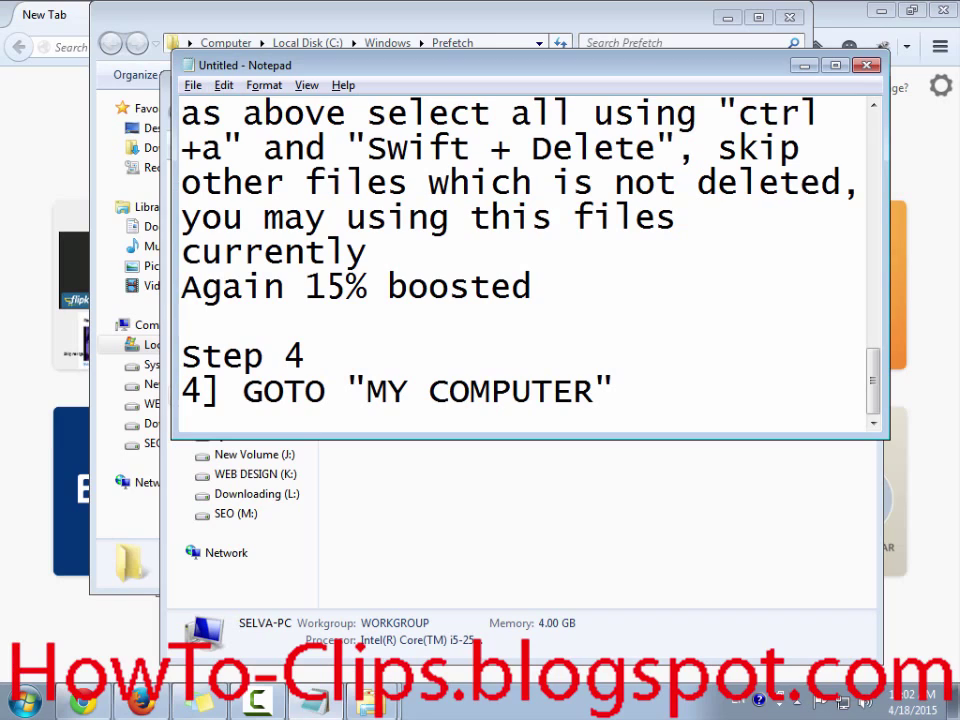
Continue instruction 4 with the text right click on "C: Drive", enclosing the drive name in double quotation marks
{"action": "type", "text": "righ"}
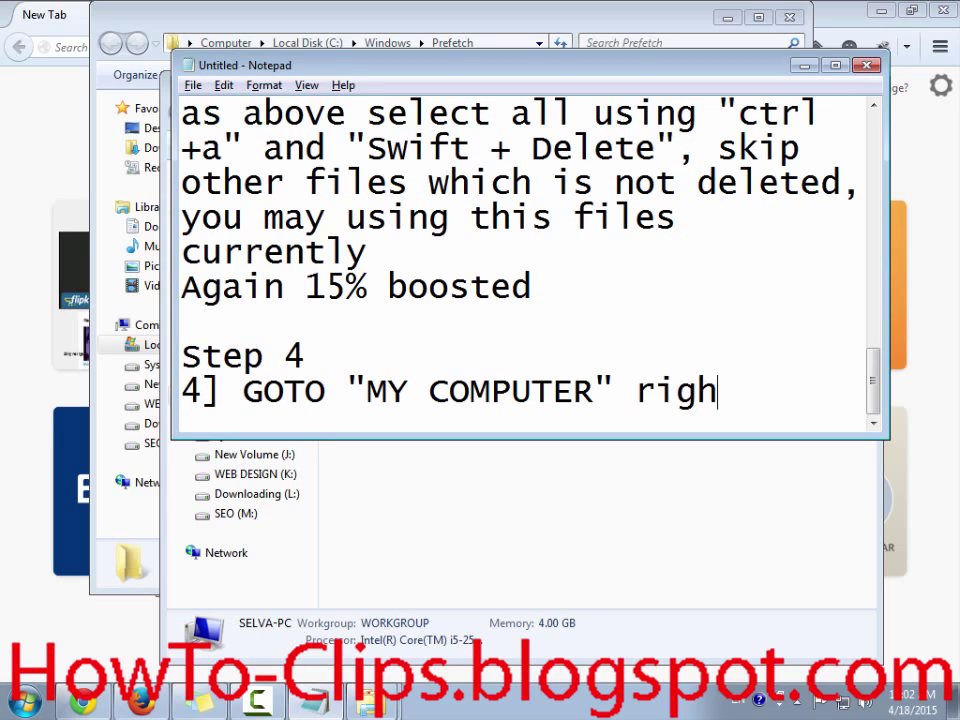
{"action": "type", "text": "t clicl"}
{"action": "key", "text": "BackSpace"}
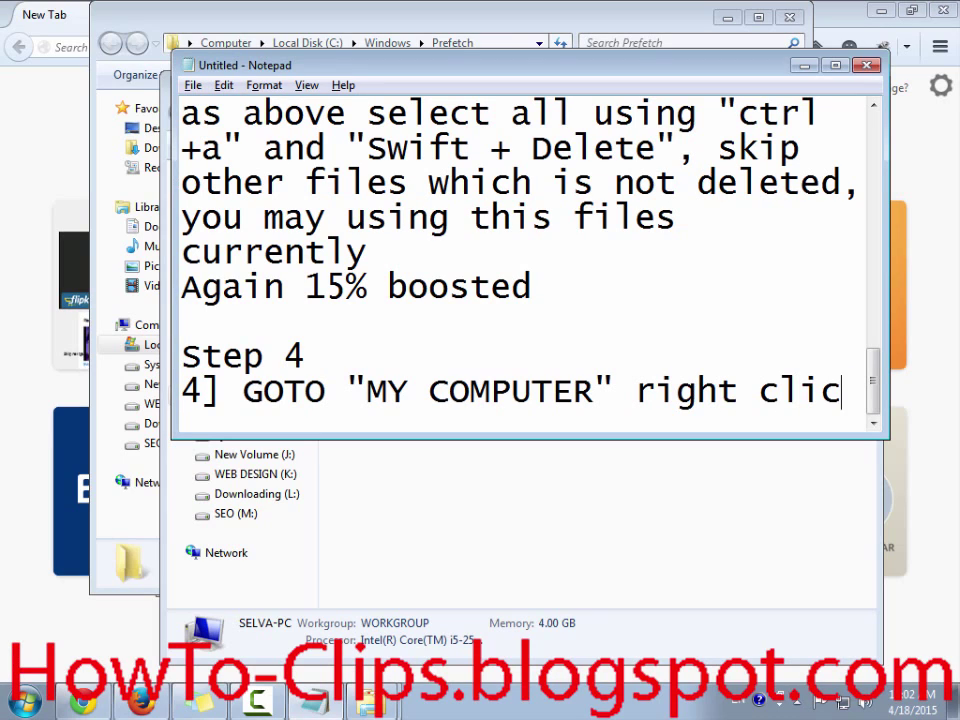
{"action": "type", "text": "k on "}
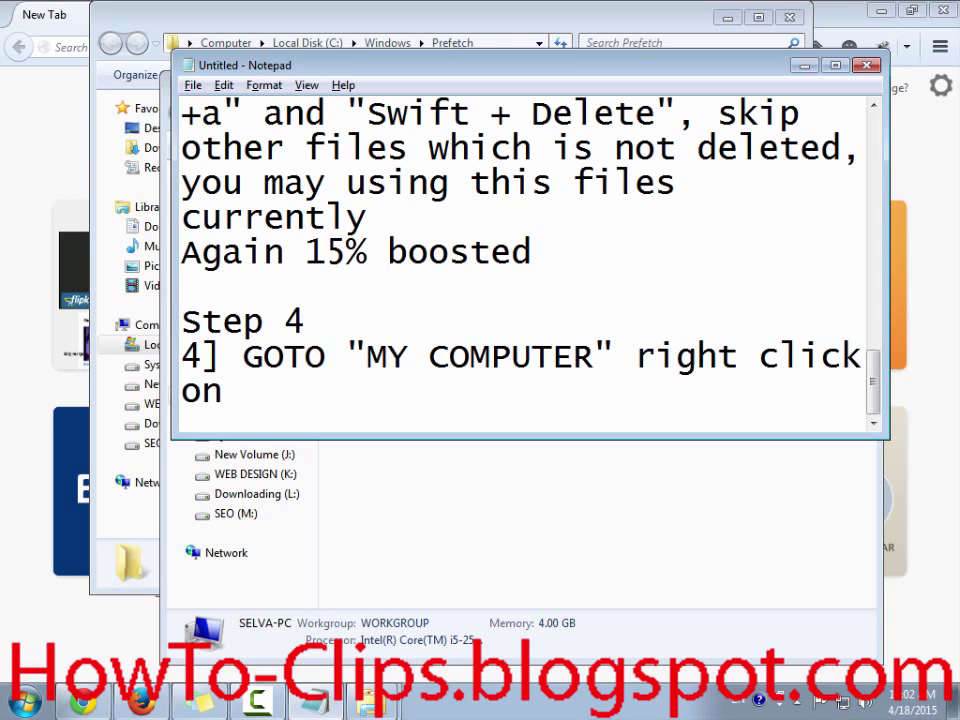
{"action": "type", "text": "C: Drive"}
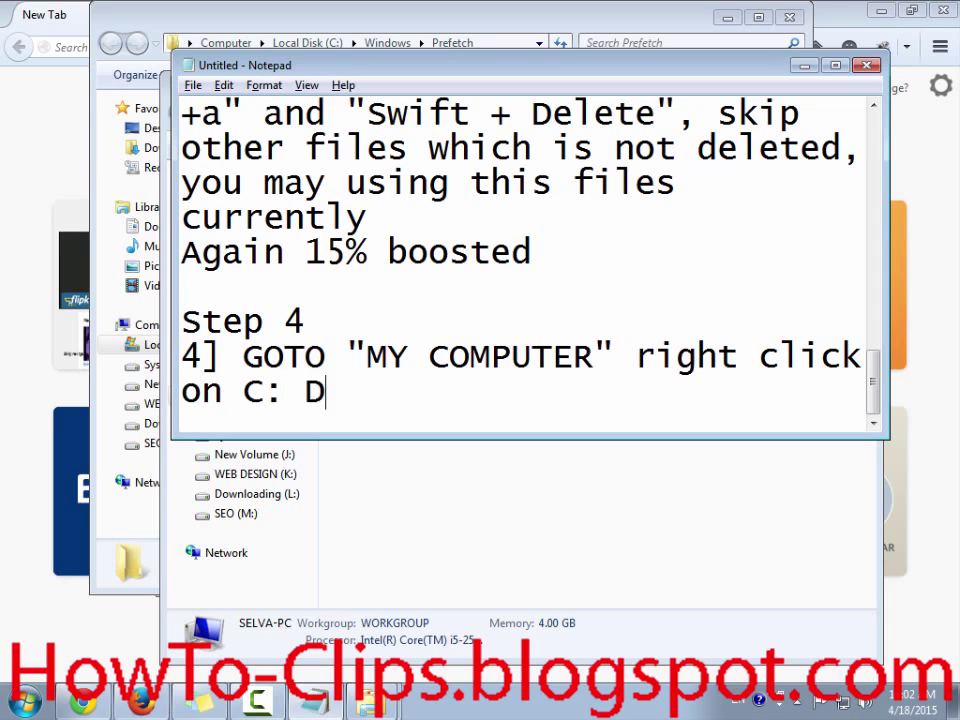
{"action": "left_click", "coordinate": [243, 391]}
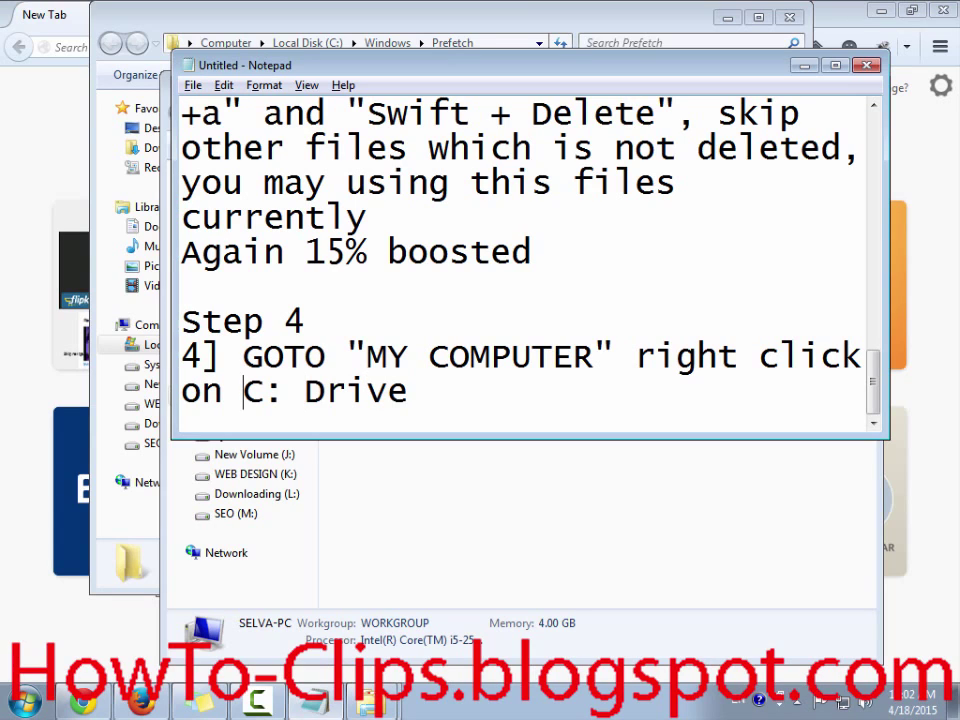
{"action": "type", "text": "\""}
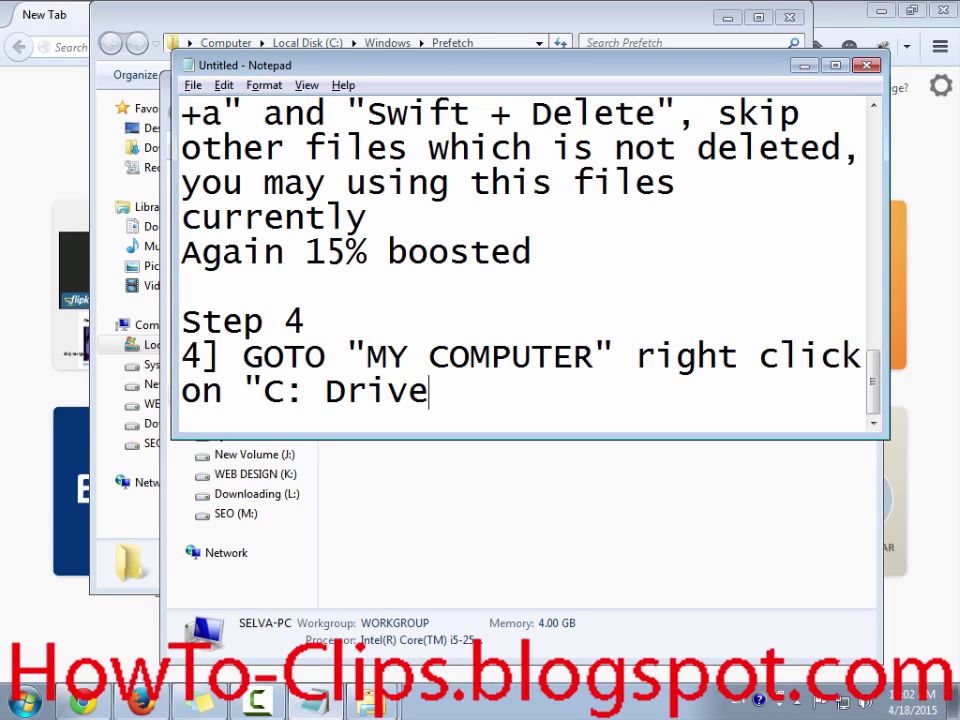
{"action": "key", "text": "End"}
{"action": "type", "text": "\""}
Show the context options of Local Disk (C:) in the Computer window, and return to the Notepad instructions
{"action": "key", "text": "super+e"}
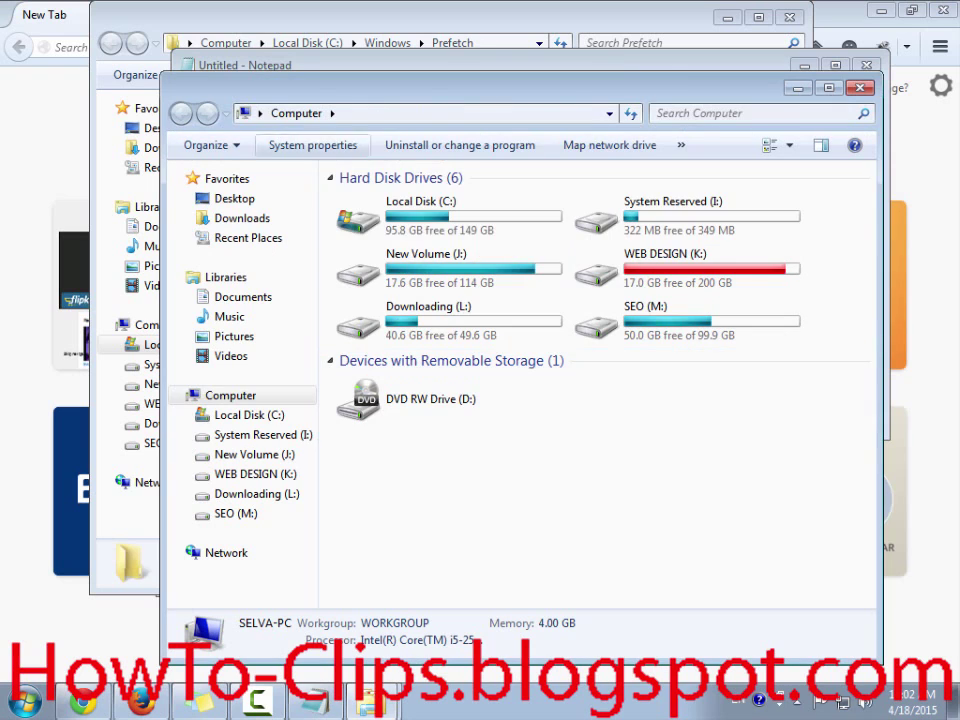
{"action": "left_click", "coordinate": [416, 205]}
{"action": "right_click", "coordinate": [416, 205]}
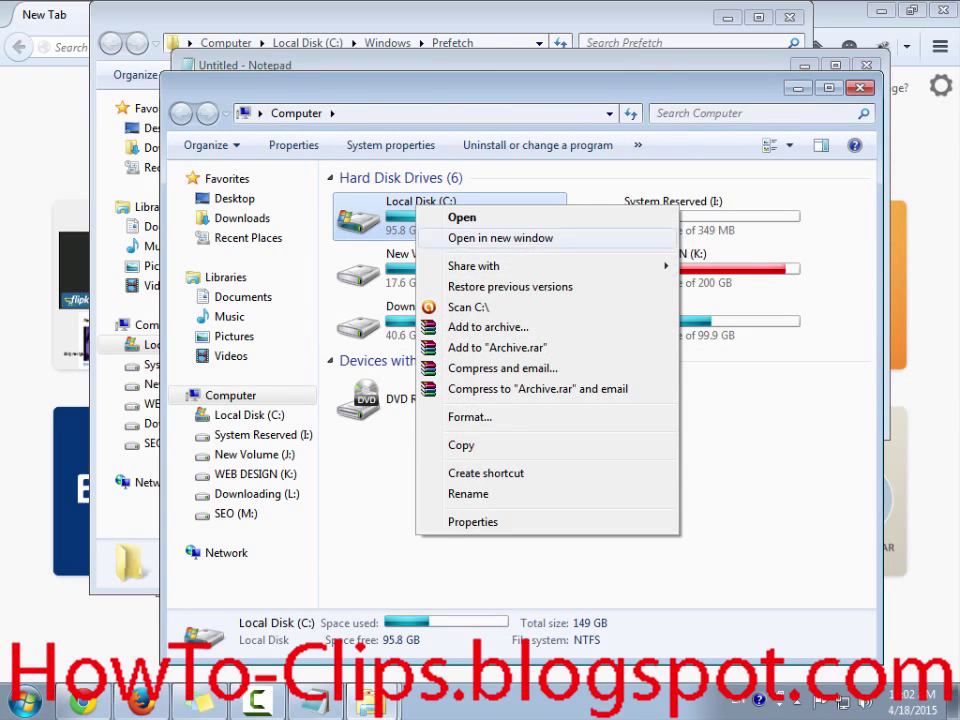
{"action": "key", "text": "Escape"}
{"action": "key", "text": "alt+Tab"}
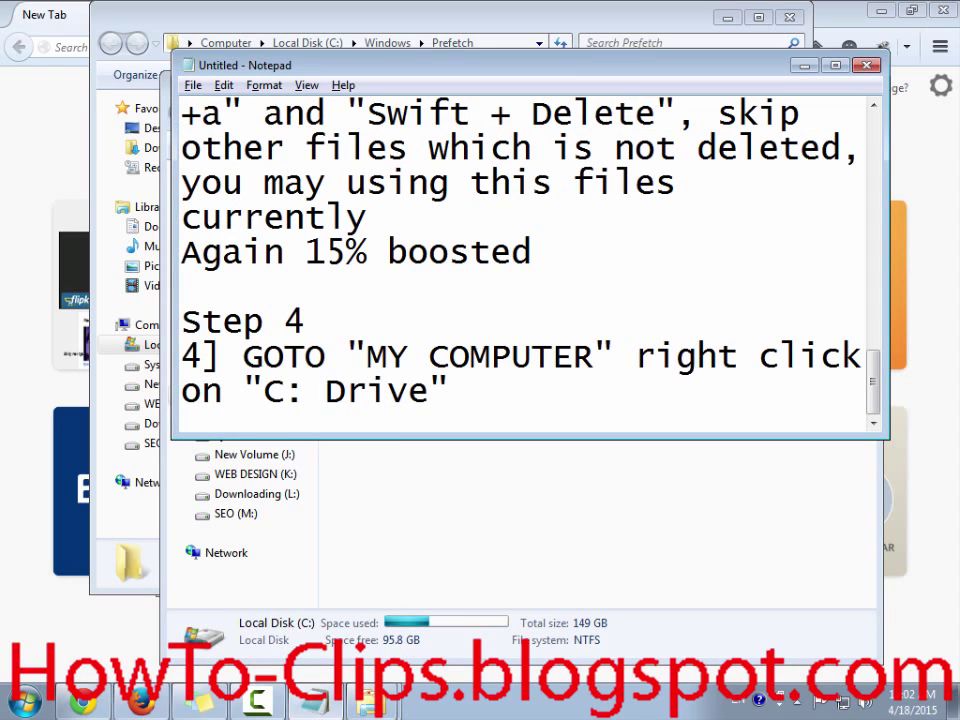
Extend instruction 4 with the text and GOTO "properties", with the last word in lowercase and double quotation marks
{"action": "type", "text": "and GOTO"}
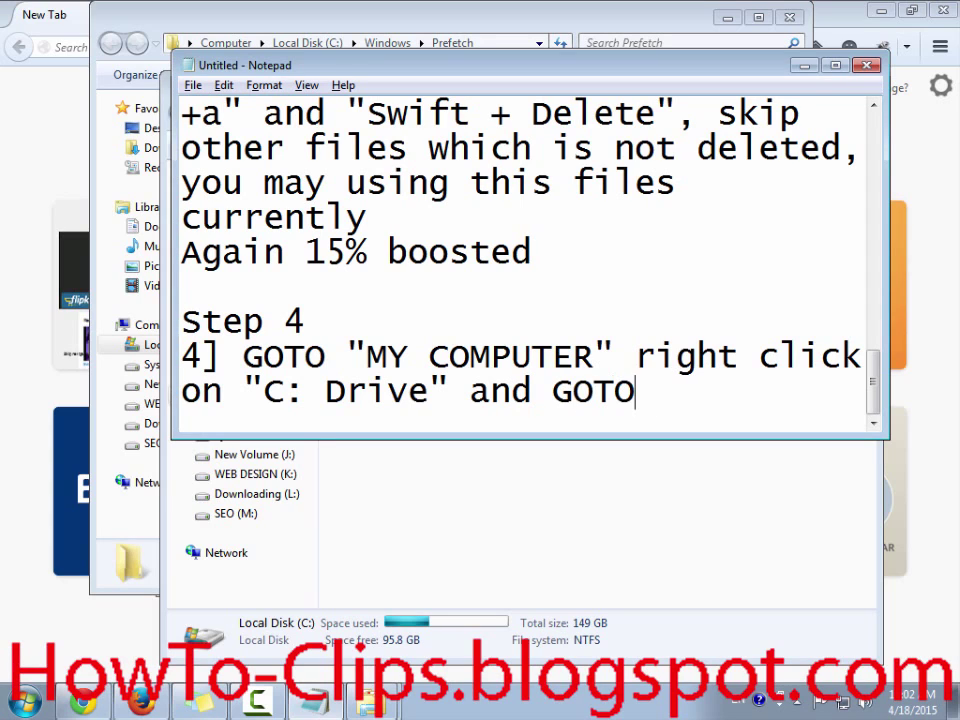
{"action": "type", "text": " Properties"}
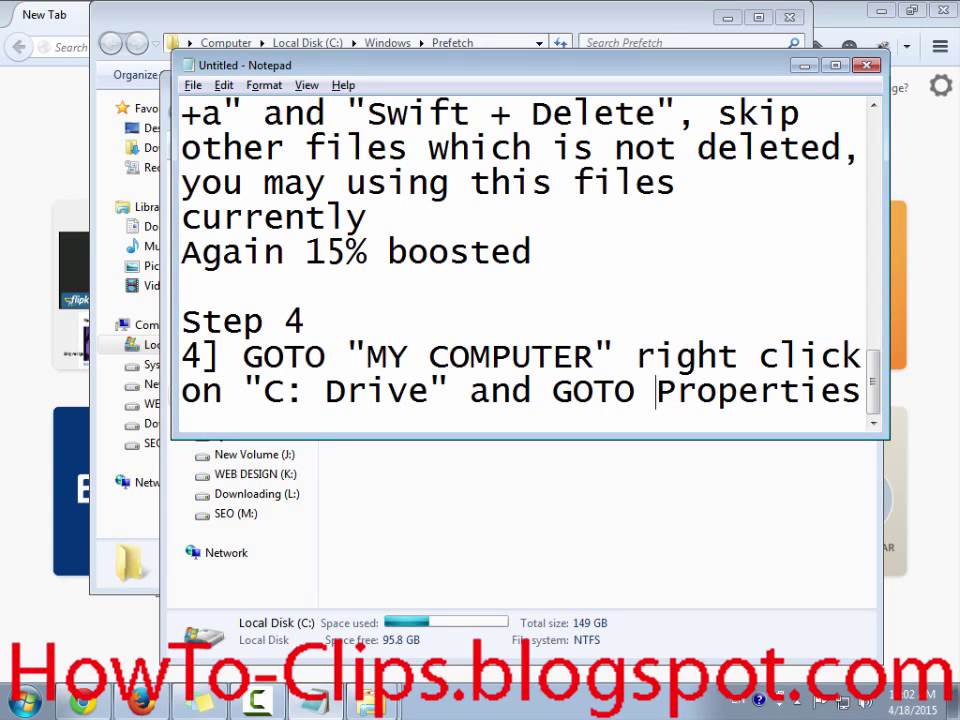
{"action": "left_click_drag", "start_coordinate": [656, 390], "coordinate": [677, 391]}
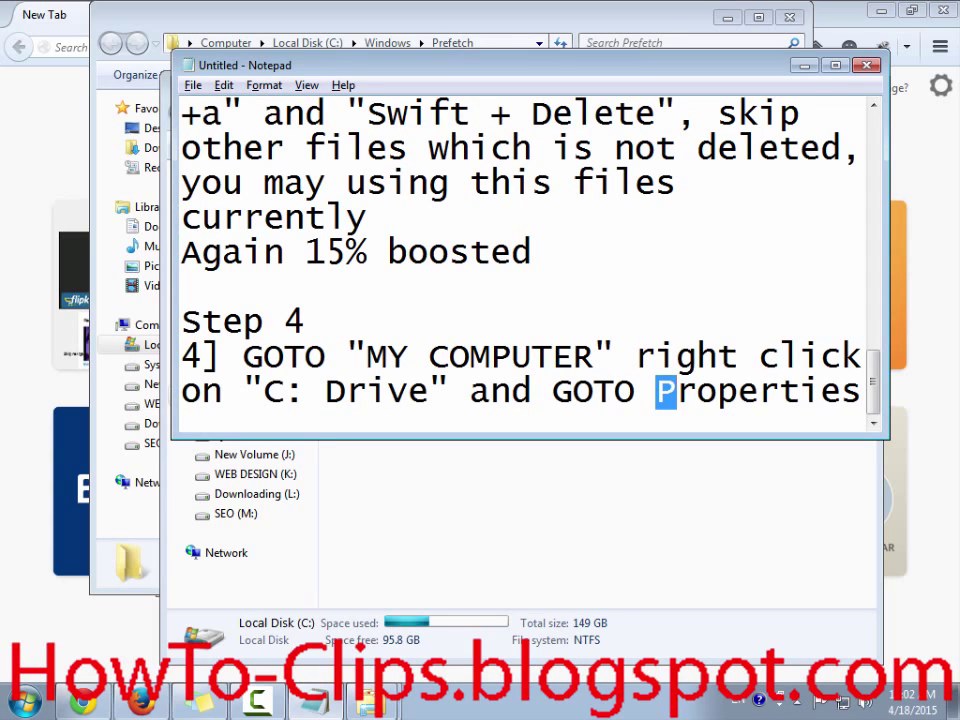
{"action": "type", "text": "p"}
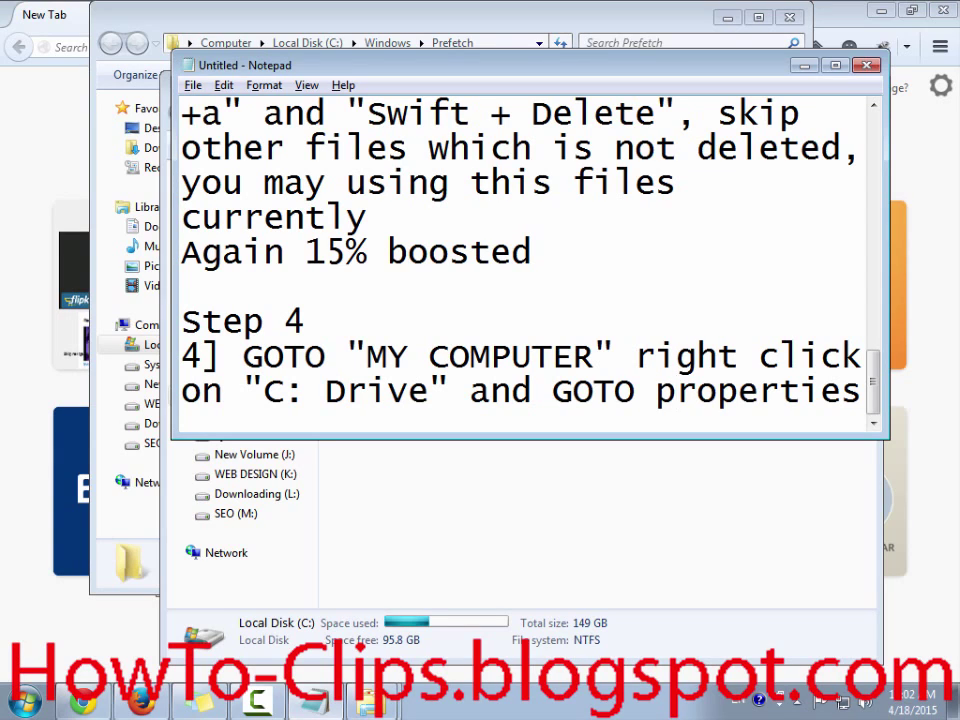
{"action": "type", "text": "\""}
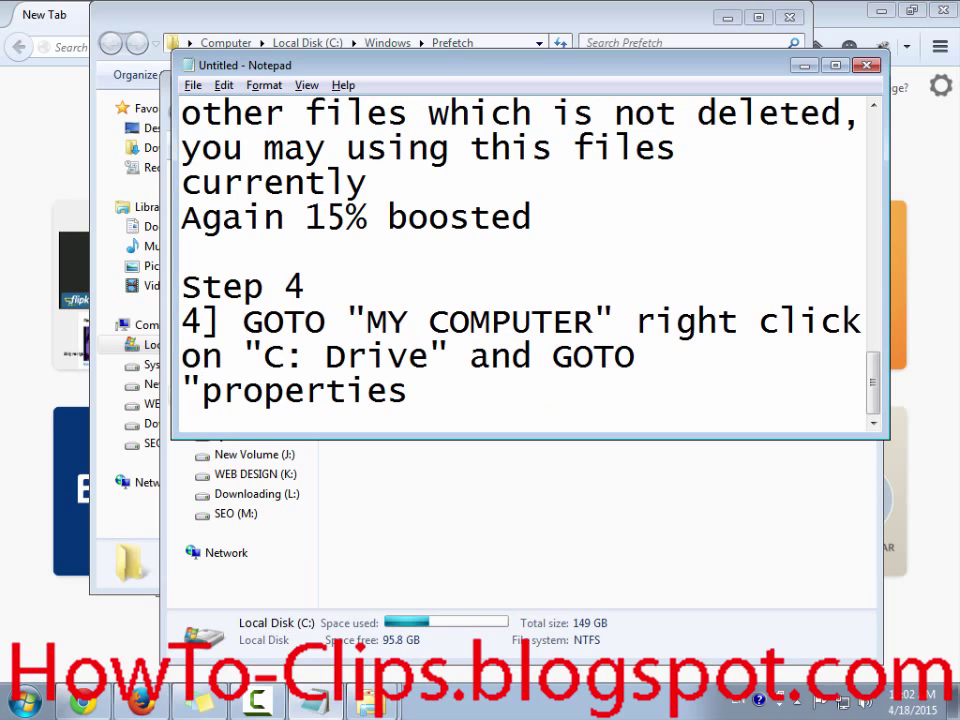
{"action": "type", "text": "\""}
Open the properties of Local Disk (C:) from the Computer window, and return to the Notepad instructions
{"action": "key", "text": "super+e"}
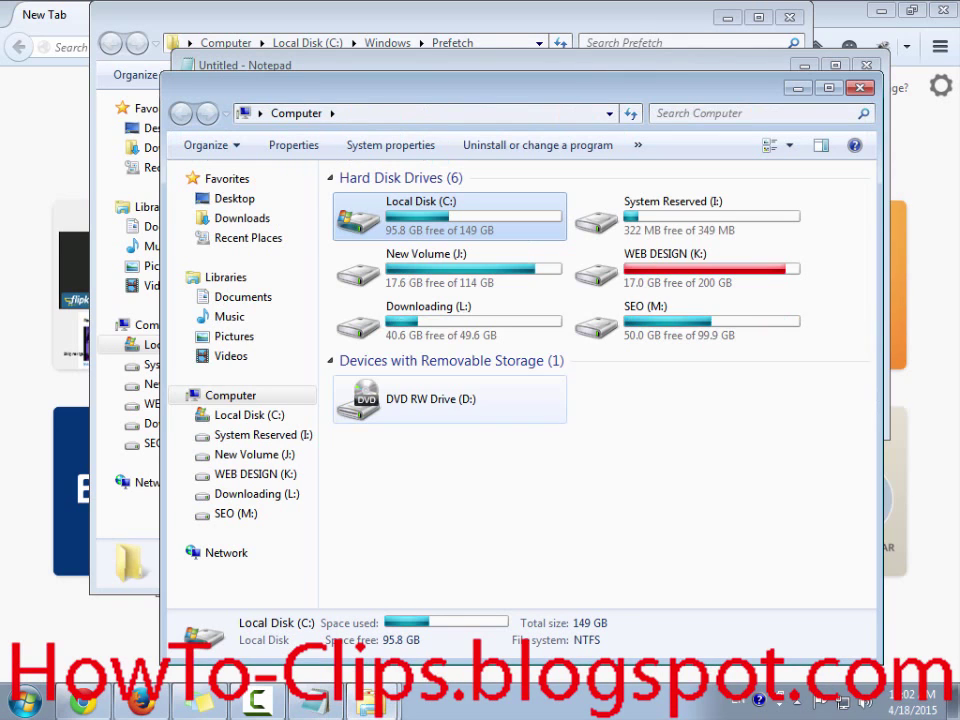
{"action": "right_click", "coordinate": [418, 214]}
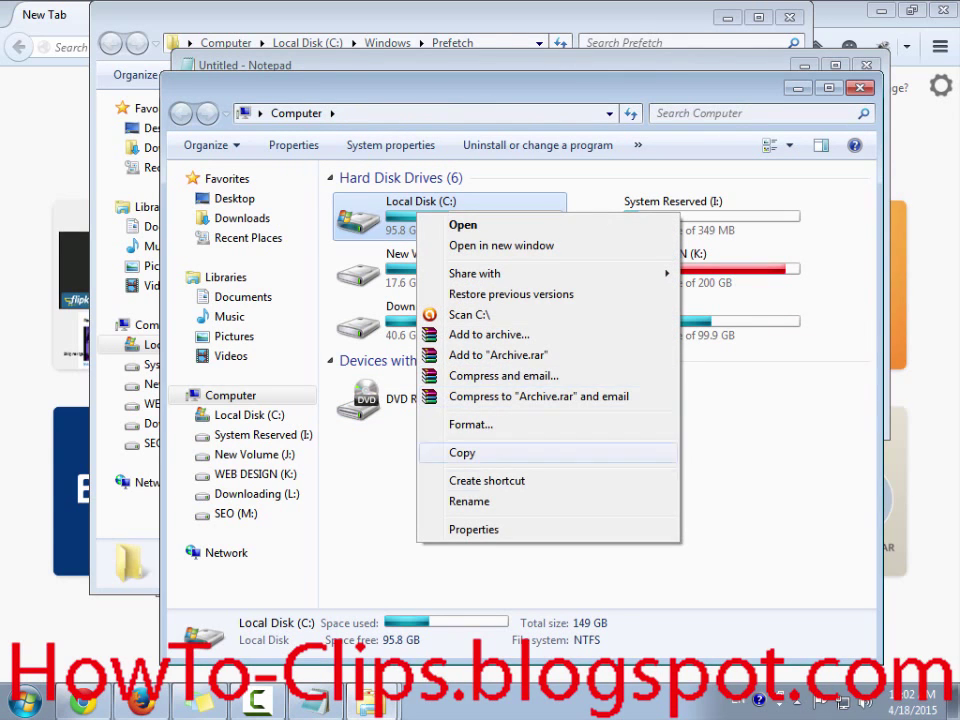
{"action": "left_click", "coordinate": [474, 529]}
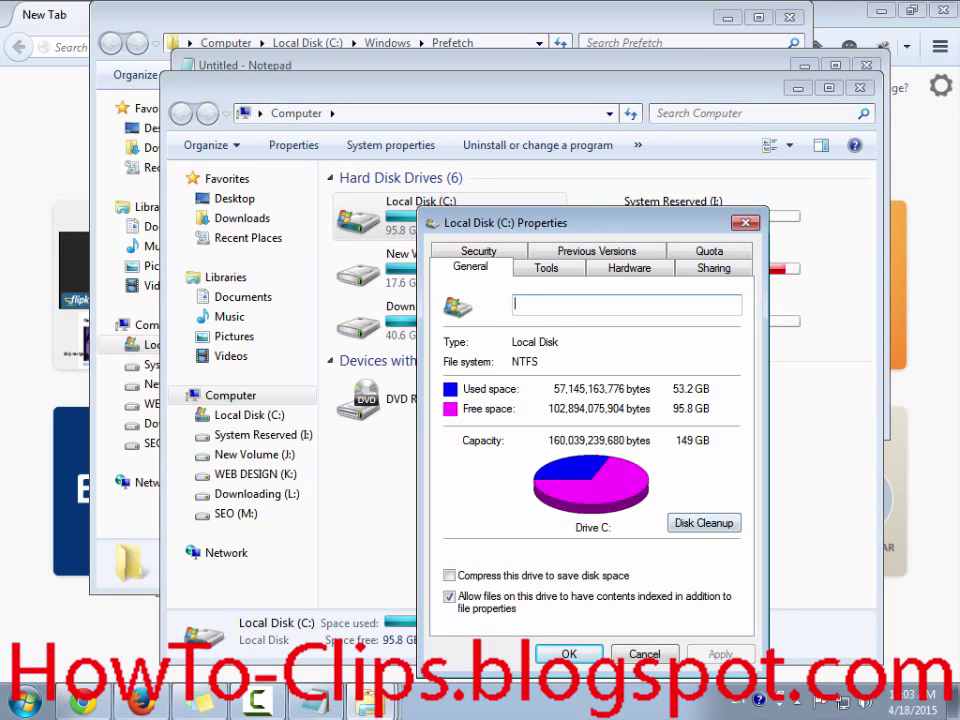
{"action": "key", "text": "alt+Tab"}
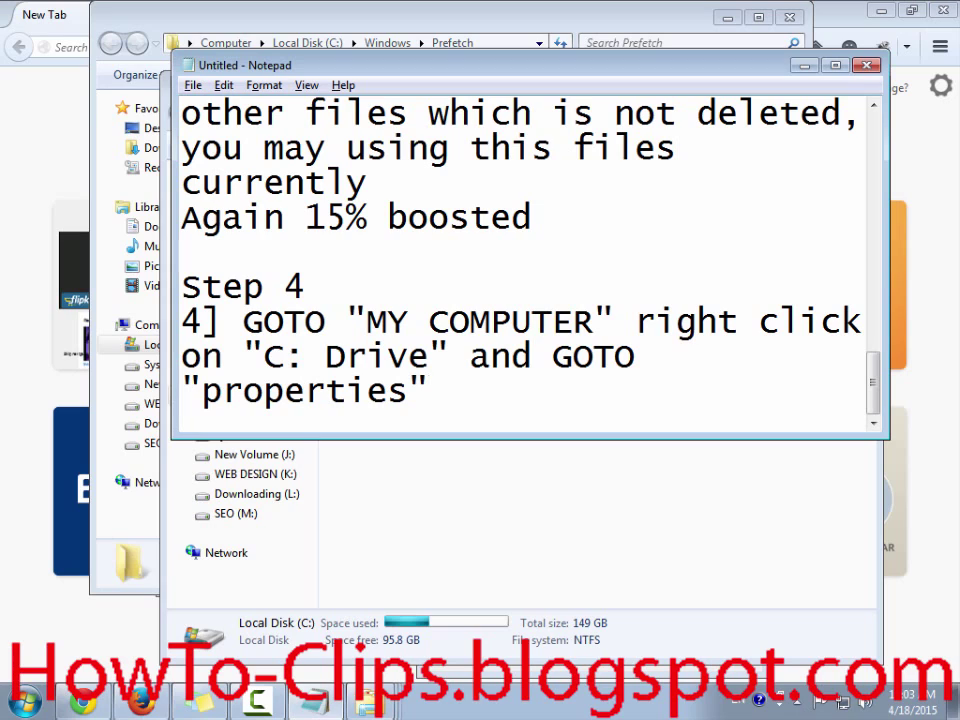
Add , you will see "Disk cleanup" button to instruction 4, checking the wording against the Local Disk (C:) properties
{"action": "type", "text": ", you wil"}
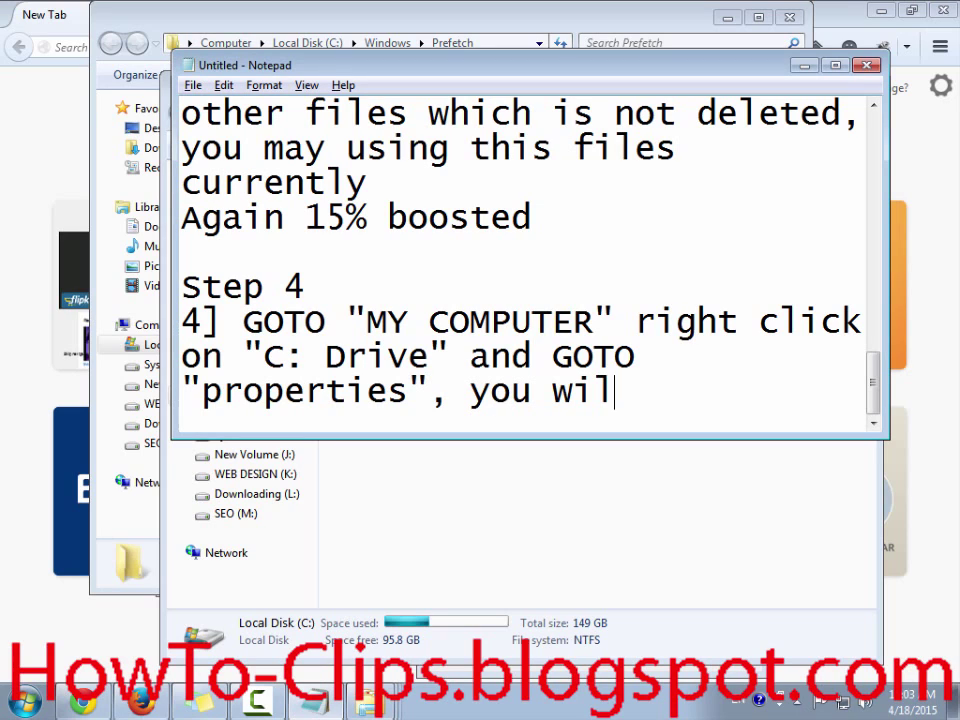
{"action": "type", "text": "l see "}
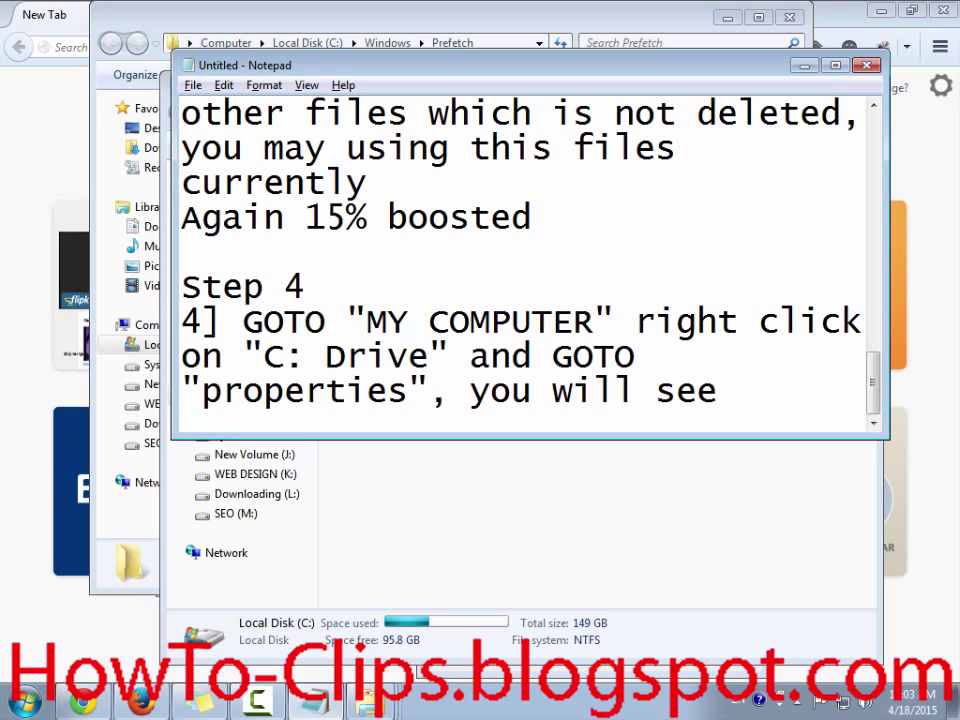
{"action": "type", "text": "\"Dis"}
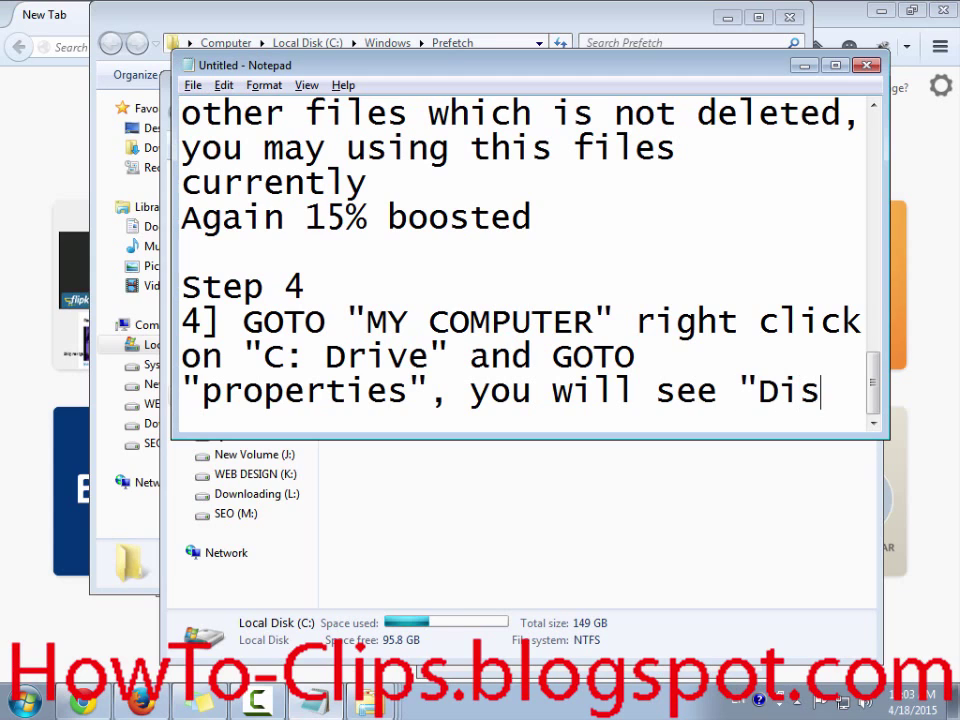
{"action": "type", "text": "k Clee"}
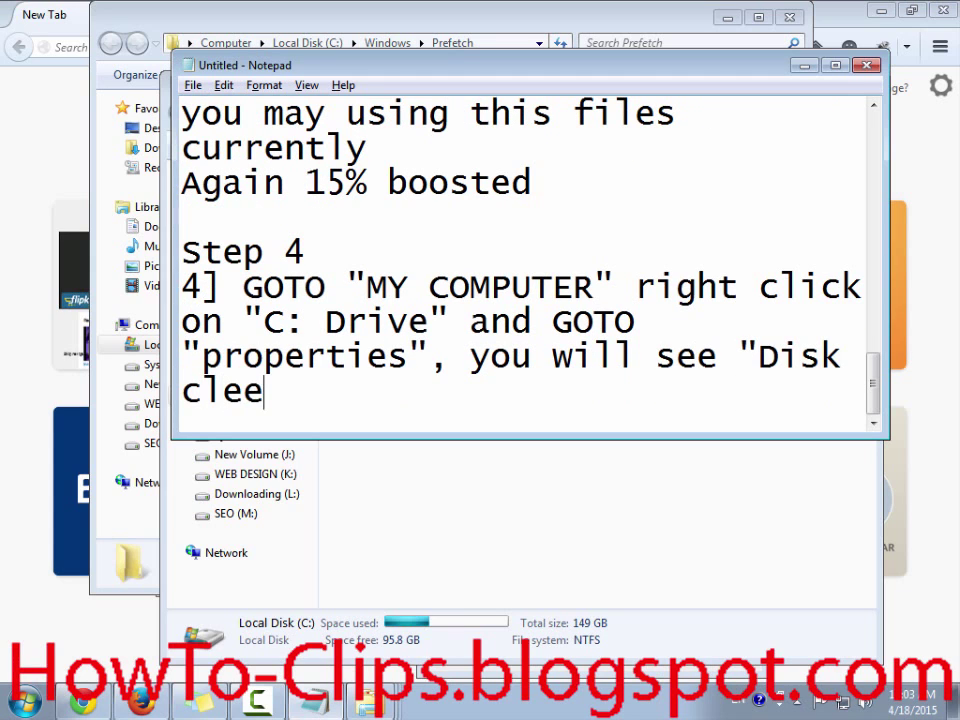
{"action": "key", "text": "alt+Tab"}
{"action": "key", "text": "alt+Tab"}
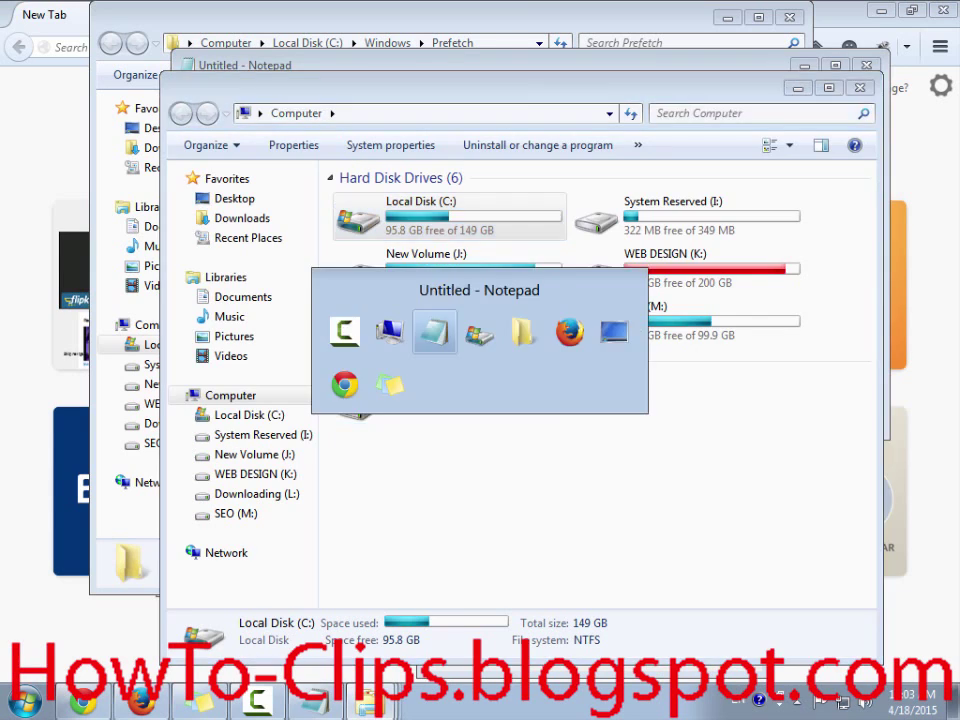
{"action": "key", "text": "alt+Return"}
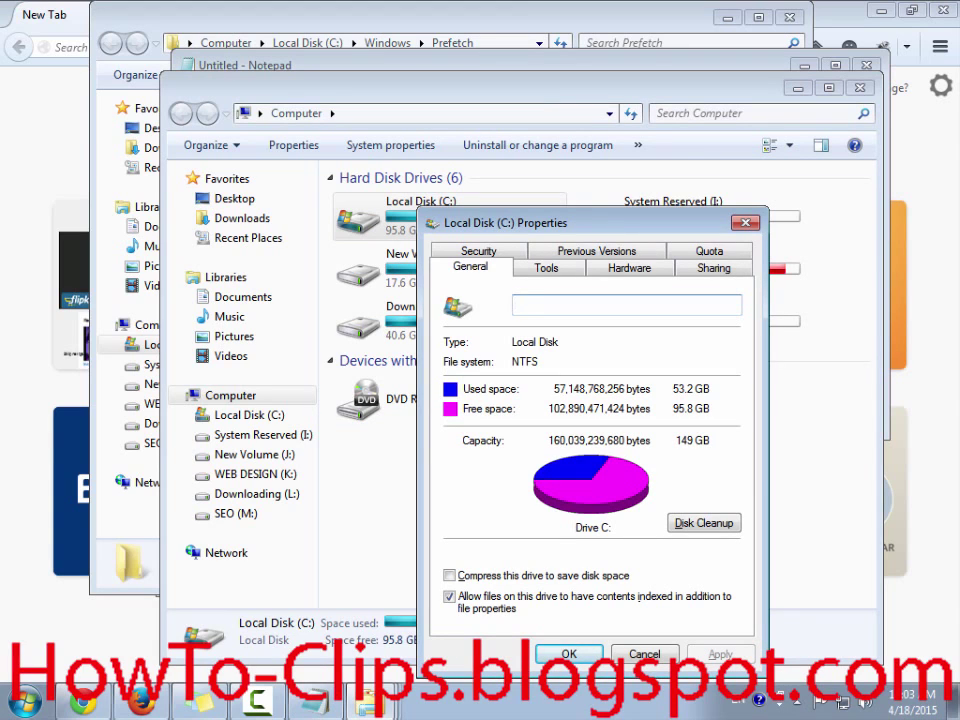
{"action": "key", "text": "alt+Tab"}
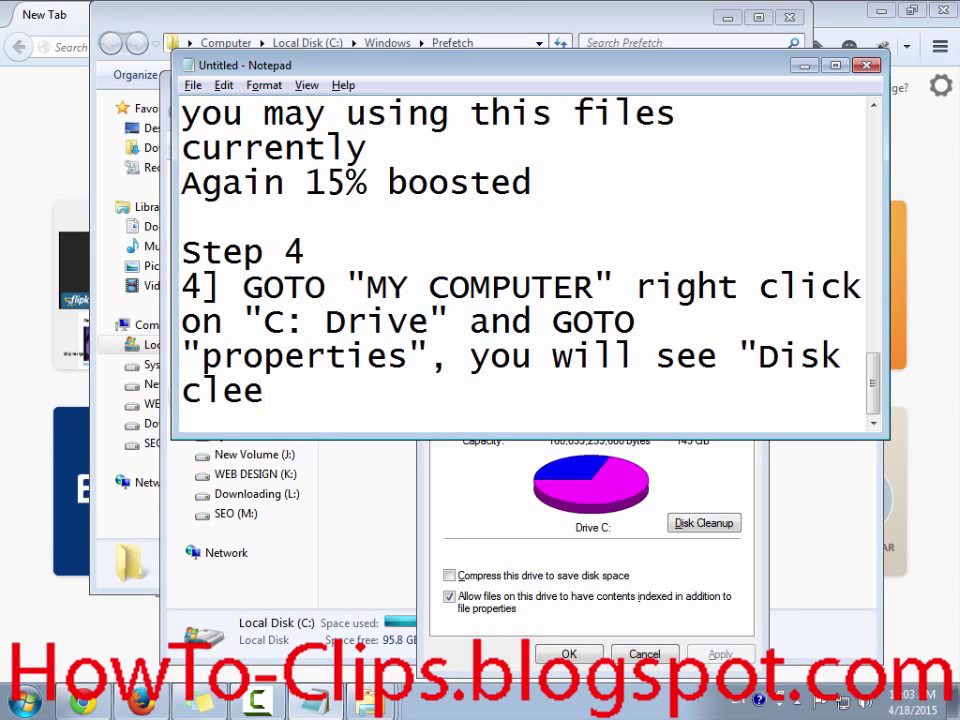
{"action": "key", "text": "BackSpace"}
{"action": "type", "text": "anup"}
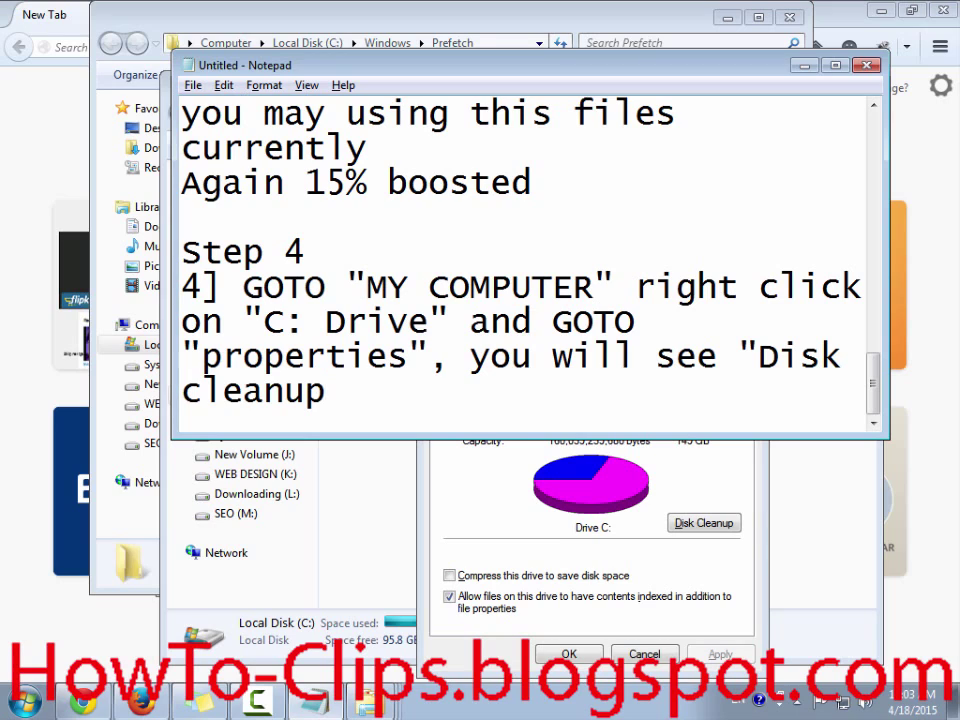
{"action": "type", "text": "\" but"}
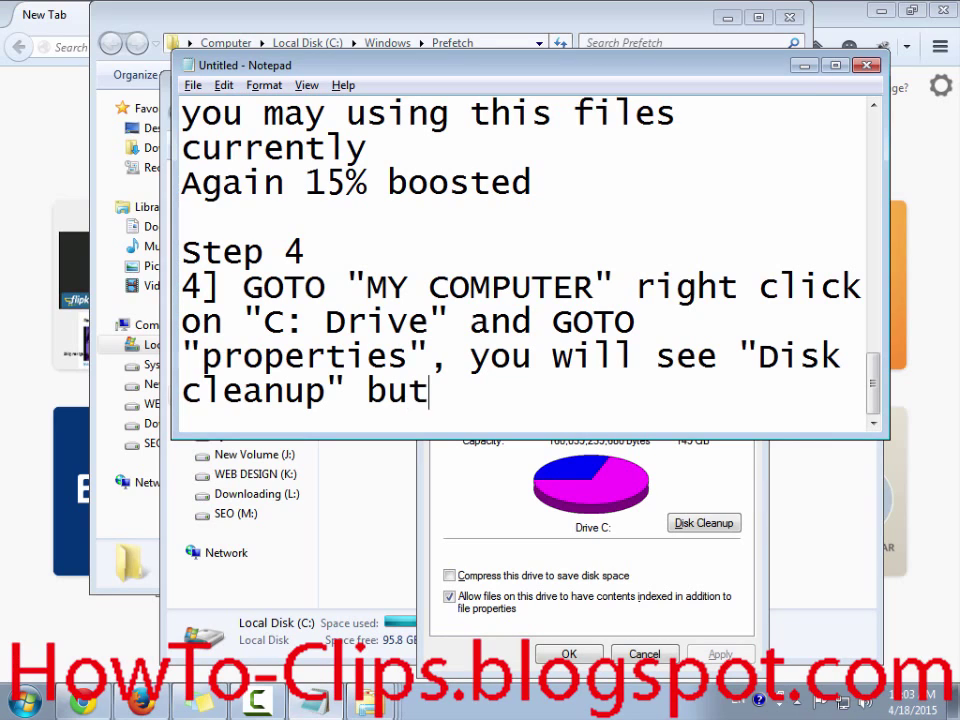
{"action": "type", "text": "ton"}
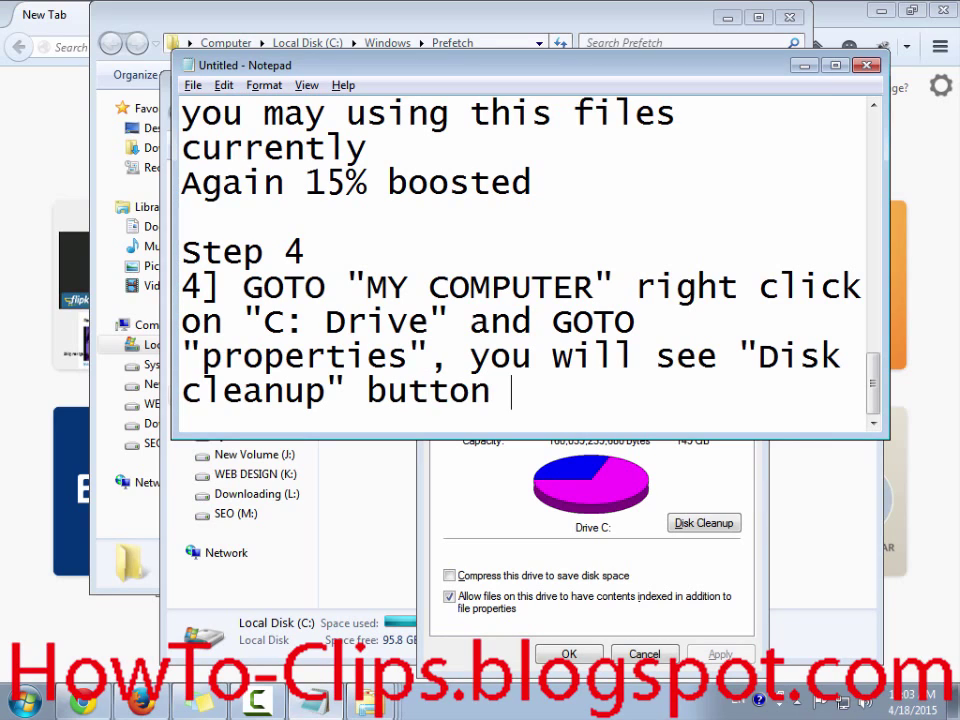
Reopen the Local Disk (C:) properties from the Computer window, start Disk Cleanup for the drive, and return to the Notepad instructions
{"action": "left_click", "coordinate": [449, 596]}
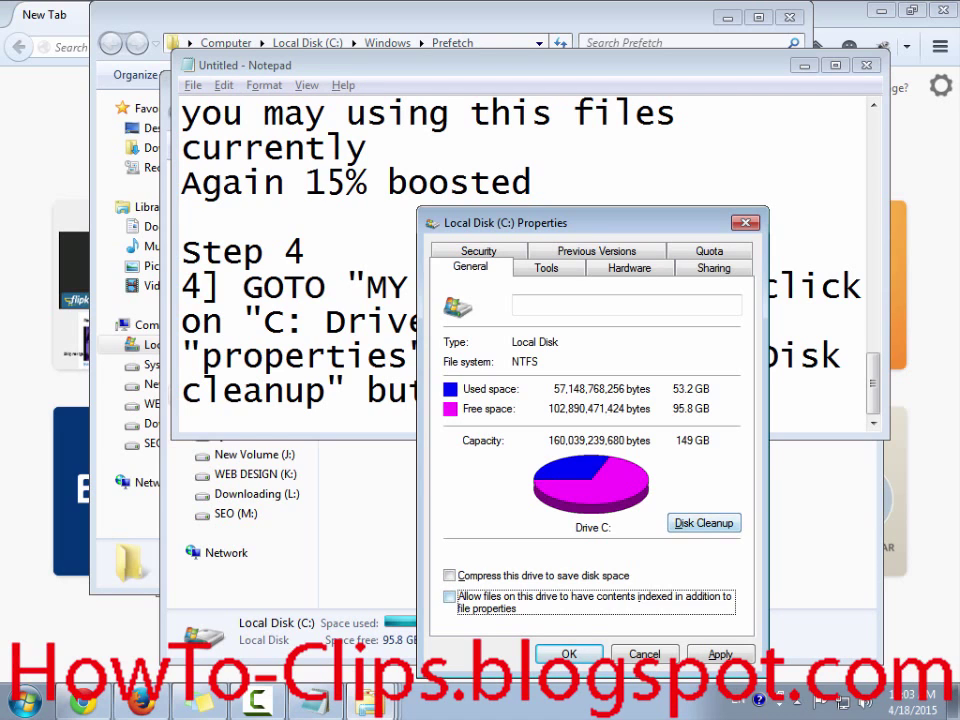
{"action": "key", "text": "alt+Tab"}
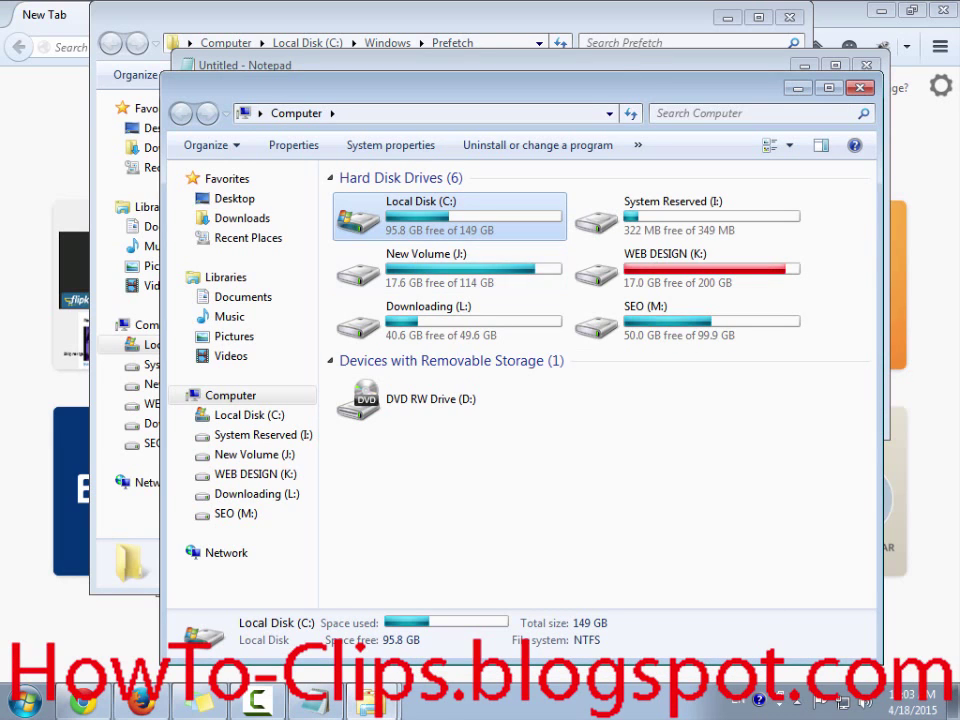
{"action": "right_click", "coordinate": [463, 213]}
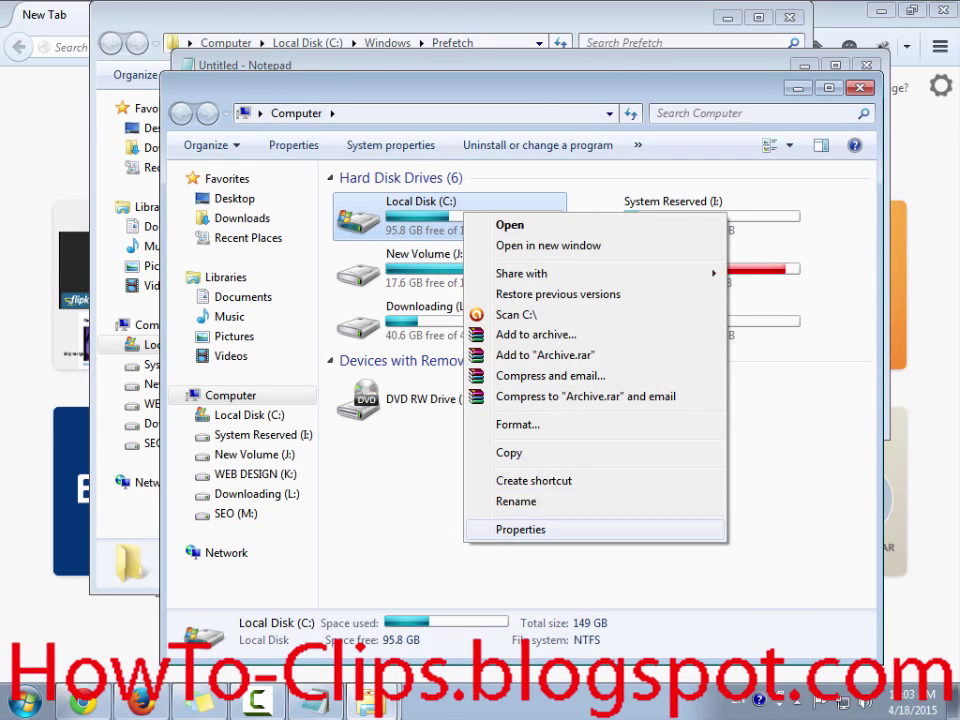
{"action": "left_click", "coordinate": [521, 529]}
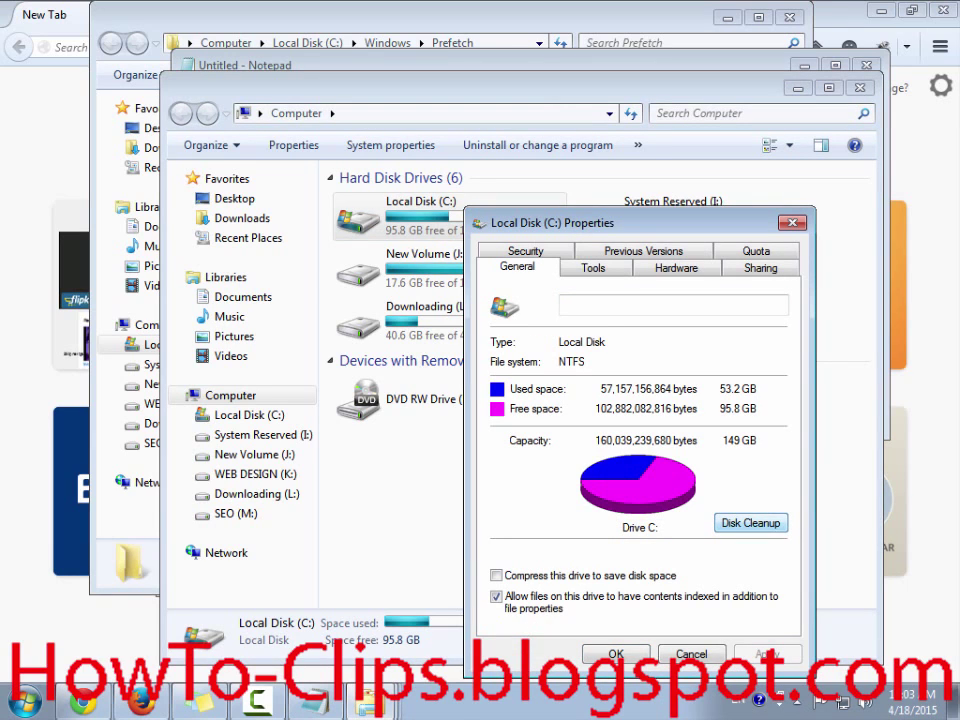
{"action": "left_click", "coordinate": [750, 522]}
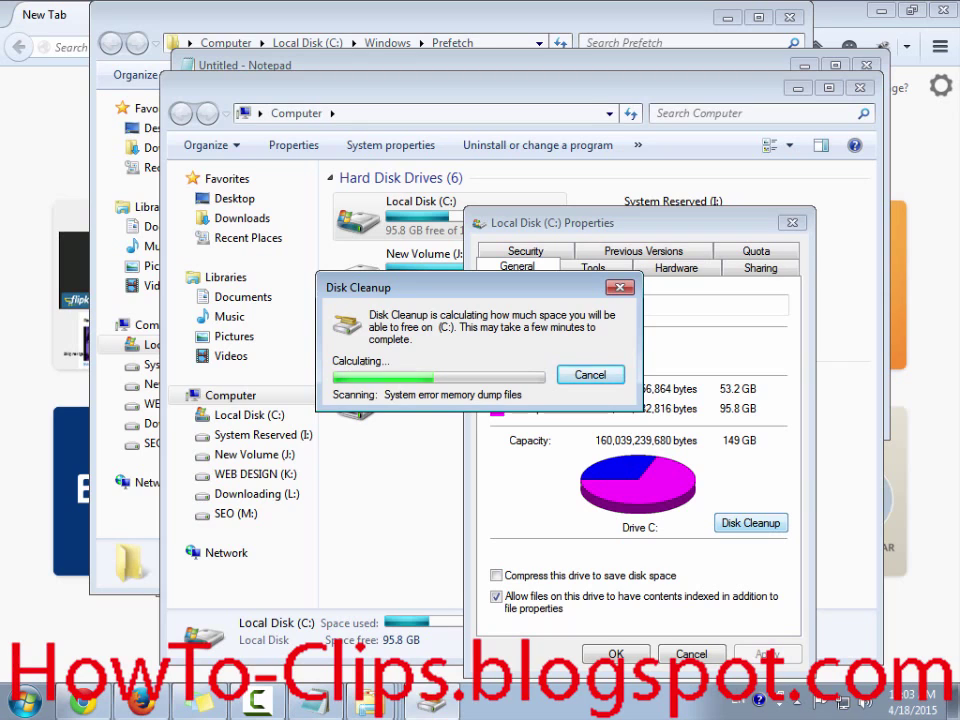
{"action": "key", "text": "alt+Tab"}
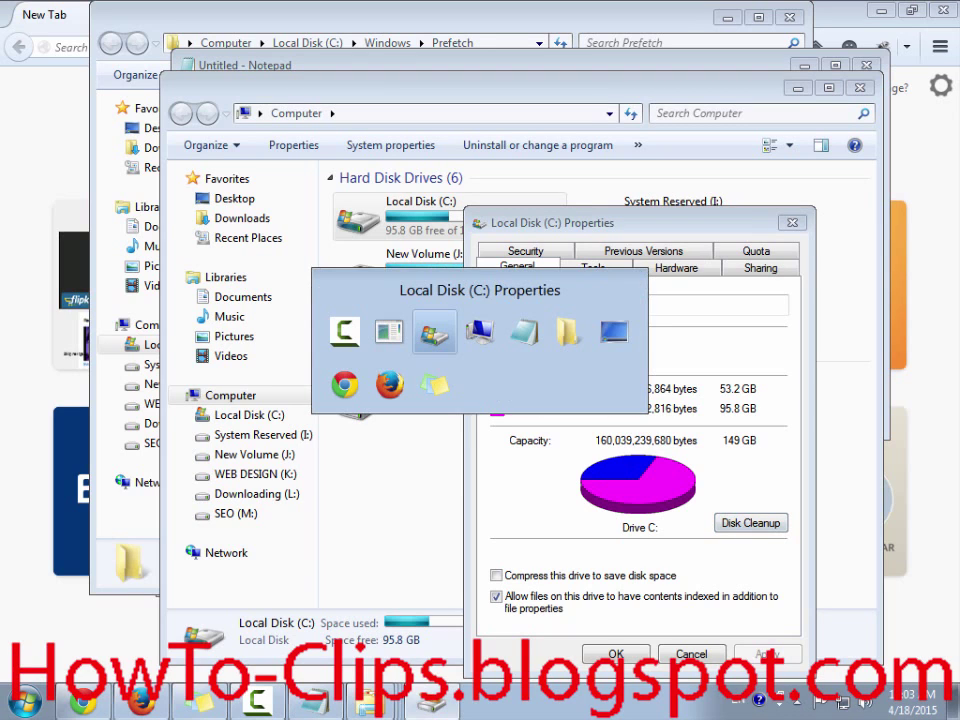
{"action": "key", "text": "Tab"}
{"action": "key", "text": "shift+Tab"}
{"action": "key", "text": "shift+Tab"}
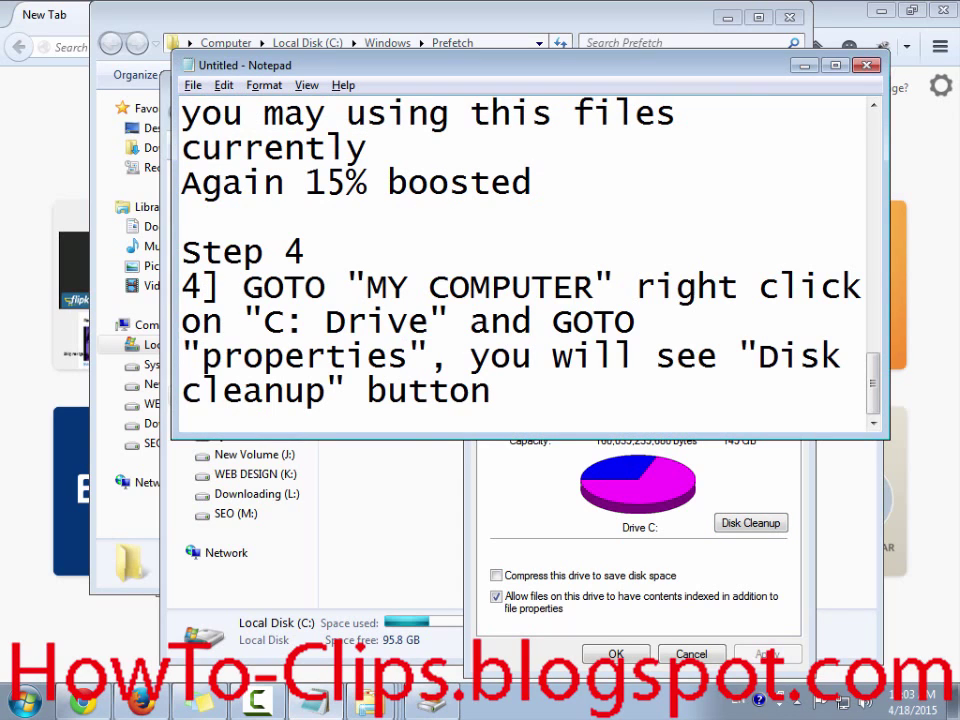
Extend instruction 4 in Notepad with the text press the button, and switch to the Local Disk (C:) properties
{"action": "type", "text": "pres"}
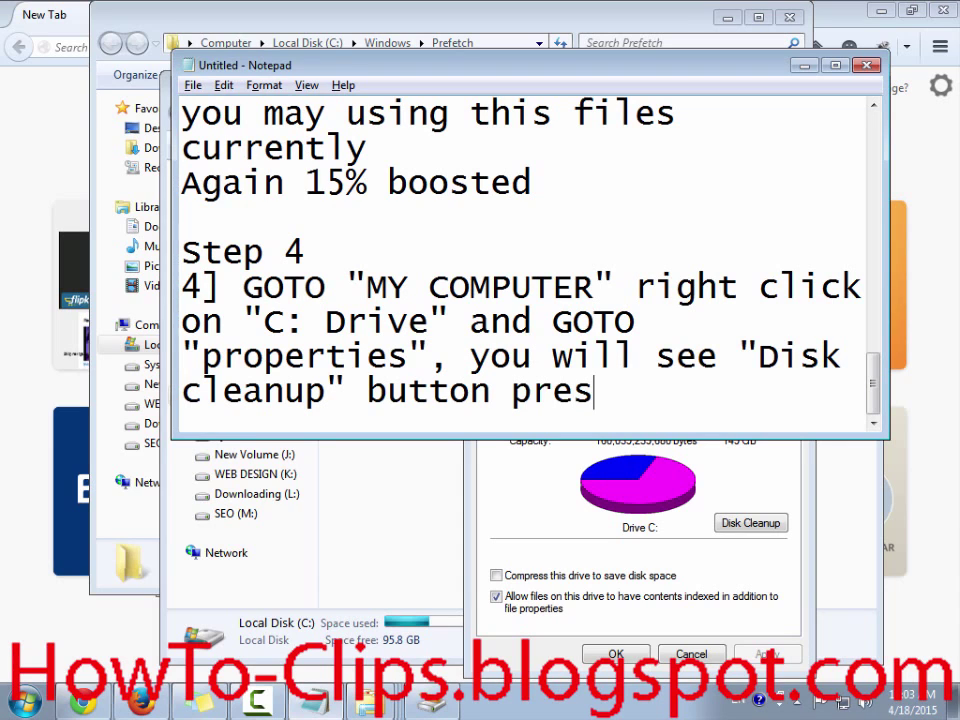
{"action": "type", "text": "s the button"}
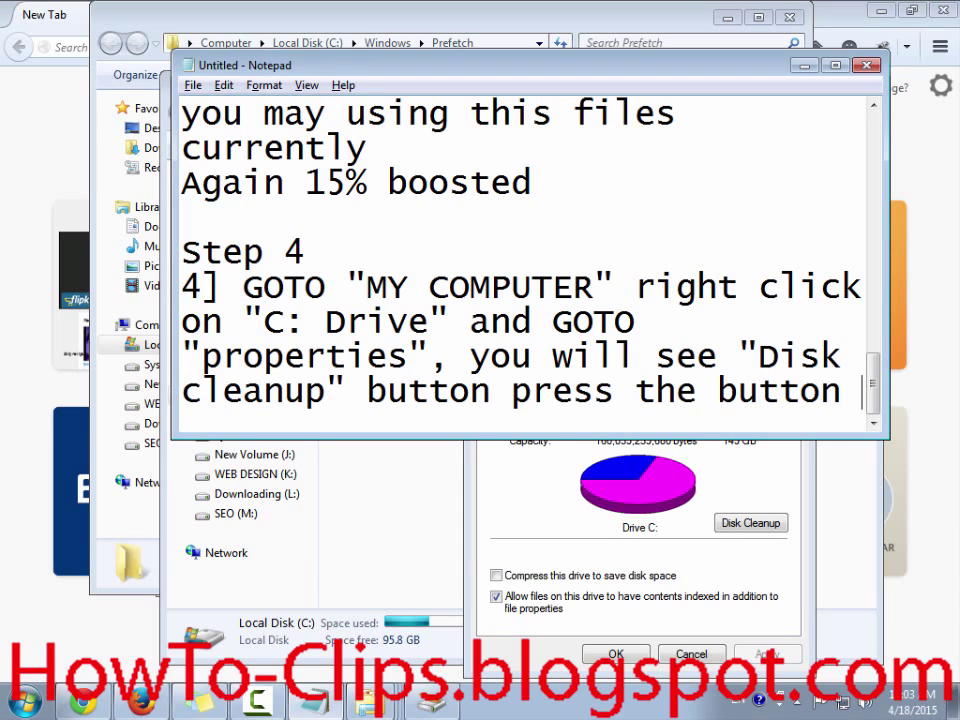
{"action": "key", "text": "alt+Tab"}
{"action": "key", "text": "alt+Tab"}
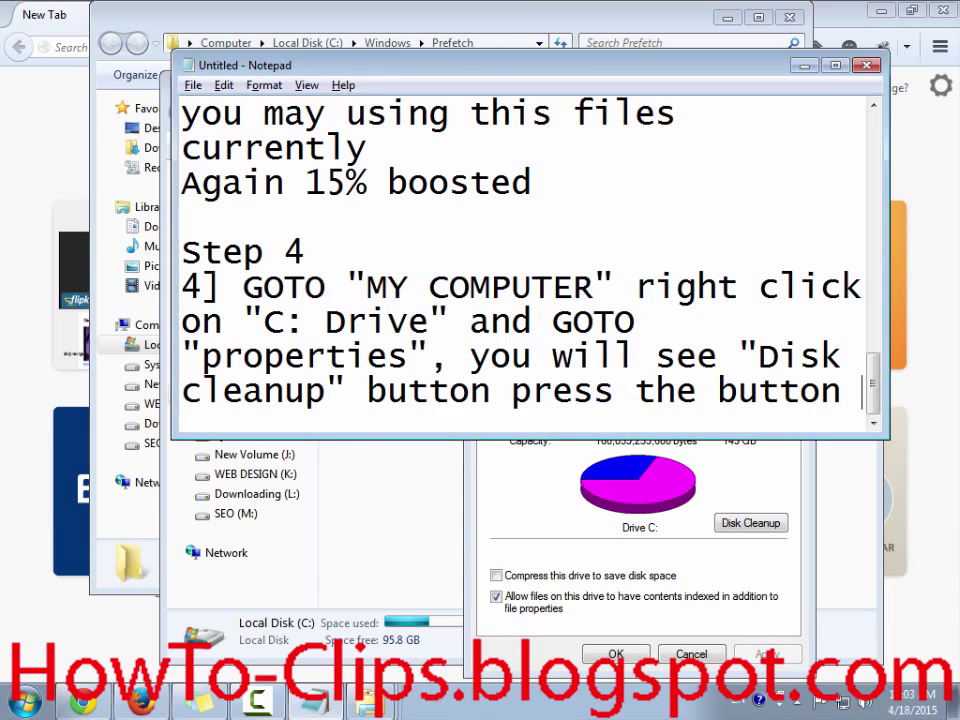
{"action": "key", "text": "alt+Tab"}
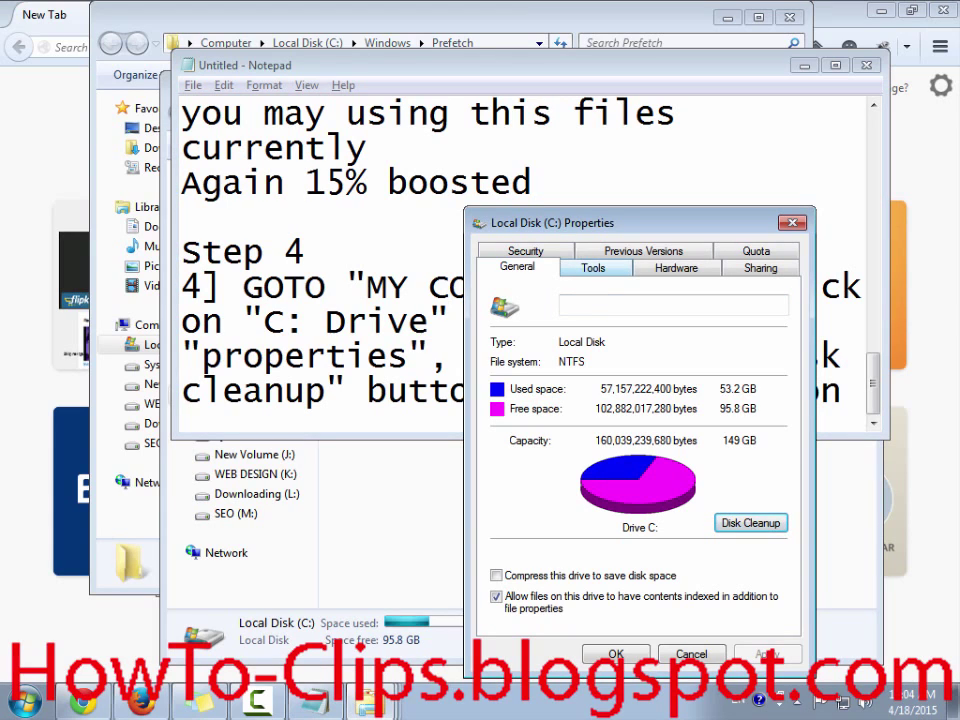
Try to start Disk Cleanup for Local Disk (C:) by reopening its properties from the Computer window
{"action": "key", "text": "alt+Tab"}
{"action": "key", "text": "alt+Tab"}
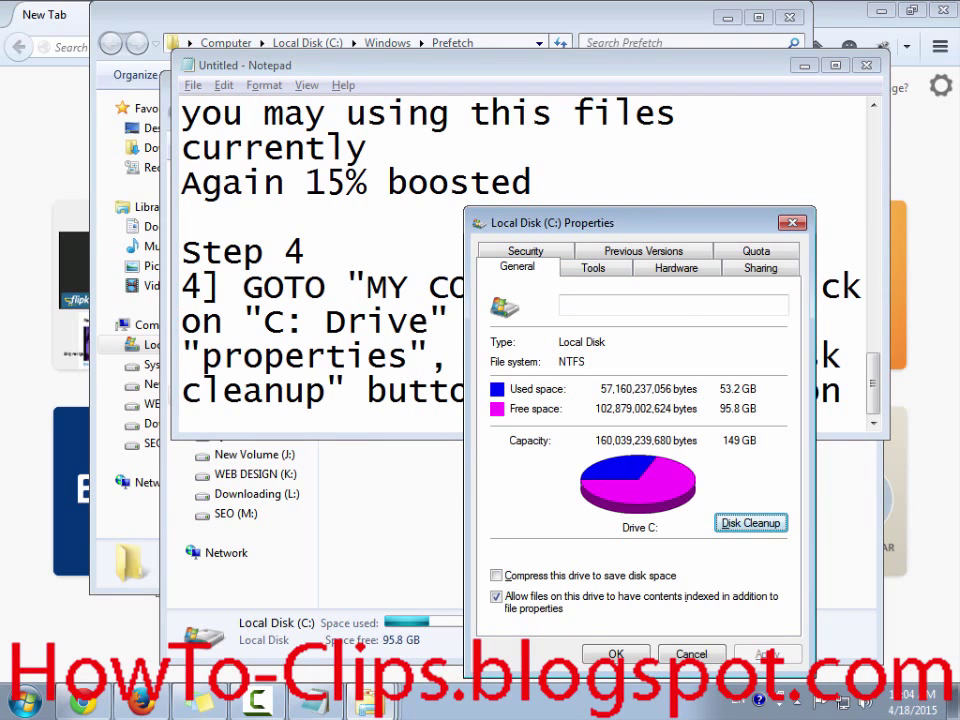
{"action": "key", "text": "alt+Tab"}
{"action": "key", "text": "alt+Tab"}
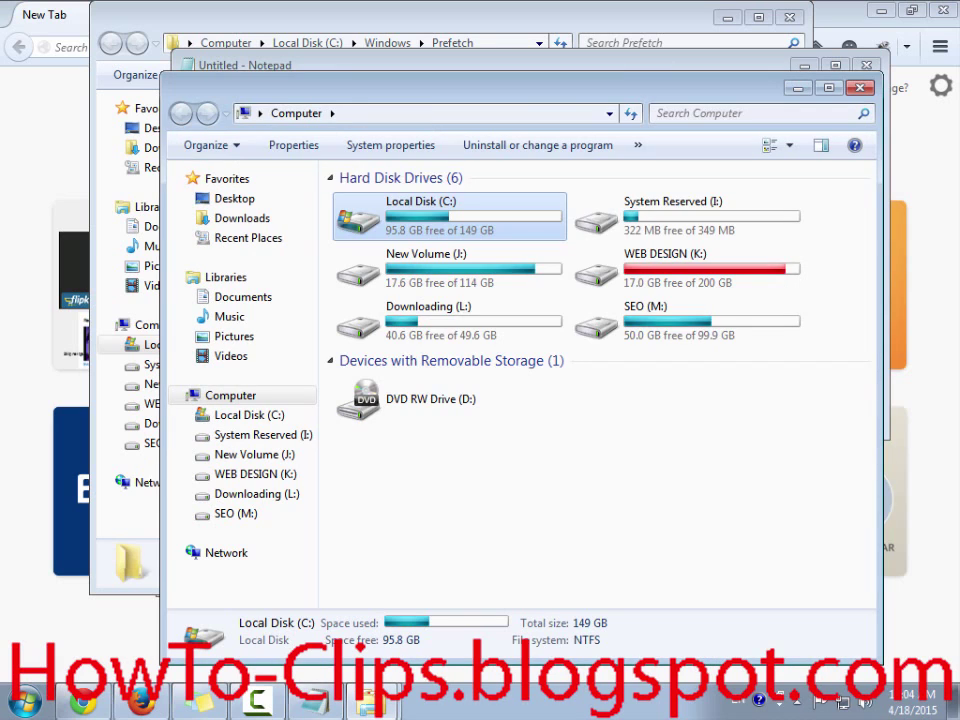
{"action": "key", "text": "shift+F10"}
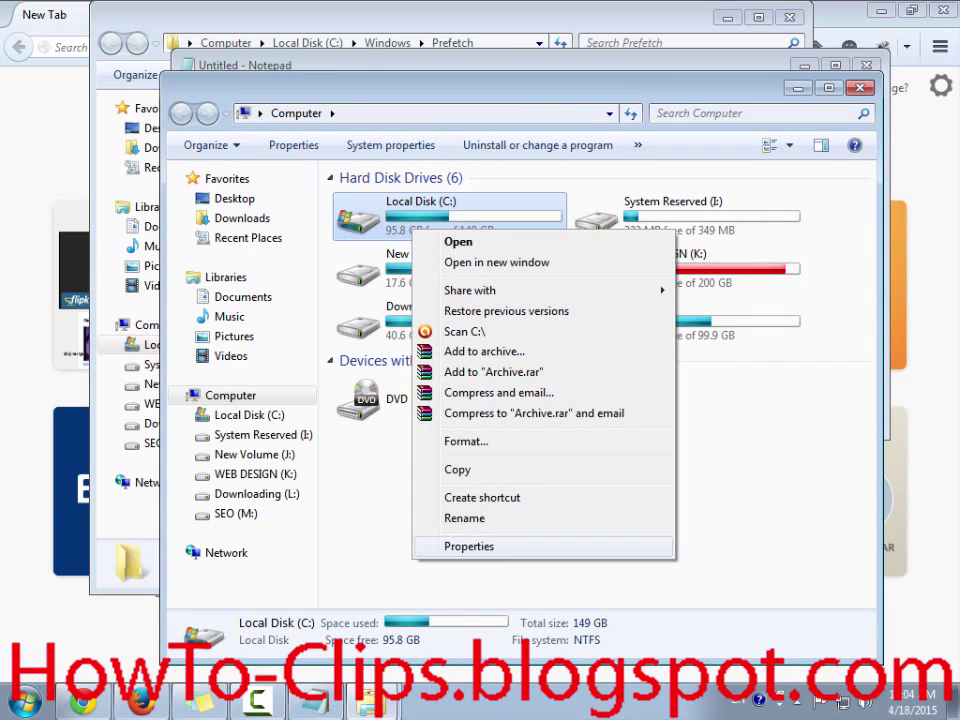
{"action": "key", "text": "Up"}
{"action": "key", "text": "Return"}
{"action": "key", "text": "Tab"}
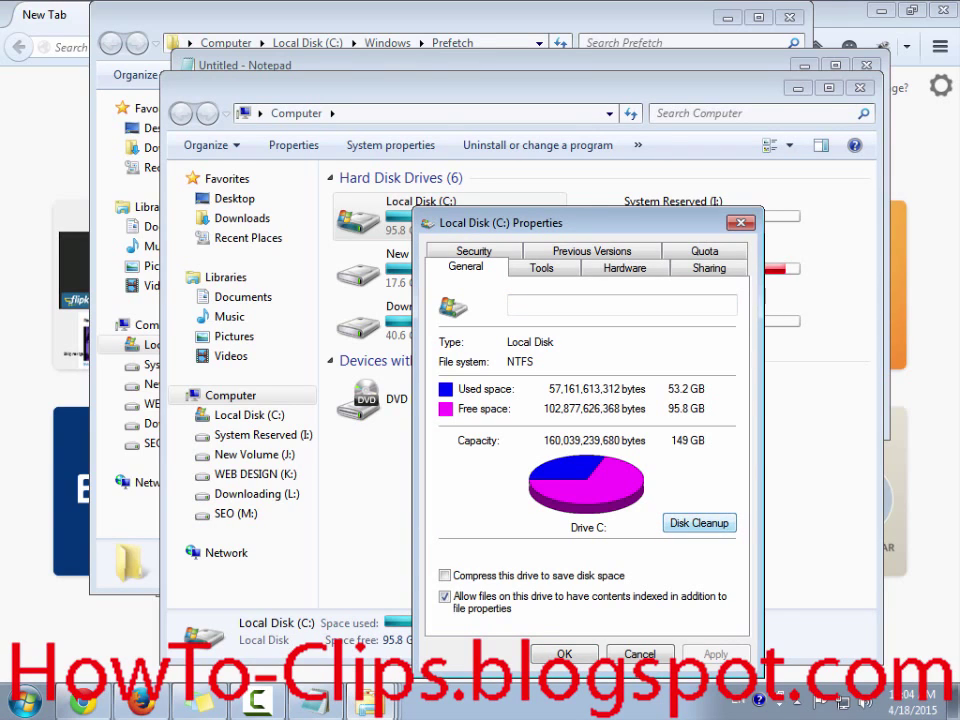
{"action": "key", "text": "Escape"}
{"action": "key", "text": "alt+Tab"}
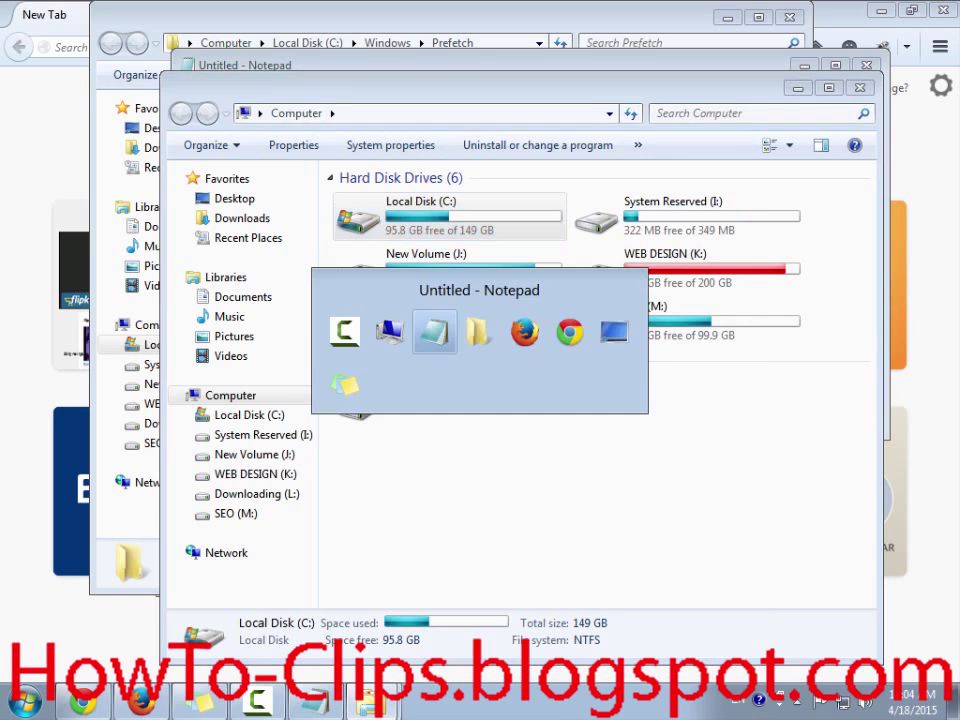
{"action": "key", "text": "Escape"}
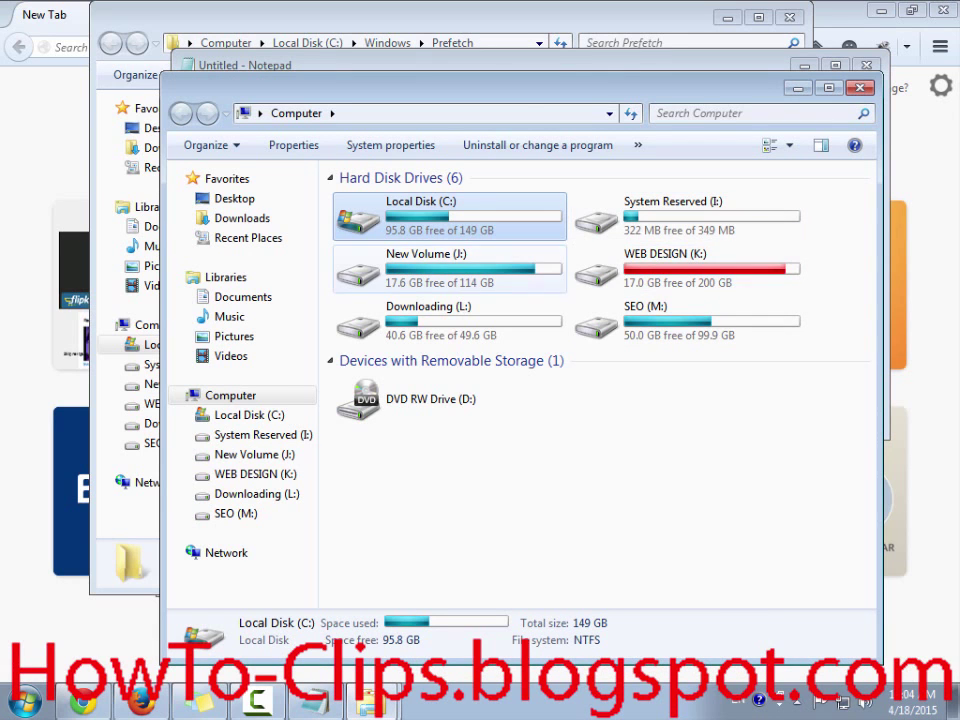
Try Disk Cleanup from the properties of WEB DESIGN (K:) and New Volume (J:), closing each drive's properties
{"action": "right_click", "coordinate": [630, 255]}
{"action": "left_click", "coordinate": [685, 589]}
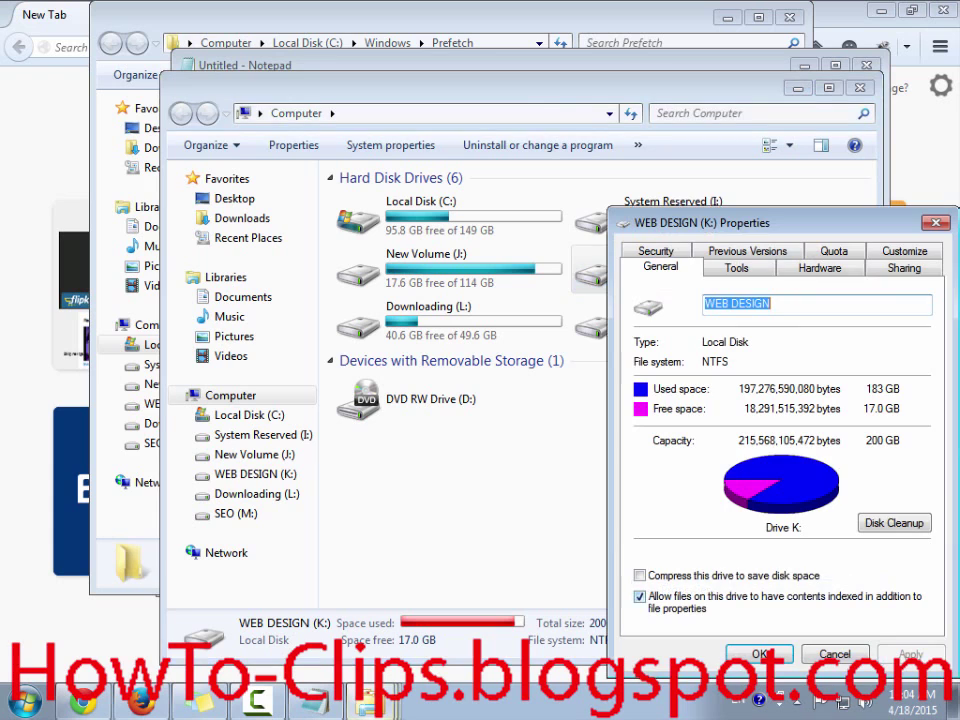
{"action": "left_click", "coordinate": [893, 522]}
{"action": "key", "text": "Escape"}
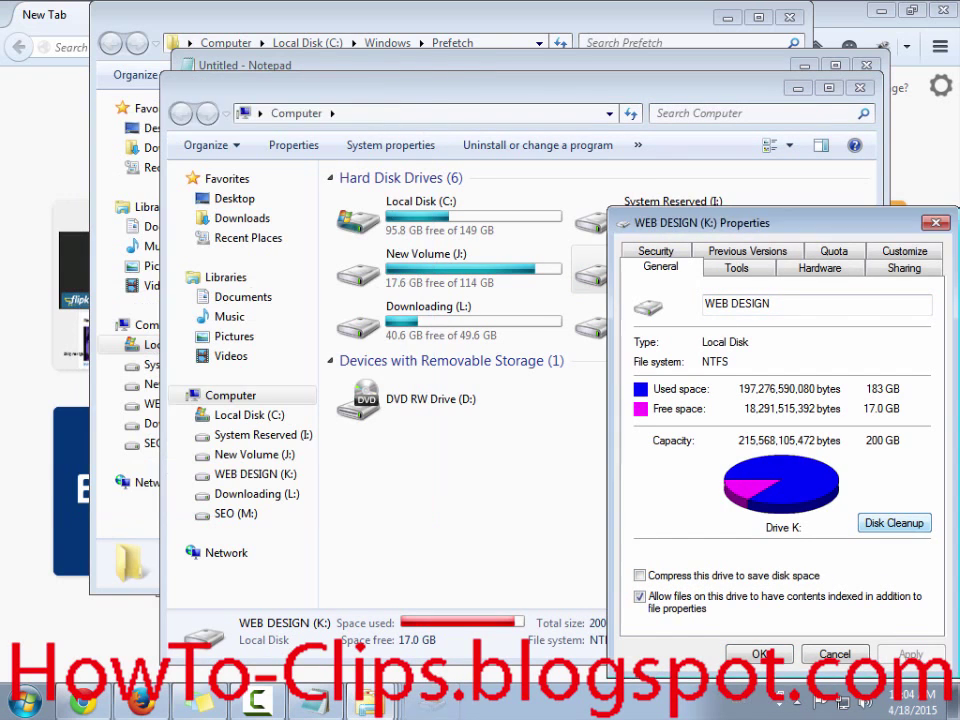
{"action": "key", "text": "Escape"}
{"action": "right_click", "coordinate": [450, 270]}
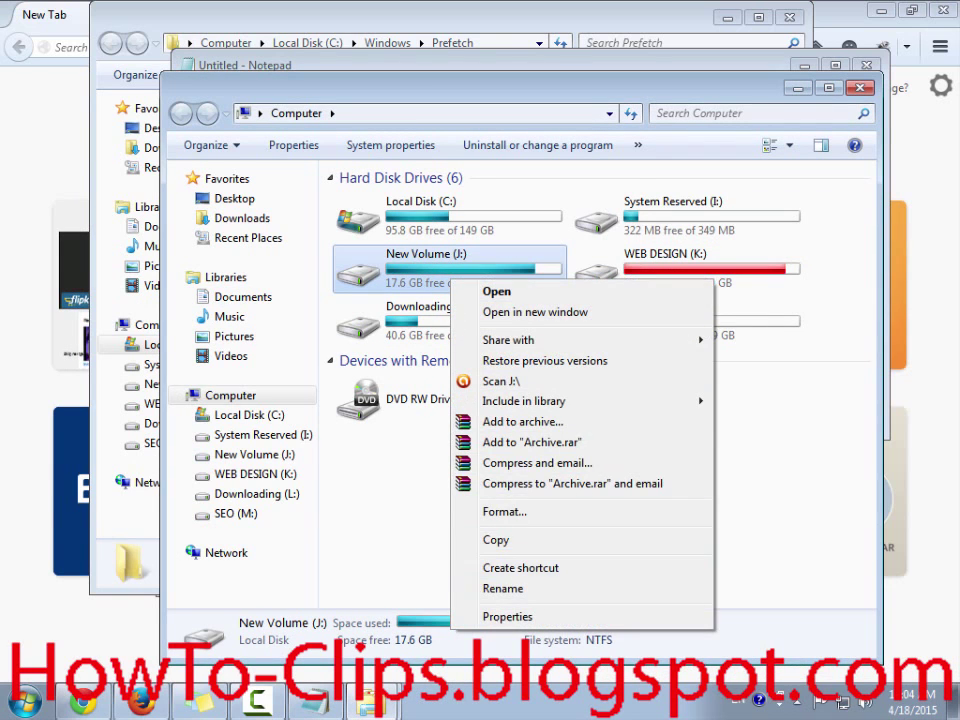
{"action": "left_click", "coordinate": [508, 615]}
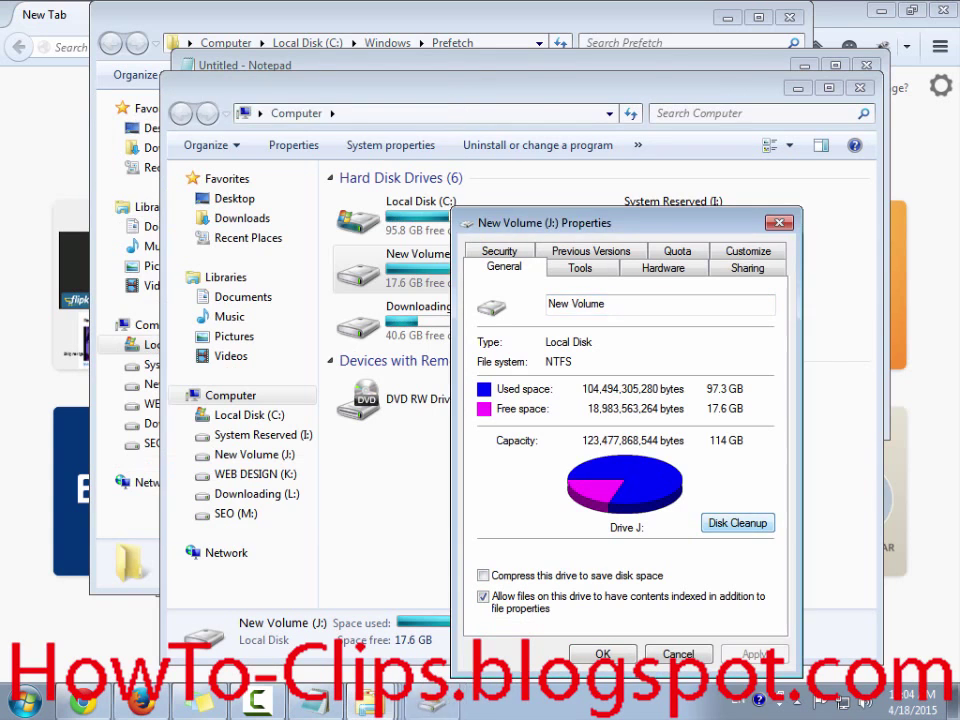
{"action": "key", "text": "Escape"}
Open the Local Disk (C:) properties, start Disk Cleanup for the drive, and return to the Notepad instructions
{"action": "right_click", "coordinate": [527, 212]}
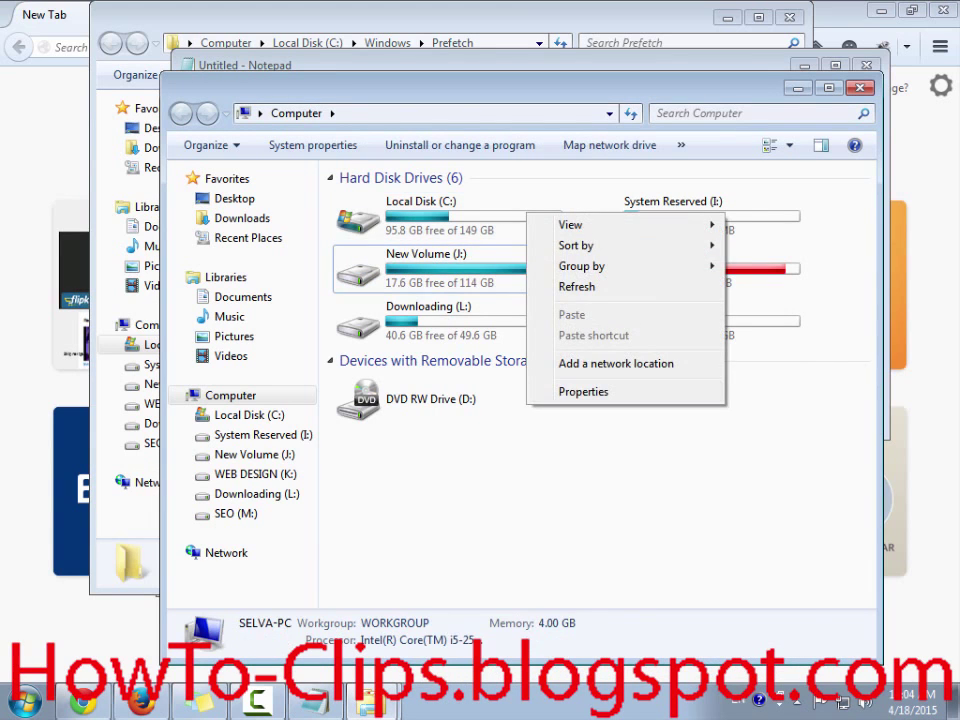
{"action": "right_click", "coordinate": [440, 218]}
{"action": "left_click", "coordinate": [500, 540]}
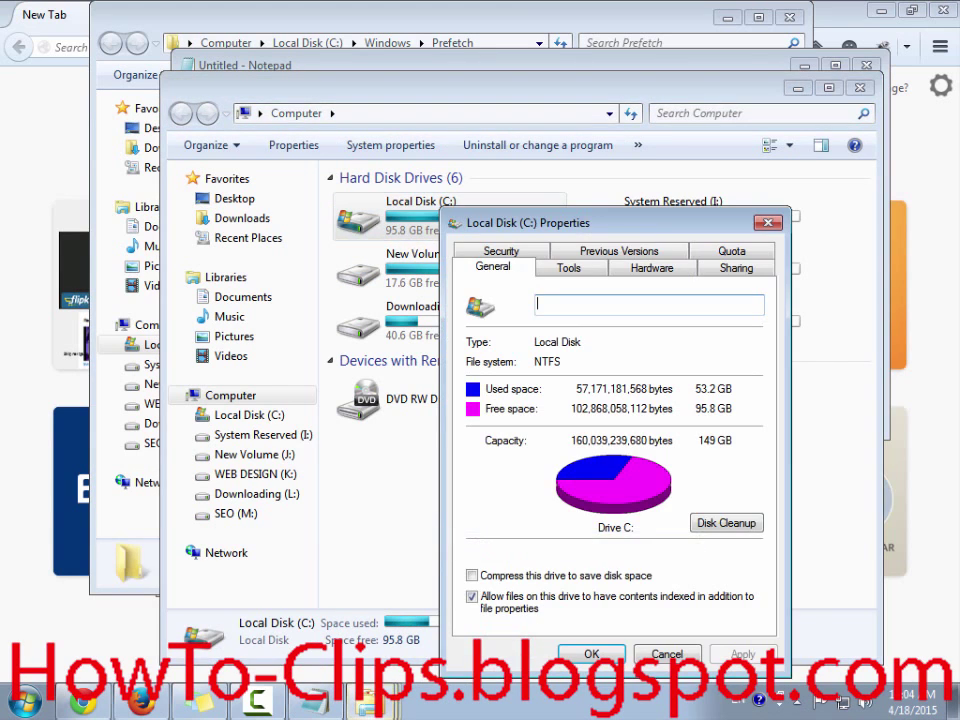
{"action": "left_click", "coordinate": [726, 522]}
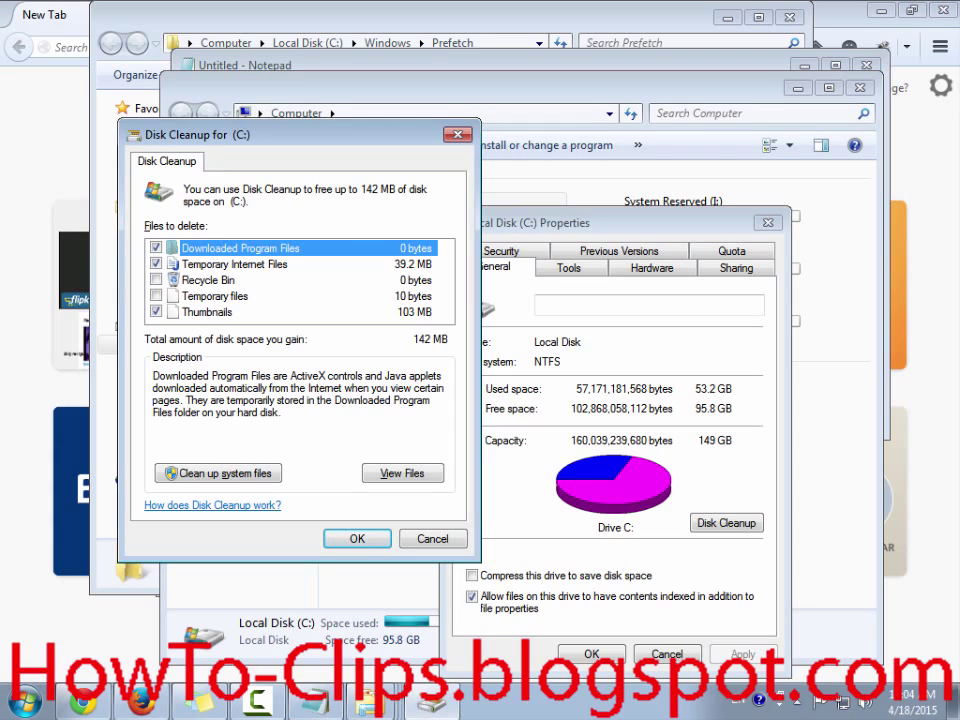
{"action": "key", "text": "alt+Tab"}
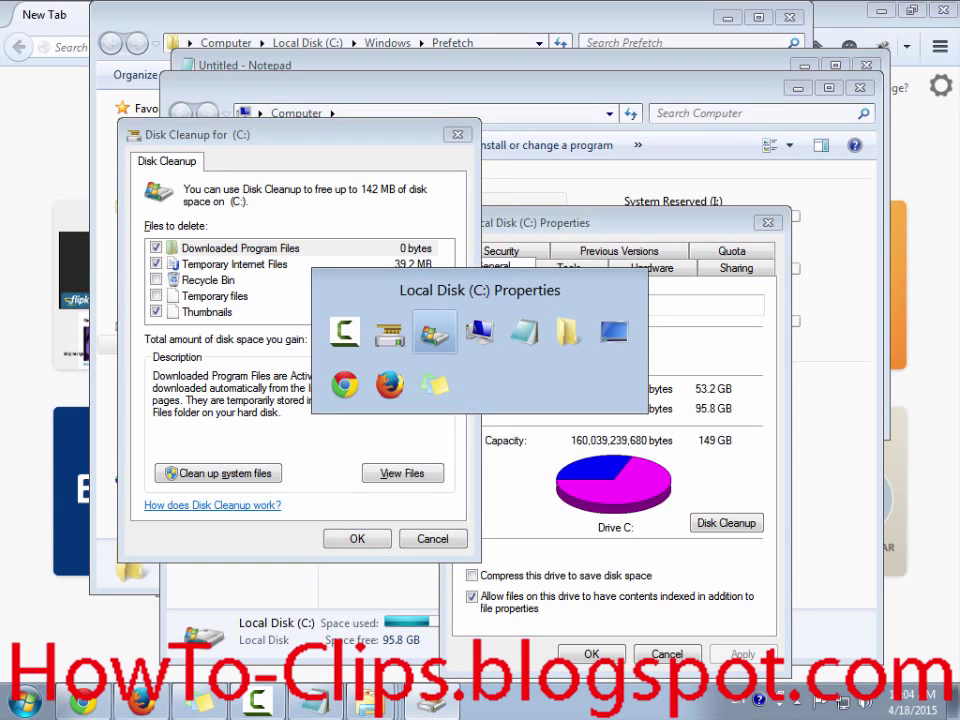
{"action": "key", "text": "alt+Tab"}
{"action": "key", "text": "alt+Tab"}
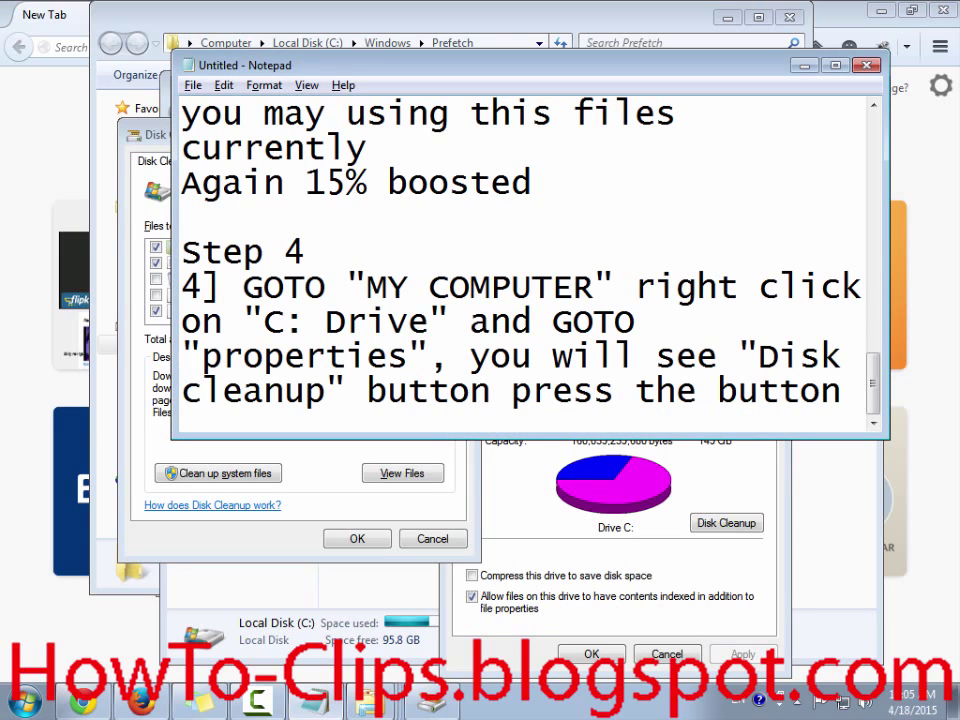
Add a new line below the Step 4 instructions at the end of the notes
{"action": "left_click_drag", "start_coordinate": [243, 287], "coordinate": [800, 390]}
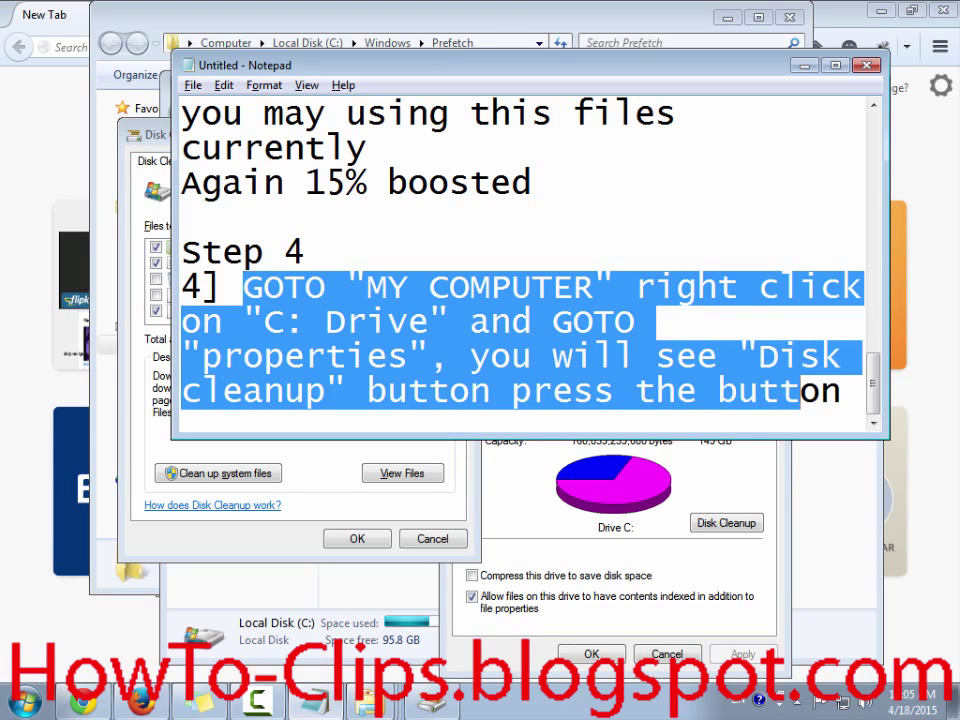
{"action": "left_click", "coordinate": [842, 390]}
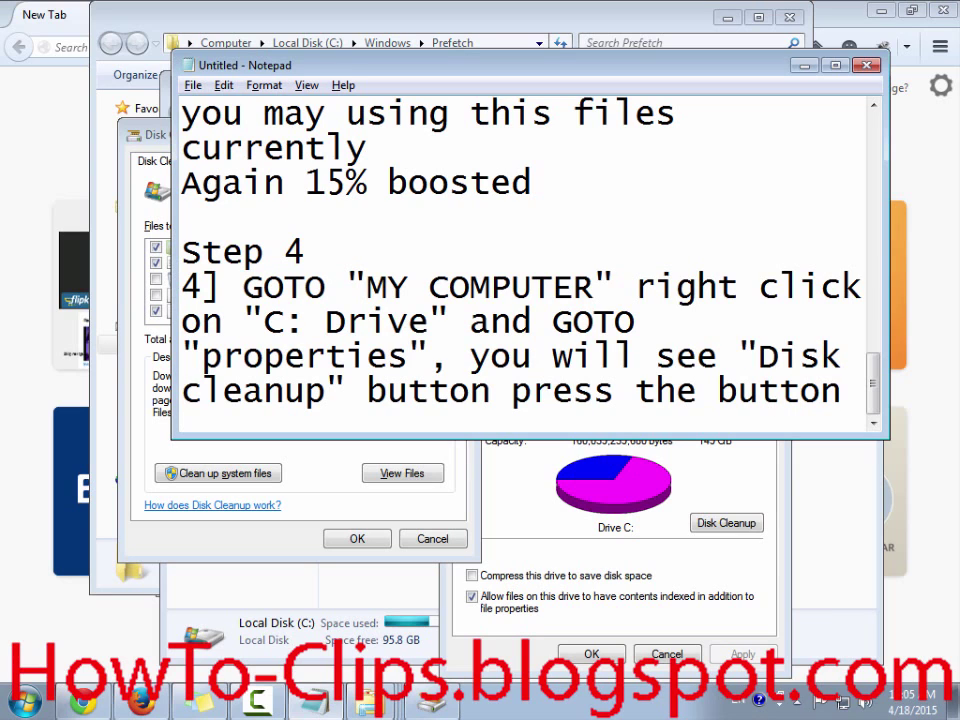
{"action": "key", "text": "Return"}
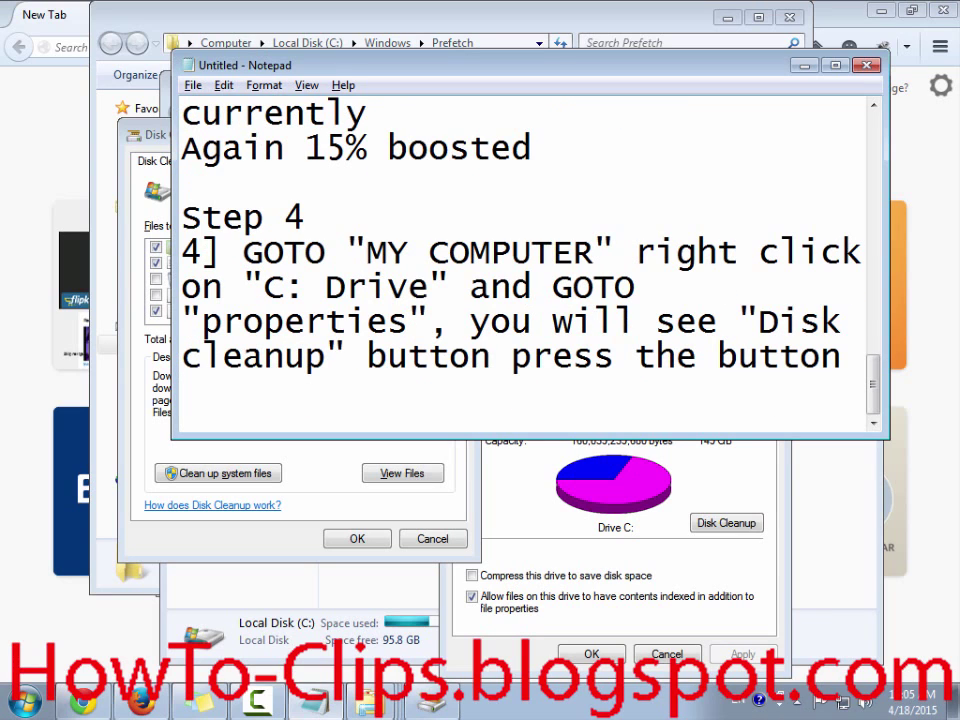
Switch to Disk Cleanup for C: and view the descriptions of Temporary Internet Files and Thumbnails
{"action": "key", "text": "alt+Tab"}
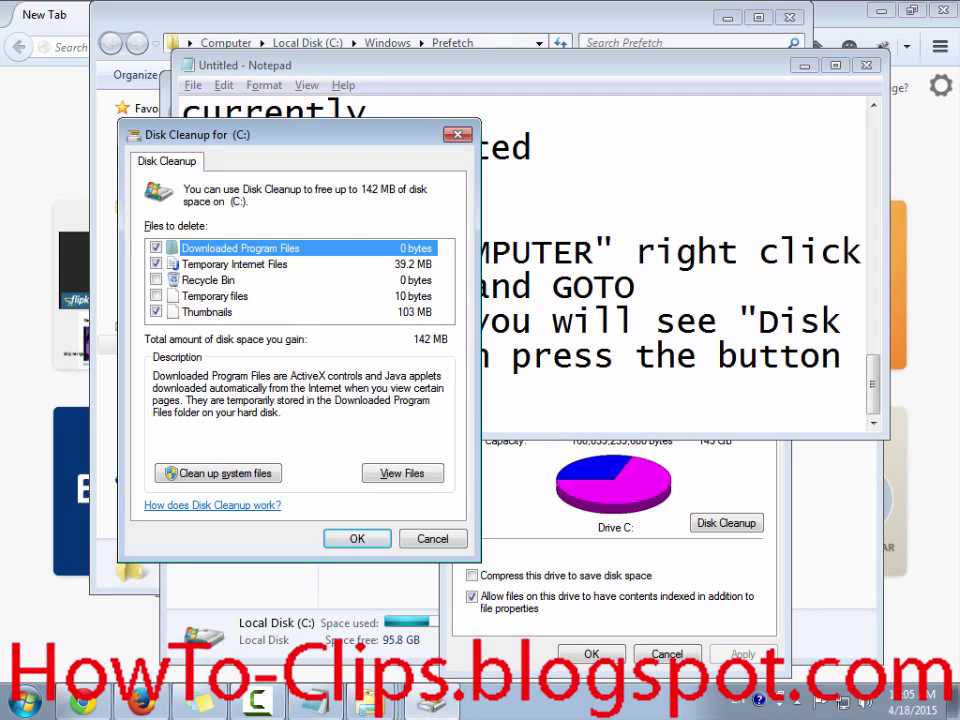
{"action": "left_click", "coordinate": [234, 264]}
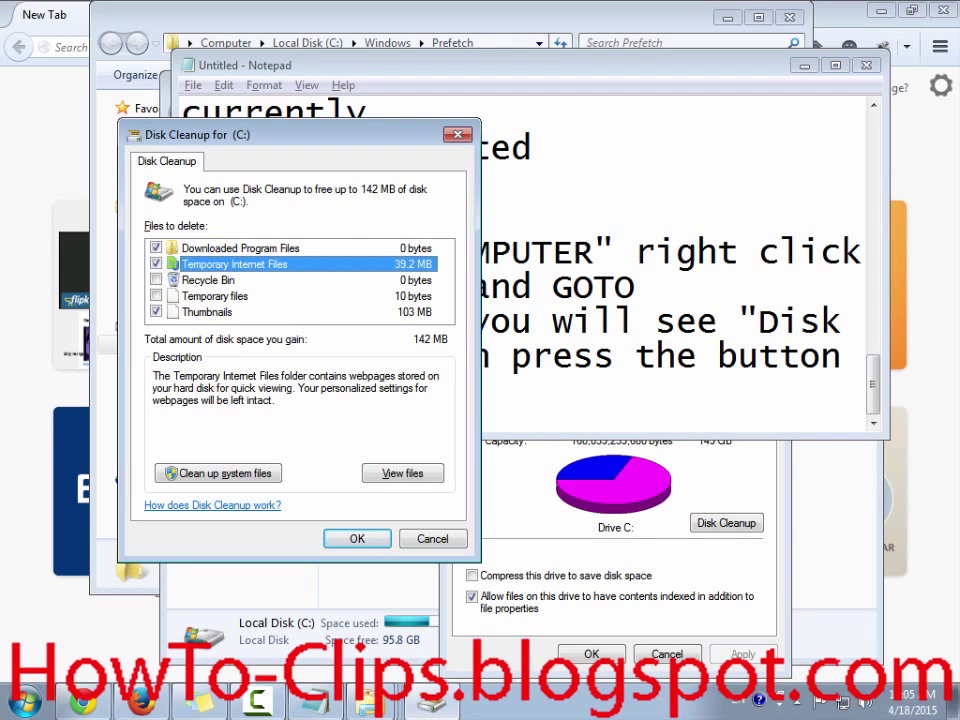
{"action": "left_click", "coordinate": [207, 312]}
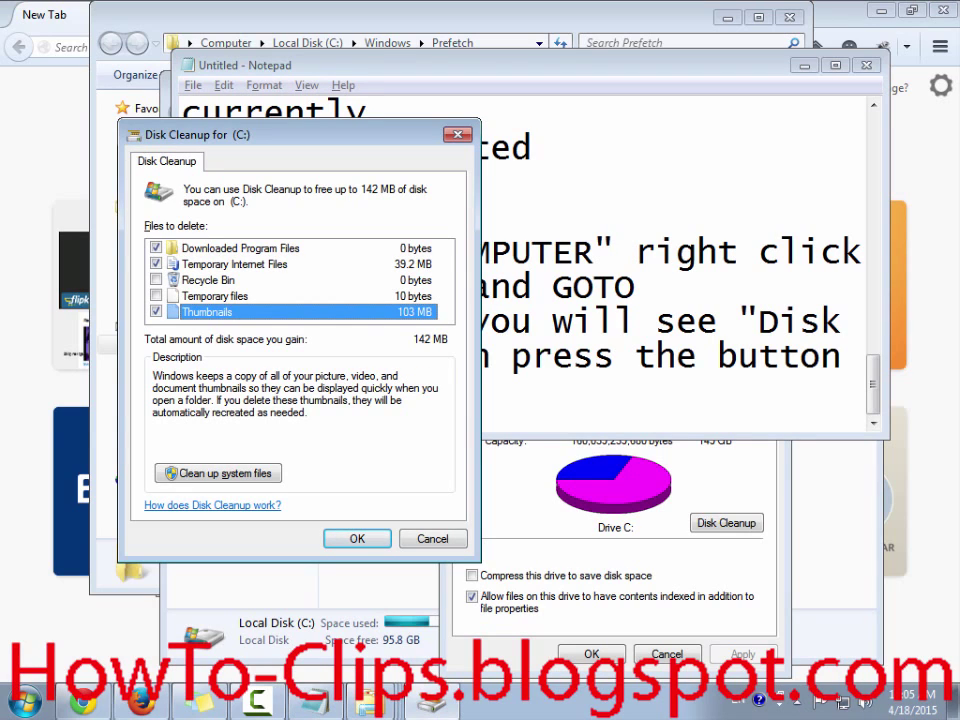
Return to Notepad, move its window clear of the Disk Cleanup list, and write "Here you will find list of" on the new line
{"action": "key", "text": "alt+Tab"}
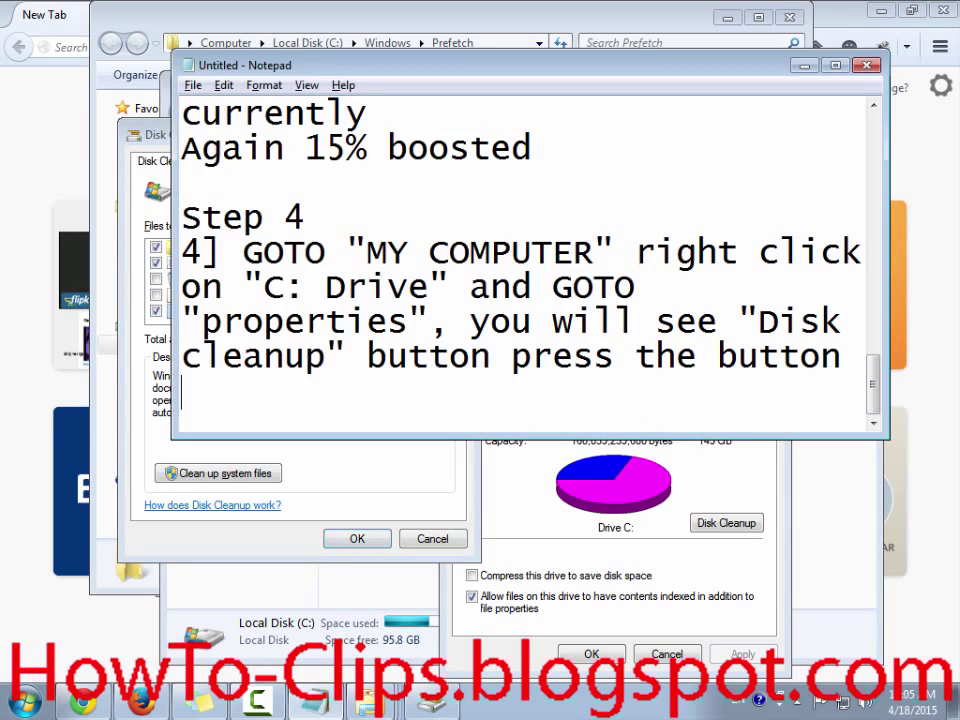
{"action": "left_click_drag", "start_coordinate": [400, 65], "coordinate": [639, 65]}
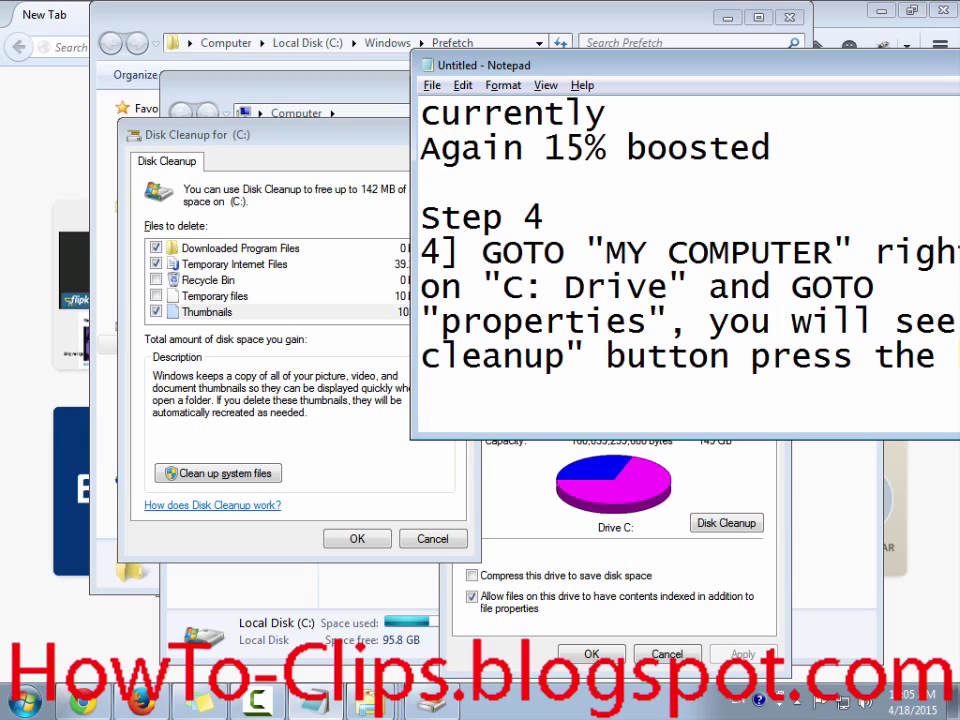
{"action": "type", "text": "Here"}
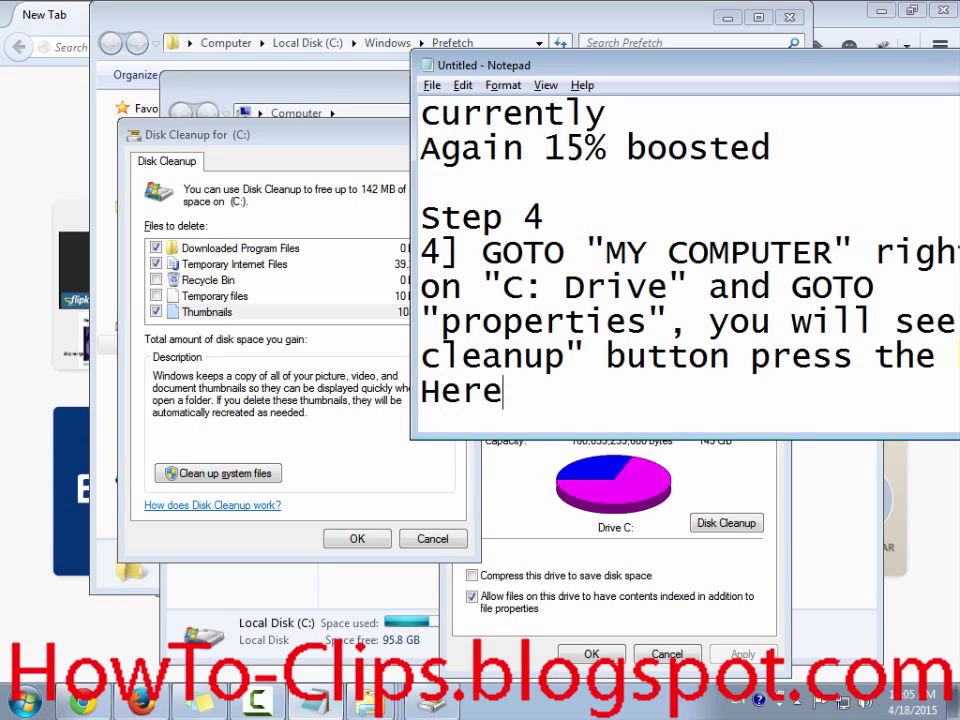
{"action": "type", "text": " yo"}
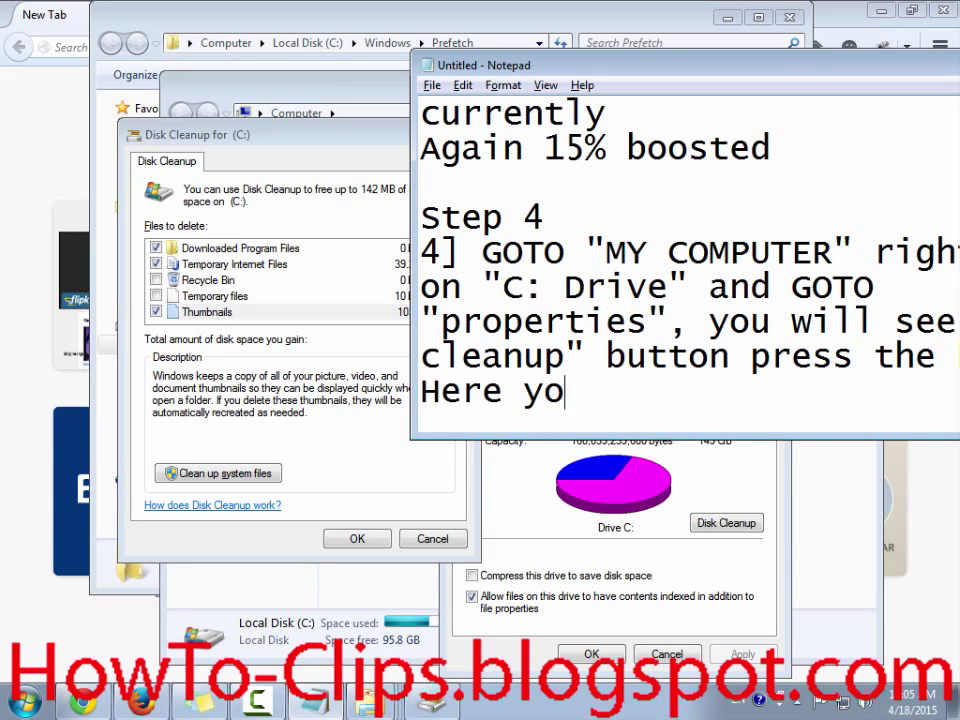
{"action": "type", "text": "u e"}
{"action": "key", "text": "BackSpace"}
{"action": "type", "text": "will"}
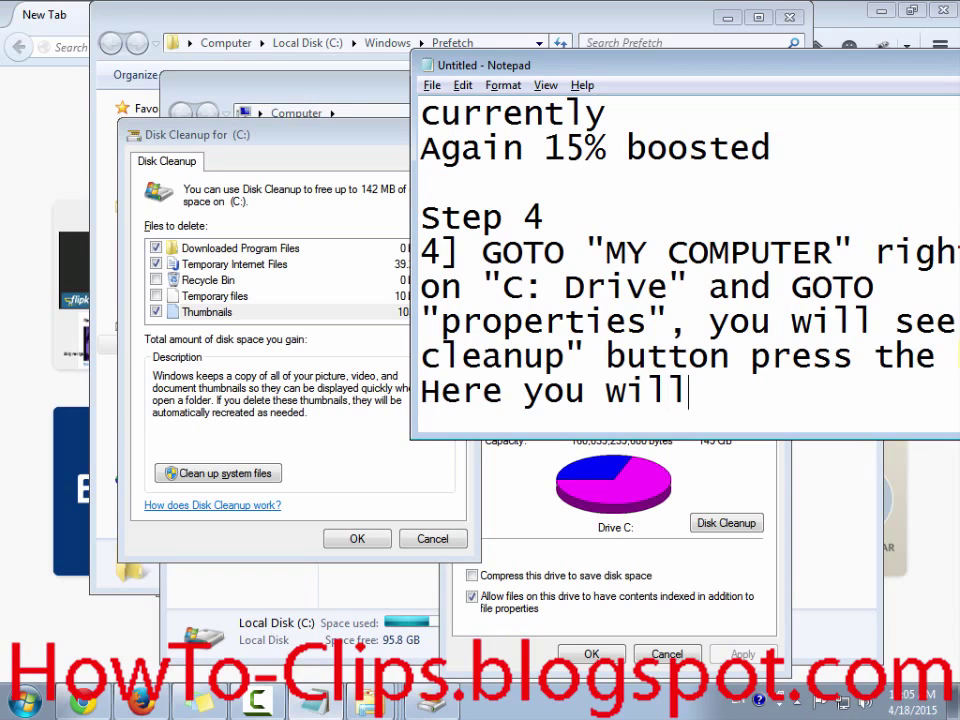
{"action": "type", "text": " find "}
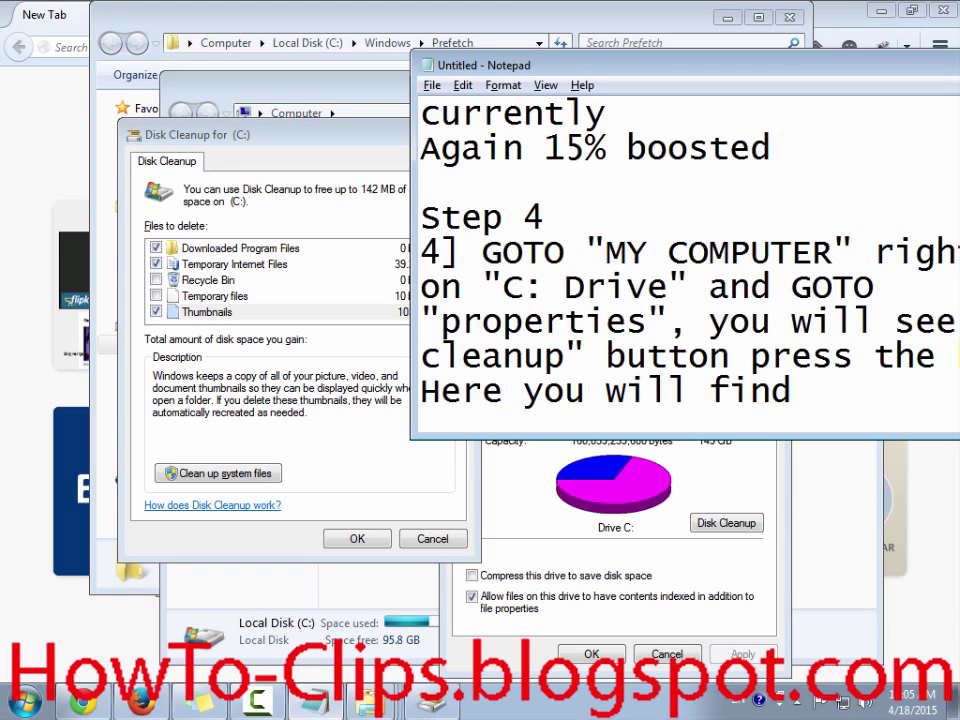
{"action": "type", "text": "list of"}
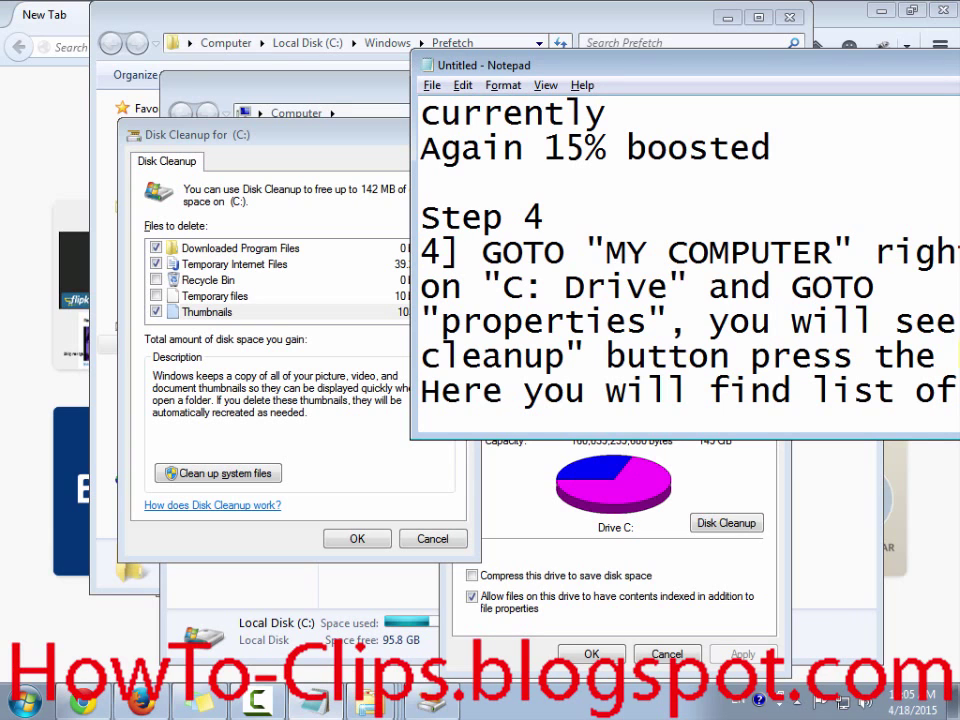
Maximize the Notepad window, add an opening quotation mark after "list of", and insert several blank lines below that line
{"action": "left_click_drag", "start_coordinate": [480, 65], "coordinate": [200, 97]}
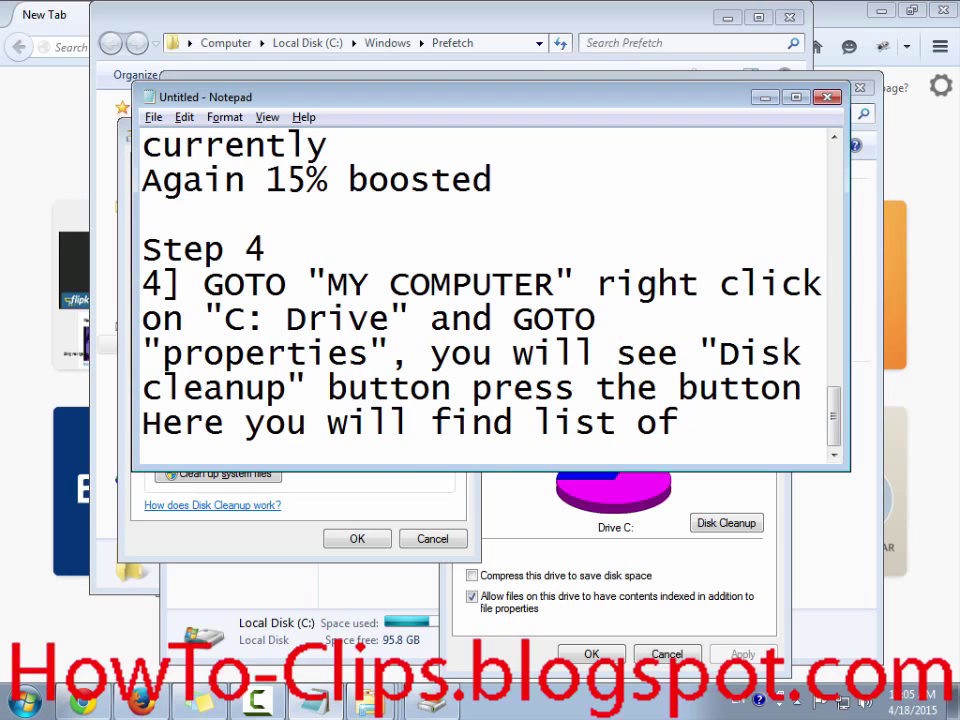
{"action": "key", "text": "super+Up"}
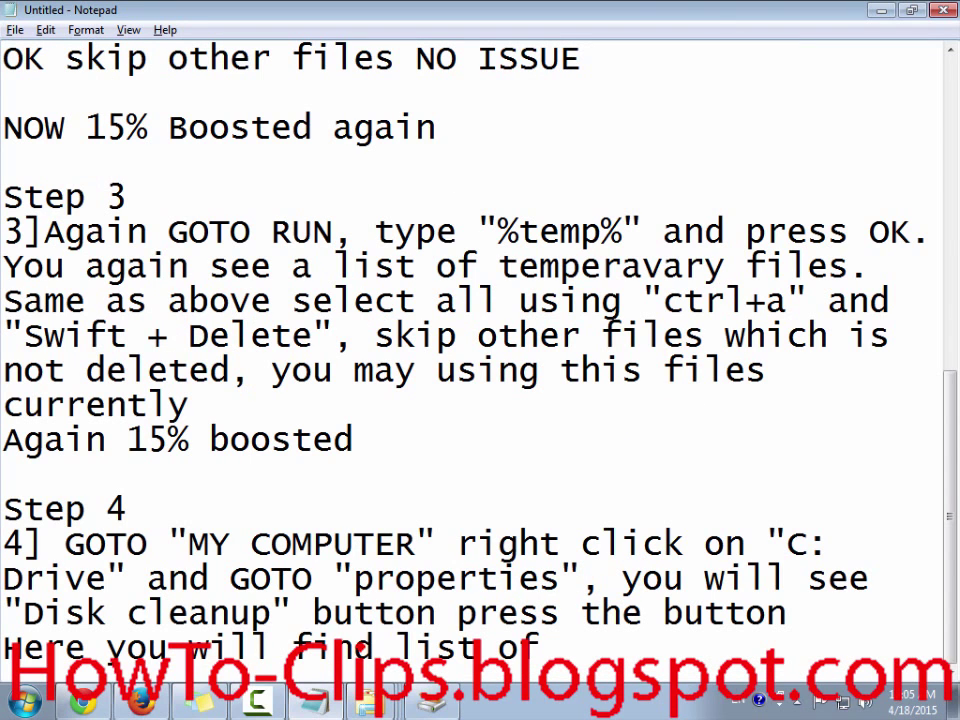
{"action": "type", "text": "\""}
{"action": "key", "text": "Return"}
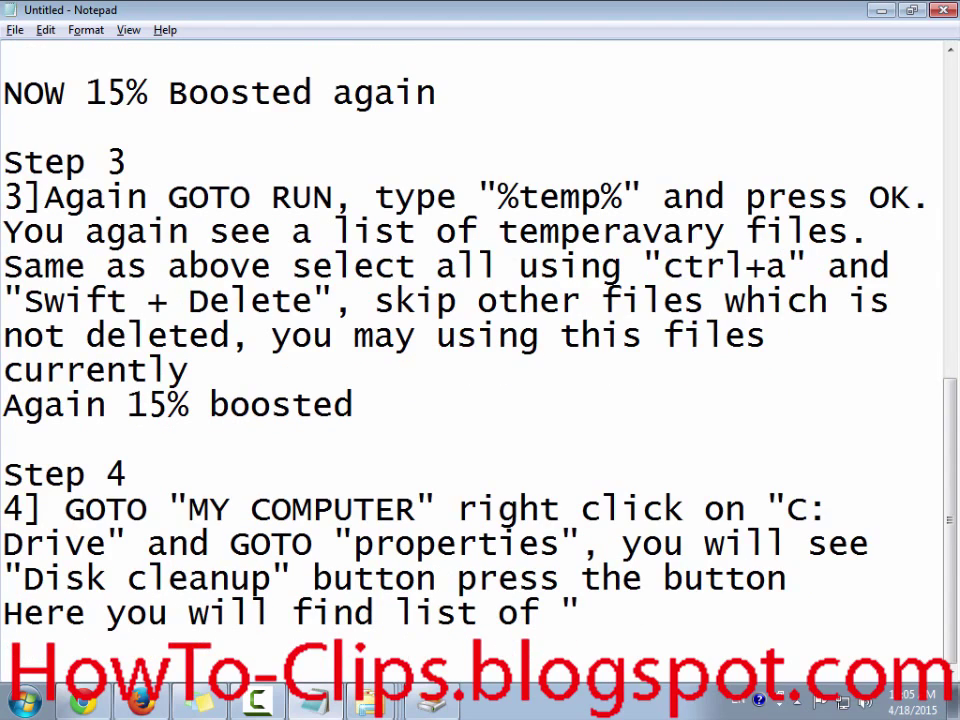
{"action": "key", "text": "Return"}
{"action": "key", "text": "Return"}
{"action": "key", "text": "Return"}
{"action": "key", "text": "Return"}
{"action": "key", "text": "Return"}
{"action": "key", "text": "Return"}
{"action": "key", "text": "Return"}
{"action": "key", "text": "Up"}
{"action": "key", "text": "Up"}
{"action": "key", "text": "Up"}
{"action": "key", "text": "Up"}
{"action": "key", "text": "Up"}
{"action": "key", "text": "Up"}
{"action": "key", "text": "Up"}
{"action": "key", "text": "Up"}
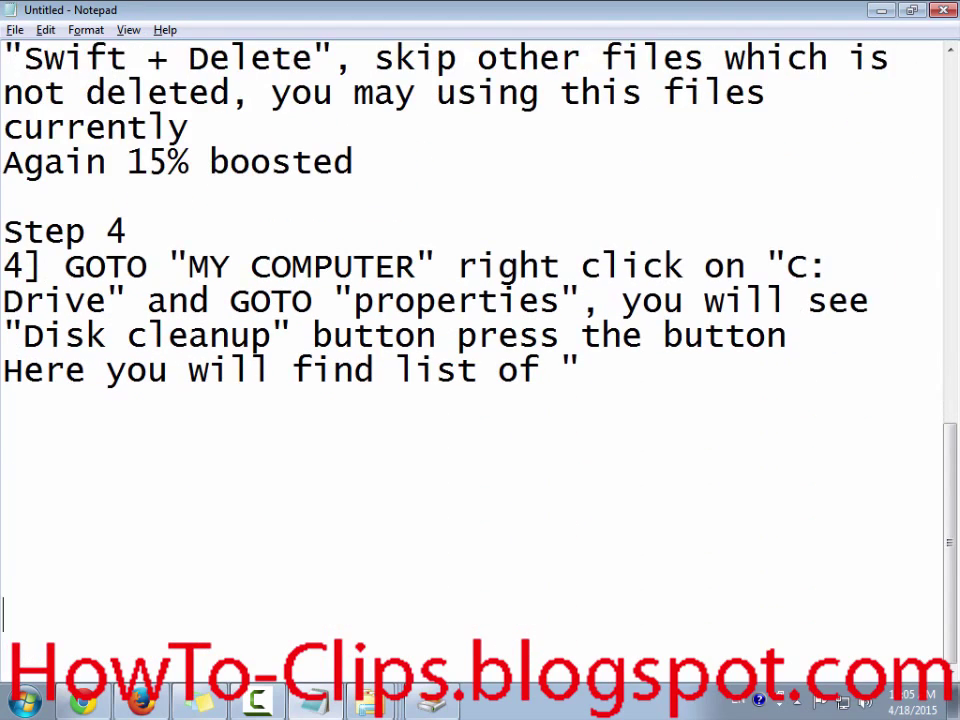
Complete the quoted phrase "Temporary files" after "list of", checking the category wording in Disk Cleanup
{"action": "key", "text": "End"}
{"action": "type", "text": "Temp files"}
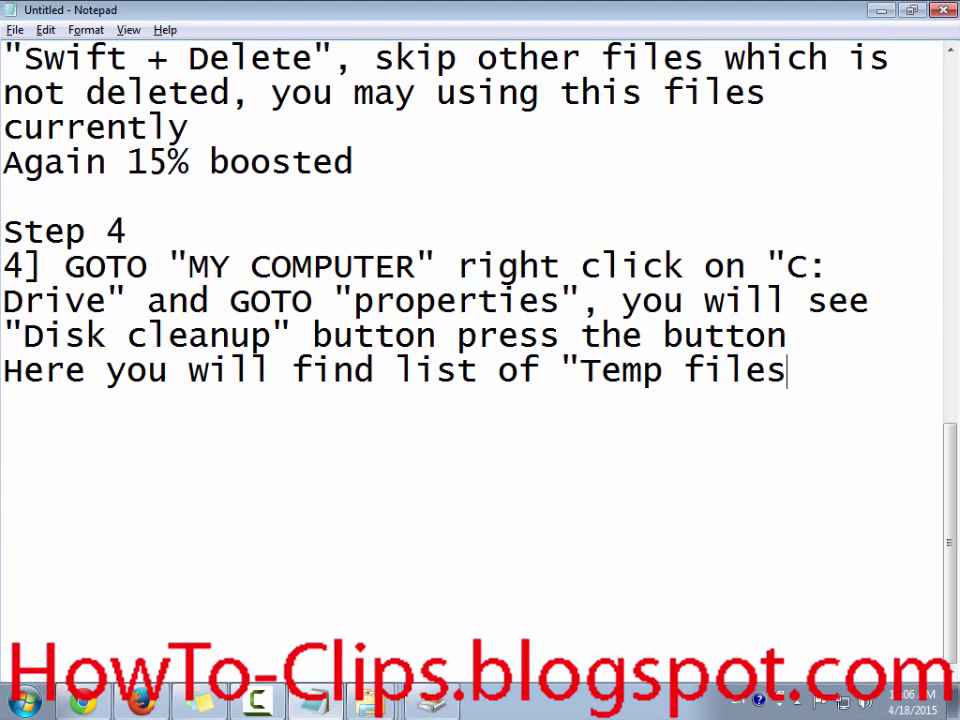
{"action": "key", "text": "alt+Tab"}
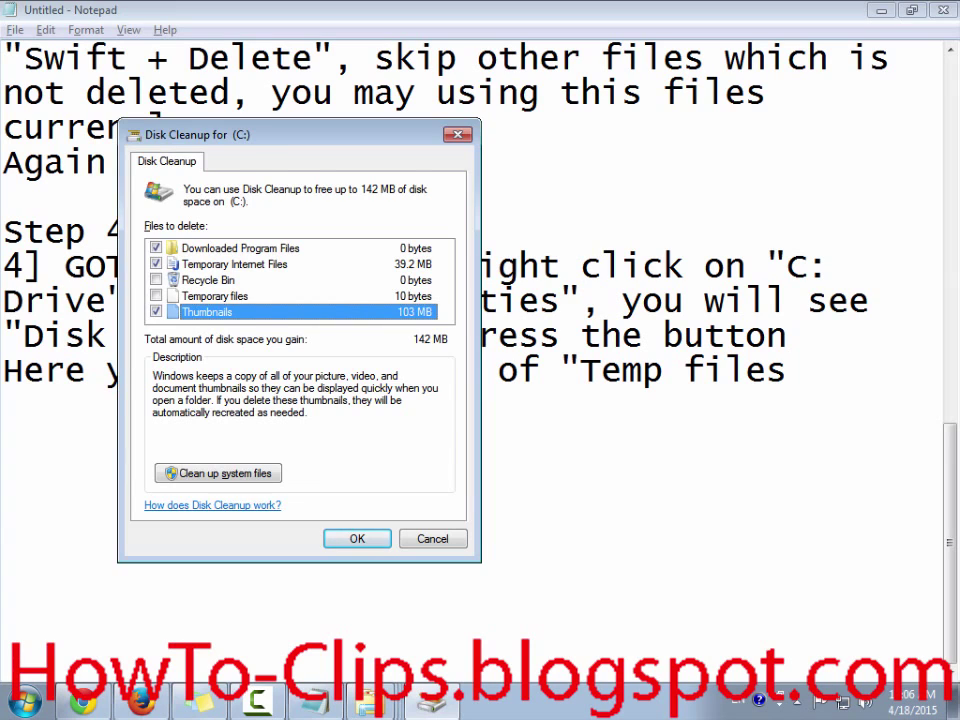
{"action": "key", "text": "alt+Tab"}
{"action": "type", "text": "orary"}
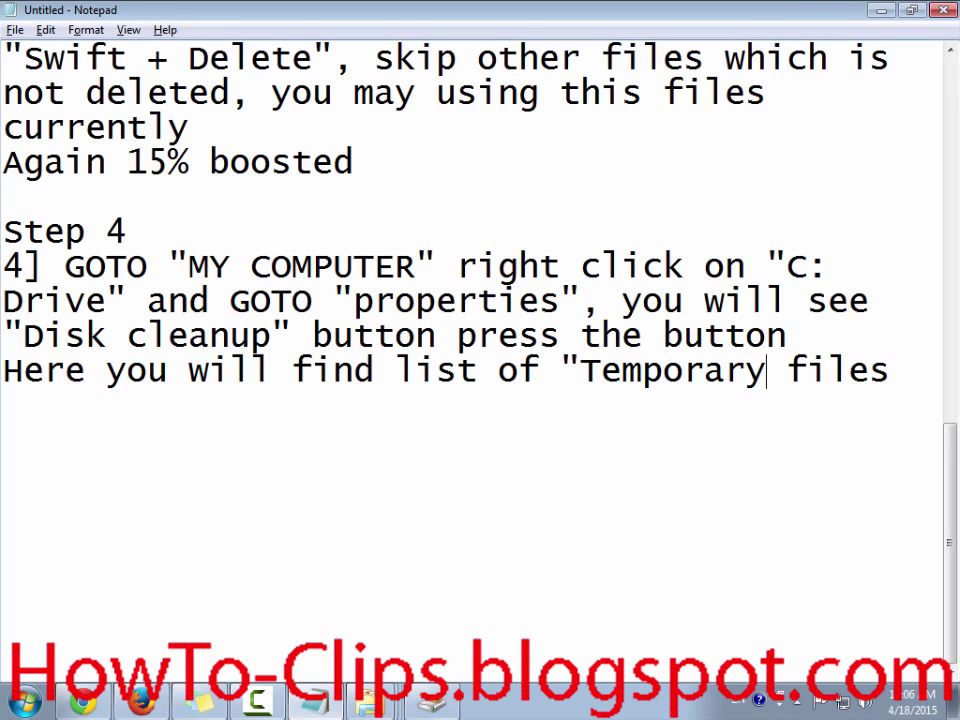
{"action": "type", "text": " files\""}
Continue the list in the notes with a comma and "Thumbnail" files etc., checking the category names in Disk Cleanup
{"action": "key", "text": "alt+Tab"}
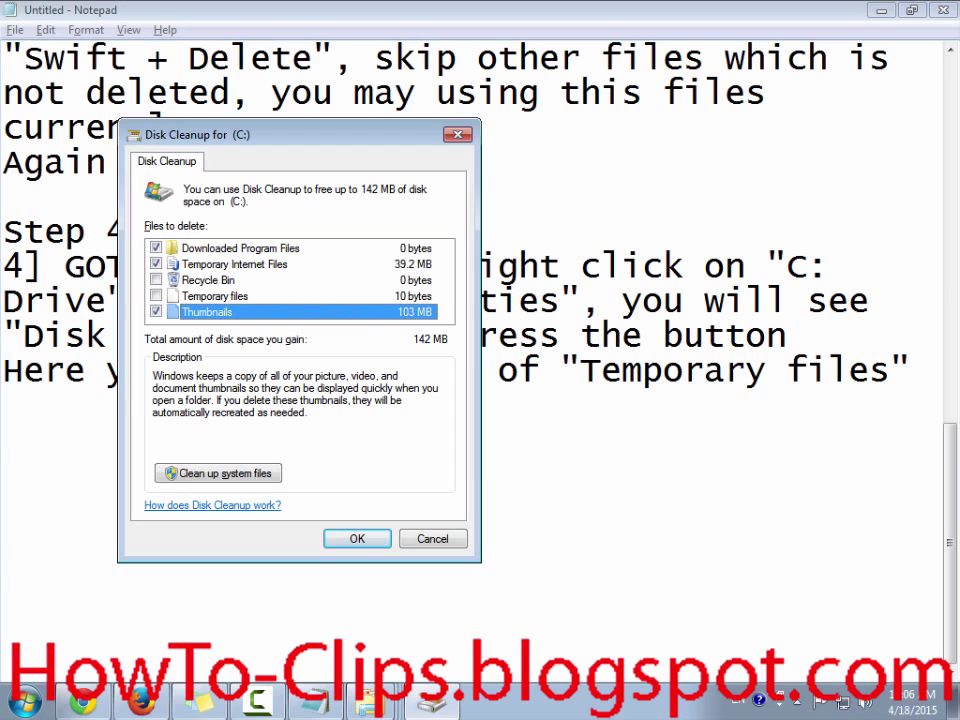
{"action": "key", "text": "alt+Tab"}
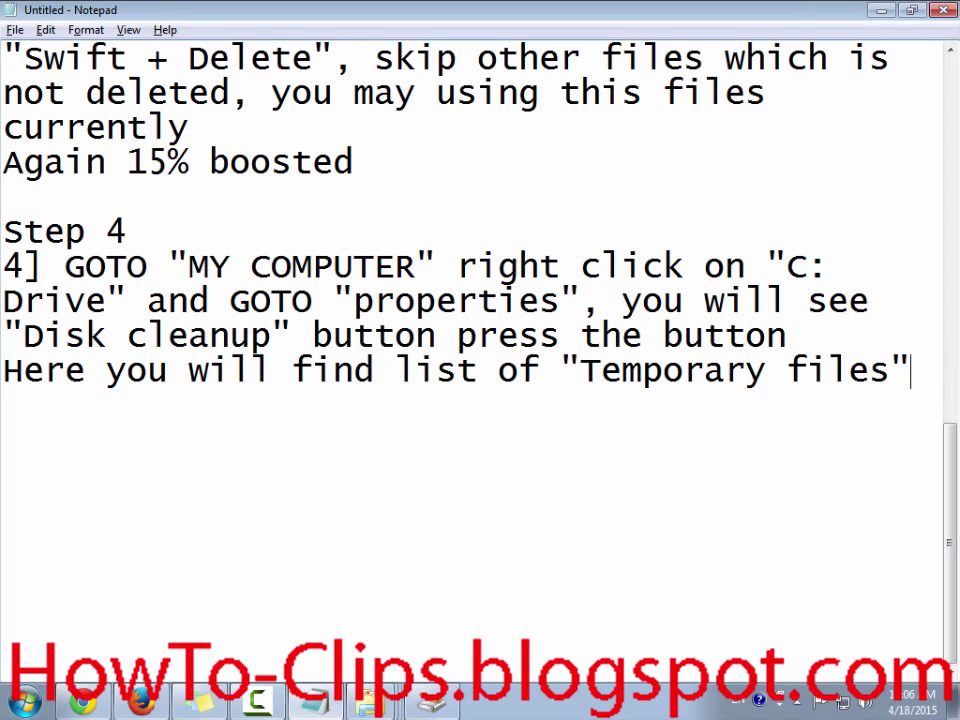
{"action": "type", "text": ","}
{"action": "key", "text": "Return"}
{"action": "type", "text": "\"Th"}
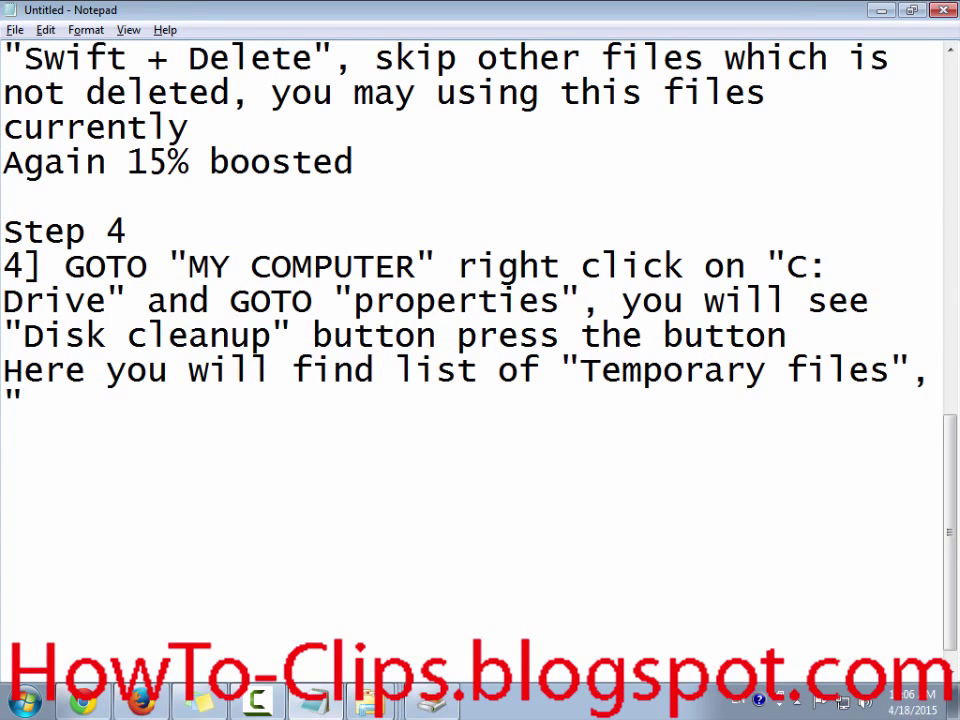
{"action": "type", "text": "umbnai"}
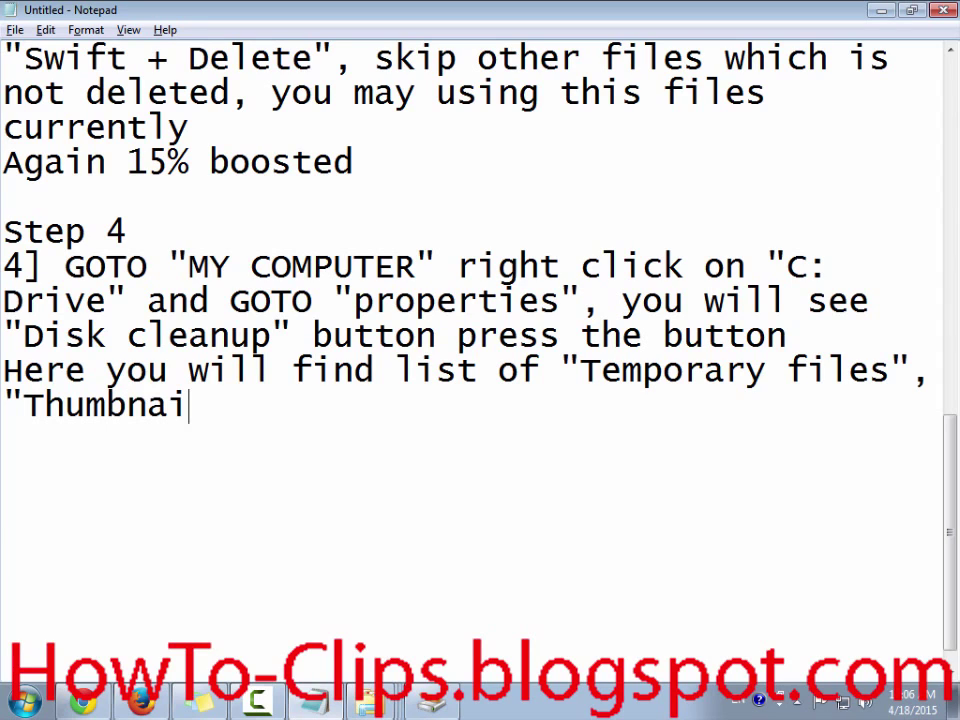
{"action": "type", "text": "l\" f"}
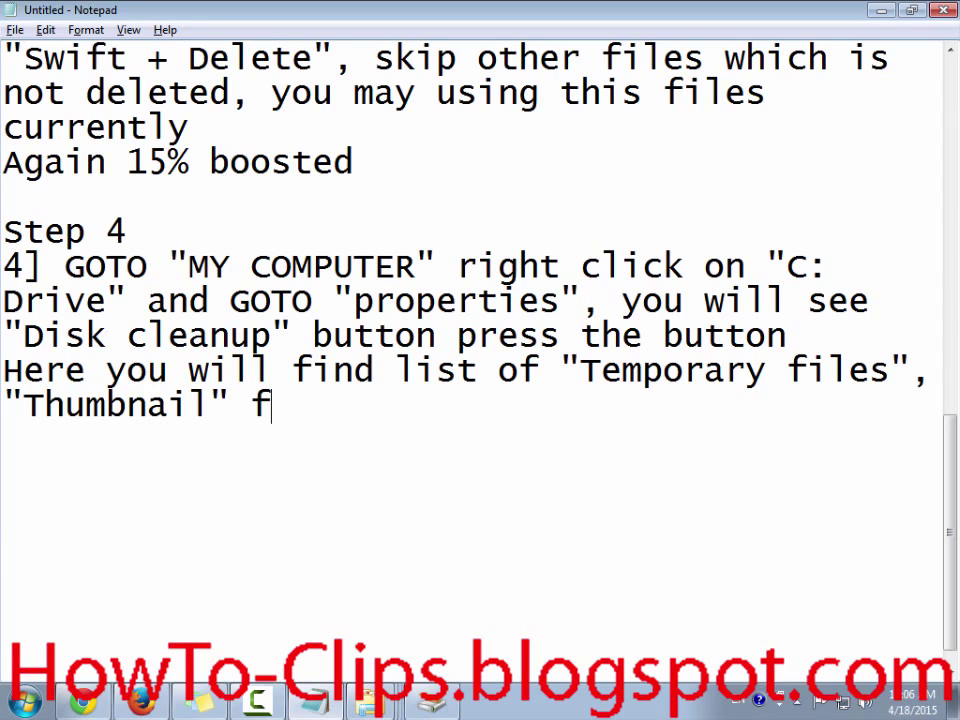
{"action": "type", "text": "iles"}
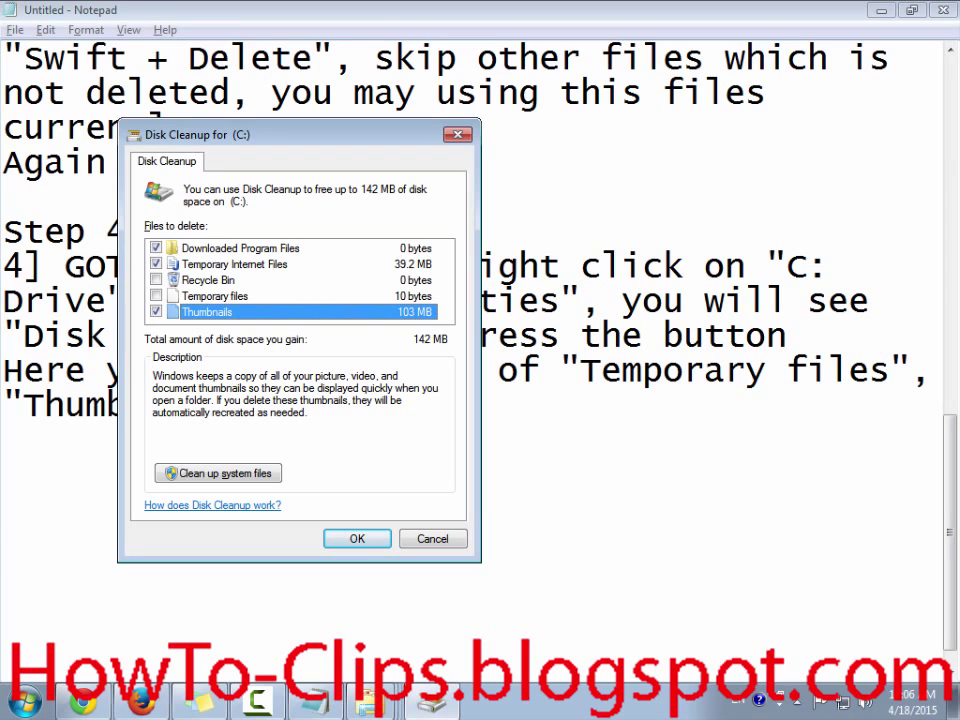
{"action": "key", "text": "alt+Tab"}
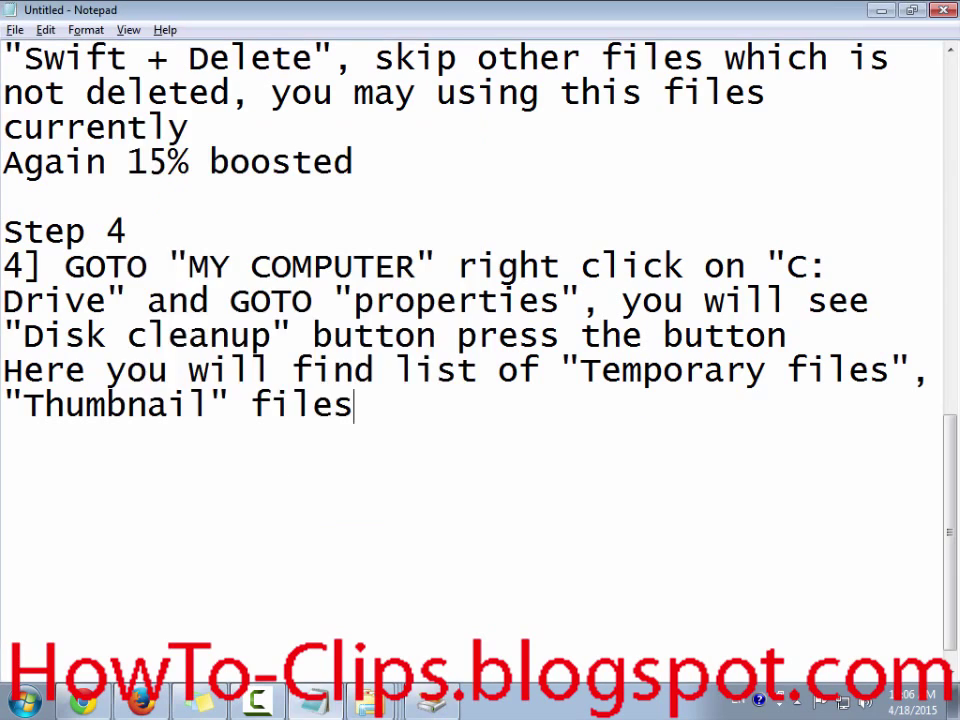
{"action": "type", "text": "etc."}
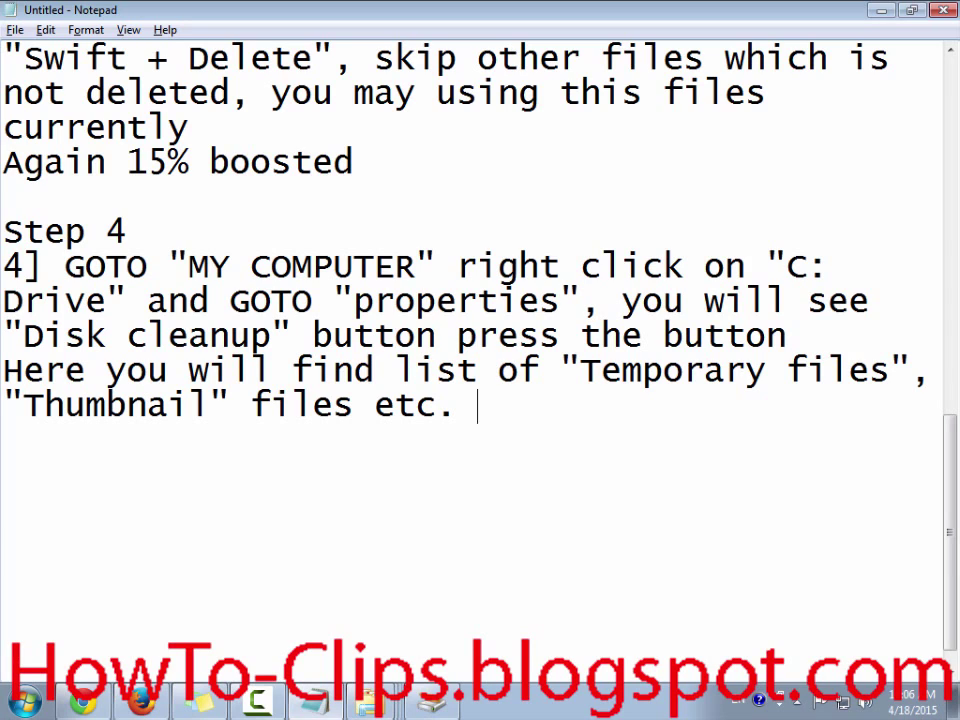
Continue the Step 4 notes with "You can select based on higher size.", checking the Disk Cleanup list for the wording
{"action": "type", "text": "y"}
{"action": "key", "text": "BackSpace"}
{"action": "type", "text": "You can select"}
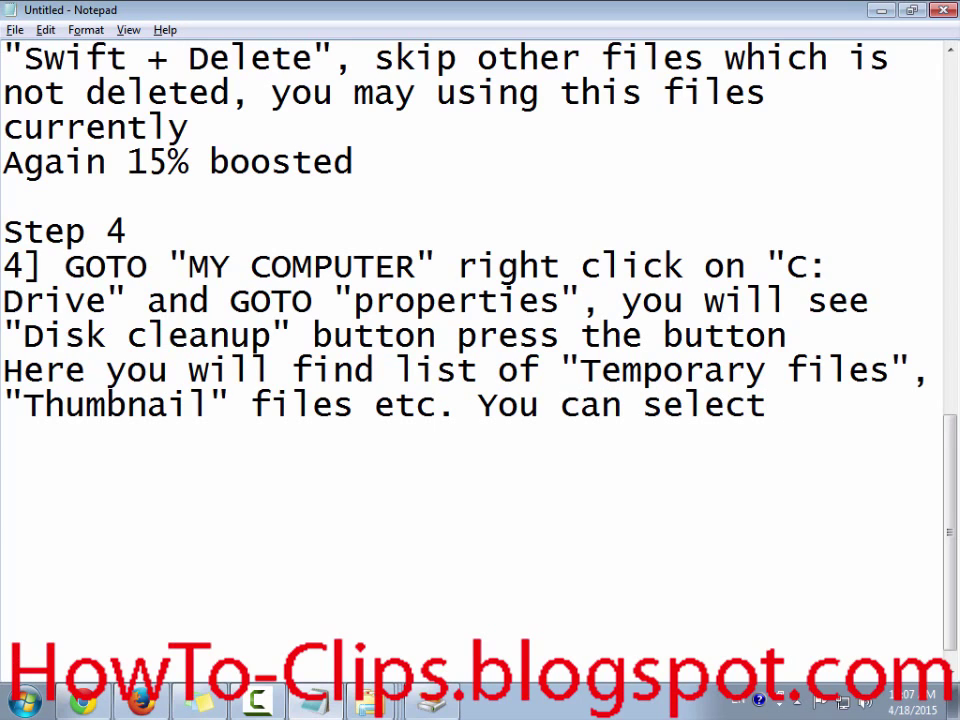
{"action": "key", "text": "alt+Tab"}
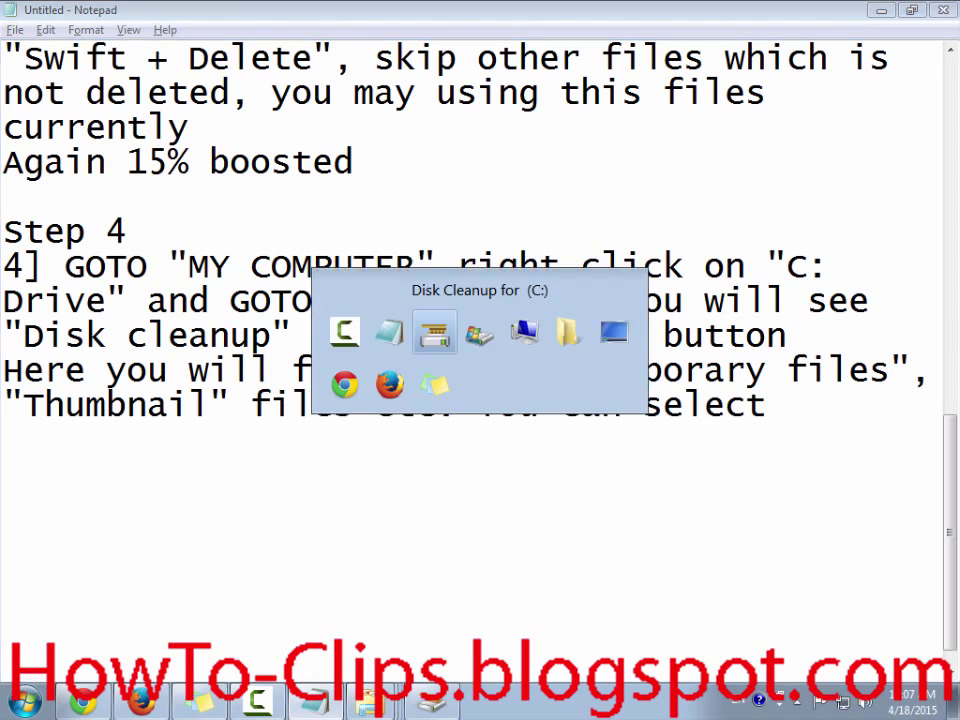
{"action": "key", "text": "alt+Tab"}
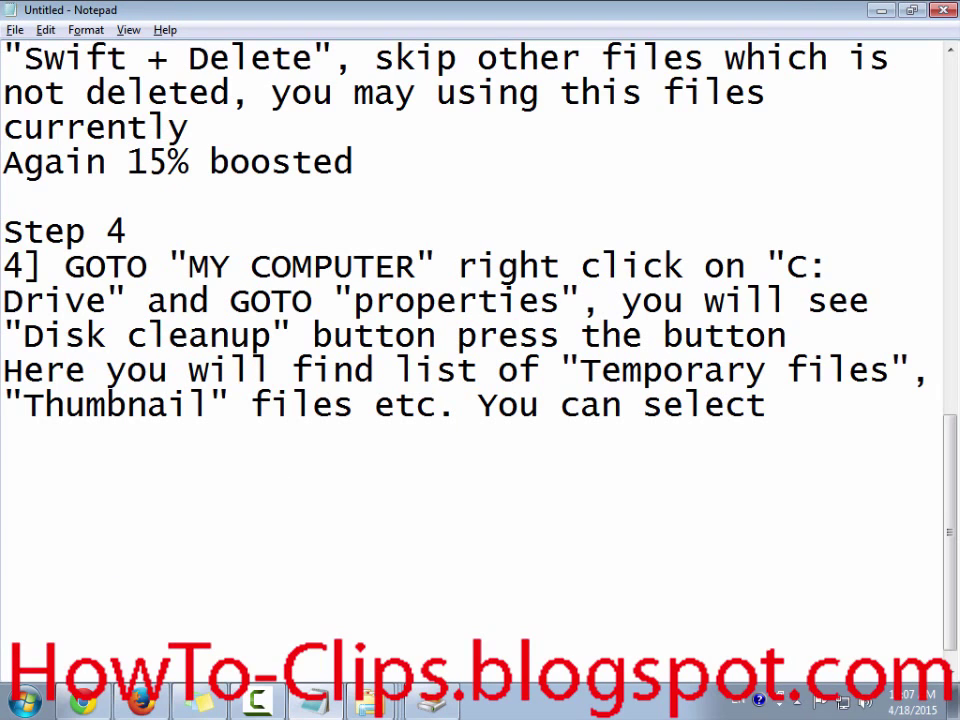
{"action": "type", "text": "based on "}
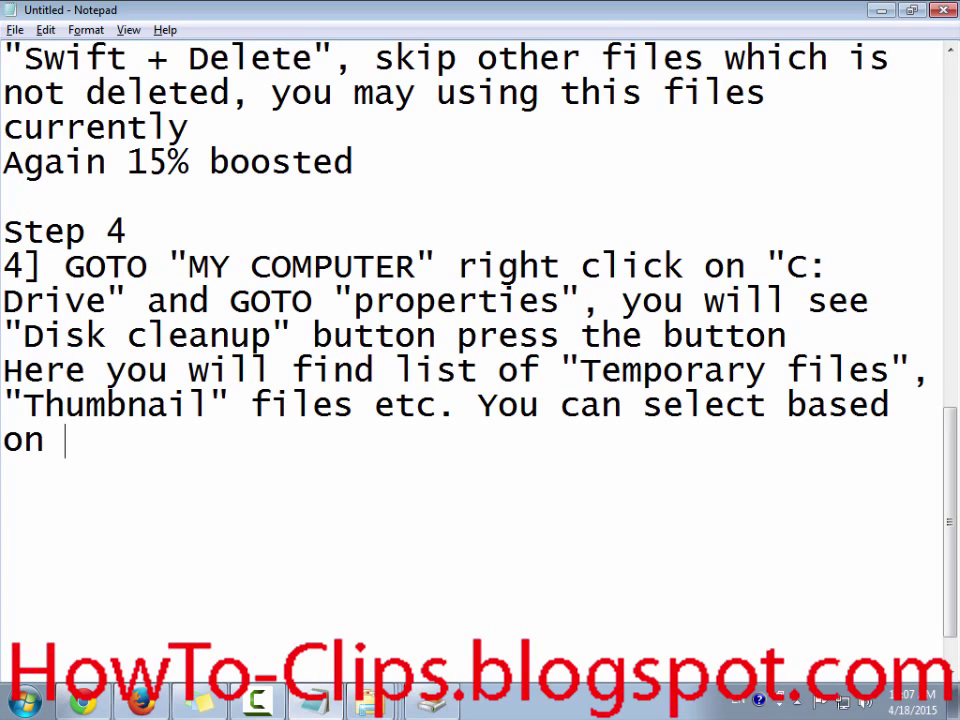
{"action": "type", "text": "highe"}
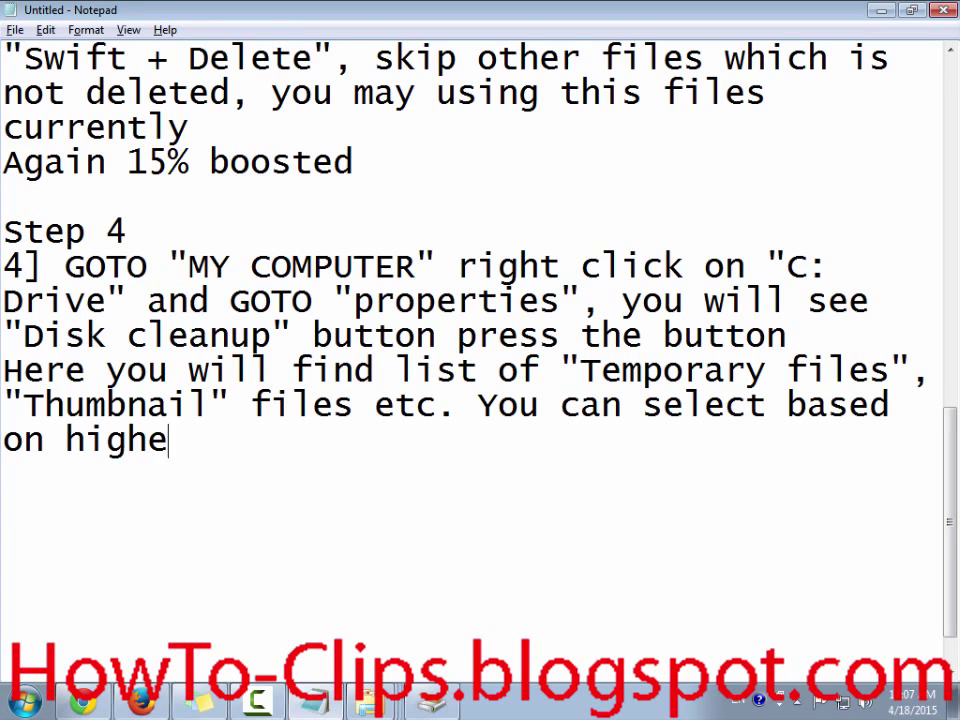
{"action": "type", "text": "r size"}
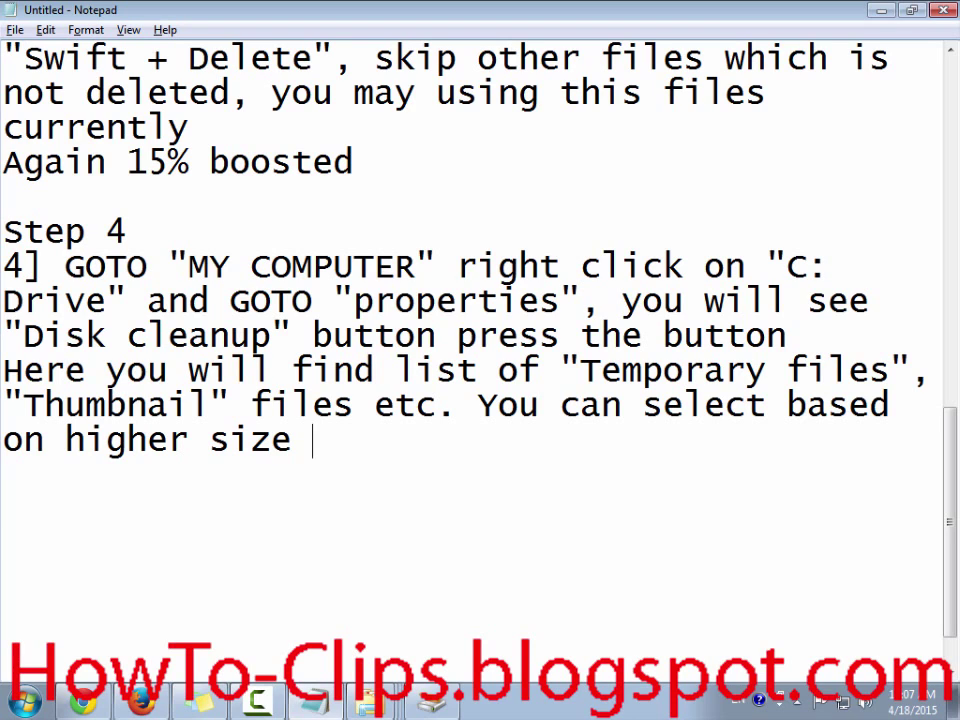
{"action": "key", "text": "BackSpace"}
{"action": "type", "text": ". Yo"}
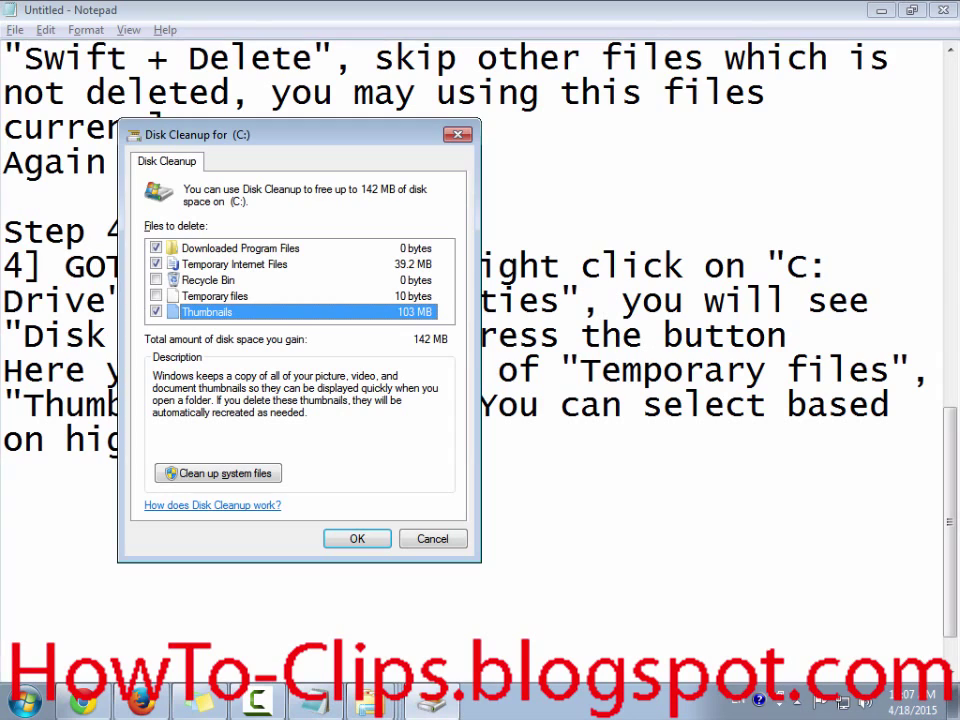
Mark Recycle Bin and Temporary files for deletion as well in Disk Cleanup for the C: drive
{"action": "left_click", "coordinate": [156, 280]}
{"action": "left_click", "coordinate": [156, 296]}
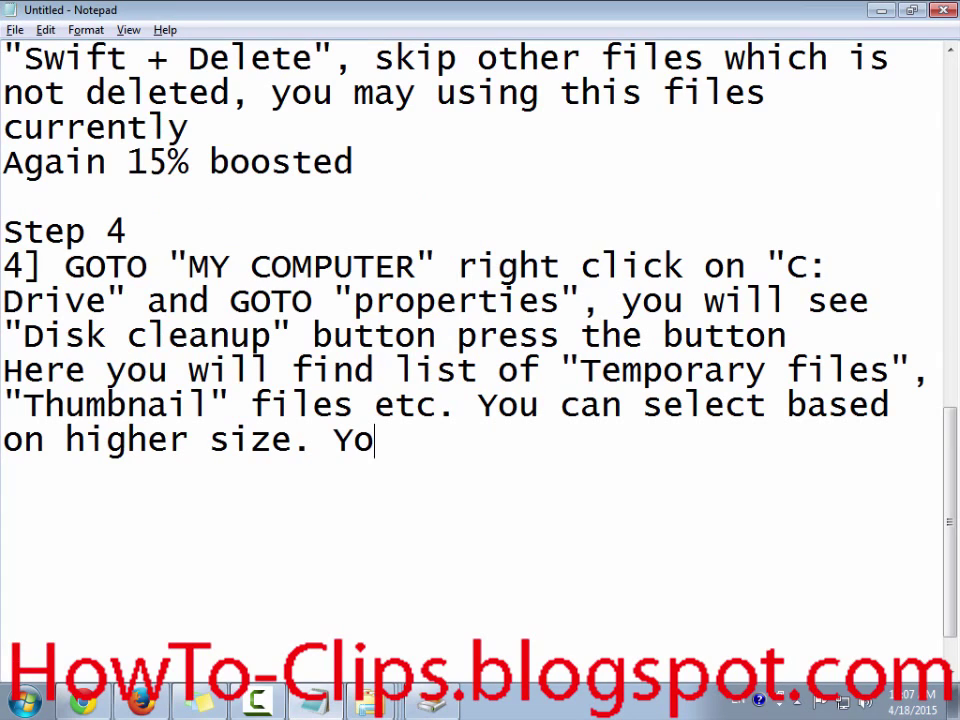
Back in Notepad, replace the trailing "Yo" with "Or you select" and remove the full stop after "higher size"
{"action": "key", "text": "shift+Left"}
{"action": "key", "text": "shift+Left"}
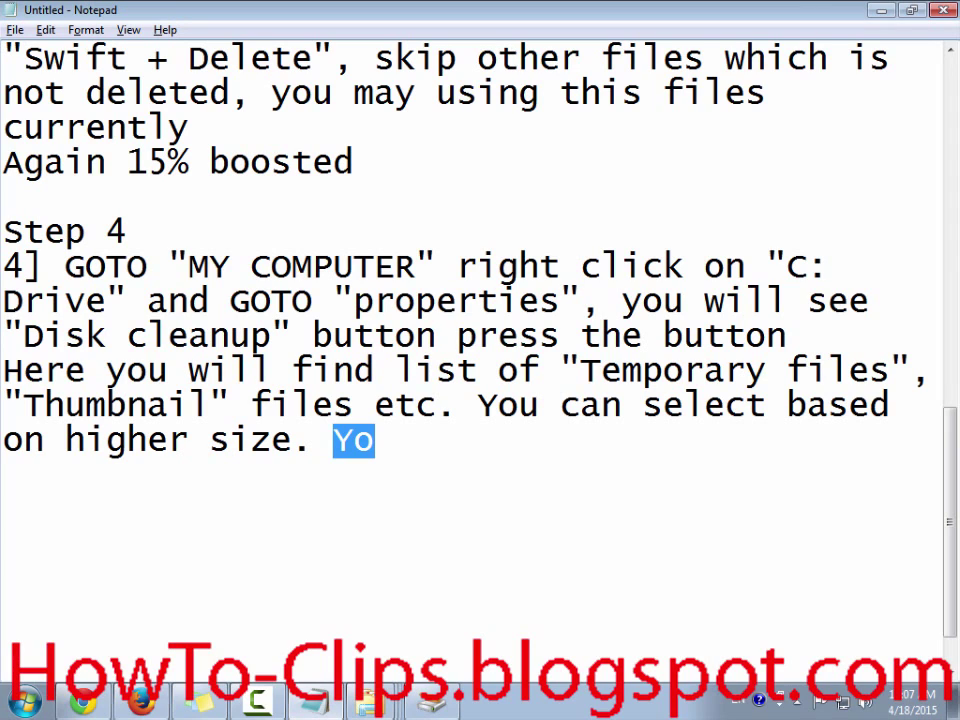
{"action": "type", "text": "Or you"}
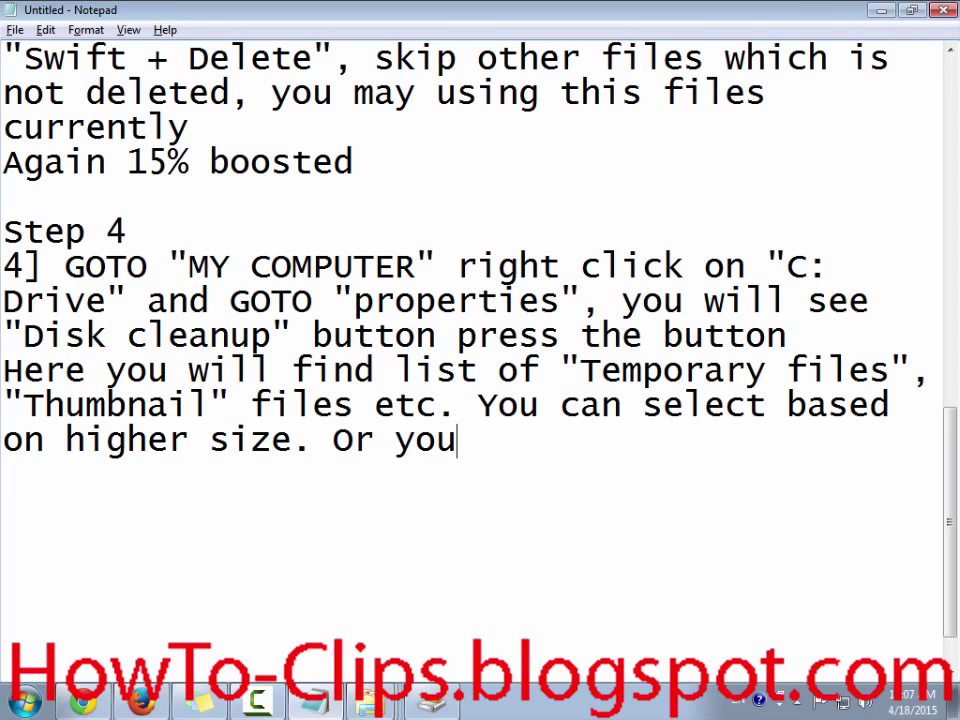
{"action": "type", "text": " c"}
{"action": "key", "text": "ctrl+Left"}
{"action": "key", "text": "ctrl+Left"}
{"action": "key", "text": "ctrl+Left"}
{"action": "key", "text": "shift+Left"}
{"action": "key", "text": "shift+Left"}
{"action": "key", "text": "End"}
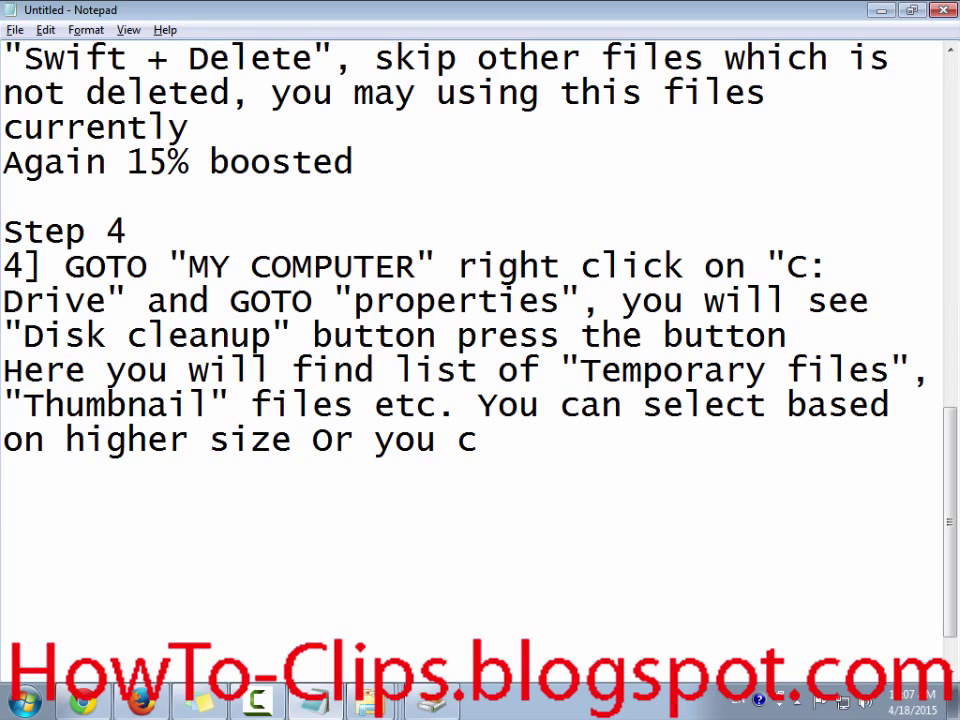
{"action": "key", "text": "BackSpace"}
{"action": "type", "text": "select "}
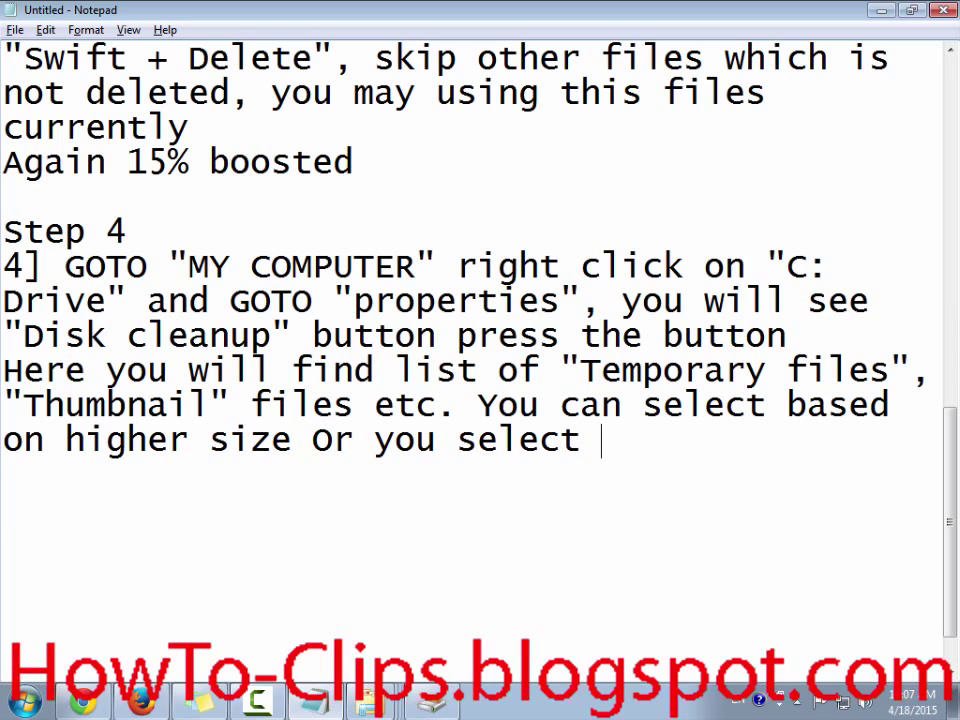
Extend the sentence after "Or you select" with "everthing to clean up"
{"action": "type", "text": "evertyi"}
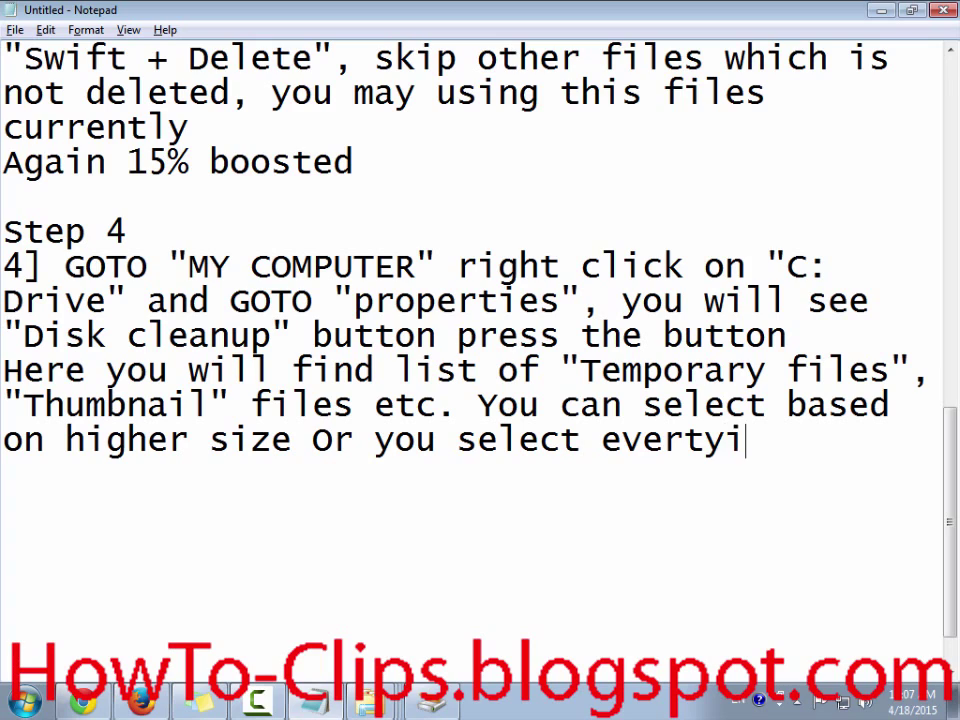
{"action": "key", "text": "BackSpace"}
{"action": "key", "text": "BackSpace"}
{"action": "type", "text": "hing"}
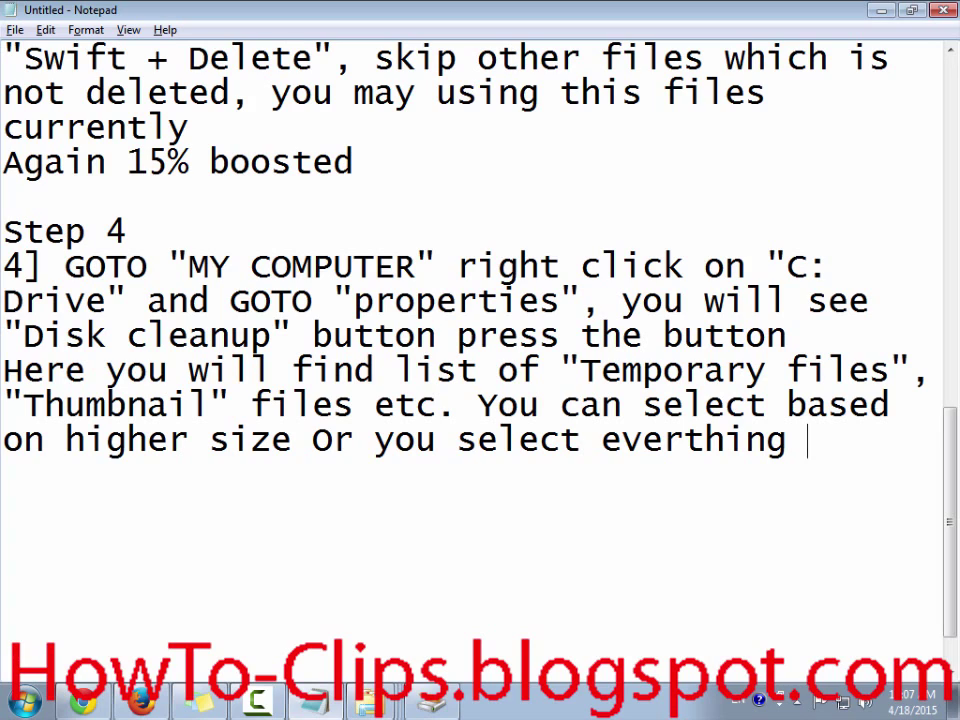
{"action": "type", "text": "to che"}
{"action": "key", "text": "BackSpace"}
{"action": "key", "text": "BackSpace"}
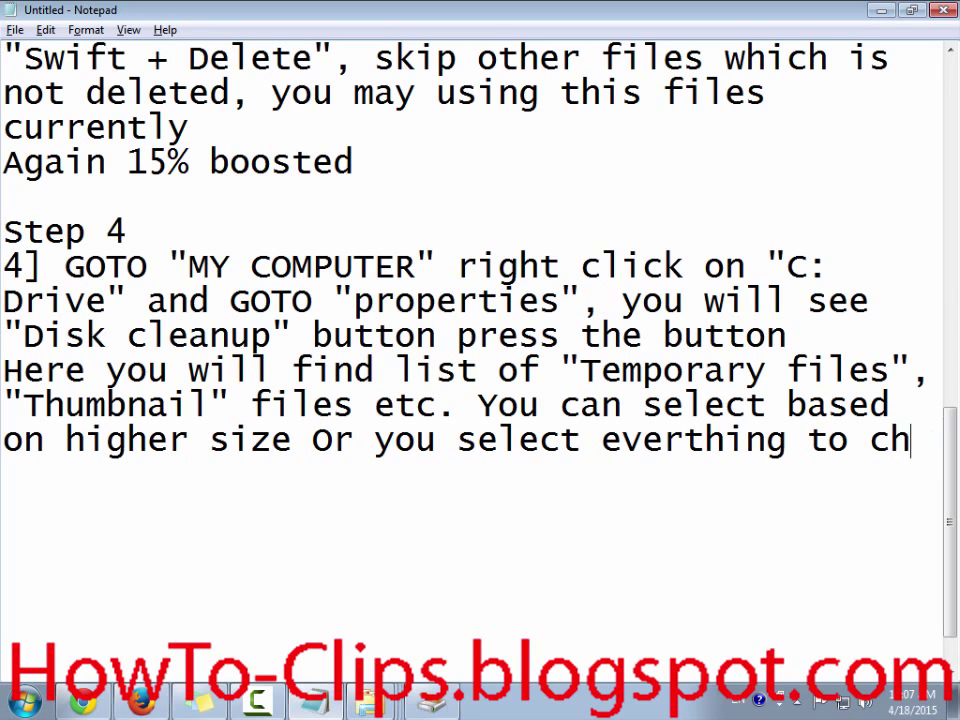
{"action": "type", "text": "lean "}
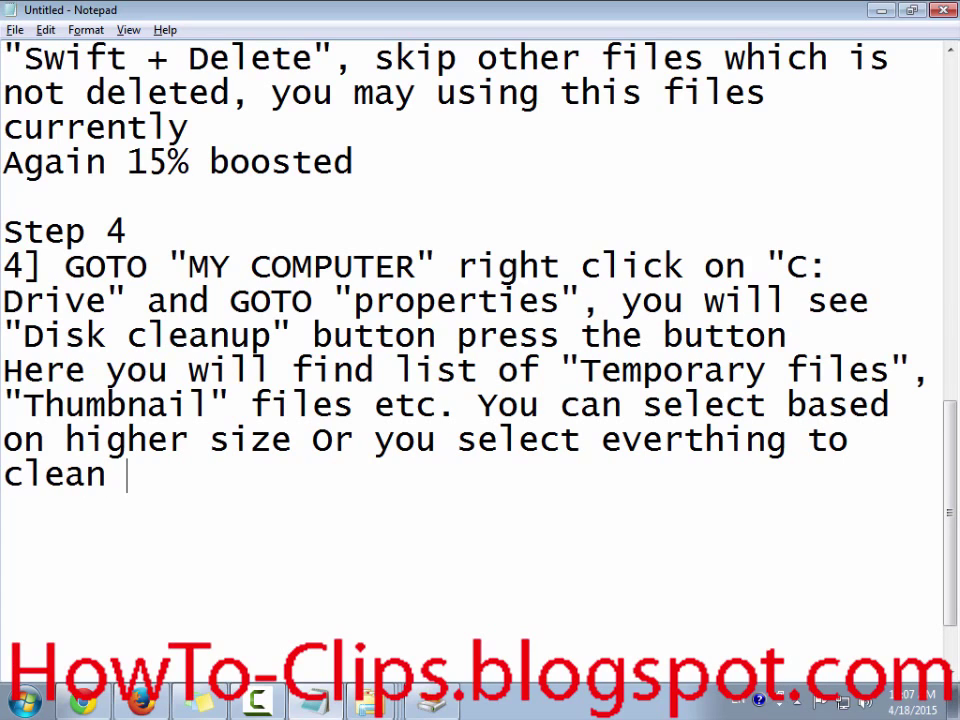
{"action": "type", "text": "y"}
{"action": "key", "text": "BackSpace"}
{"action": "type", "text": "up"}
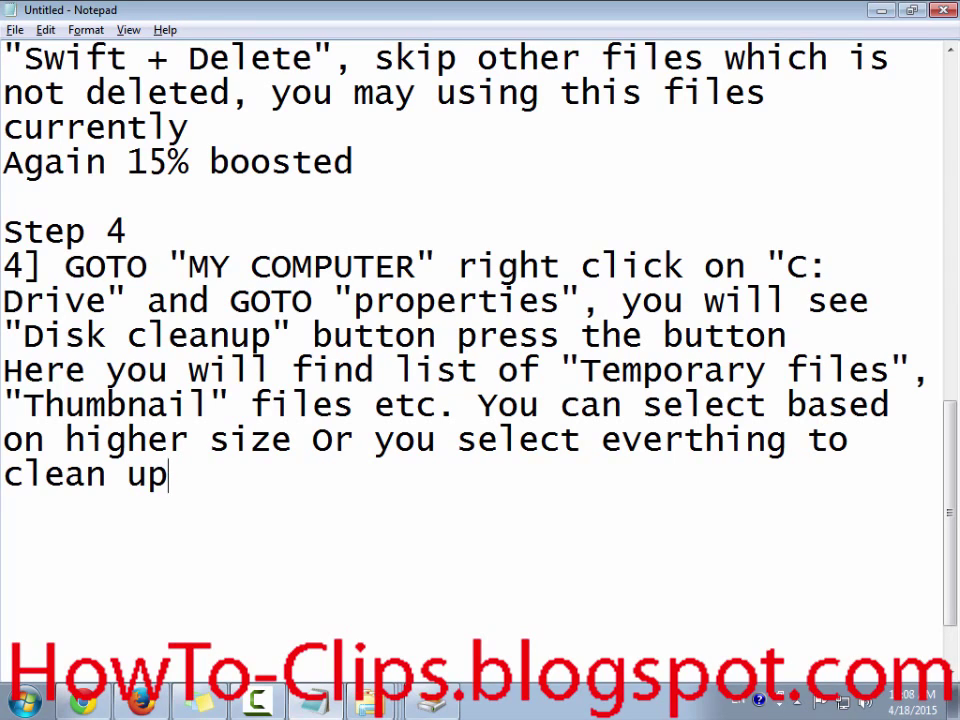
Add "this varies from system to system" after "clean up" in the Step 4 text
{"action": "type", "text": " this va"}
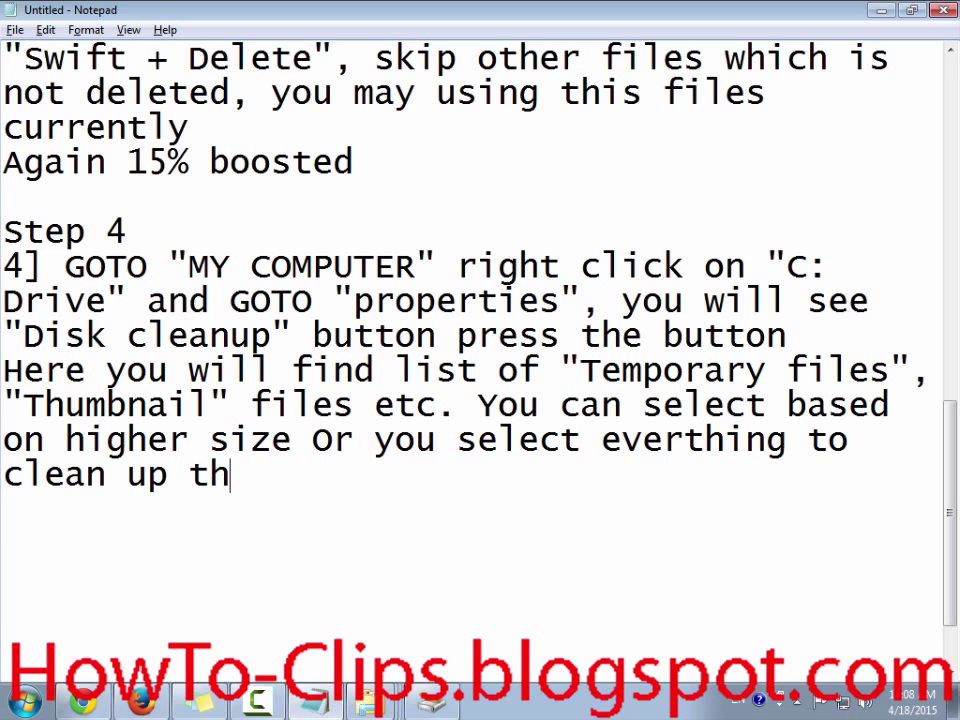
{"action": "type", "text": "es"}
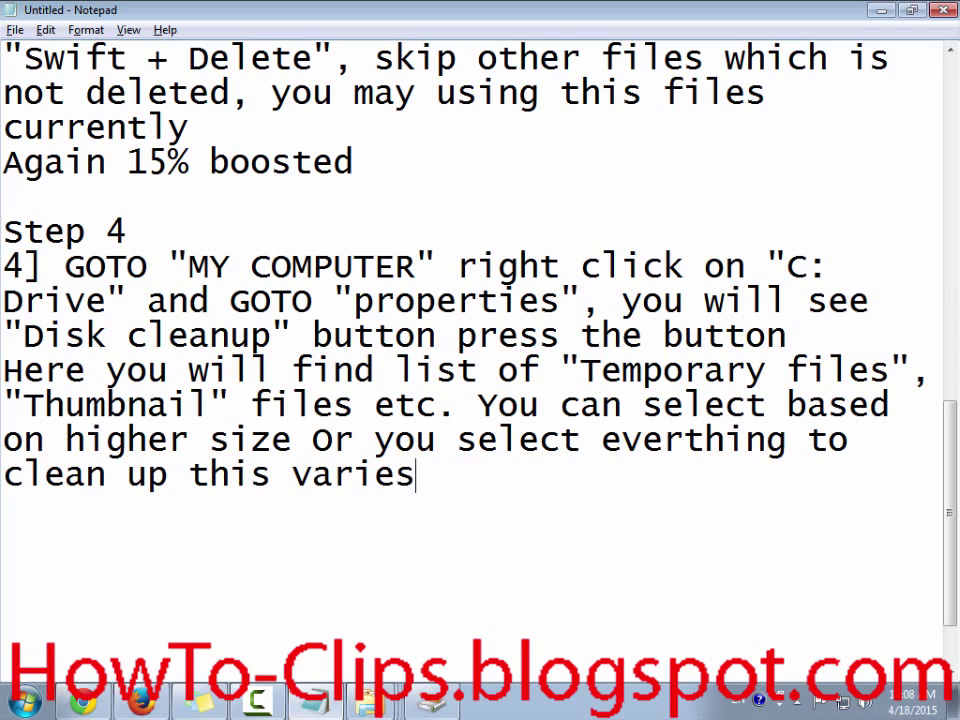
{"action": "type", "text": " from system to sy"}
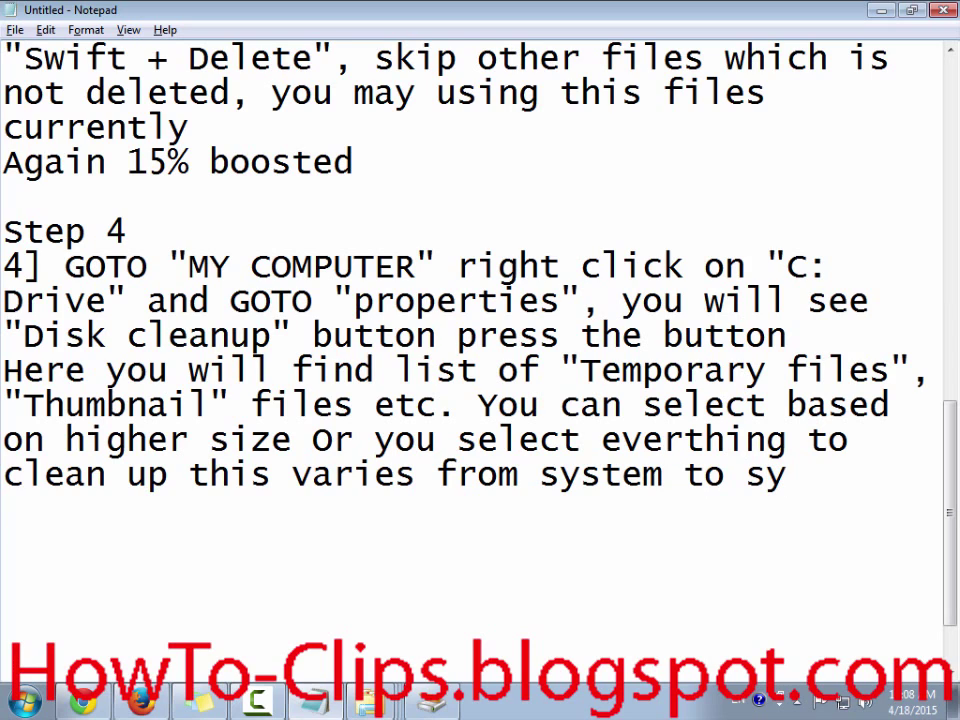
{"action": "type", "text": "stem"}
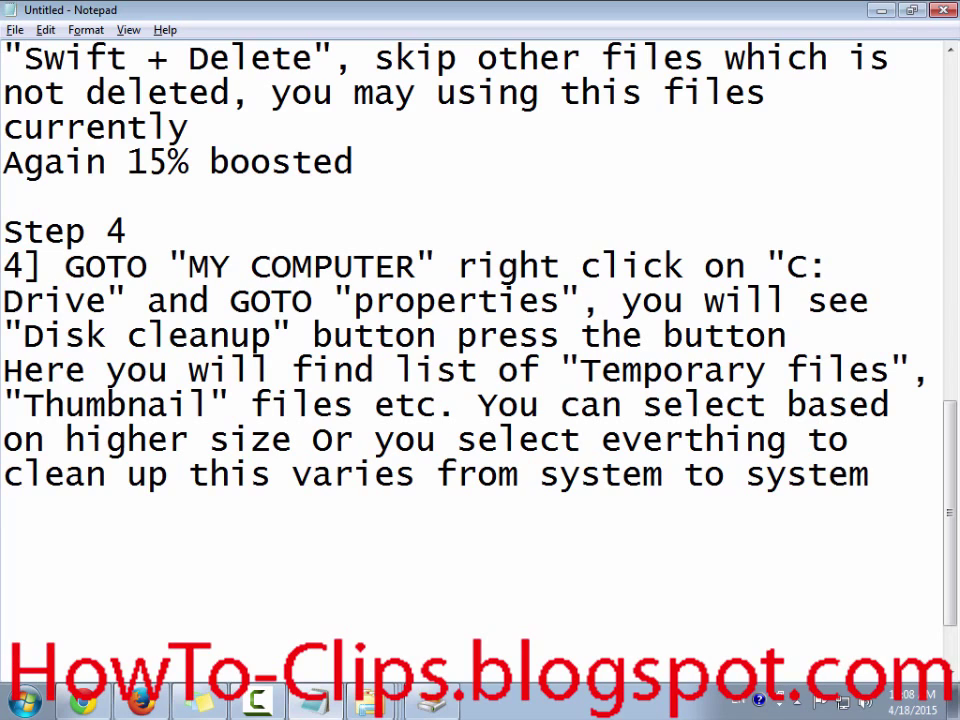
Insert the word "size" between "this" and "varies" in the last sentence
{"action": "key", "text": "Left"}
{"action": "key", "text": "Left"}
{"action": "key", "text": "Left"}
{"action": "key", "text": "Left"}
{"action": "key", "text": "Left"}
{"action": "key", "text": "Left"}
{"action": "key", "text": "Left"}
{"action": "key", "text": "Left"}
{"action": "key", "text": "Left"}
{"action": "key", "text": "Left"}
{"action": "key", "text": "Left"}
{"action": "key", "text": "Left"}
{"action": "key", "text": "Left"}
{"action": "key", "text": "Left"}
{"action": "key", "text": "Left"}
{"action": "key", "text": "Left"}
{"action": "key", "text": "Left"}
{"action": "key", "text": "Left"}
{"action": "key", "text": "Left"}
{"action": "key", "text": "Left"}
{"action": "key", "text": "Right"}
{"action": "key", "text": "Right"}
{"action": "key", "text": "Right"}
{"action": "key", "text": "Right"}
{"action": "key", "text": "Right"}
{"action": "key", "text": "Right"}
{"action": "key", "text": "Right"}
{"action": "key", "text": "Right"}
{"action": "key", "text": "Right"}
{"action": "key", "text": "Right"}
{"action": "key", "text": "Right"}
{"action": "key", "text": "Right"}
{"action": "key", "text": "Right"}
{"action": "key", "text": "Right"}
{"action": "type", "text": "size"}
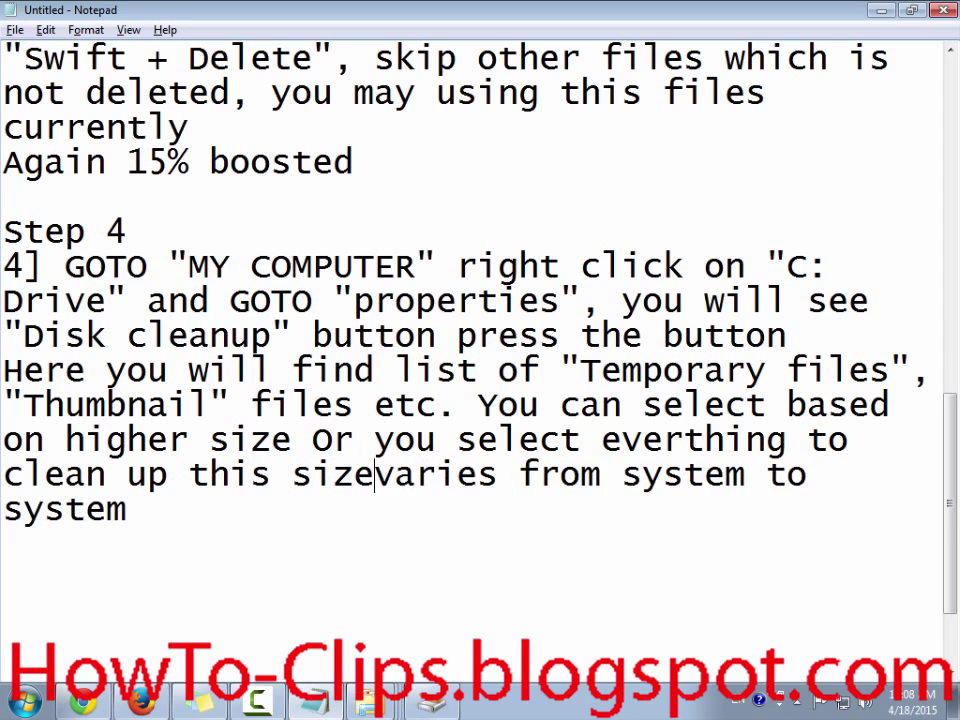
Check the Disk Cleanup dialog and end the Notepad sentence with "and press OK button"
{"action": "key", "text": "alt+Tab"}
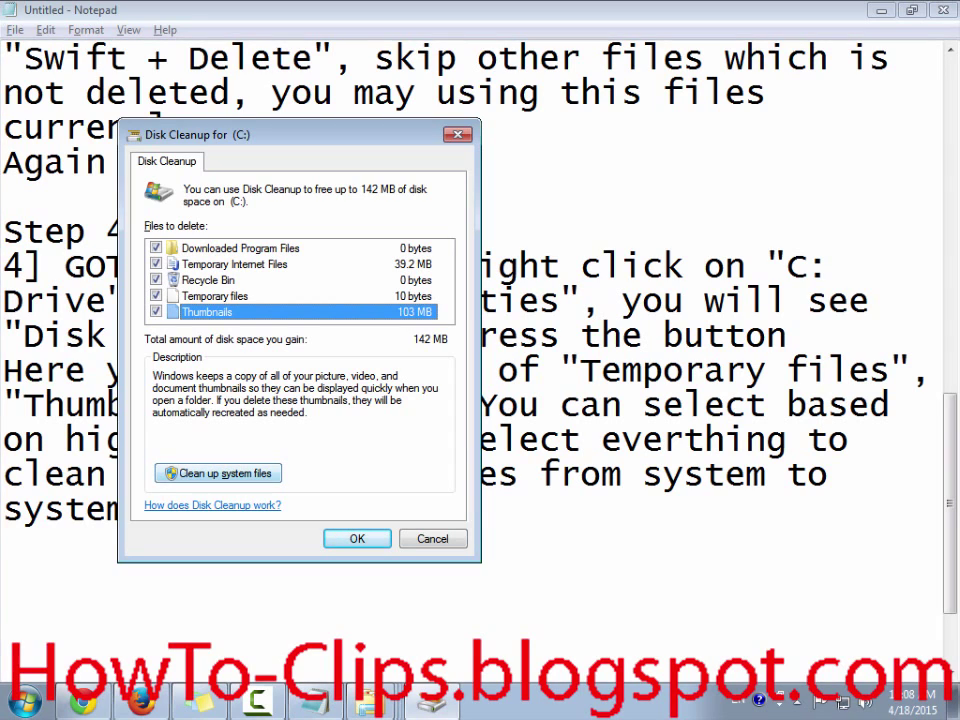
{"action": "key", "text": "alt+Tab"}
{"action": "type", "text": "a"}
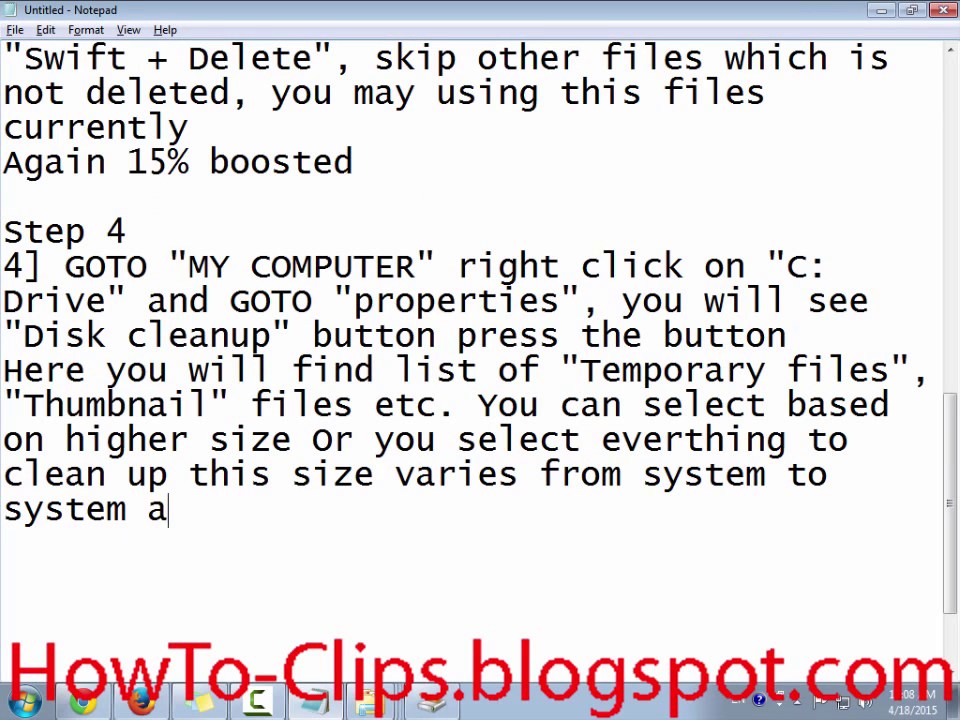
{"action": "type", "text": "nd pre"}
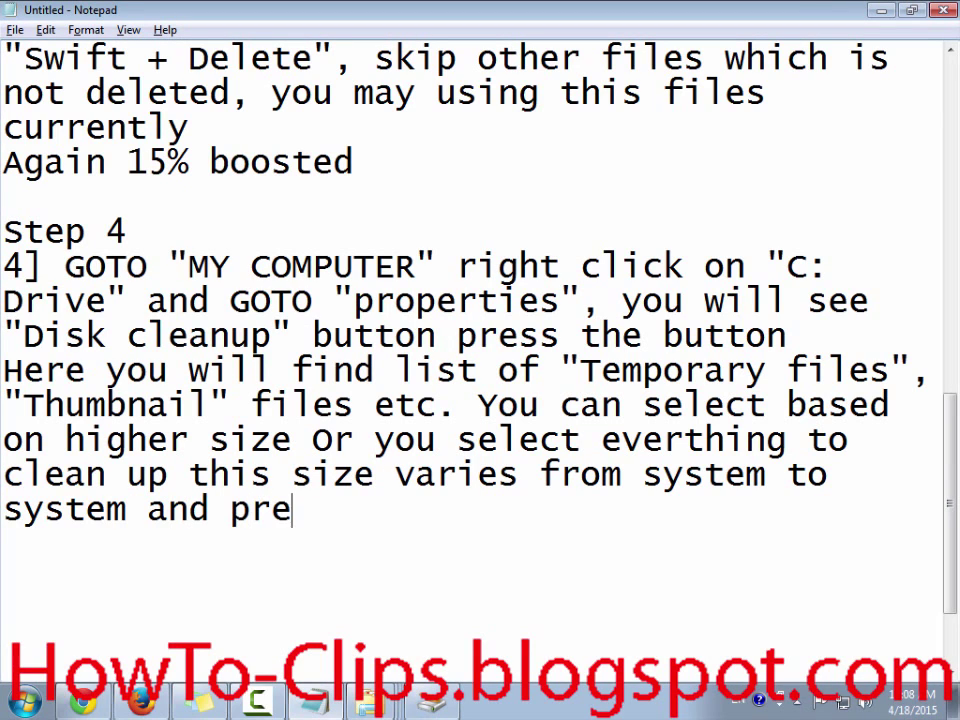
{"action": "type", "text": "ss PK"}
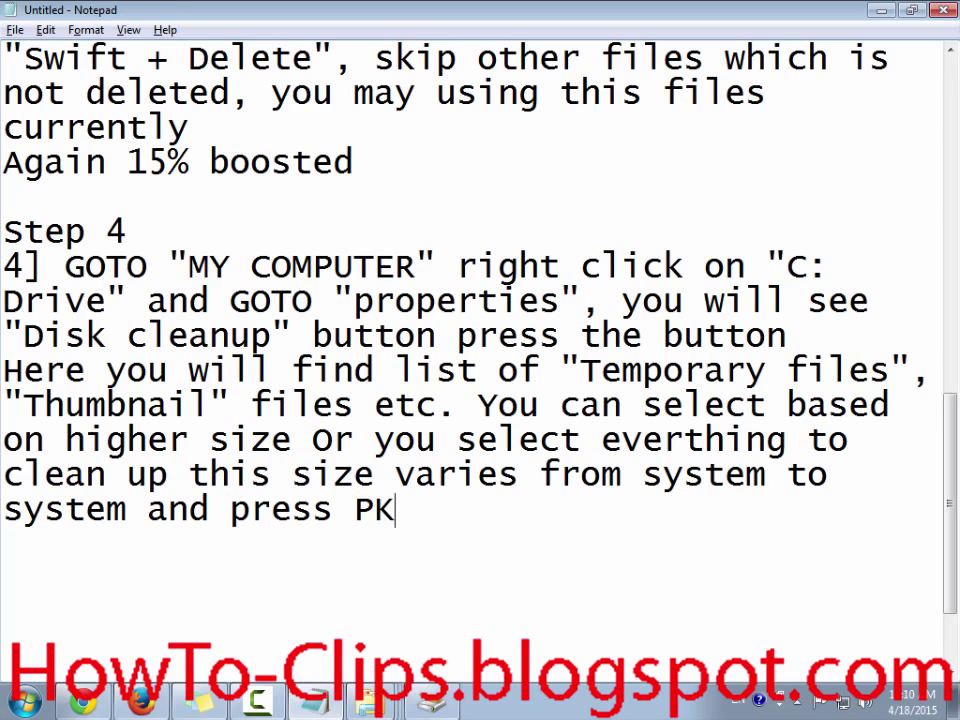
{"action": "key", "text": "BackSpace"}
{"action": "key", "text": "BackSpace"}
{"action": "type", "text": "OK b"}
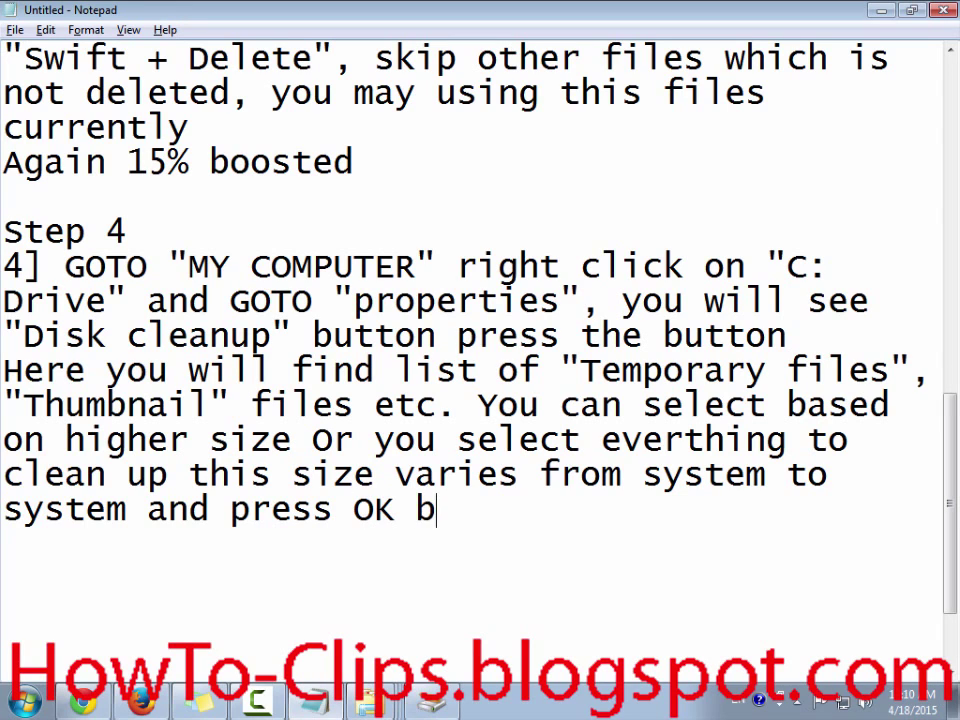
{"action": "type", "text": "utton"}
Switch to Disk Cleanup for the C: drive, run the cleanup, and confirm permanently deleting the selected files
{"action": "key", "text": "alt+Tab"}
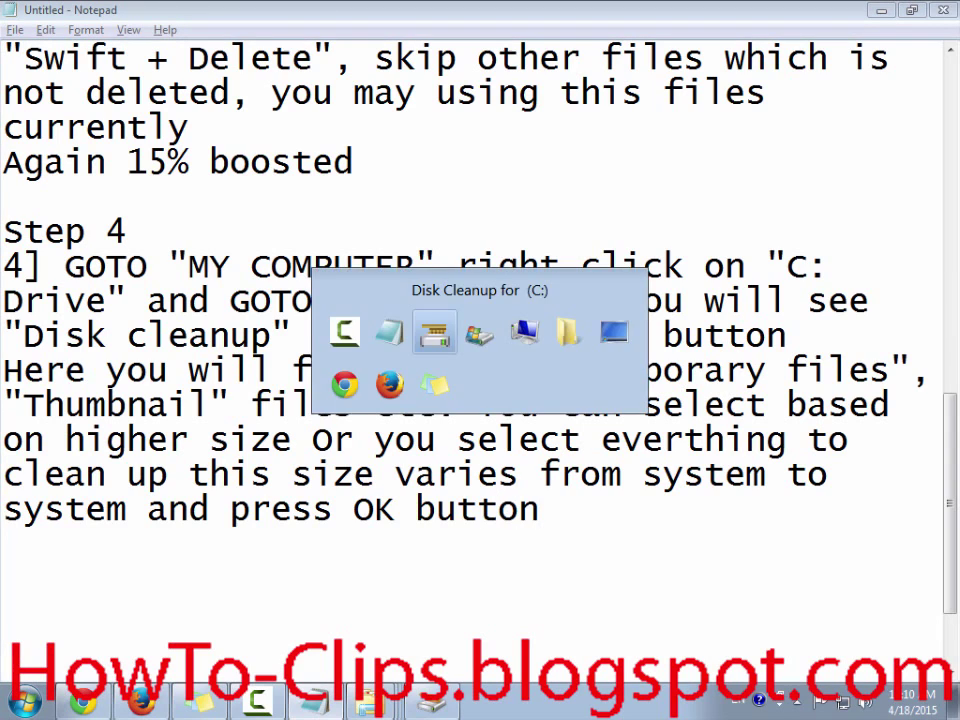
{"action": "key", "text": "Return"}
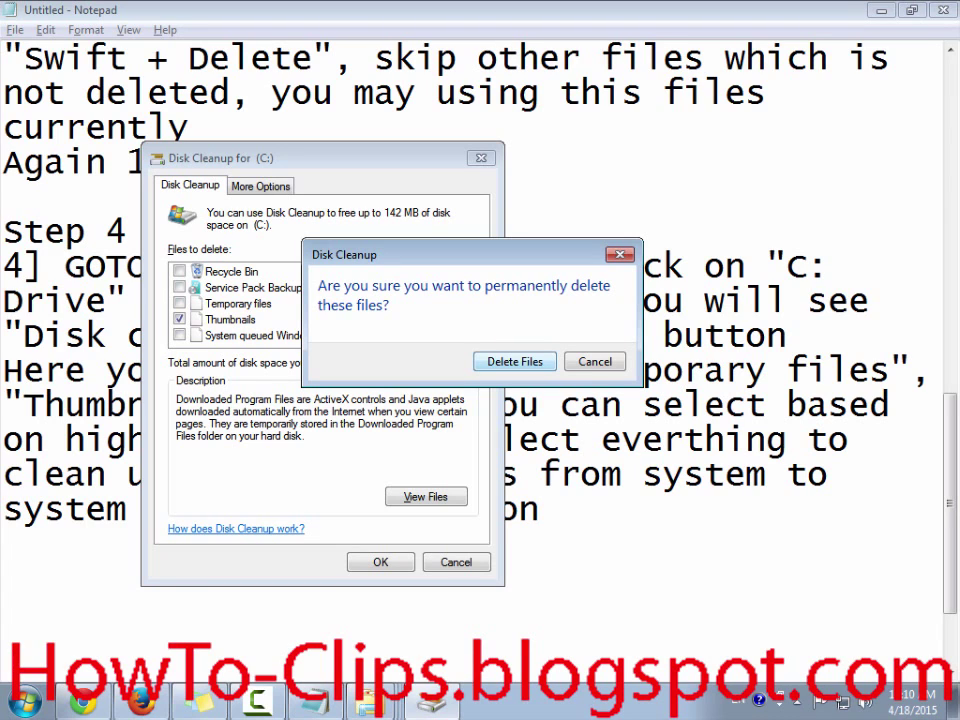
{"action": "key", "text": "Return"}
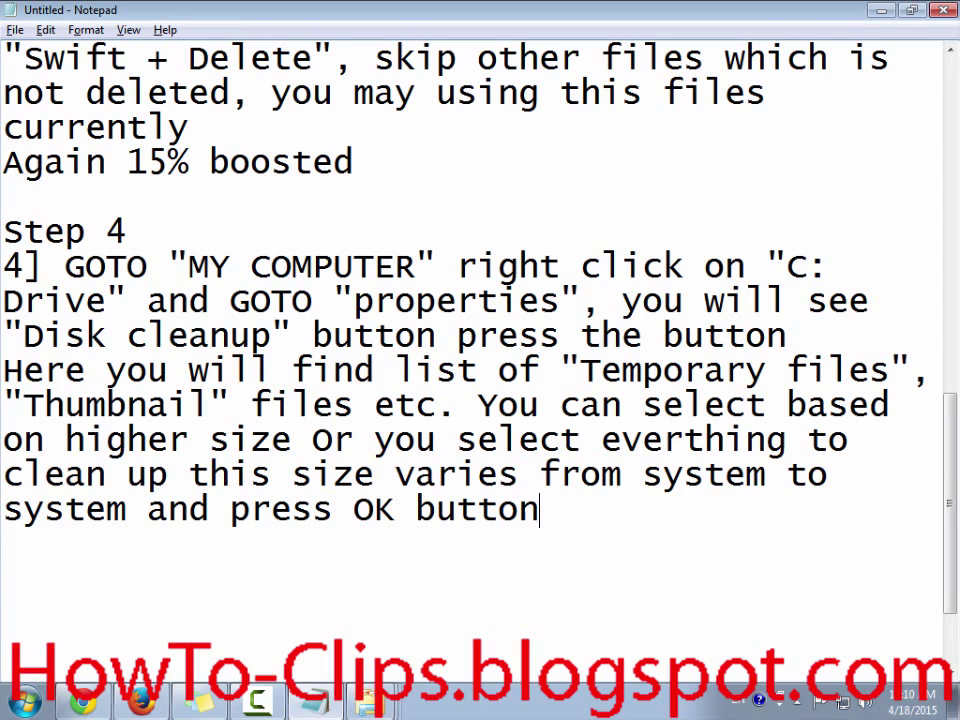
Add the line "Again 15% boosted" below the Step 4 text, separated by a blank line
{"action": "key", "text": "Return"}
{"action": "key", "text": "Return"}
{"action": "type", "text": "Aga"}
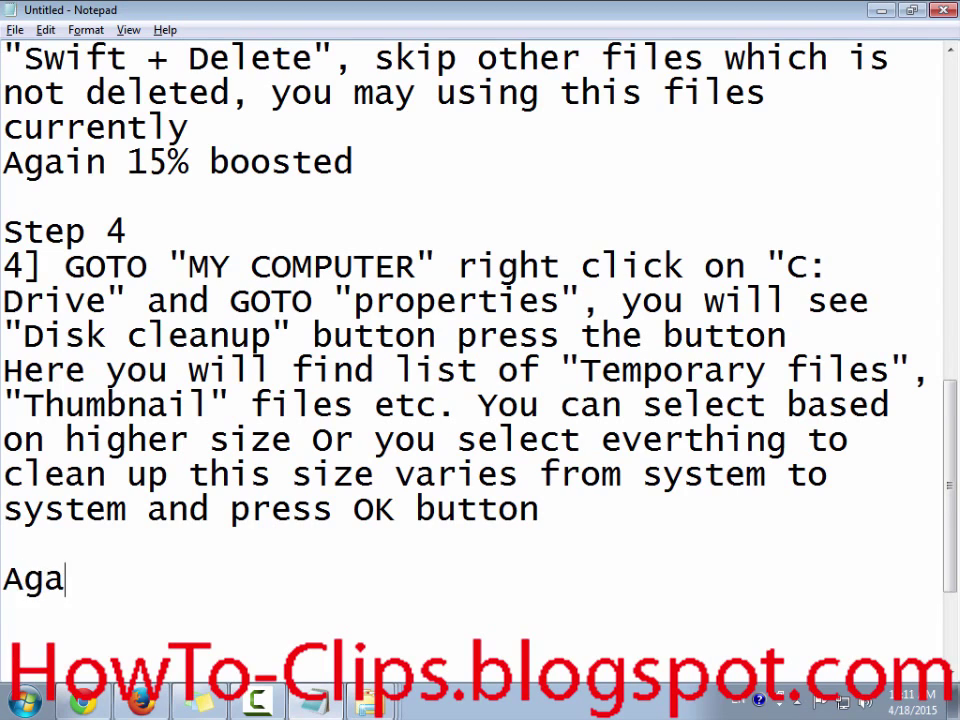
{"action": "type", "text": "in 15"}
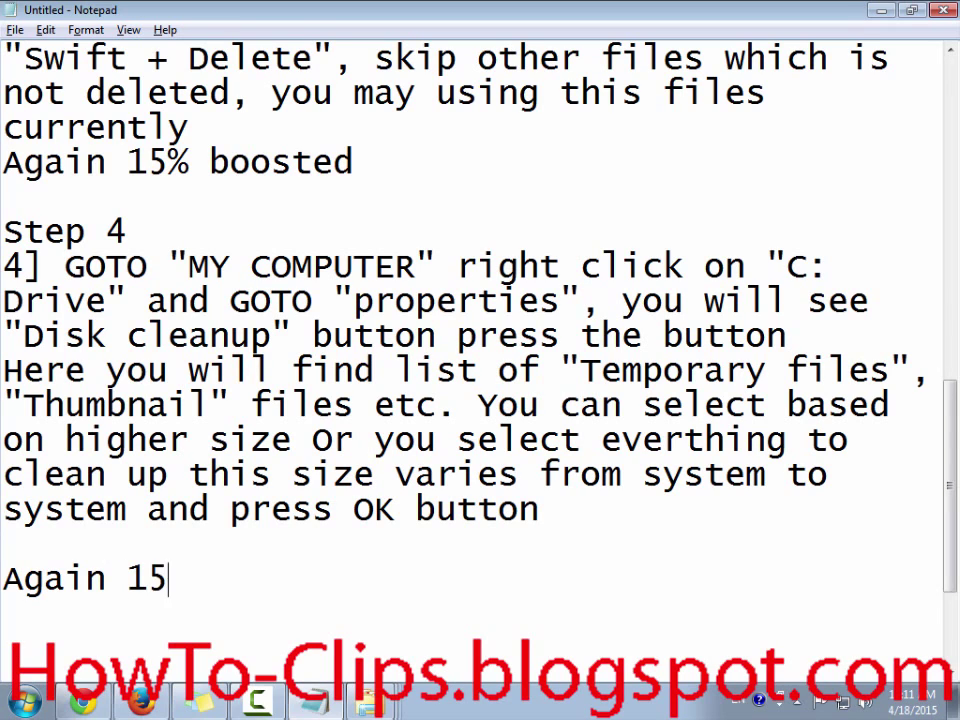
{"action": "type", "text": "% Cle"}
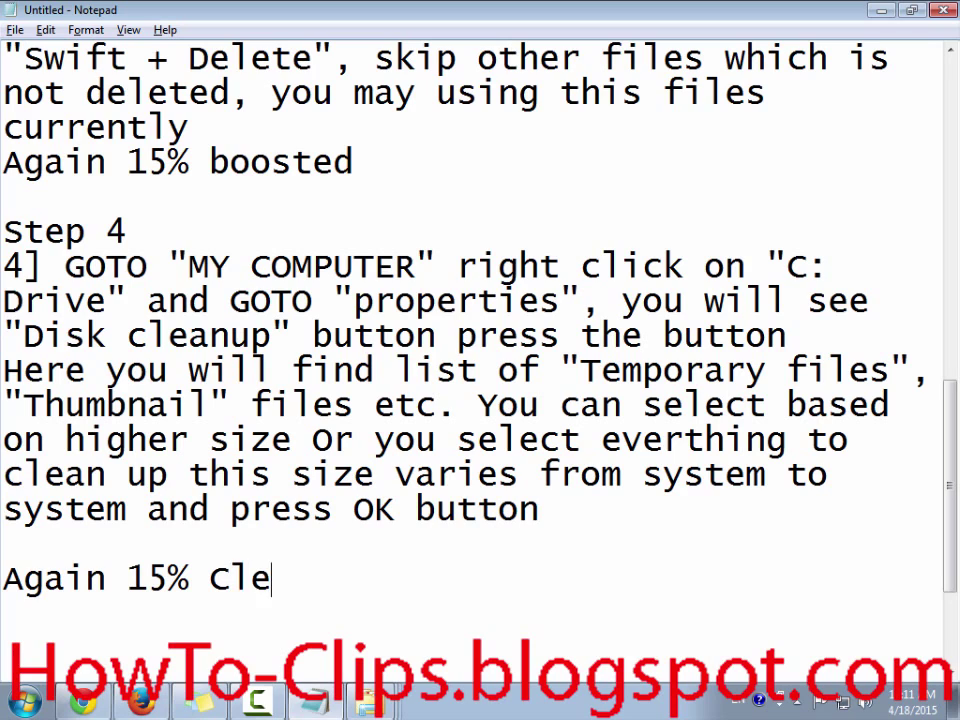
{"action": "type", "text": "a"}
{"action": "key", "text": "BackSpace"}
{"action": "key", "text": "BackSpace"}
{"action": "key", "text": "BackSpace"}
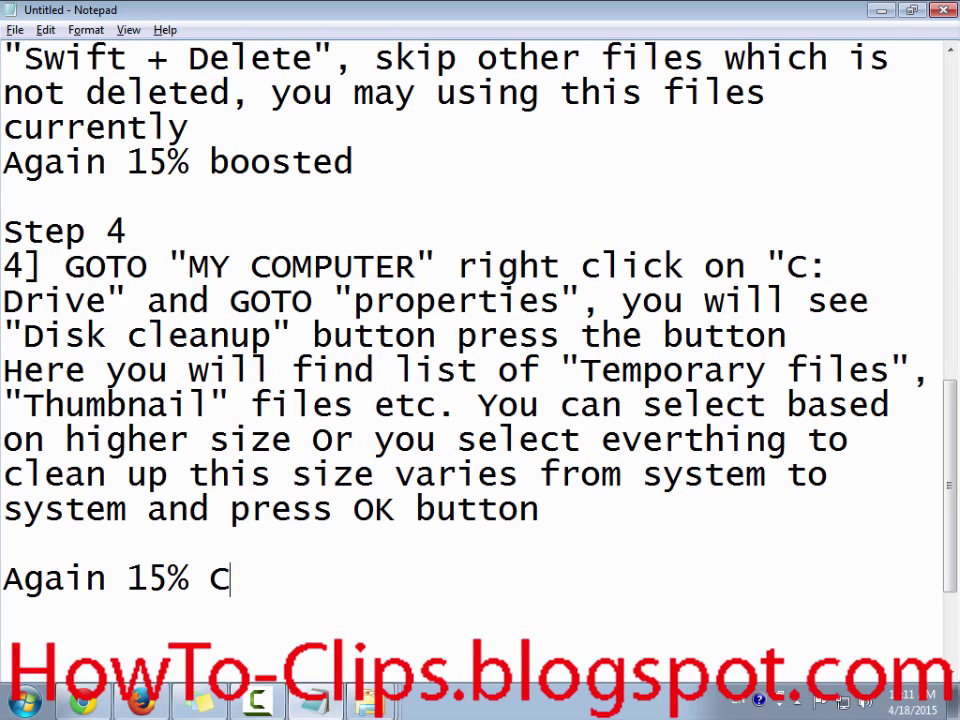
{"action": "key", "text": "BackSpace"}
{"action": "type", "text": "booste"}
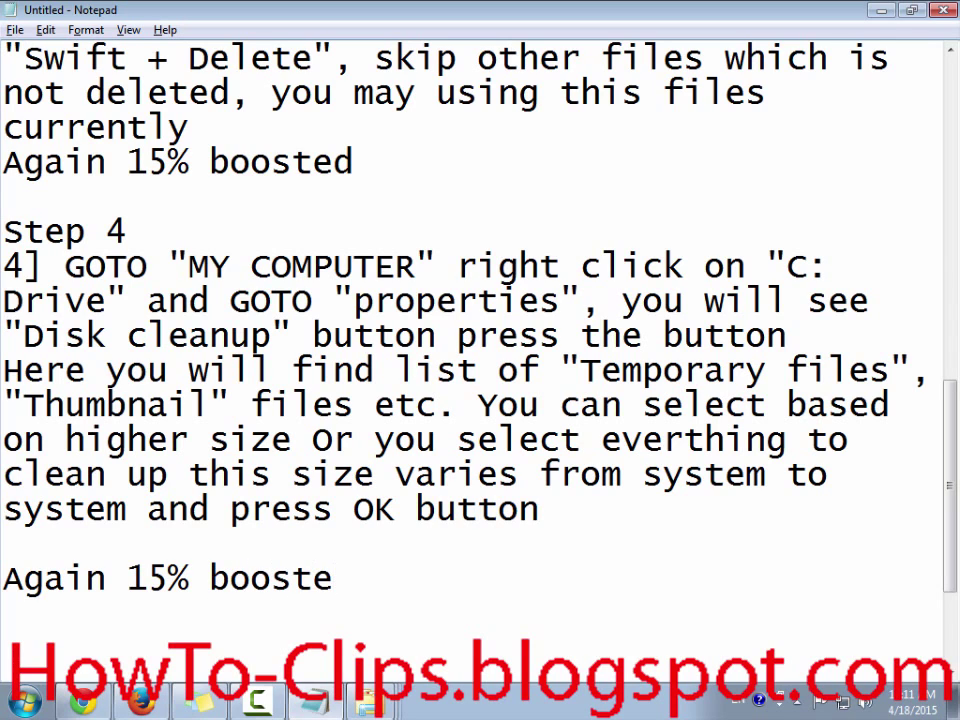
{"action": "type", "text": "d"}
{"action": "key", "text": "Return"}
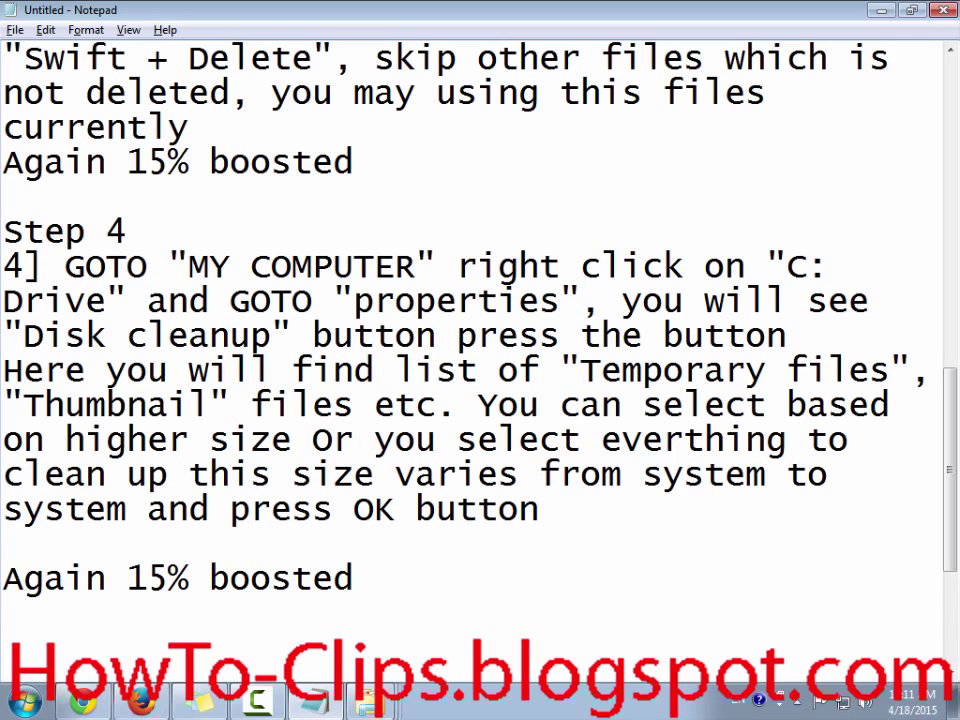
Add a "Step 5" heading below the boosted line and start its text with "5]"
{"action": "type", "text": "T"}
{"action": "key", "text": "BackSpace"}
{"action": "type", "text": "Step"}
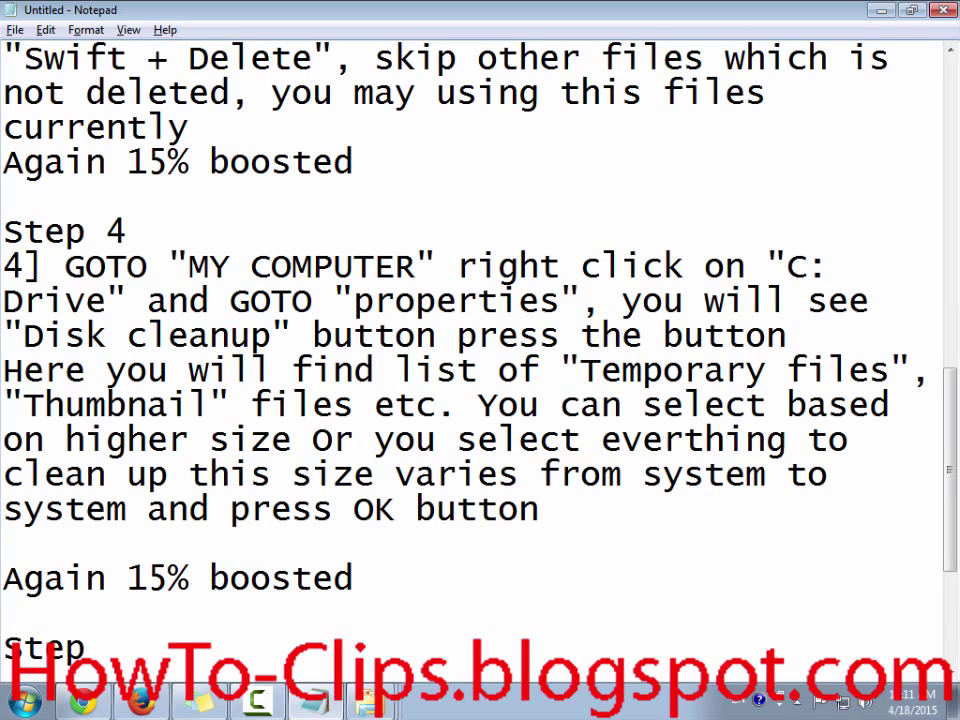
{"action": "type", "text": " 5"}
{"action": "key", "text": "Return"}
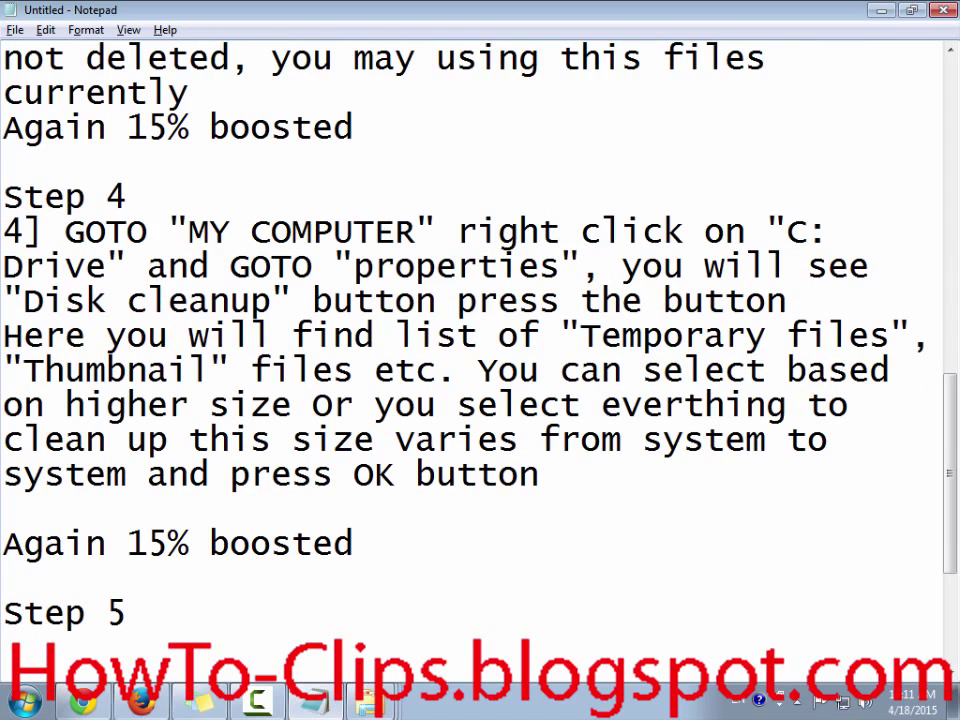
{"action": "type", "text": "5]"}
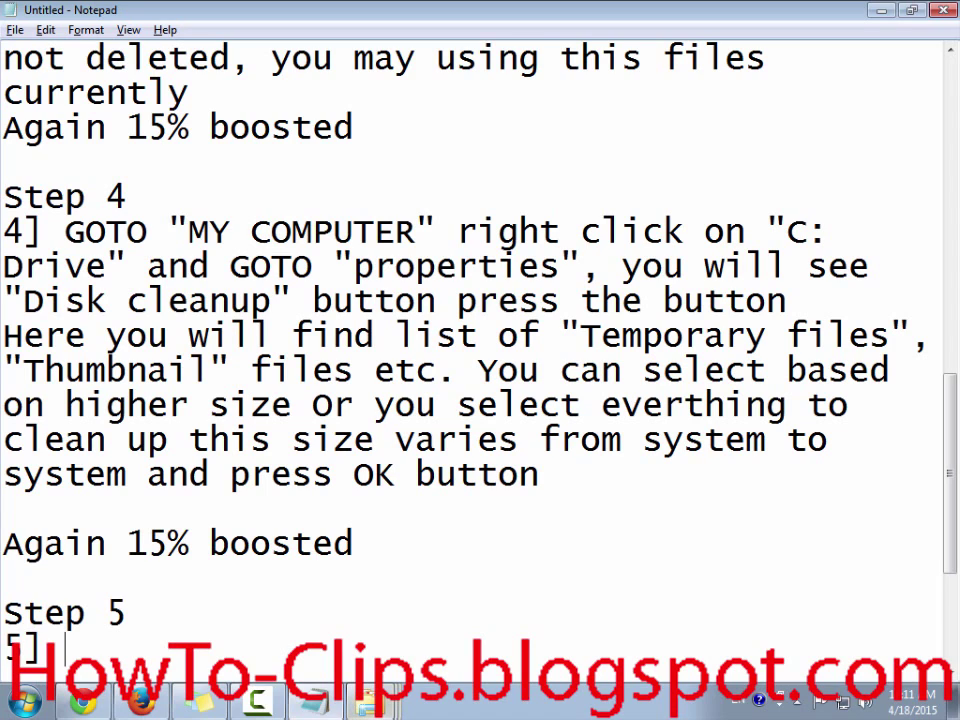
Write 'Again GOTO "My Computer"' after "5]" in the Step 5 text
{"action": "right_click", "coordinate": [370, 703]}
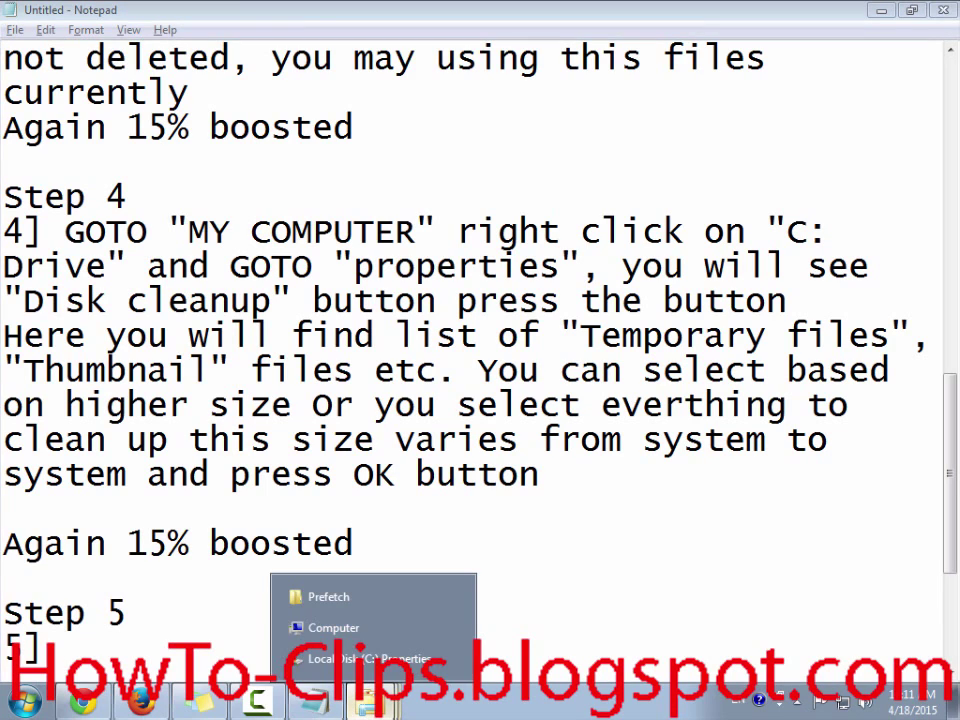
{"action": "key", "text": "Escape"}
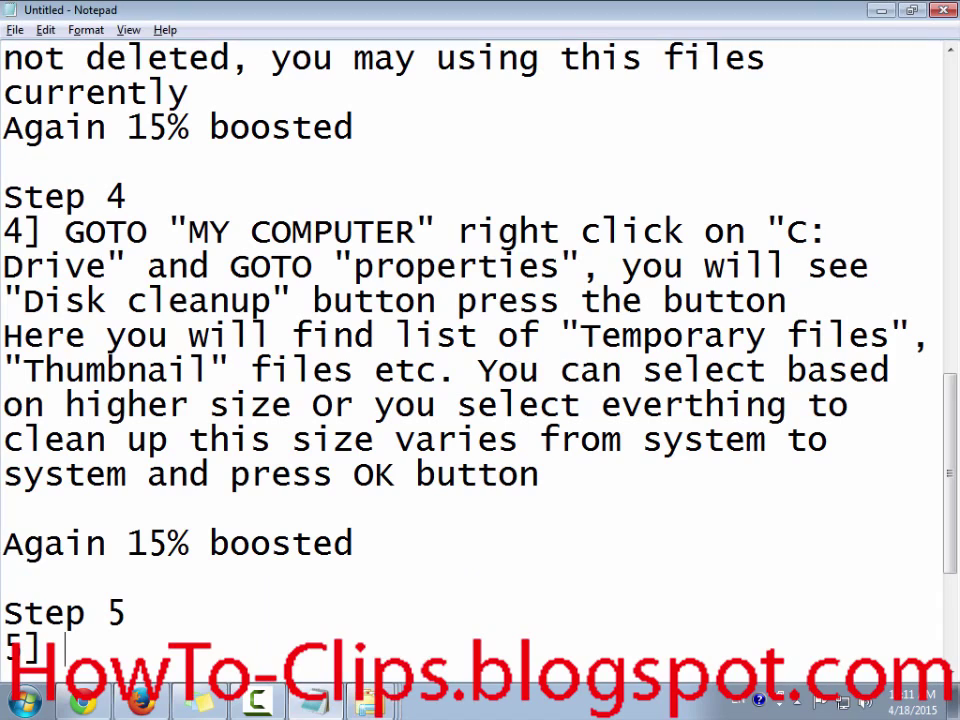
{"action": "type", "text": "GOT O"}
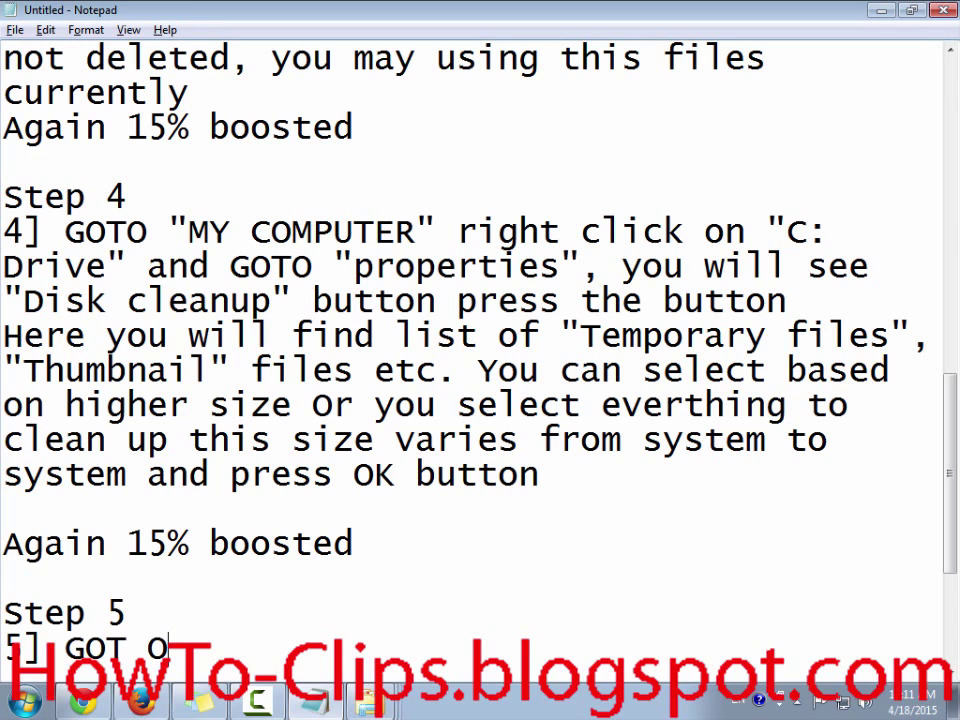
{"action": "key", "text": "BackSpace"}
{"action": "key", "text": "BackSpace"}
{"action": "type", "text": "O \""}
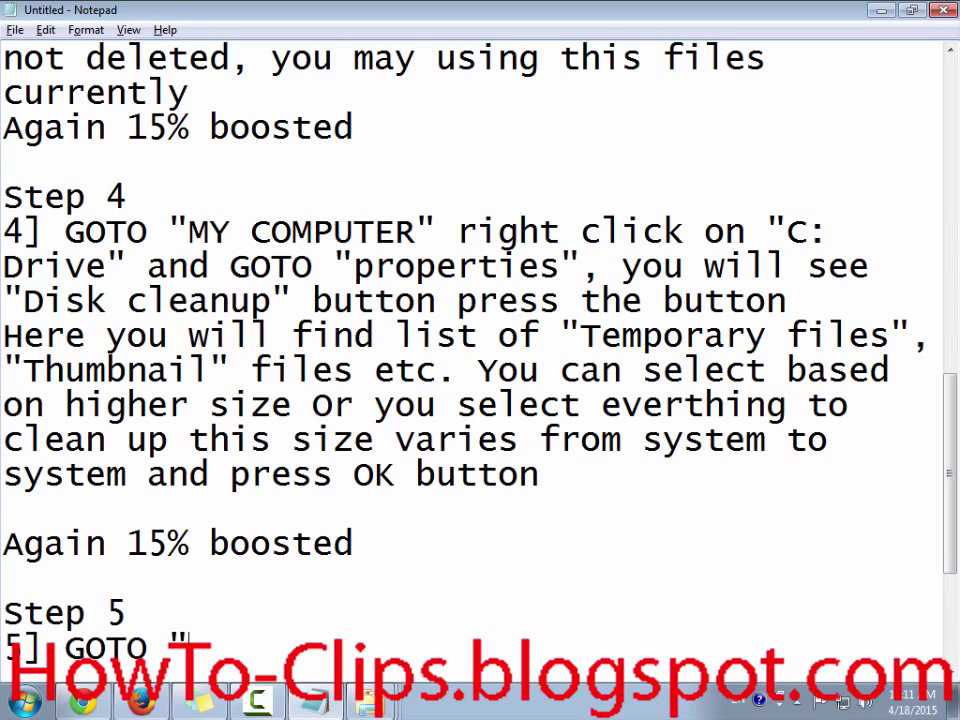
{"action": "left_click", "coordinate": [64, 647]}
{"action": "type", "text": "Aga"}
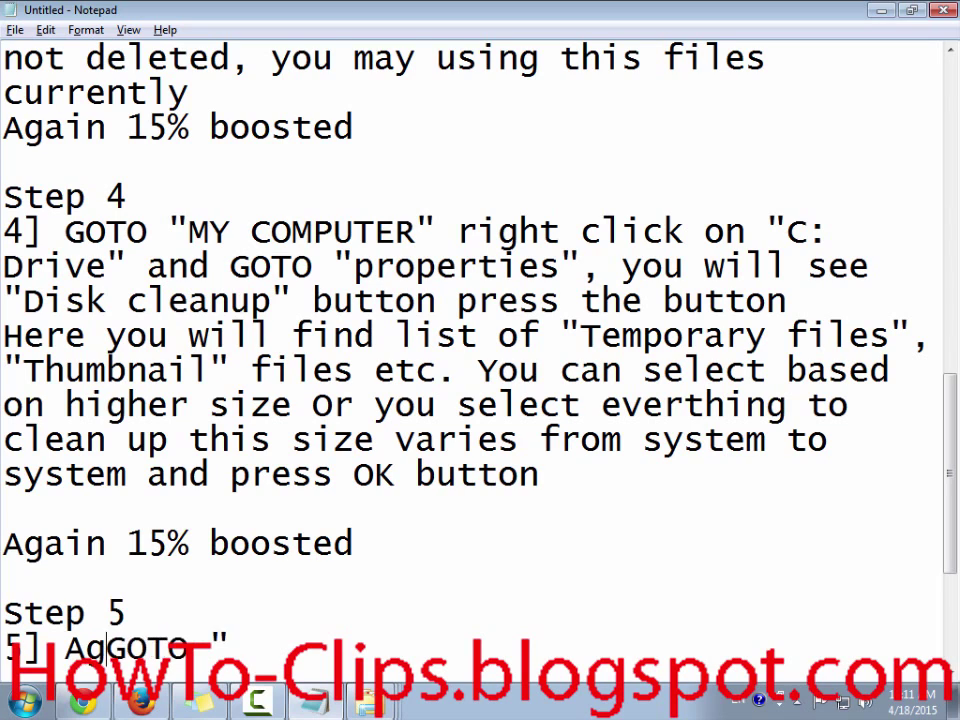
{"action": "type", "text": "in GOTO \""}
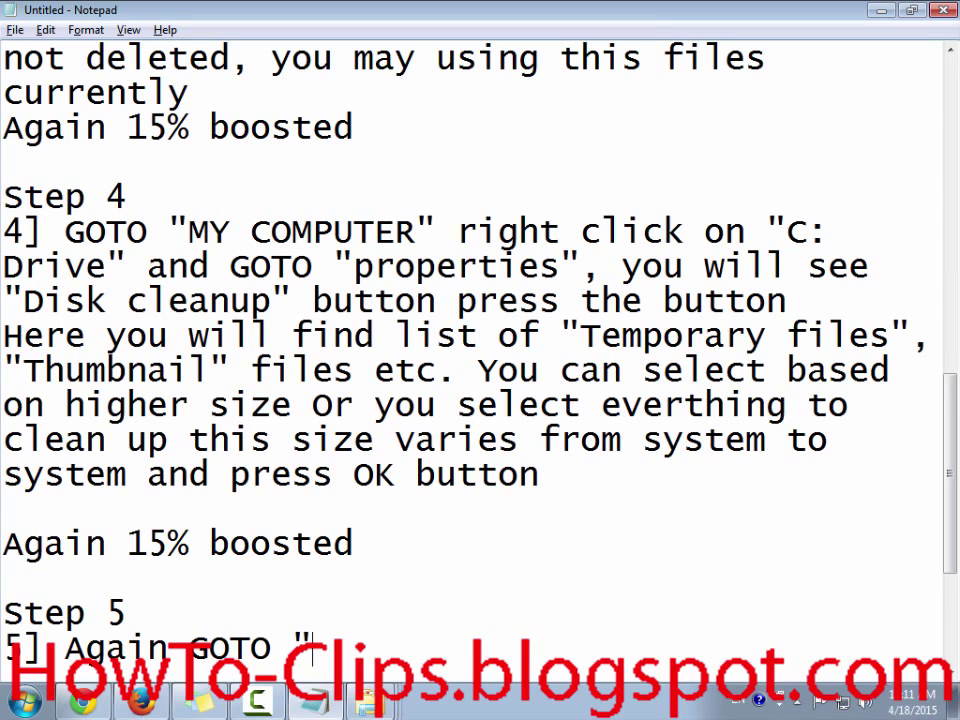
{"action": "type", "text": "My C"}
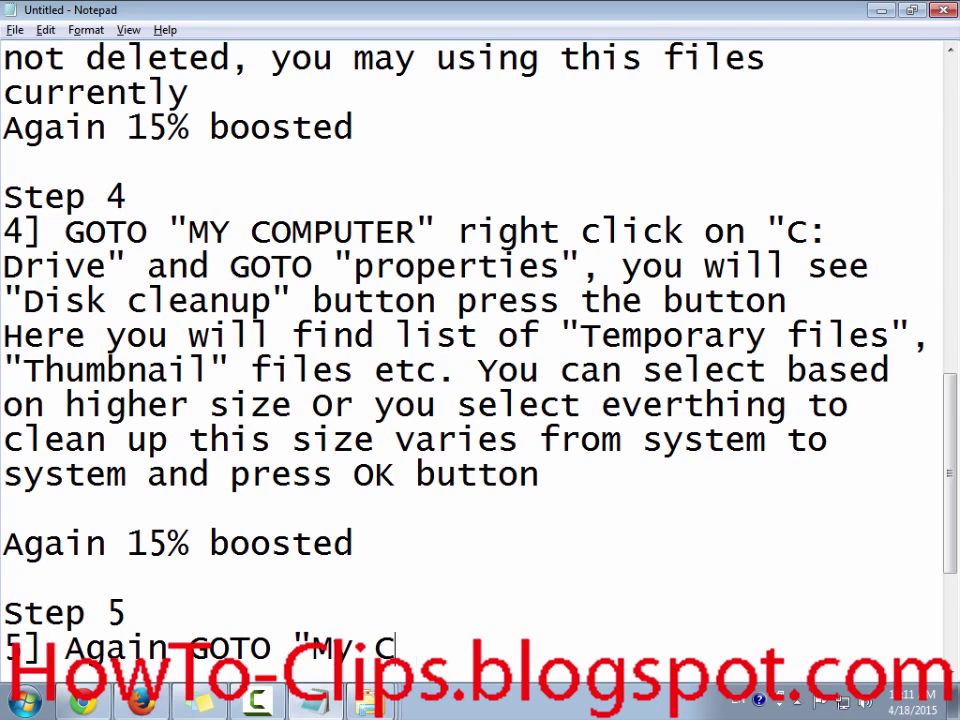
{"action": "type", "text": "omputer"}
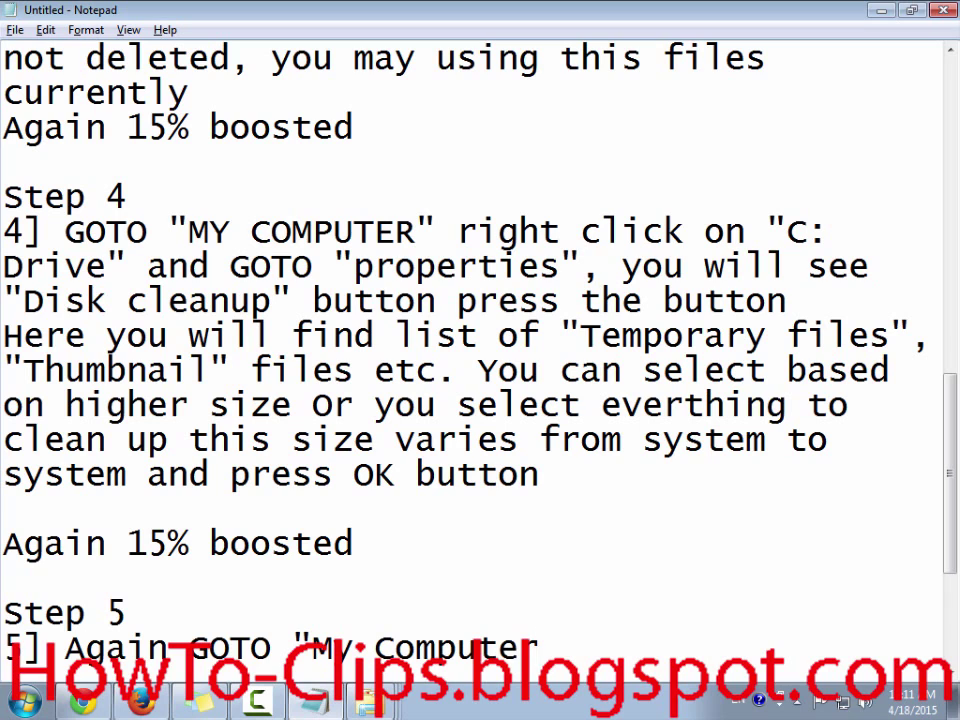
{"action": "type", "text": "\""}
Switch to the Computer window, open the properties of Local Disk (C:), and show its error-checking and defragmentation tools
{"action": "key", "text": "alt+Tab"}
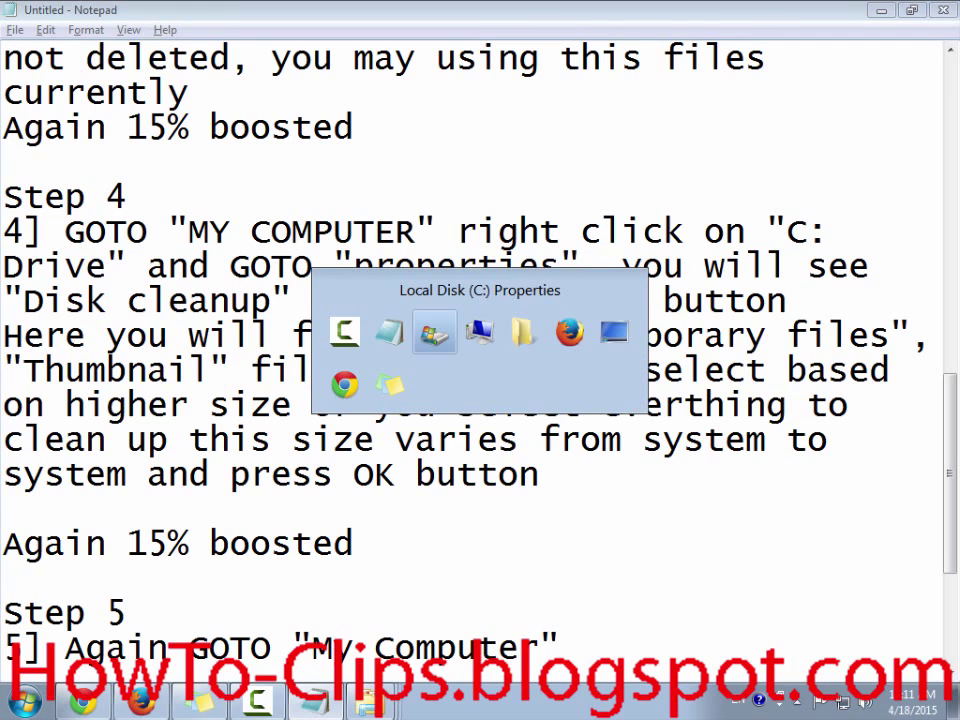
{"action": "key", "text": "alt+Tab"}
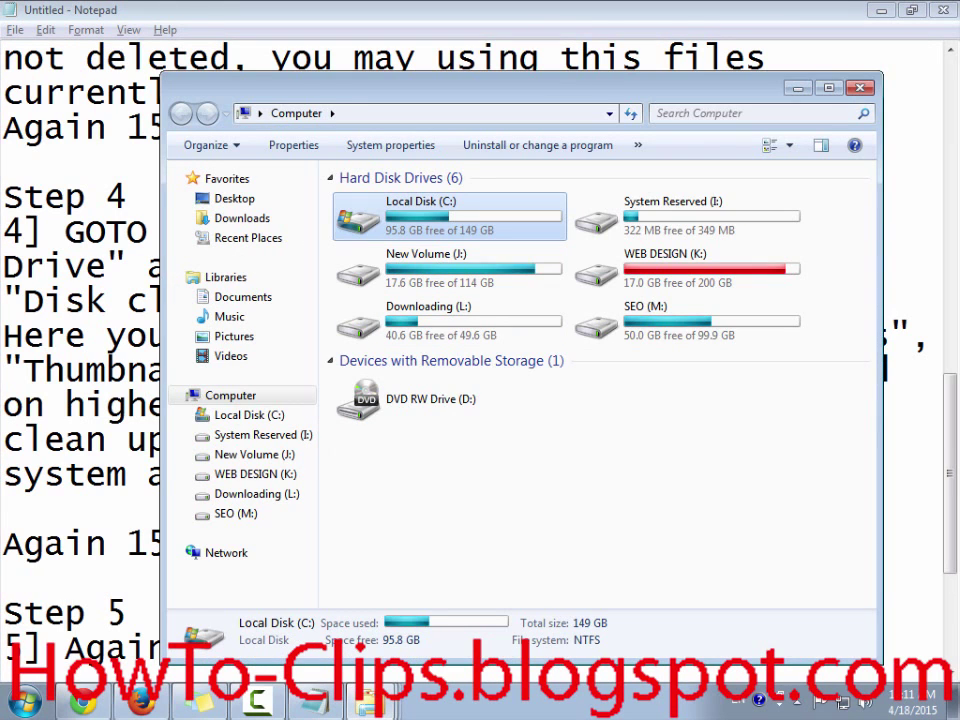
{"action": "right_click", "coordinate": [406, 204]}
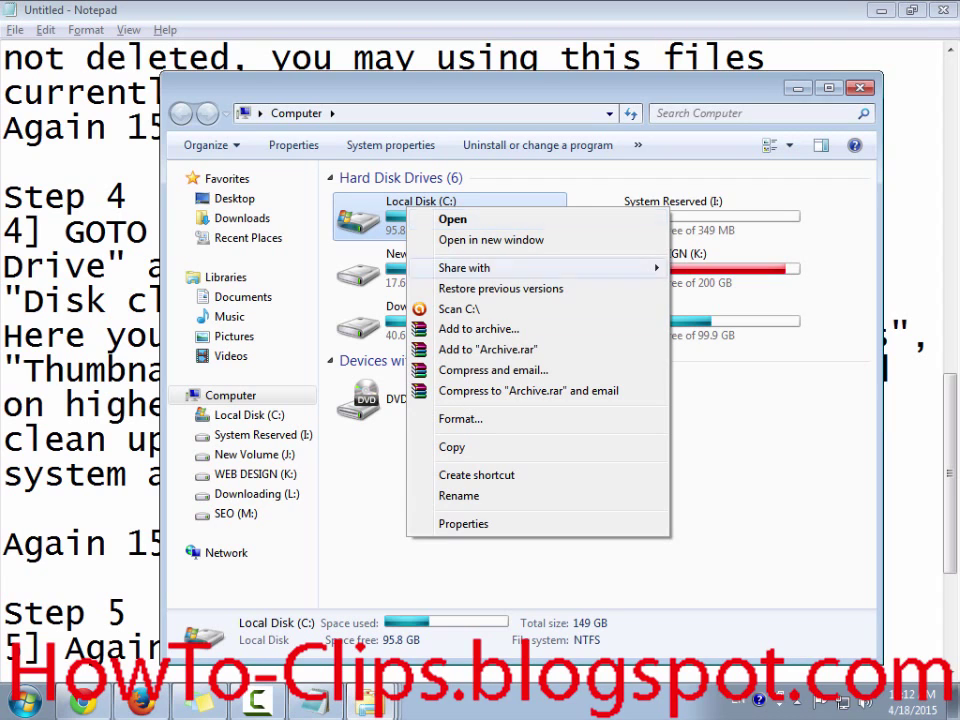
{"action": "left_click", "coordinate": [463, 523]}
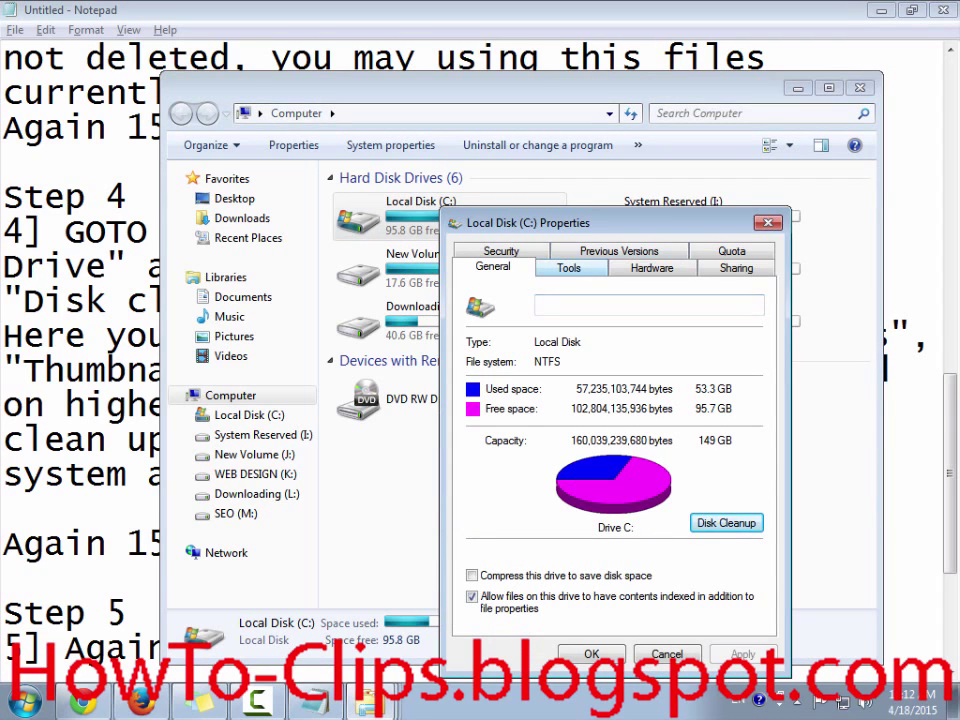
{"action": "left_click", "coordinate": [568, 267]}
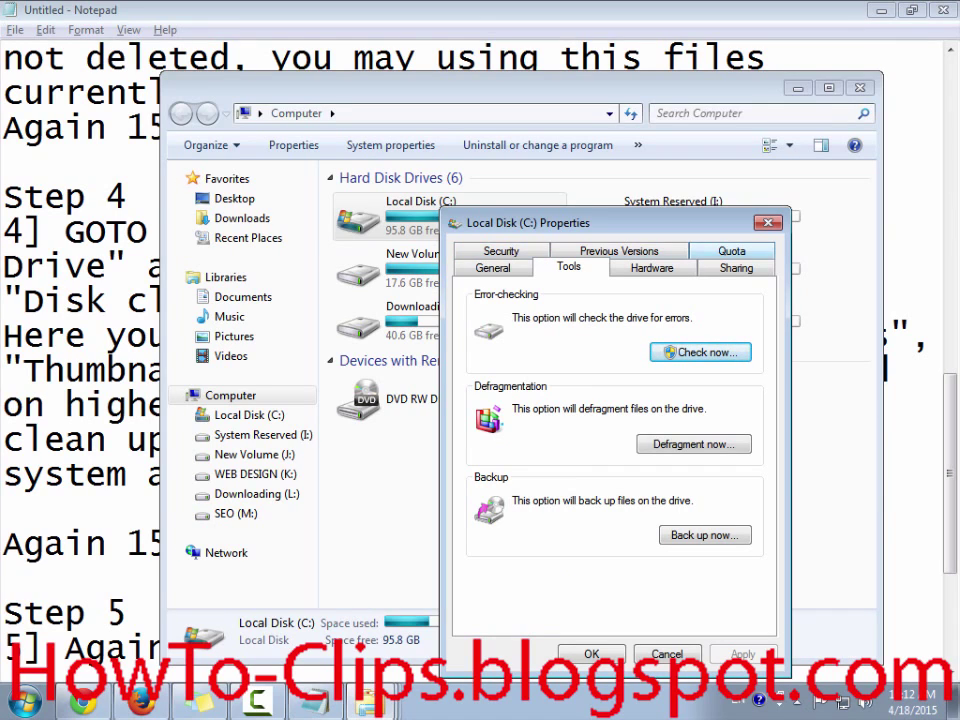
{"action": "left_click", "coordinate": [492, 268]}
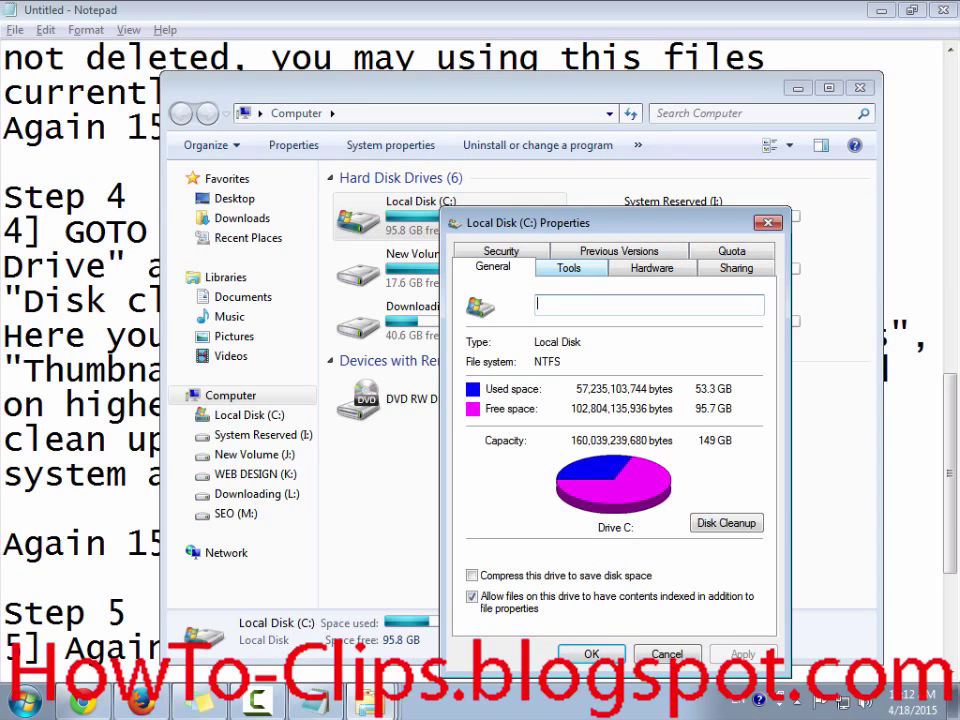
{"action": "left_click", "coordinate": [568, 267]}
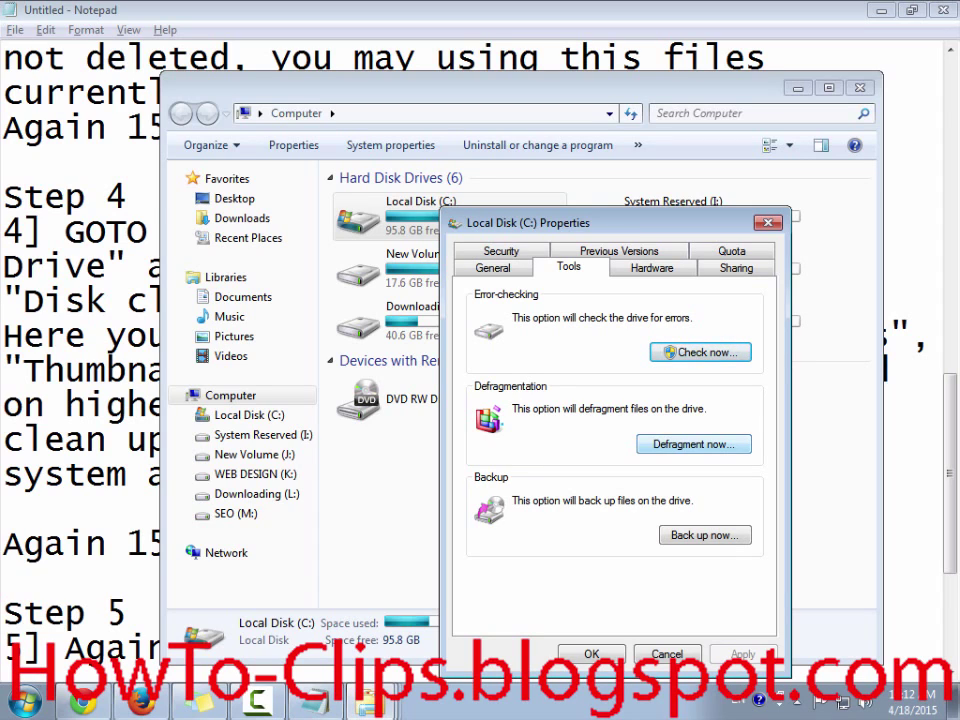
Return to Notepad and continue the Step 5 sentence with "and click properties"
{"action": "key", "text": "alt+Tab"}
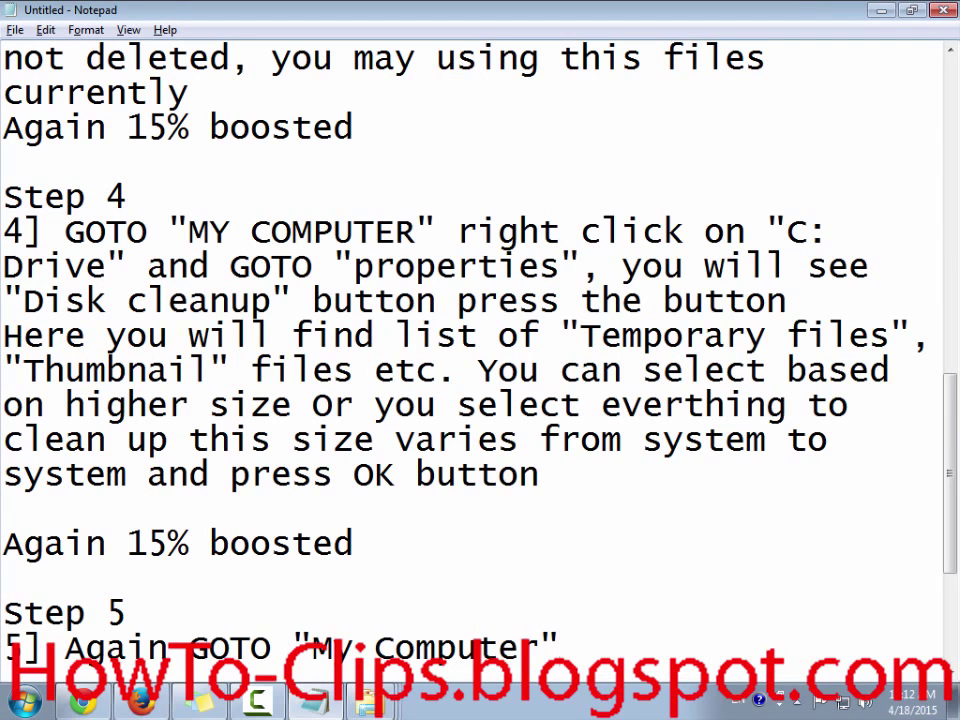
{"action": "type", "text": "and clic"}
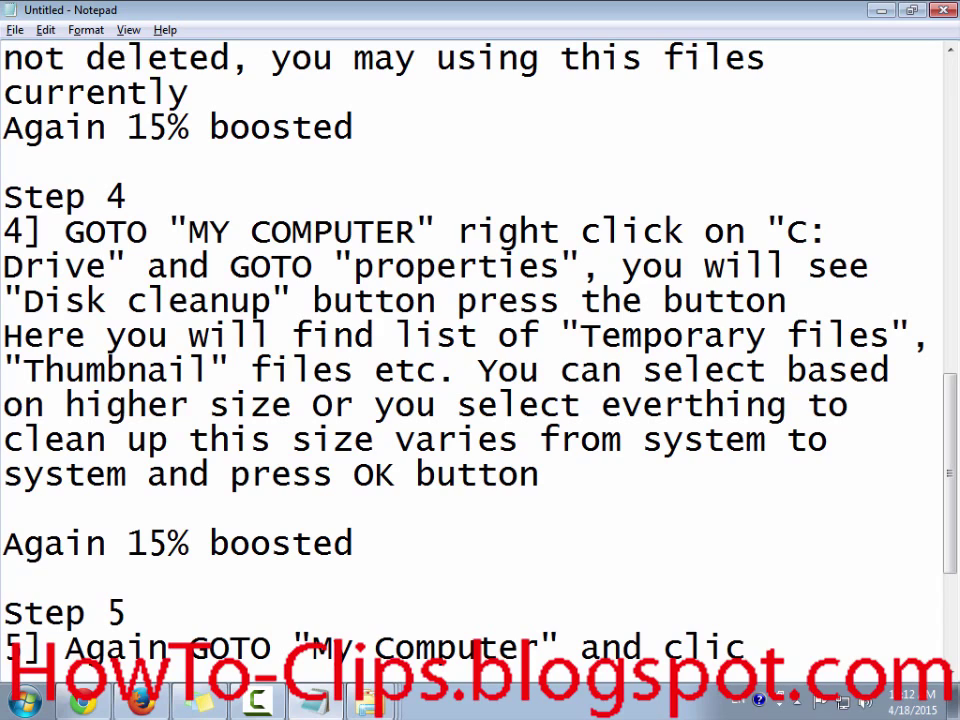
{"action": "type", "text": "k properties"}
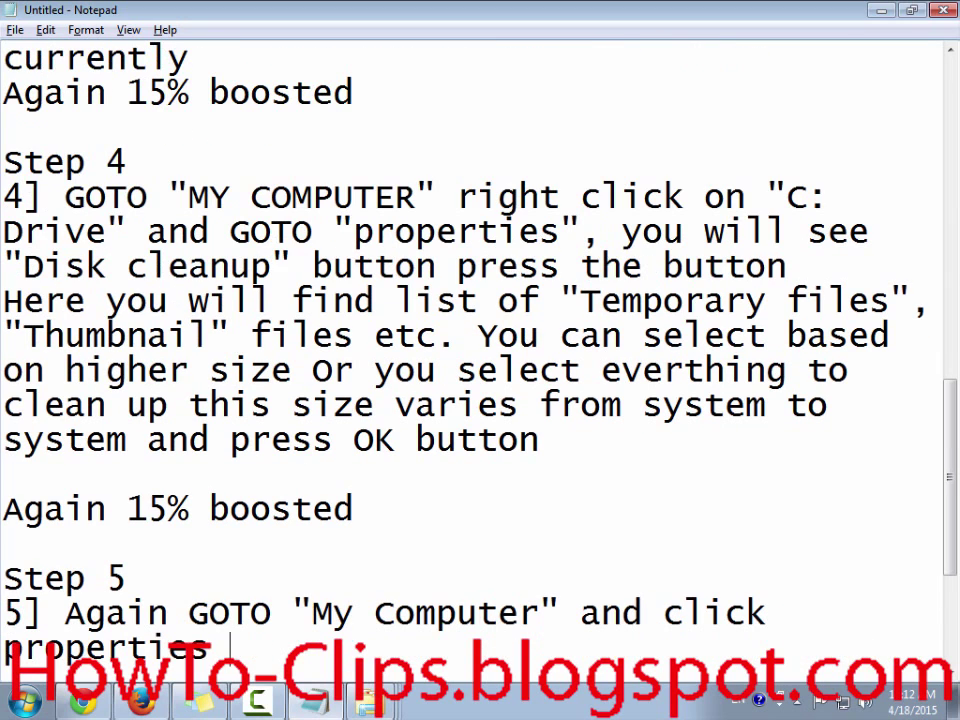
Check the Local Disk (C:) properties, then continue the Step 5 sentence in Notepad with 'click "Tools" tab and click'
{"action": "key", "text": "alt+Tab"}
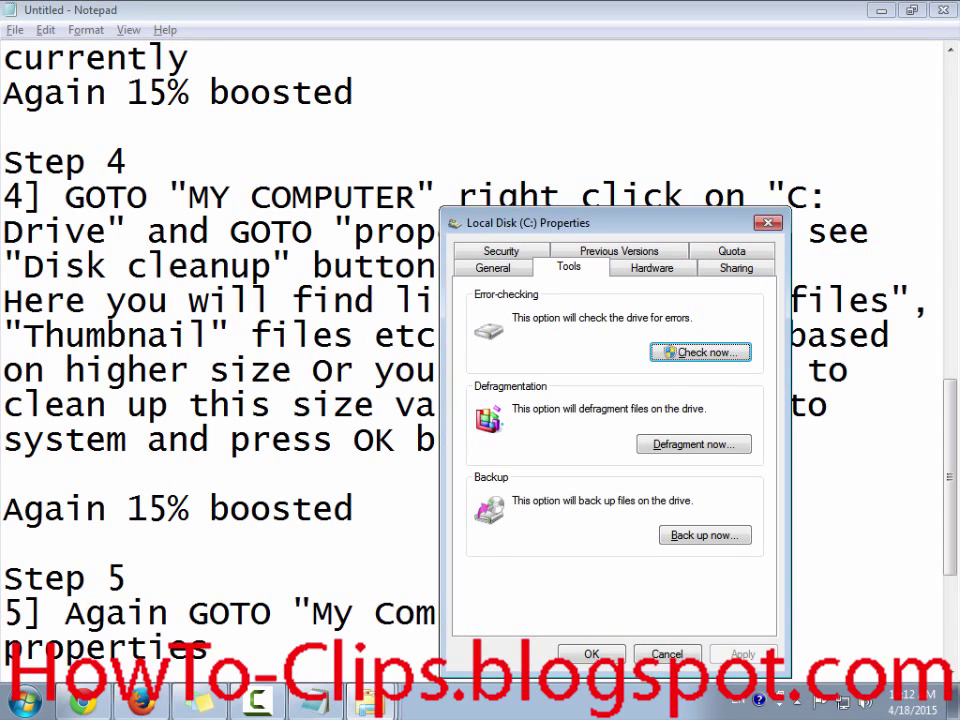
{"action": "key", "text": "alt+Tab"}
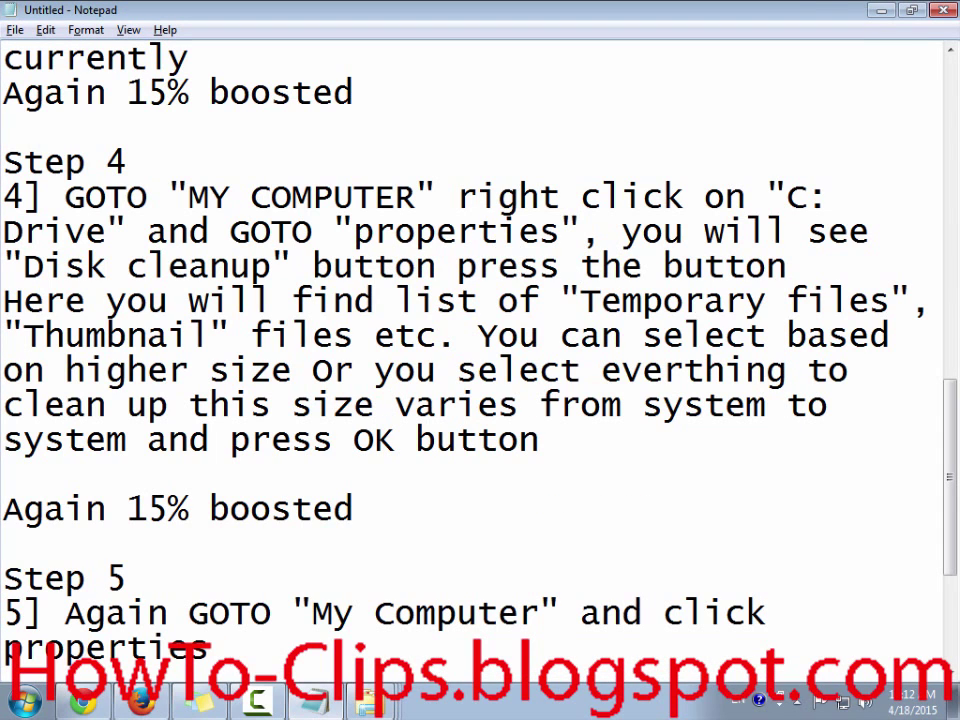
{"action": "type", "text": "click "}
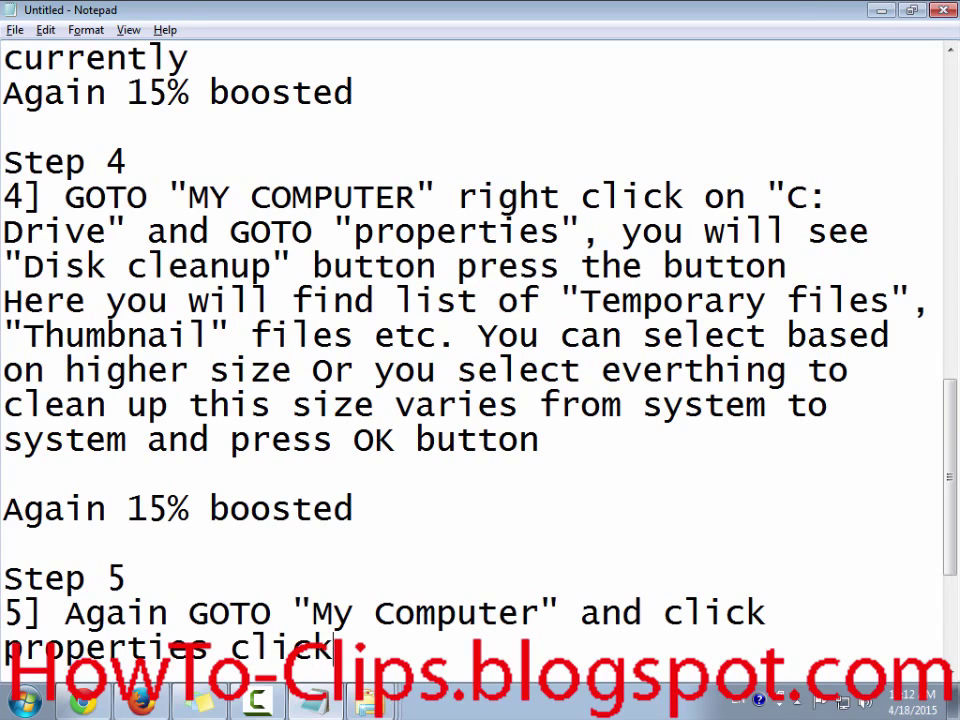
{"action": "type", "text": "\"Tools"}
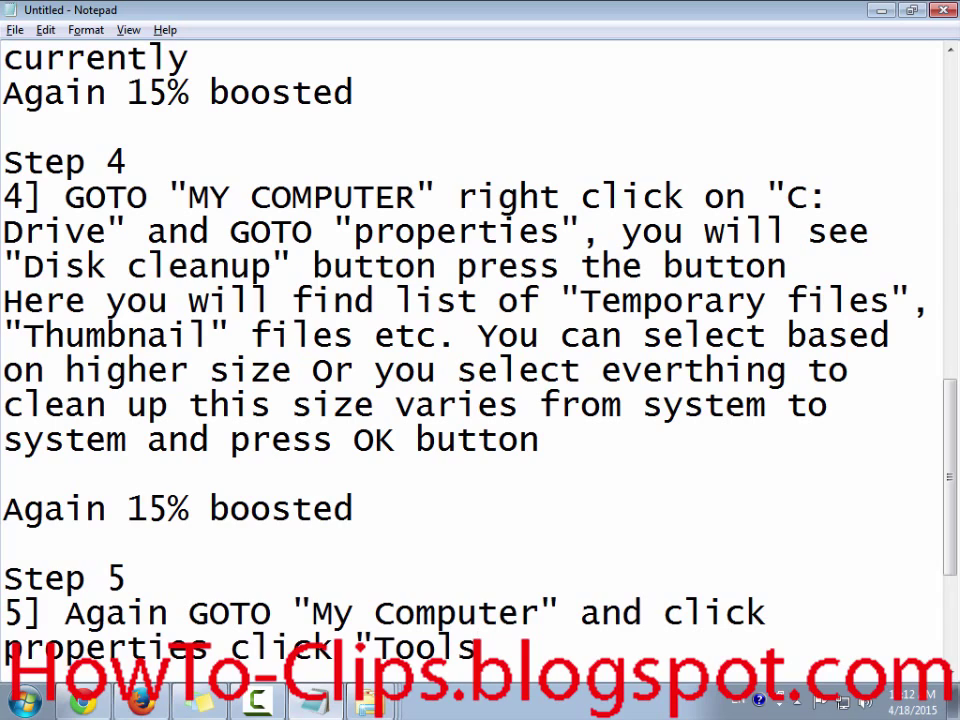
{"action": "type", "text": "\" tab "}
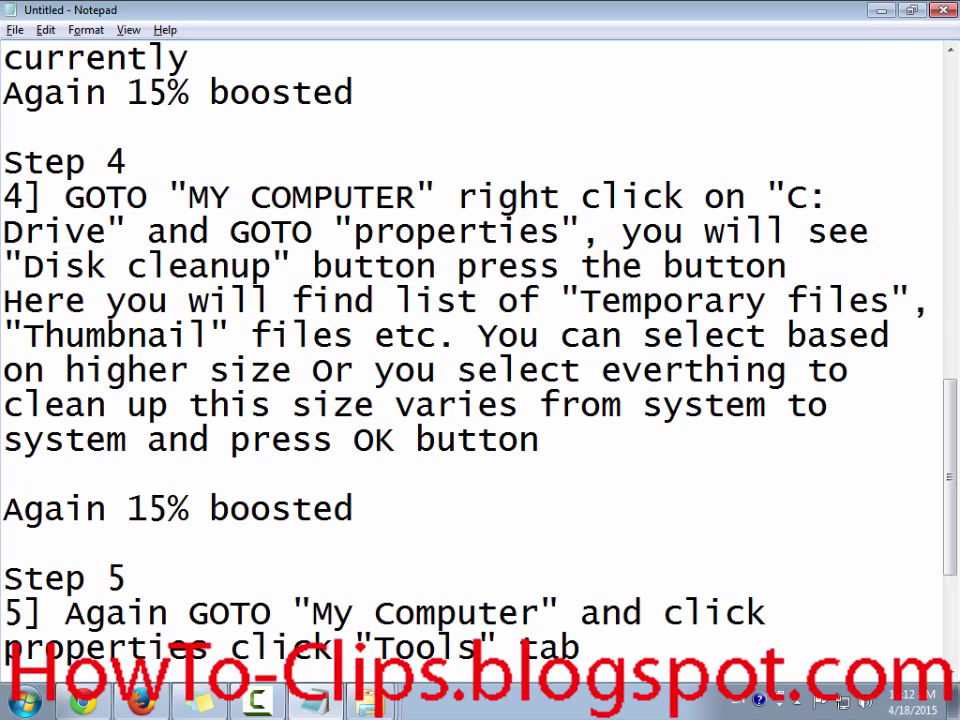
{"action": "type", "text": "and click"}
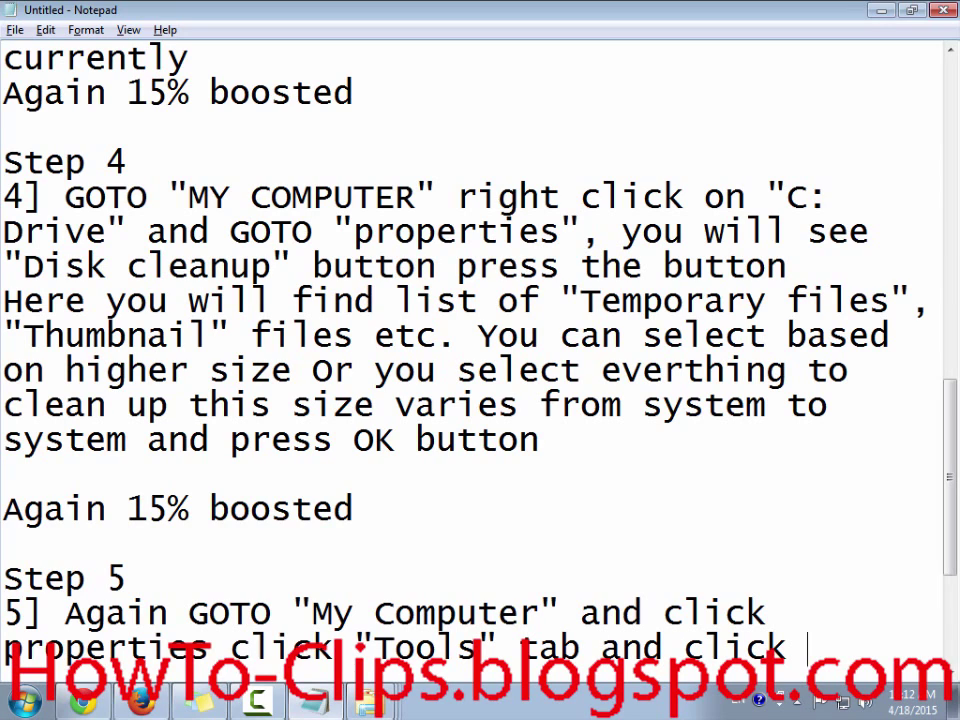
Check the defragmentation option's name in the C: properties and add '"Defragment Now"' to the Step 5 sentence in Notepad
{"action": "key", "text": "alt+Tab"}
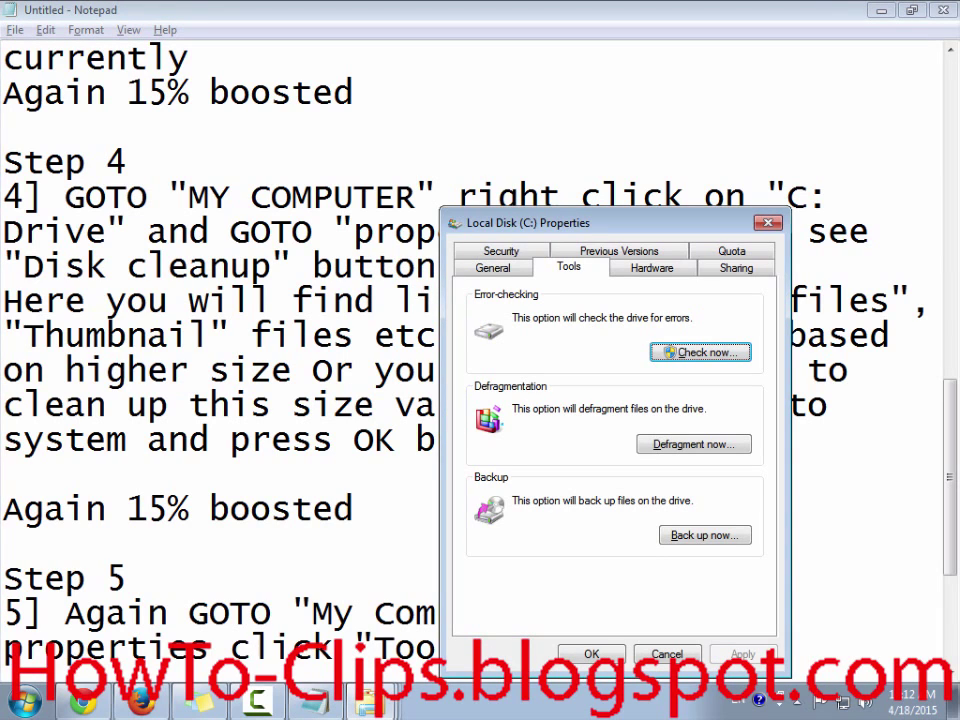
{"action": "key", "text": "alt+Tab"}
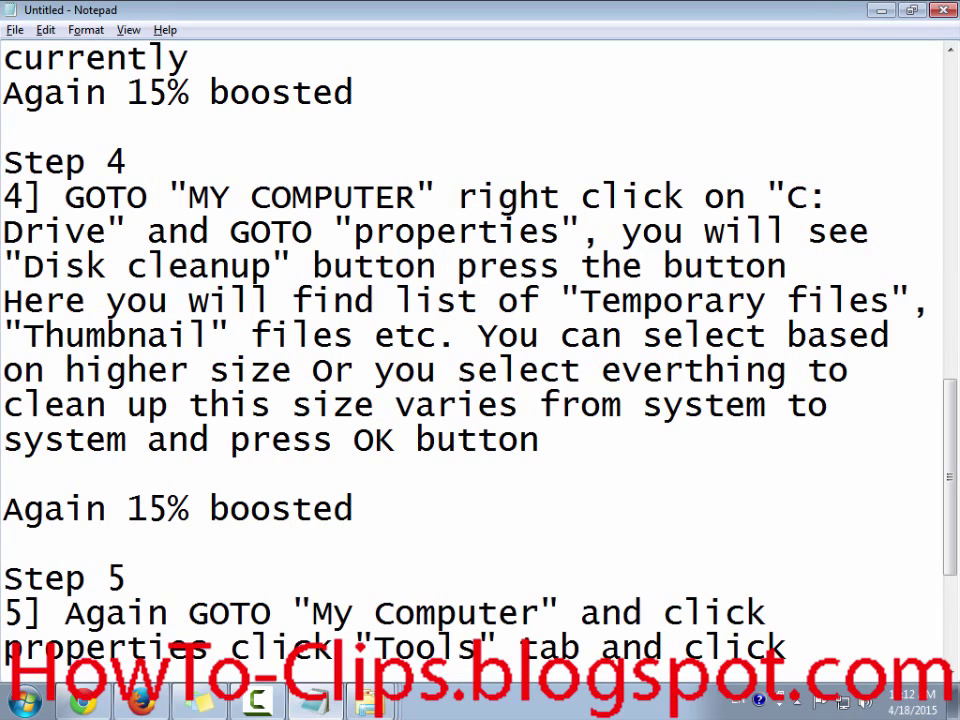
{"action": "type", "text": "\"De"}
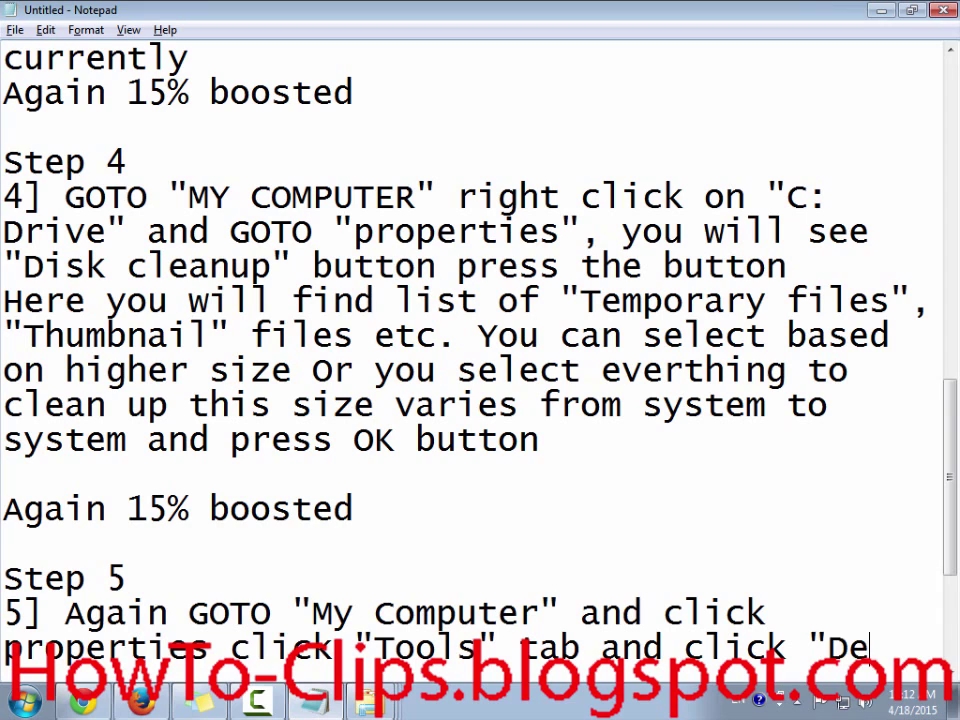
{"action": "type", "text": "fragmen"}
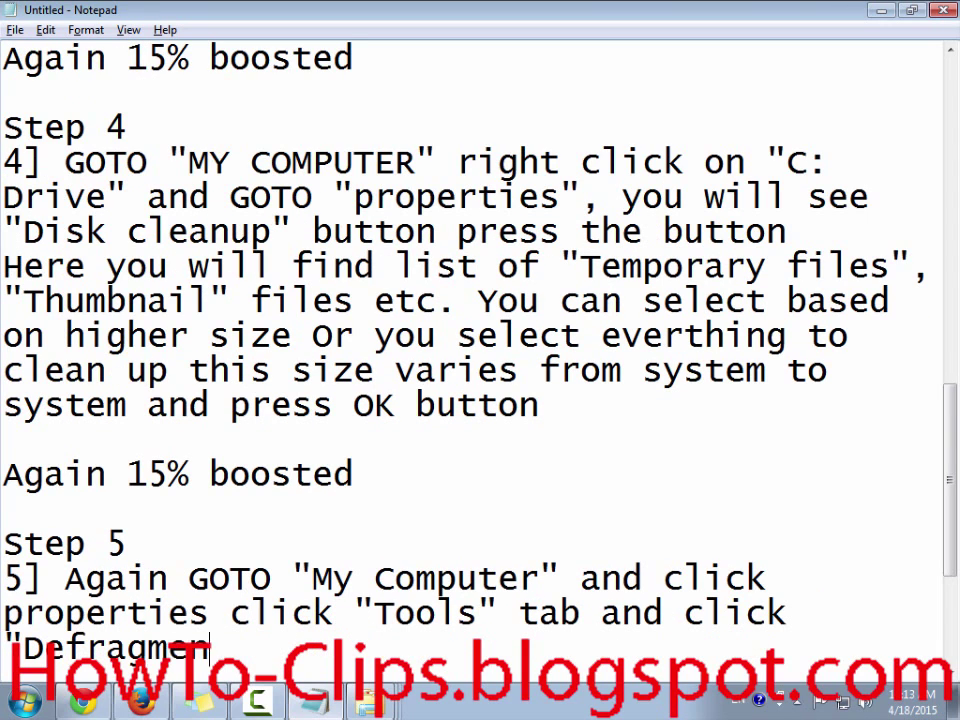
{"action": "type", "text": "t NO"}
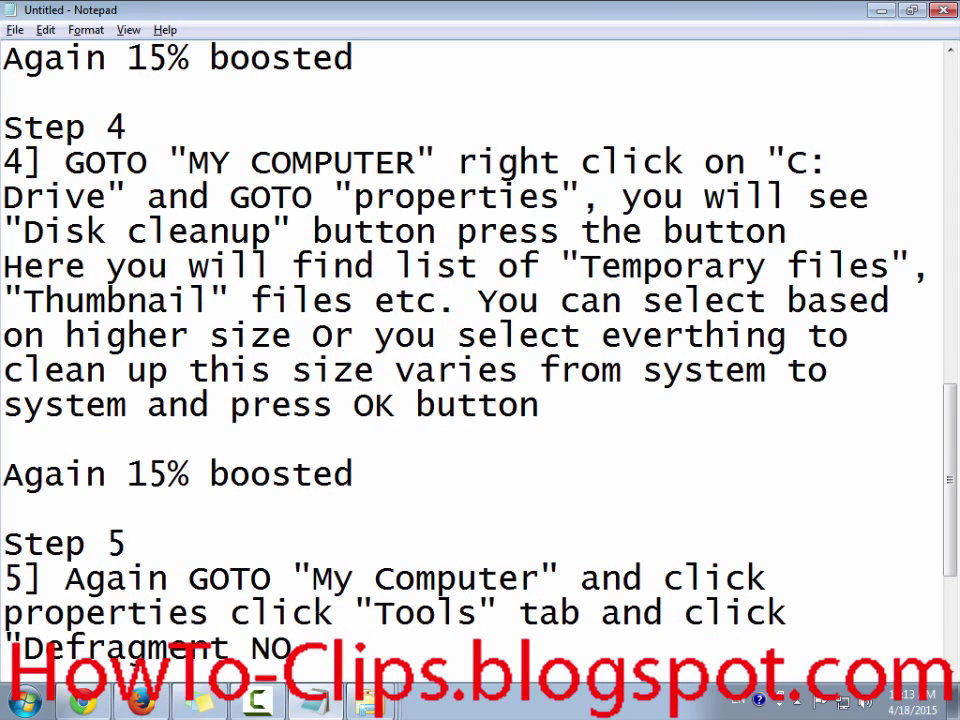
{"action": "key", "text": "BackSpace"}
{"action": "type", "text": "ow\""}
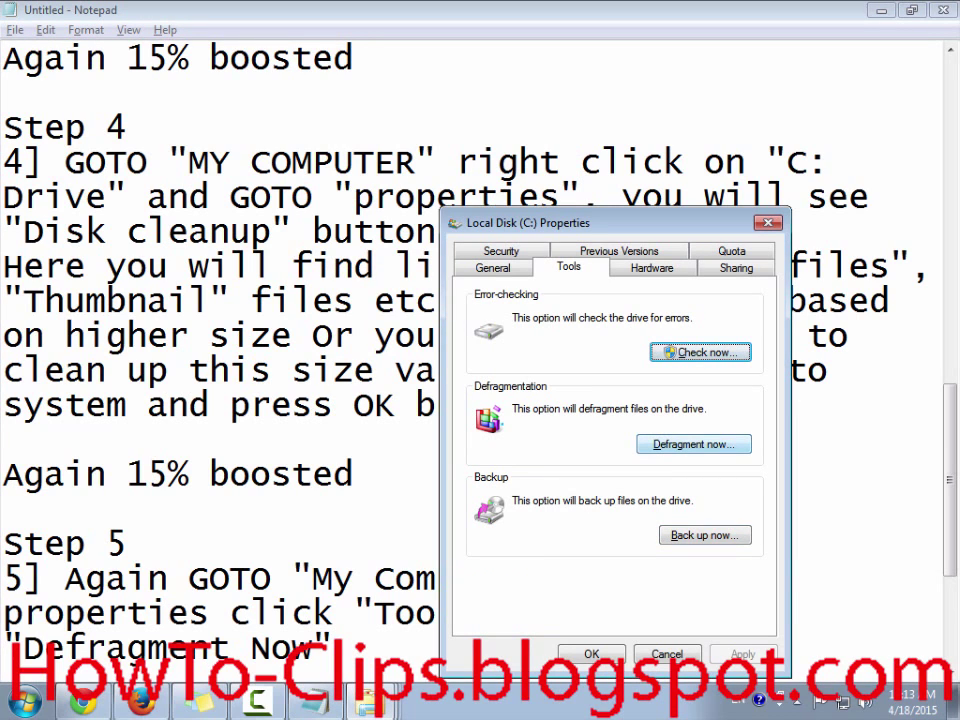
Open Disk Defragmenter from the C: drive's properties, select the (C:) disk, and return to Notepad
{"action": "left_click", "coordinate": [693, 444]}
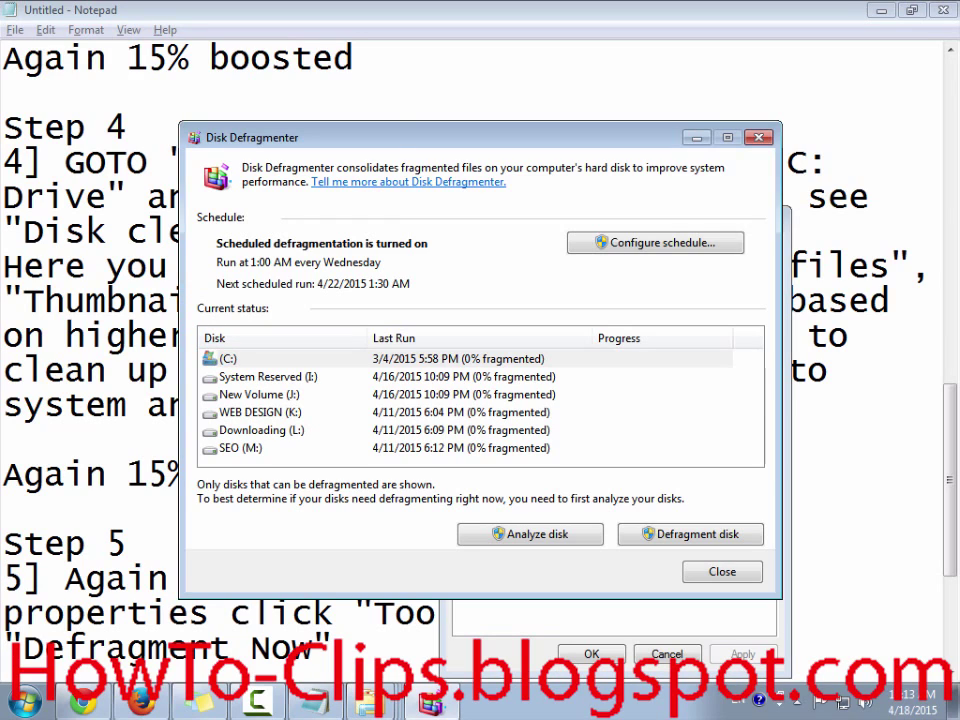
{"action": "left_click", "coordinate": [280, 358]}
{"action": "key", "text": "alt+Tab"}
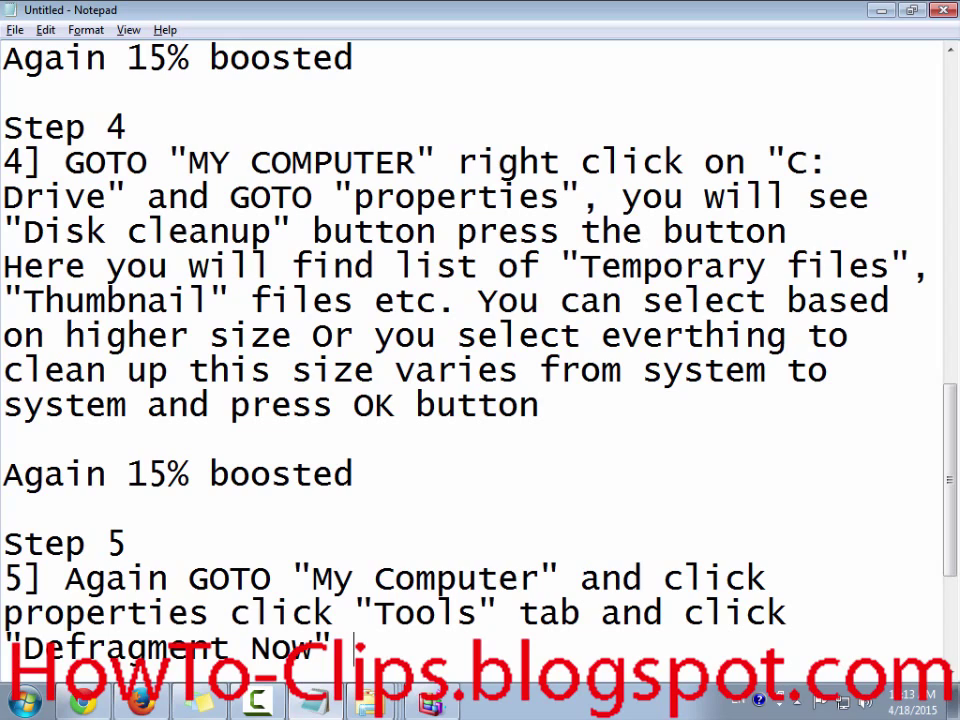
Continue the Step 5 sentence with "select the drive you want to fragment"
{"action": "type", "text": "select t"}
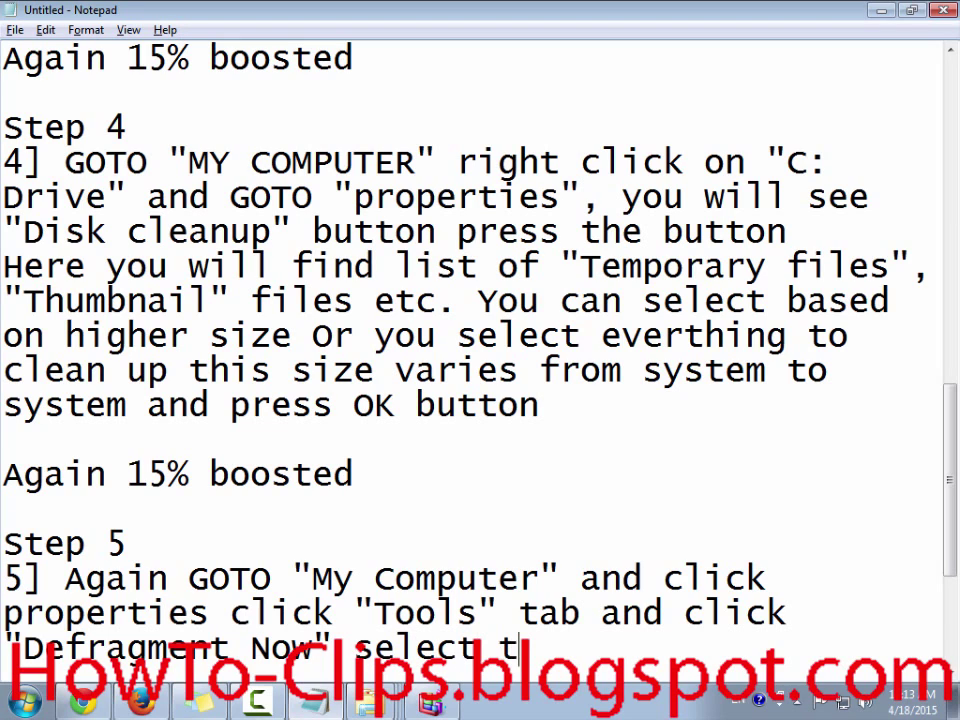
{"action": "type", "text": "he drive"}
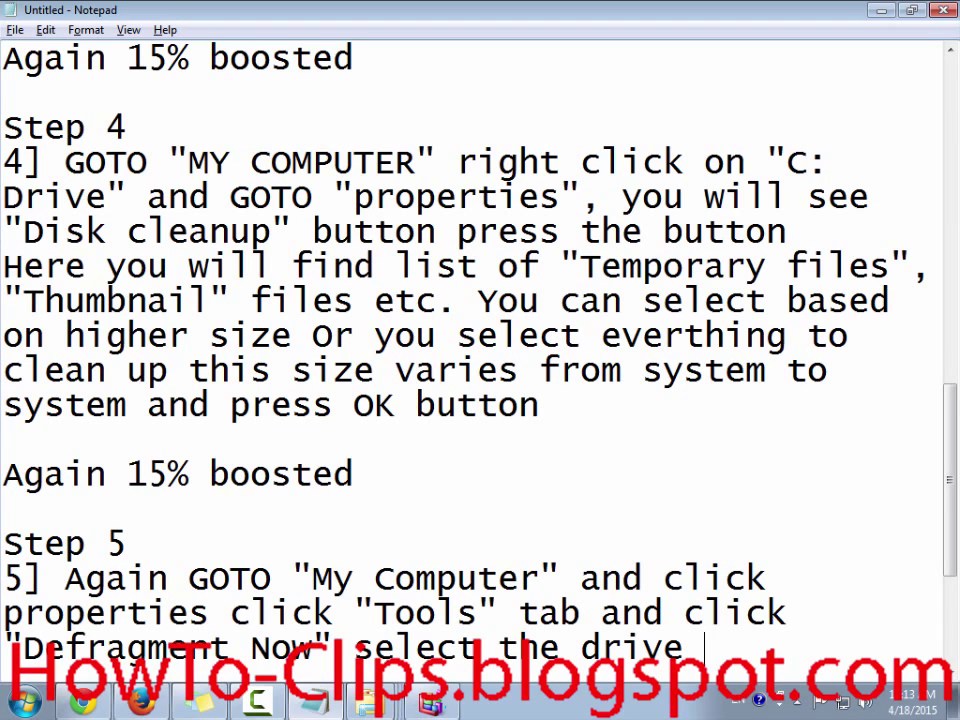
{"action": "type", "text": "you want o"}
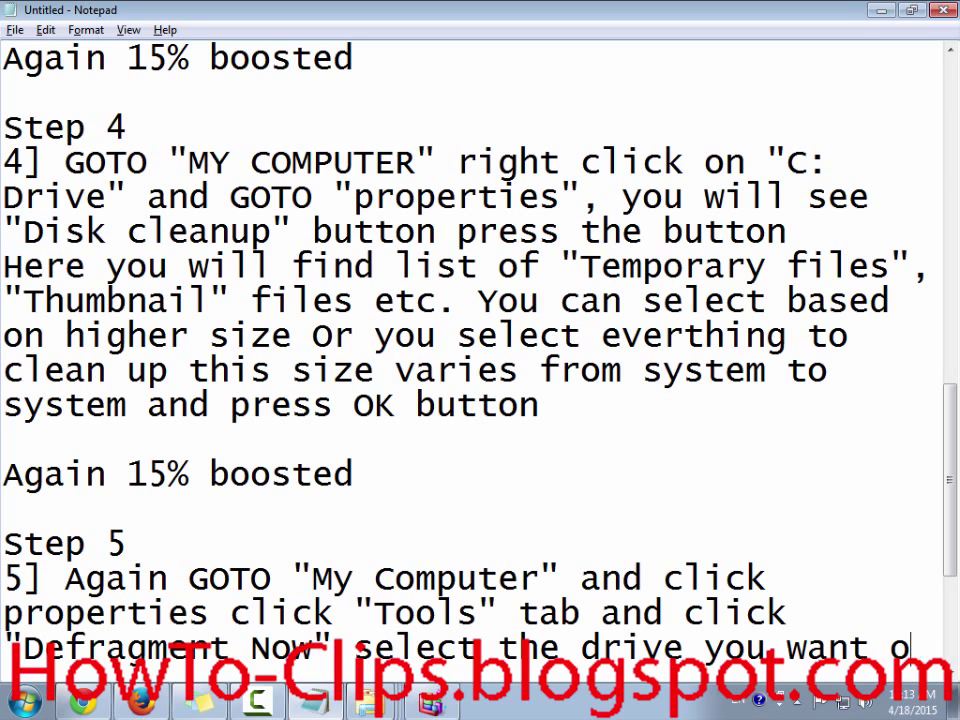
{"action": "key", "text": "BackSpace"}
{"action": "type", "text": "to fr"}
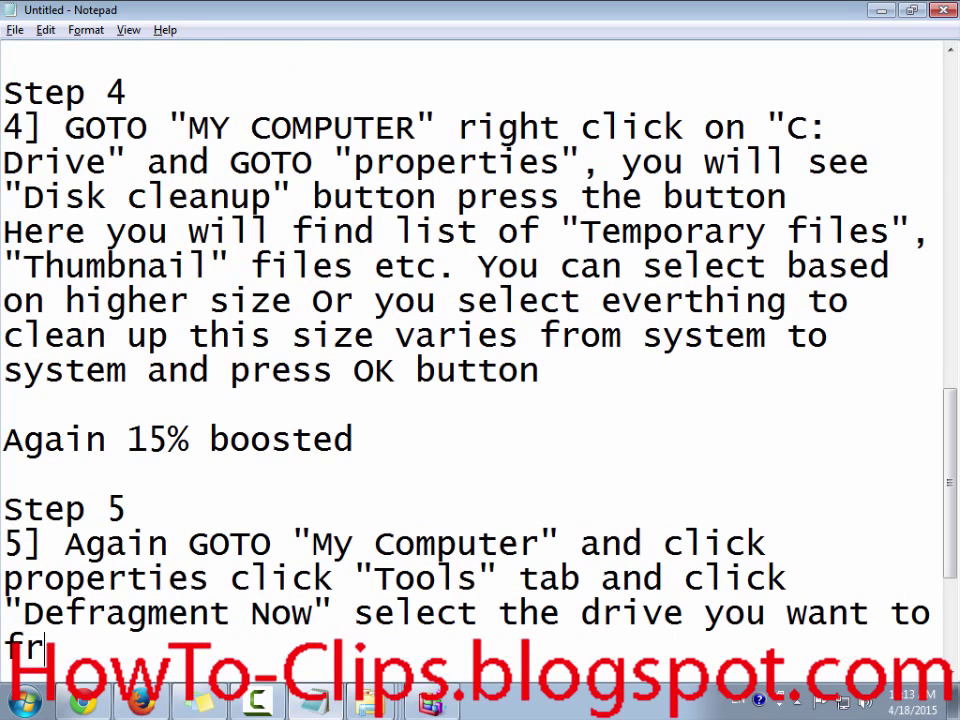
{"action": "type", "text": "agment"}
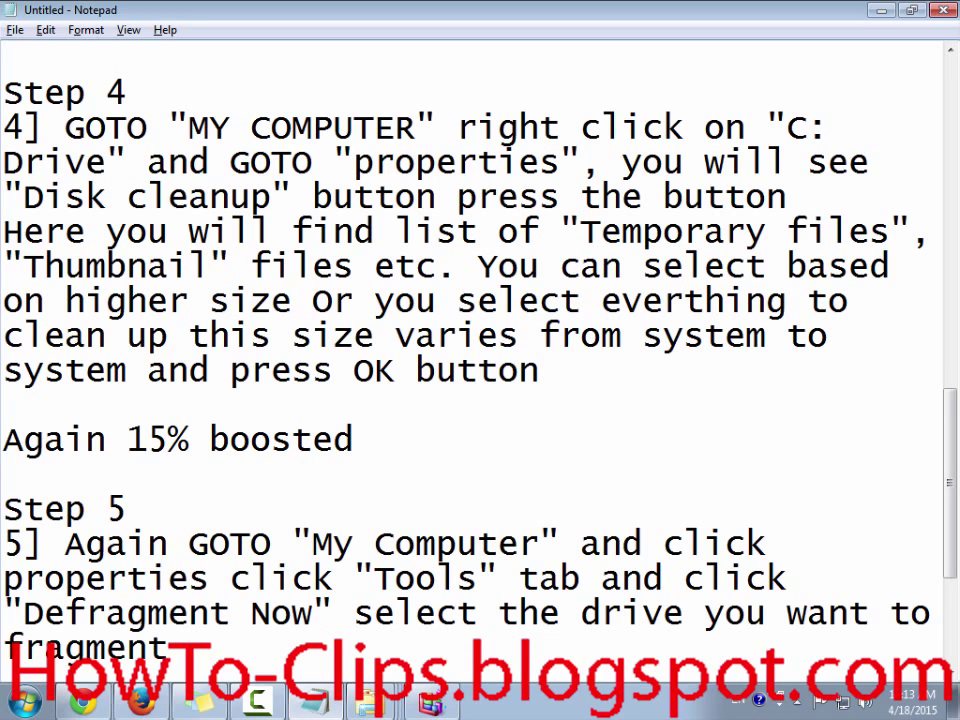
Switch to Disk Defragmenter, select the (C:) disk to show the defragment option, and return to Notepad
{"action": "left_click", "coordinate": [430, 703]}
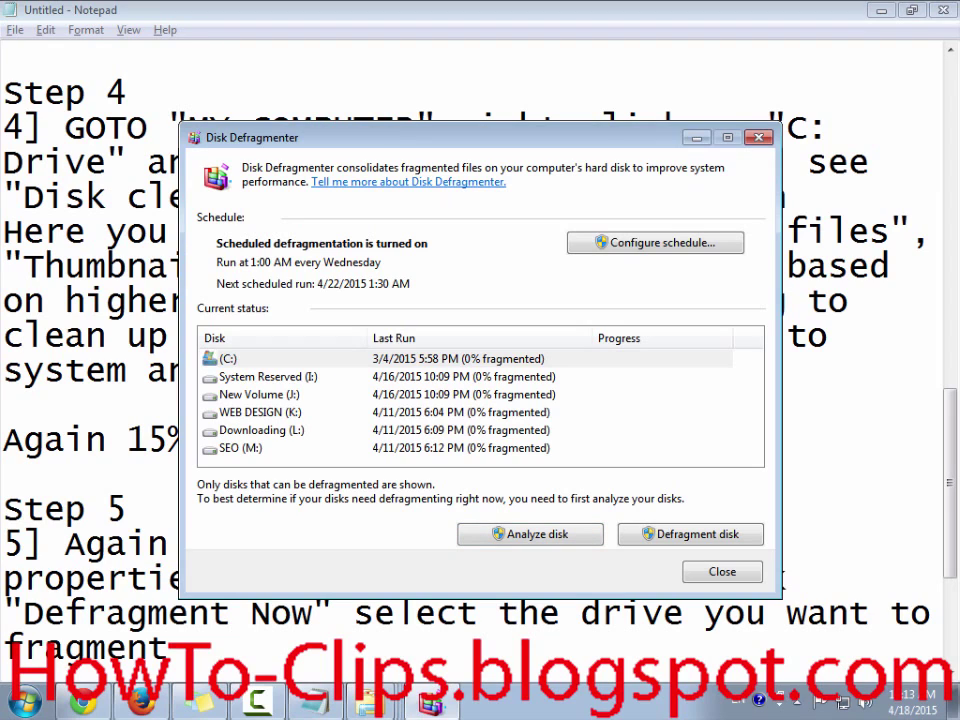
{"action": "left_click", "coordinate": [228, 358]}
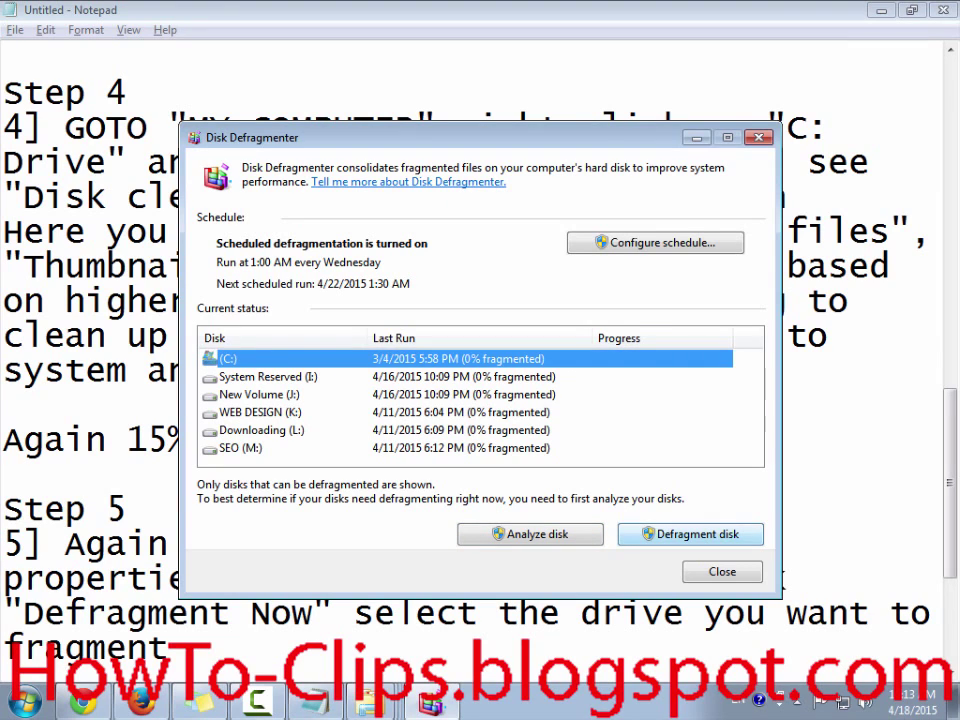
{"action": "key", "text": "alt+Tab"}
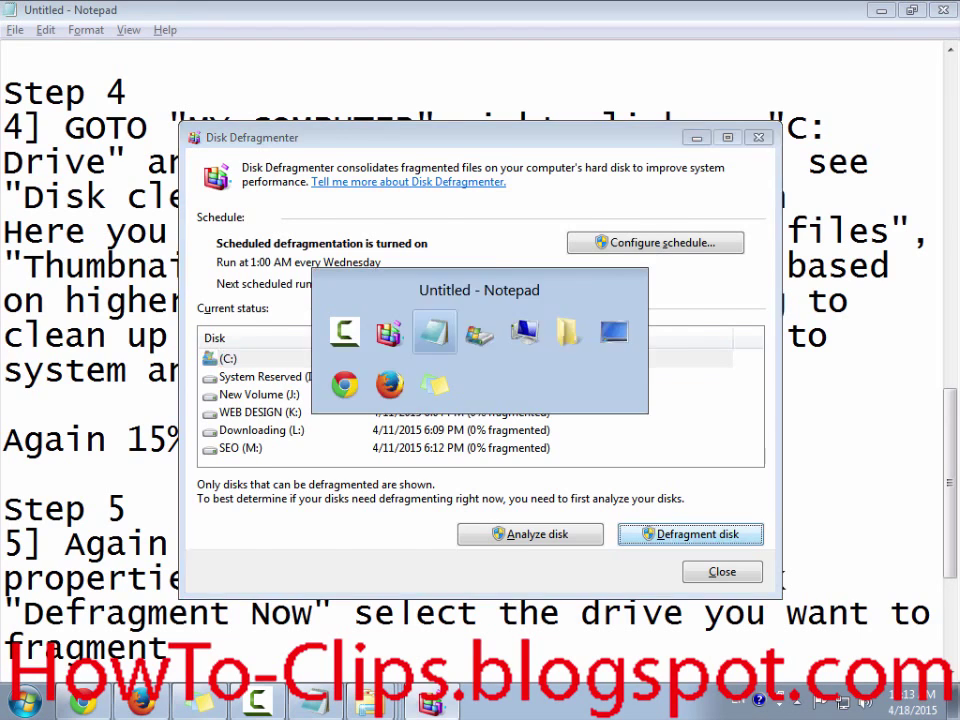
Continue the Step 5 sentence with "and press fragment", correcting the typing mistakes
{"action": "type", "text": "and pre"}
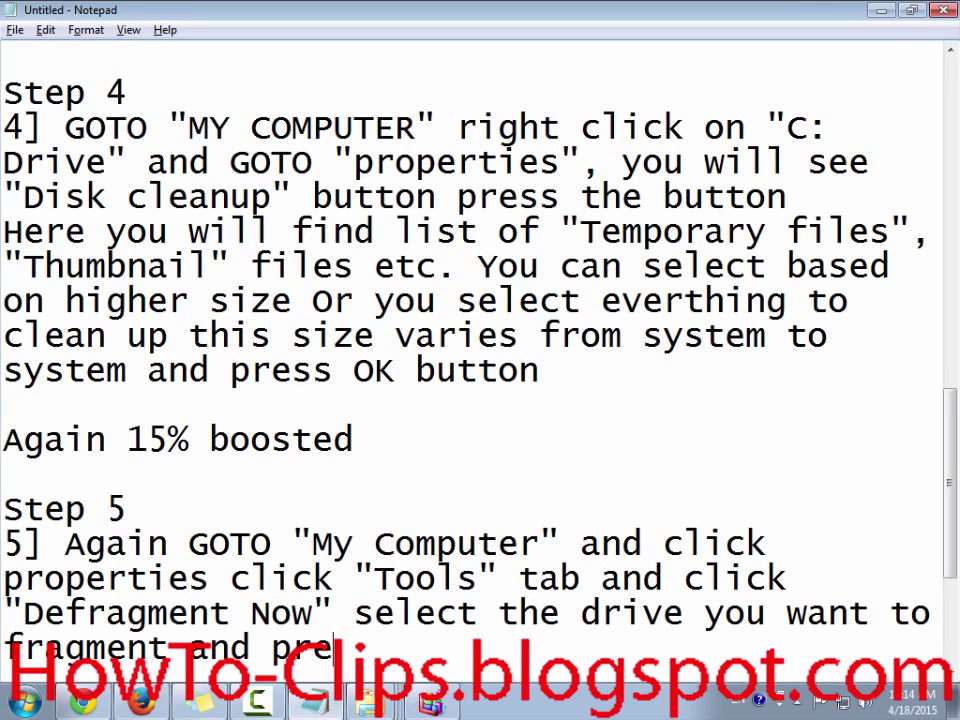
{"action": "type", "text": "ss \"F"}
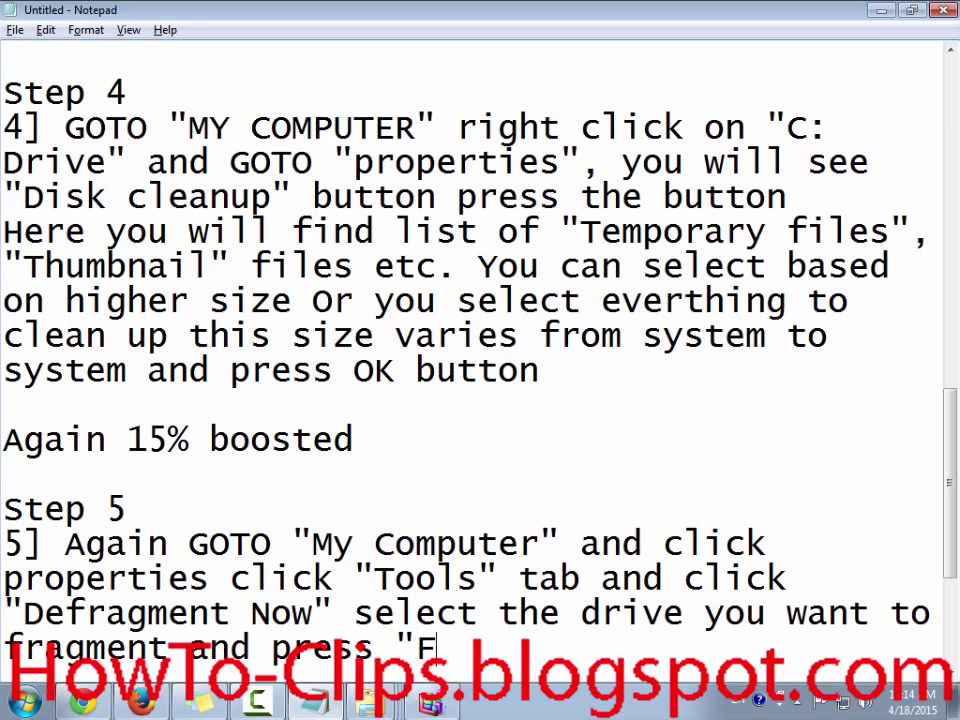
{"action": "key", "text": "BackSpace"}
{"action": "key", "text": "BackSpace"}
{"action": "type", "text": "fre"}
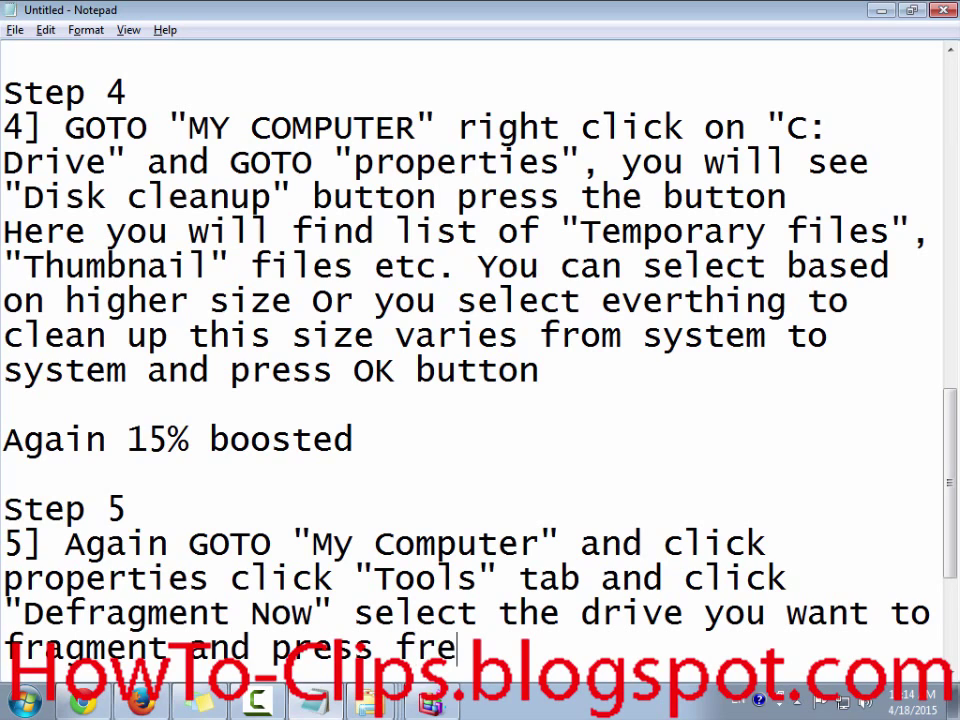
{"action": "key", "text": "BackSpace"}
{"action": "key", "text": "BackSpace"}
{"action": "type", "text": "rag"}
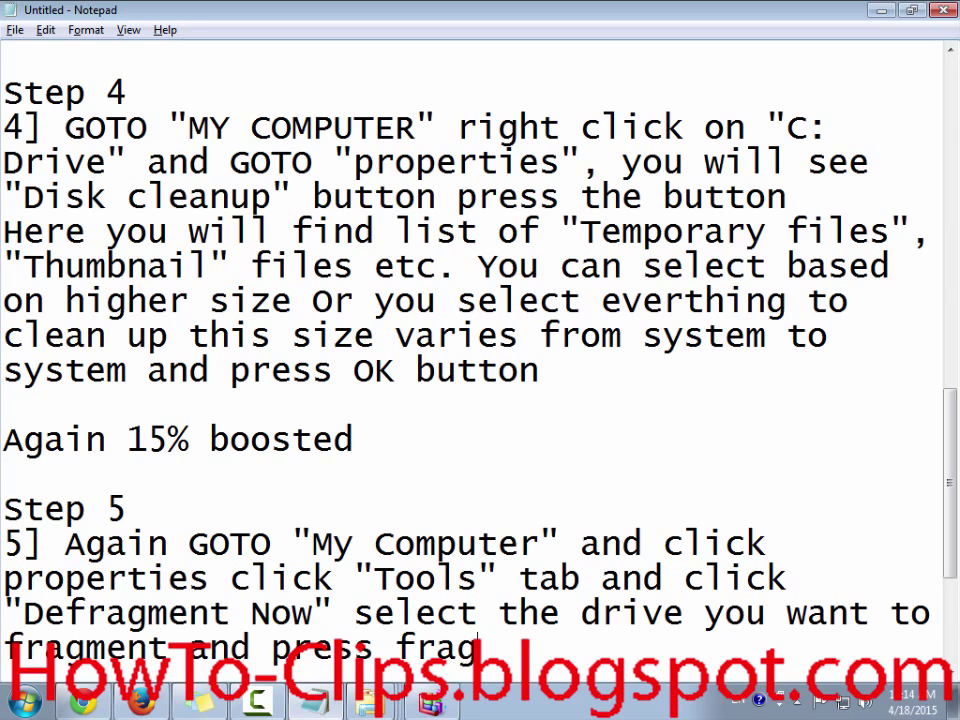
{"action": "type", "text": "ment"}
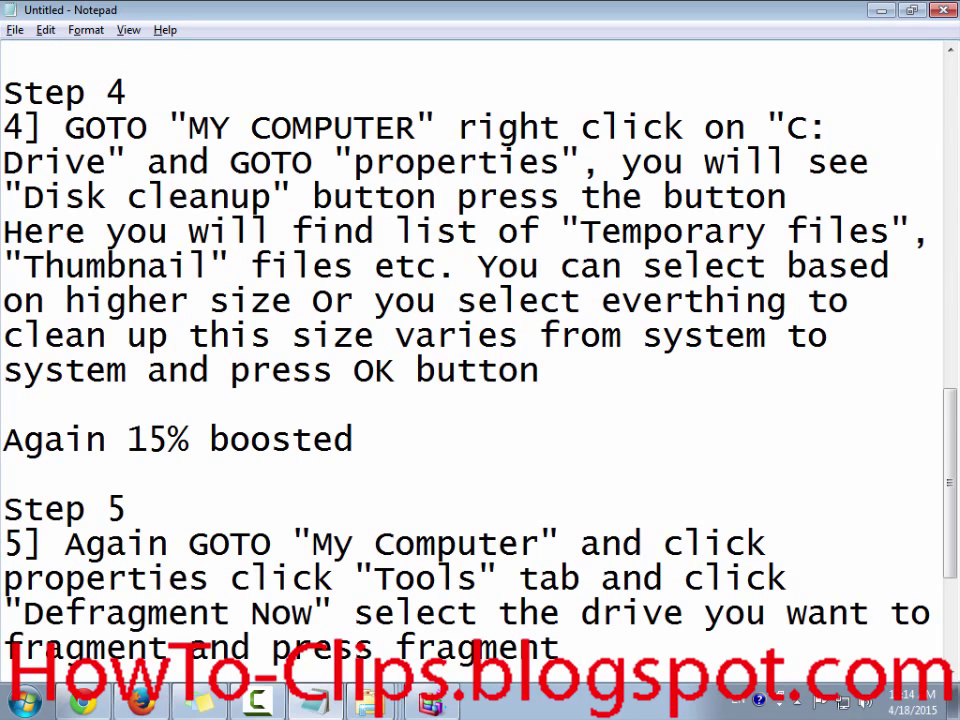
Change the last word of the Step 5 sentence to "Defragment" and add "Disk" after it
{"action": "left_click", "coordinate": [396, 647]}
{"action": "type", "text": "De"}
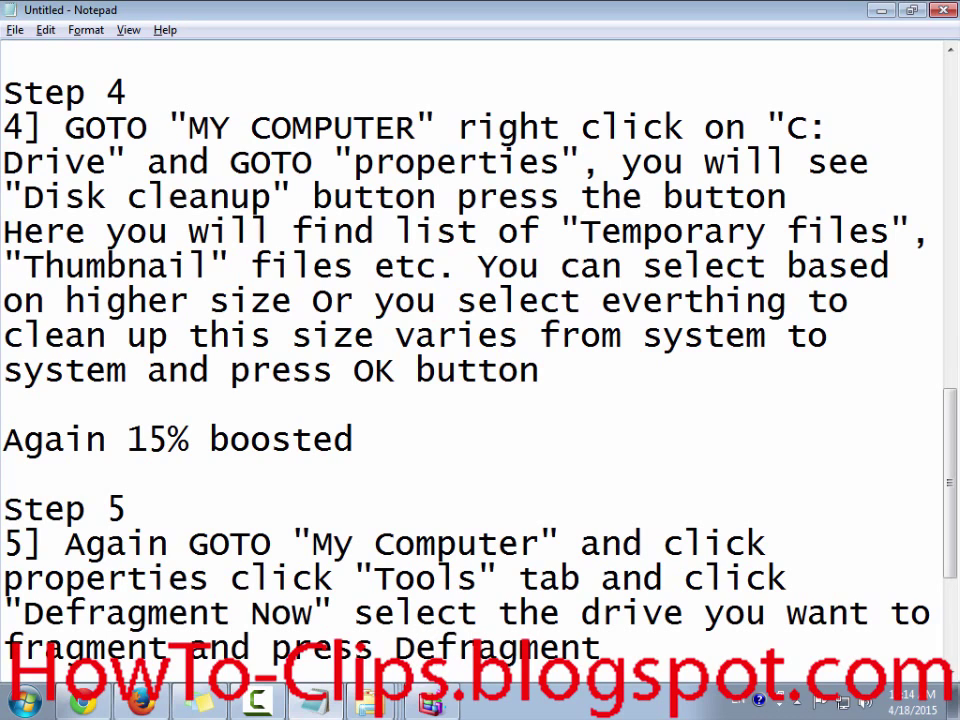
{"action": "left_click", "coordinate": [622, 647]}
{"action": "type", "text": "Disk"}
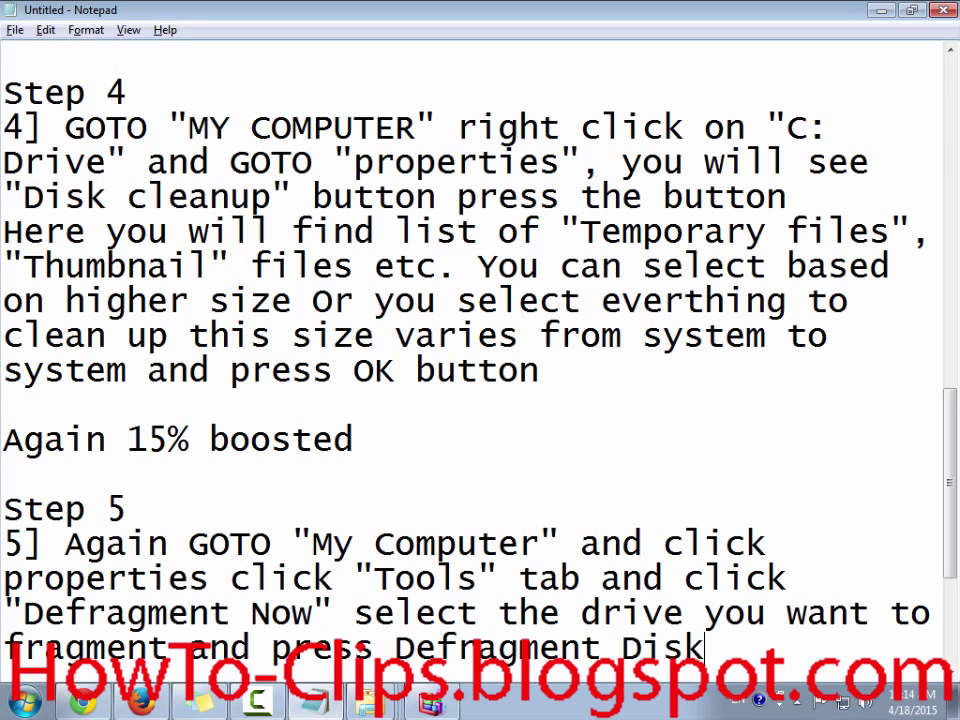
Check the option's name in Disk Defragmenter, then enclose "Defragment Disk" in quotation marks in the Notepad text
{"action": "key", "text": "alt+Tab"}
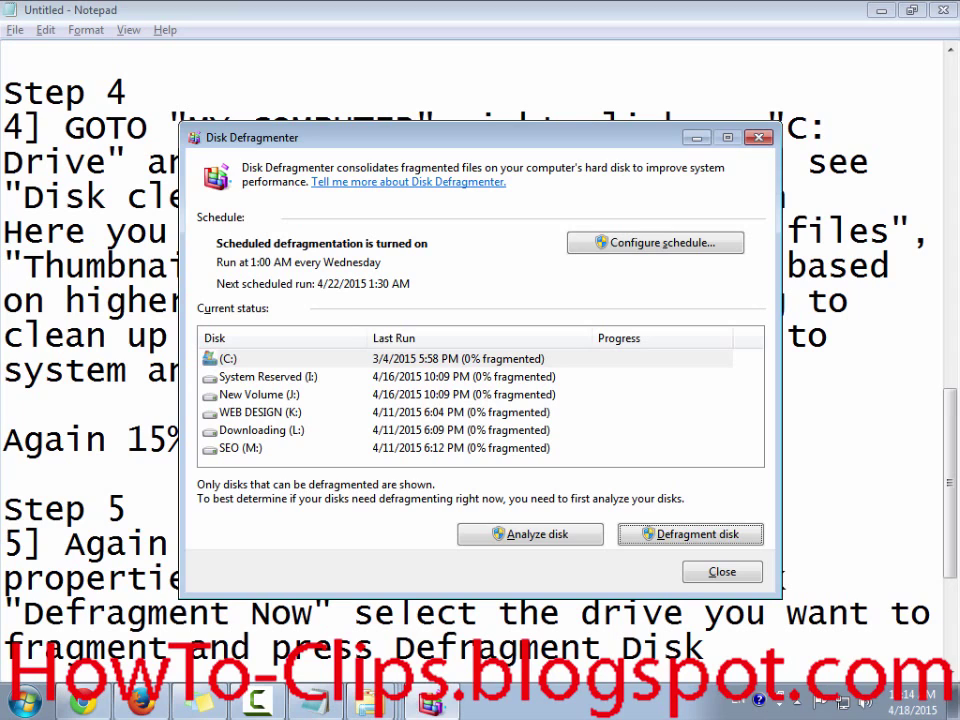
{"action": "key", "text": "alt+Tab"}
{"action": "type", "text": "\""}
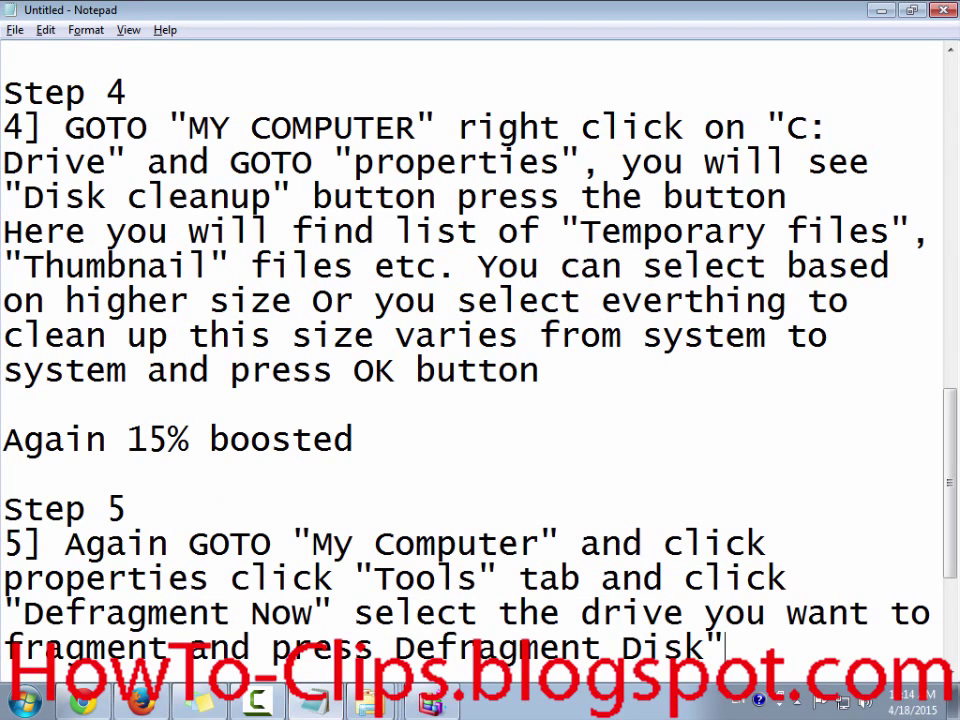
{"action": "key", "text": "ctrl+Left"}
{"action": "key", "text": "ctrl+Left"}
{"action": "type", "text": "\""}
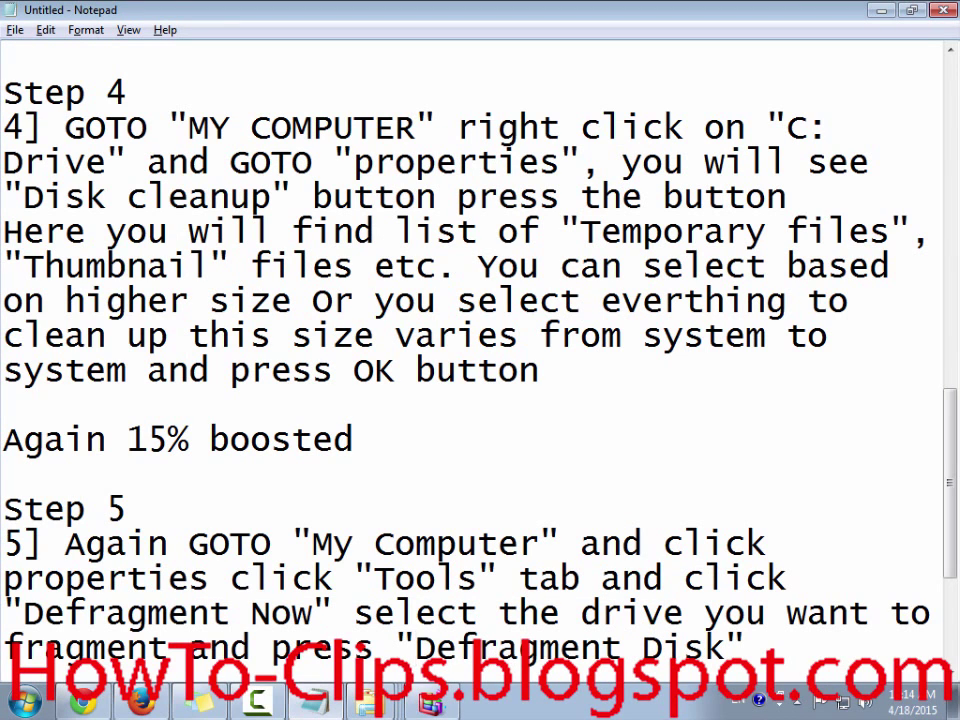
Start defragmenting the (C:) disk in Disk Defragmenter and return to Notepad
{"action": "key", "text": "alt+Tab"}
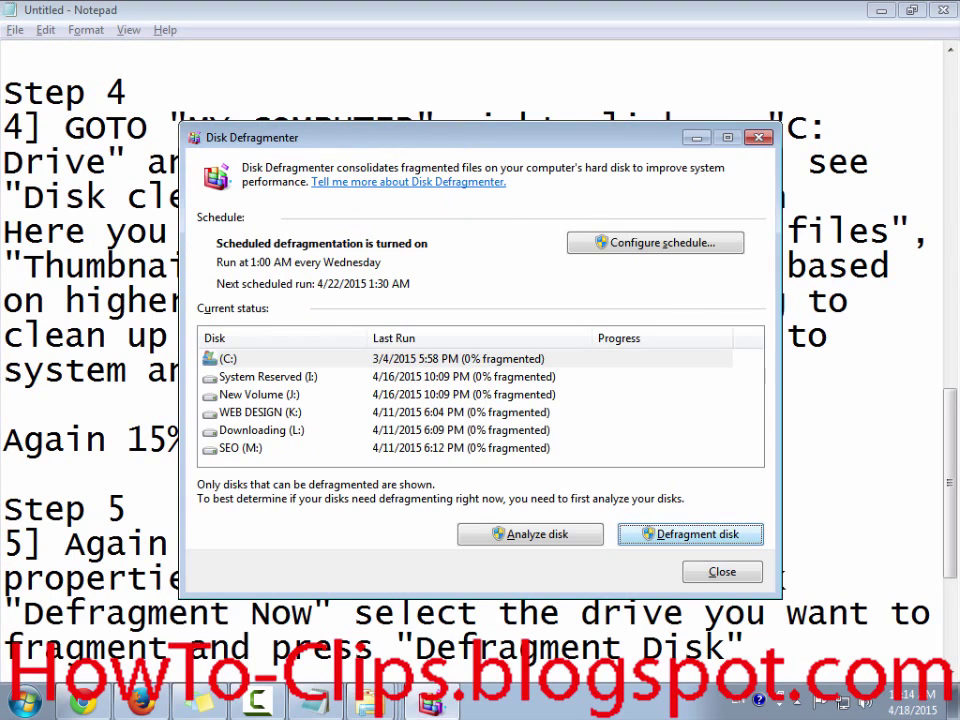
{"action": "key", "text": "Return"}
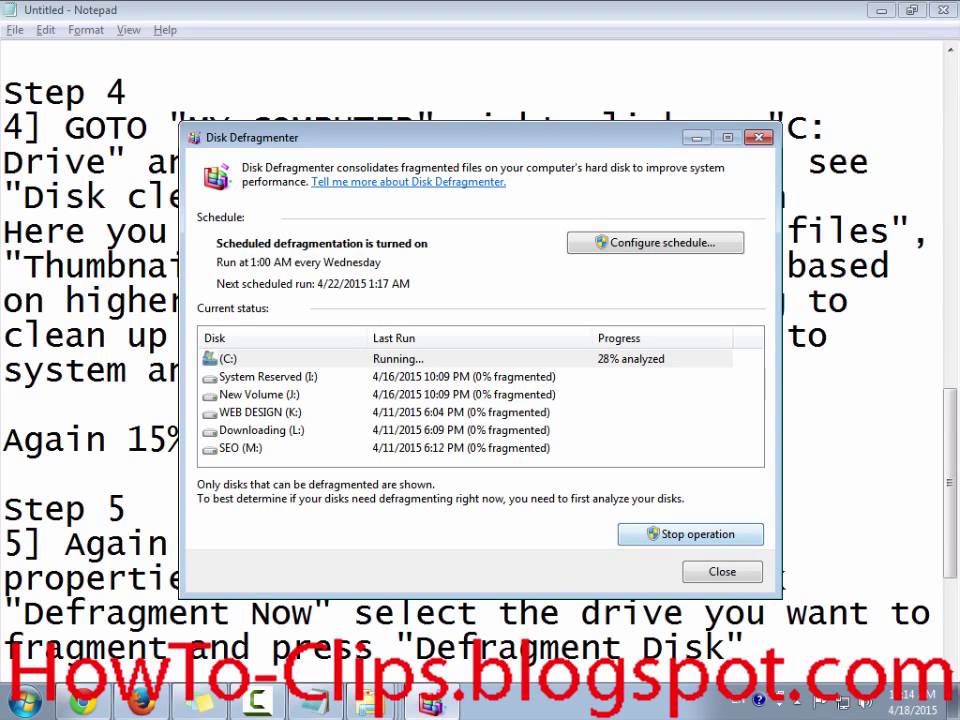
{"action": "key", "text": "alt+Tab"}
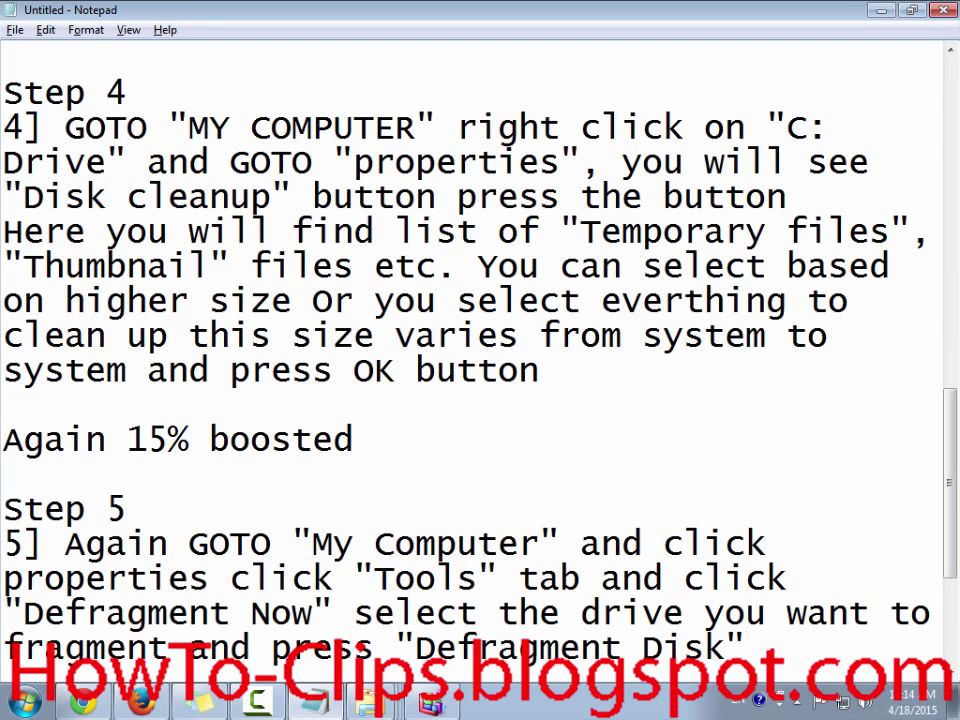
Add the line "Now 5% boosted" below the Step 5 instructions, separated by a blank line
{"action": "key", "text": "Return"}
{"action": "key", "text": "Return"}
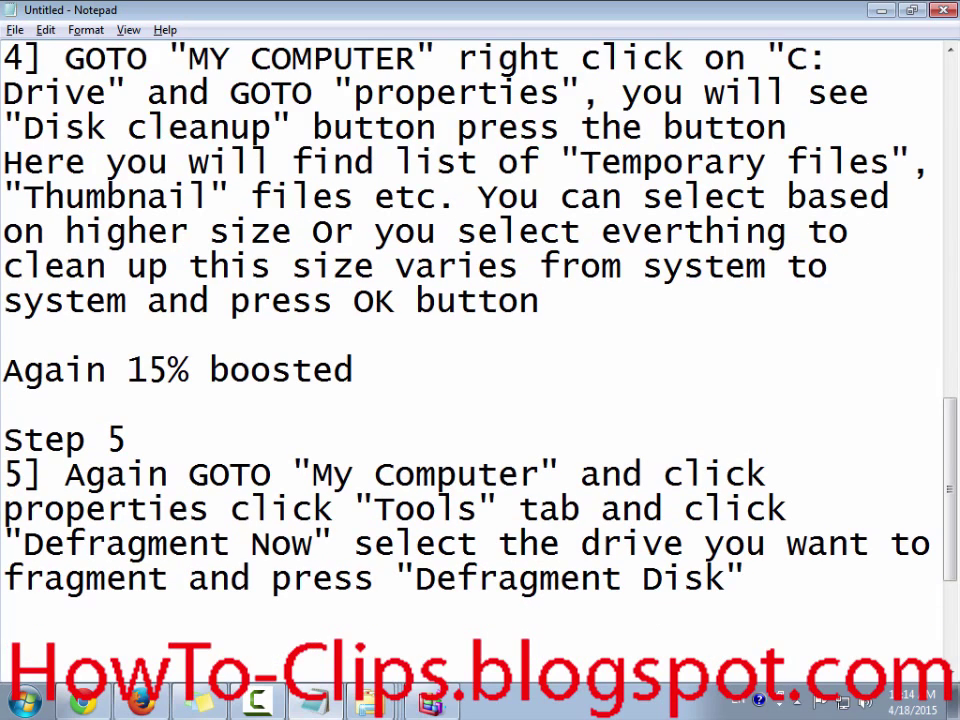
{"action": "type", "text": "Now"}
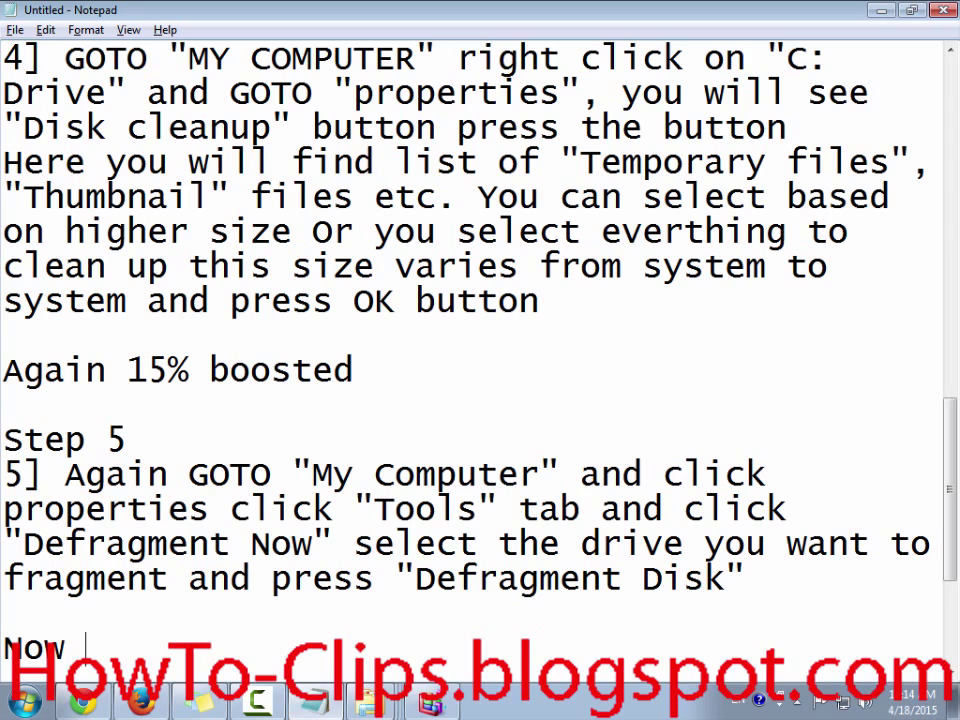
{"action": "type", "text": " 6"}
{"action": "key", "text": "BackSpace"}
{"action": "type", "text": "5%"}
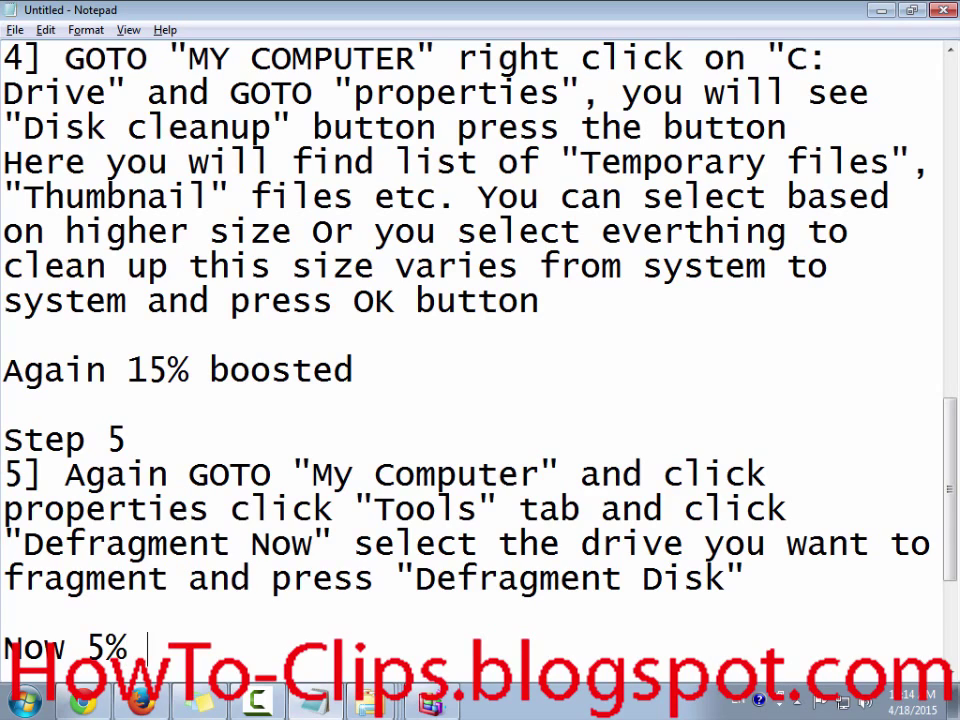
{"action": "type", "text": " boosted"}
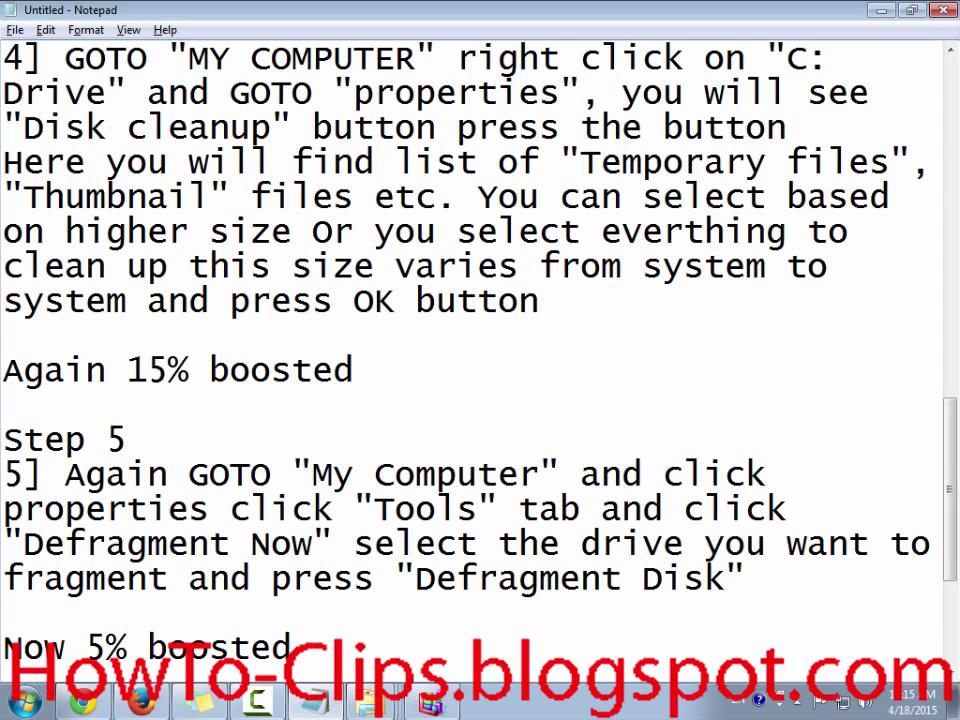
Add a "step 6" heading after a blank line and start the line below it with "6]"
{"action": "key", "text": "Return"}
{"action": "key", "text": "Return"}
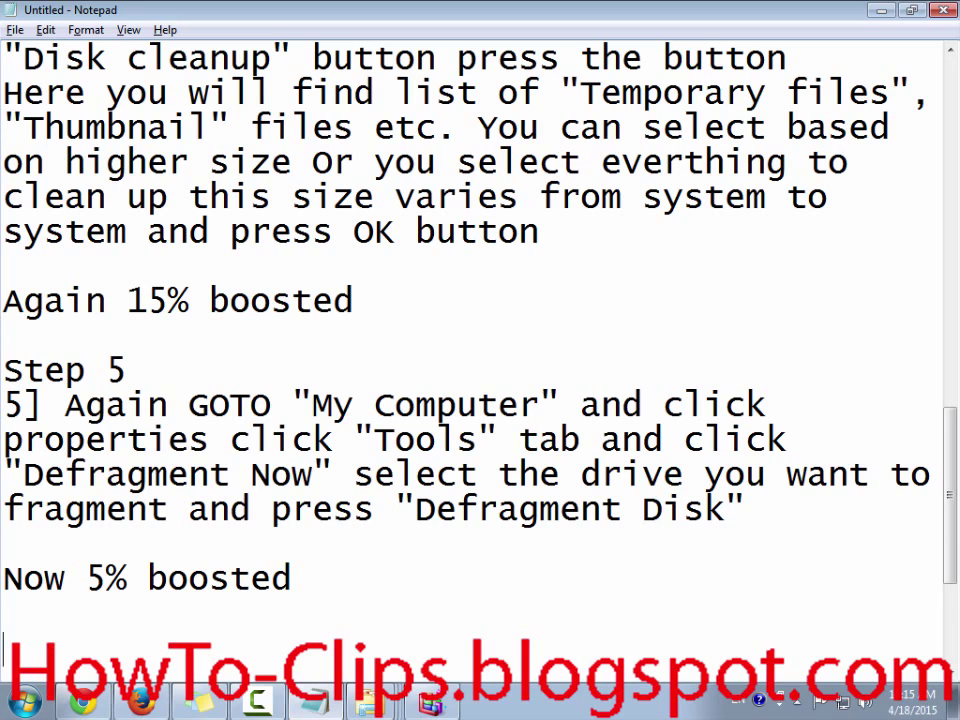
{"action": "type", "text": "Step "}
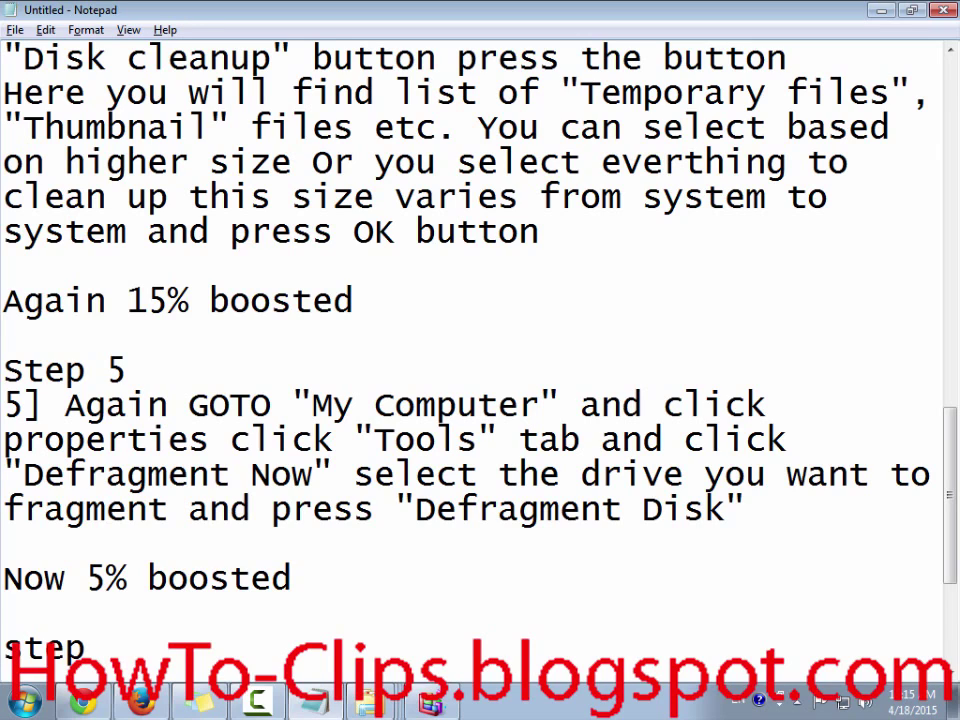
{"action": "type", "text": "6"}
{"action": "key", "text": "Return"}
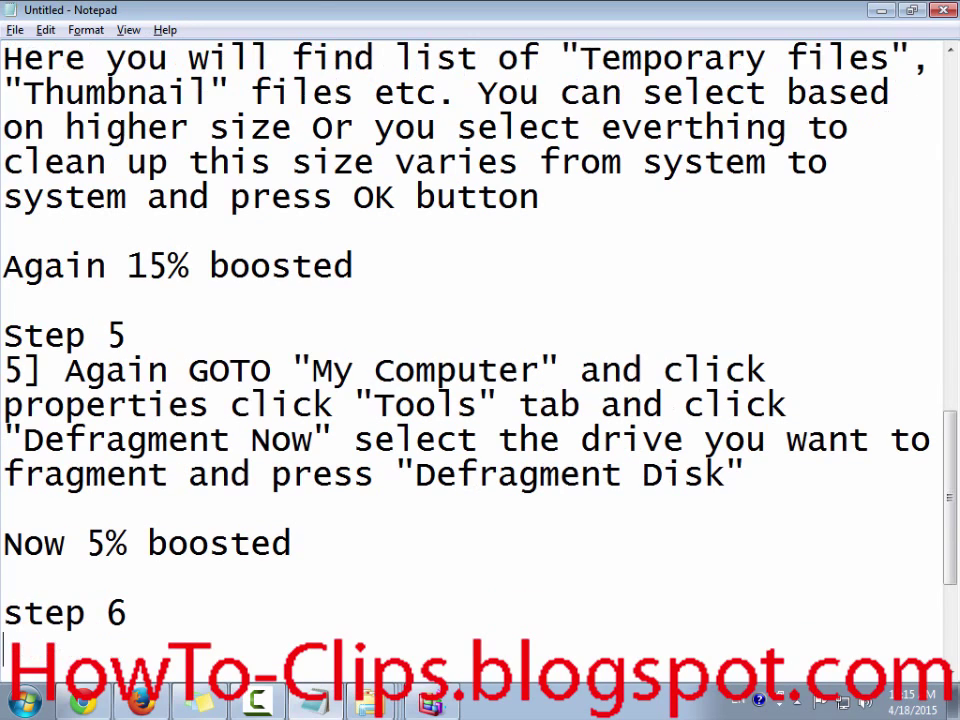
{"action": "type", "text": "6]"}
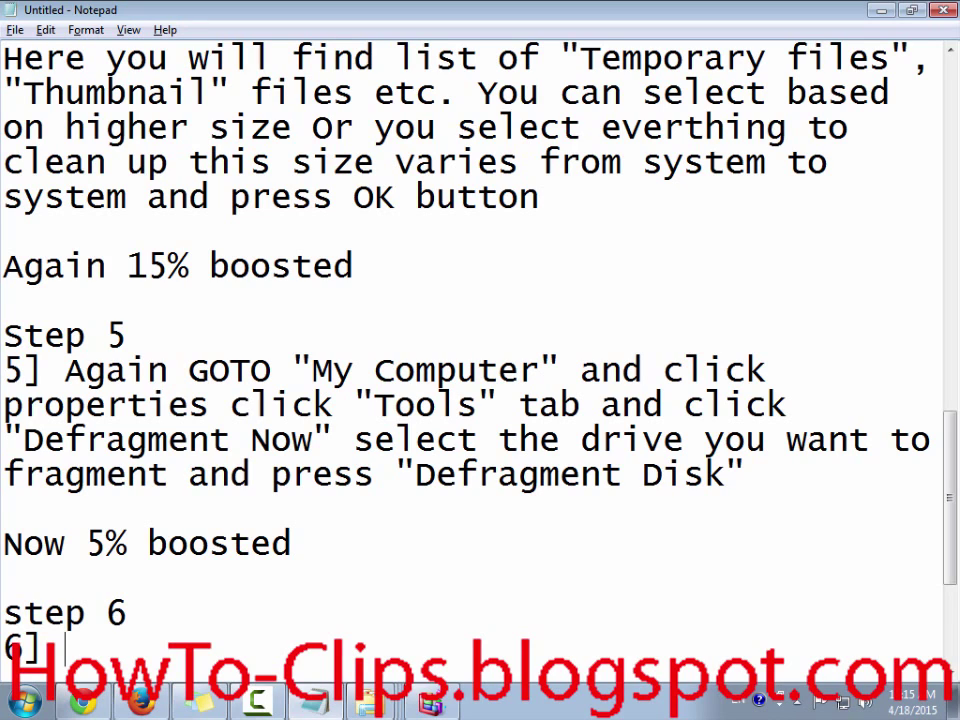
Write "Install CCleaner" after the "6]" marker, correcting the typing mistakes
{"action": "type", "text": "G"}
{"action": "key", "text": "BackSpace"}
{"action": "type", "text": "Inste"}
{"action": "key", "text": "BackSpace"}
{"action": "type", "text": "al"}
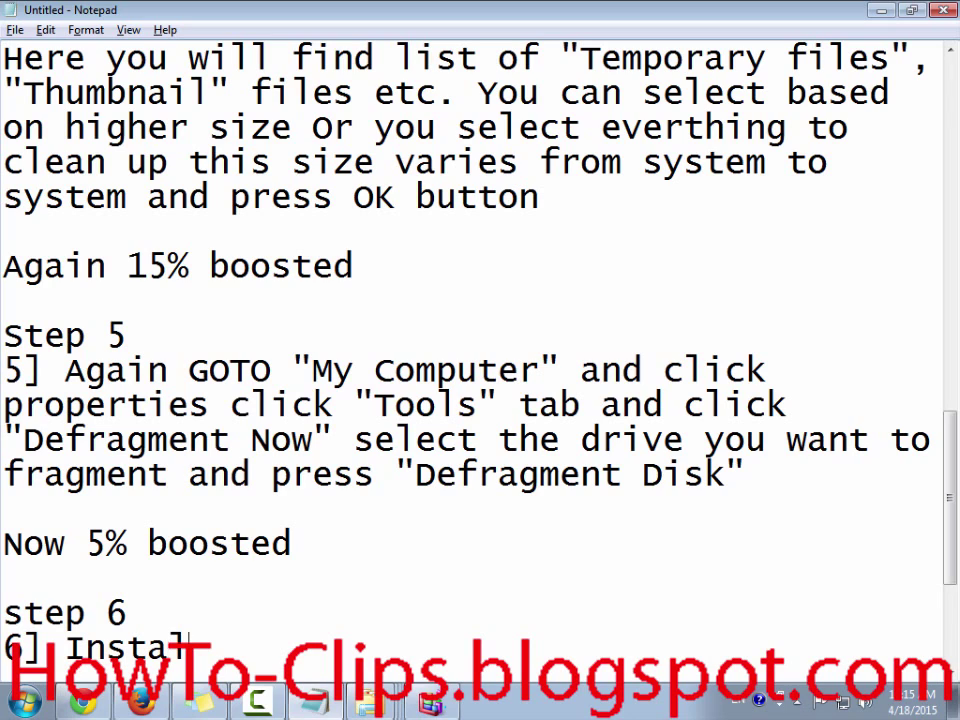
{"action": "type", "text": "l CC"}
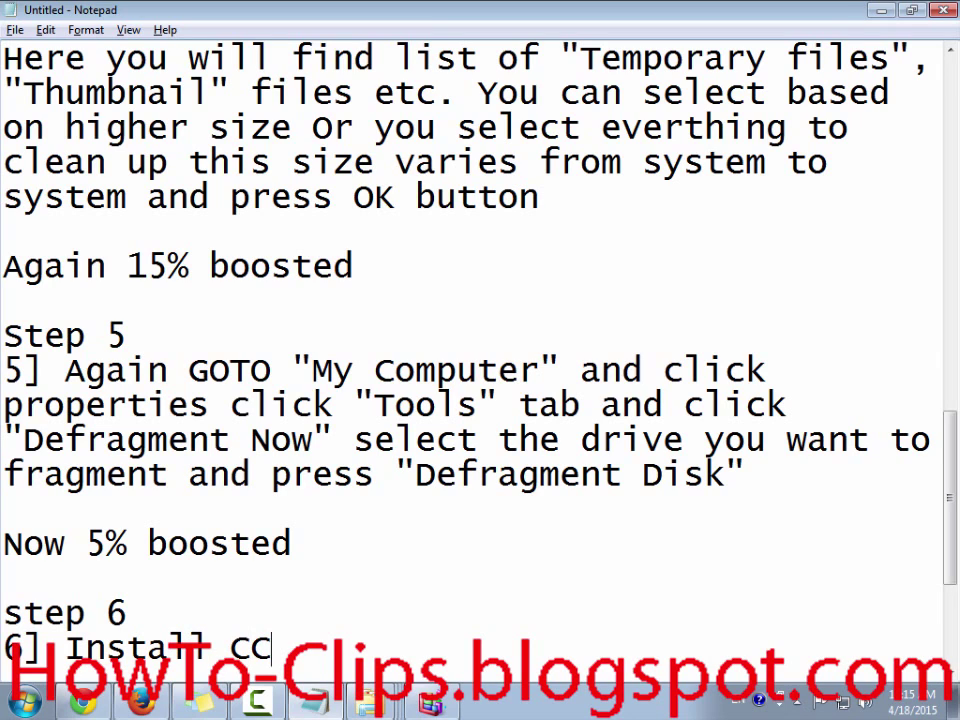
{"action": "type", "text": "leaner"}
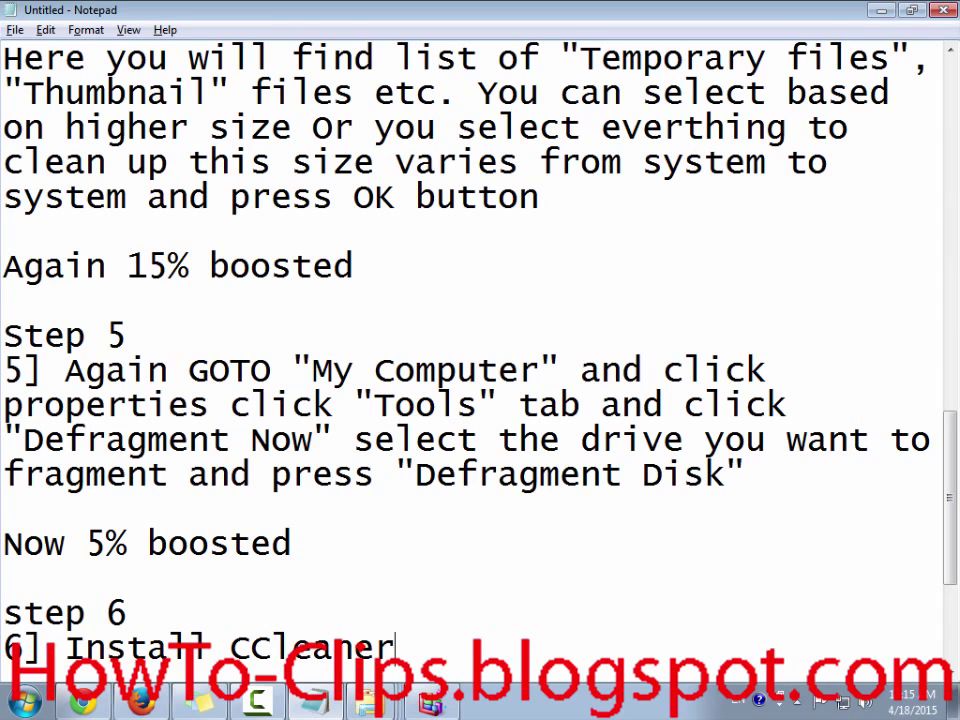
Add "Software" after "CCleaner" and enclose "CCleaner Software" in quotation marks
{"action": "left_click", "coordinate": [229, 647]}
{"action": "type", "text": "\""}
{"action": "key", "text": "End"}
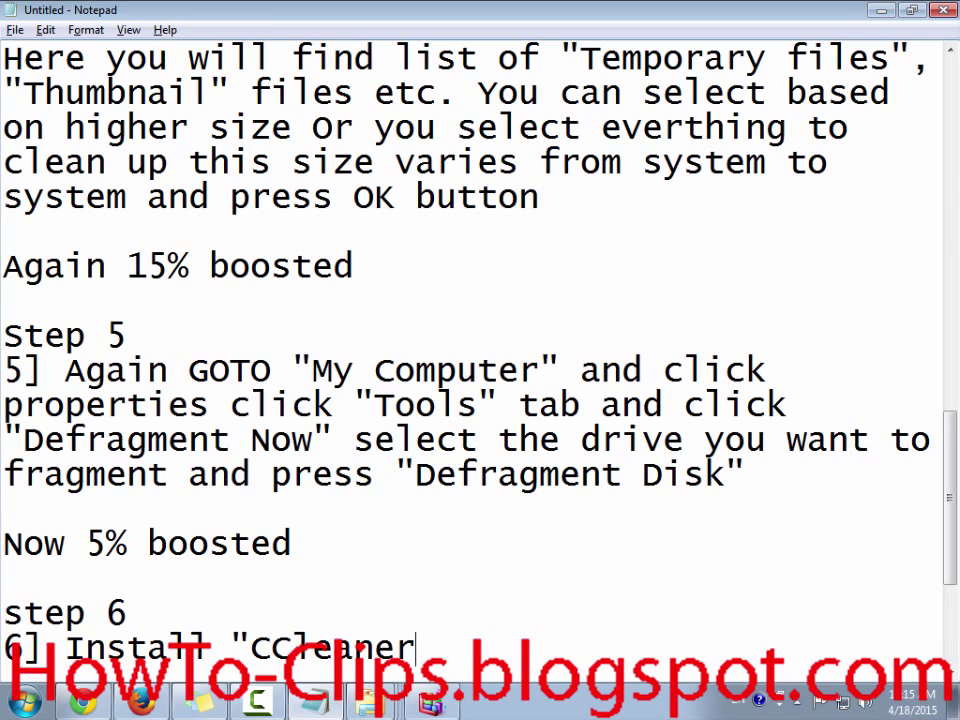
{"action": "type", "text": "Softwa"}
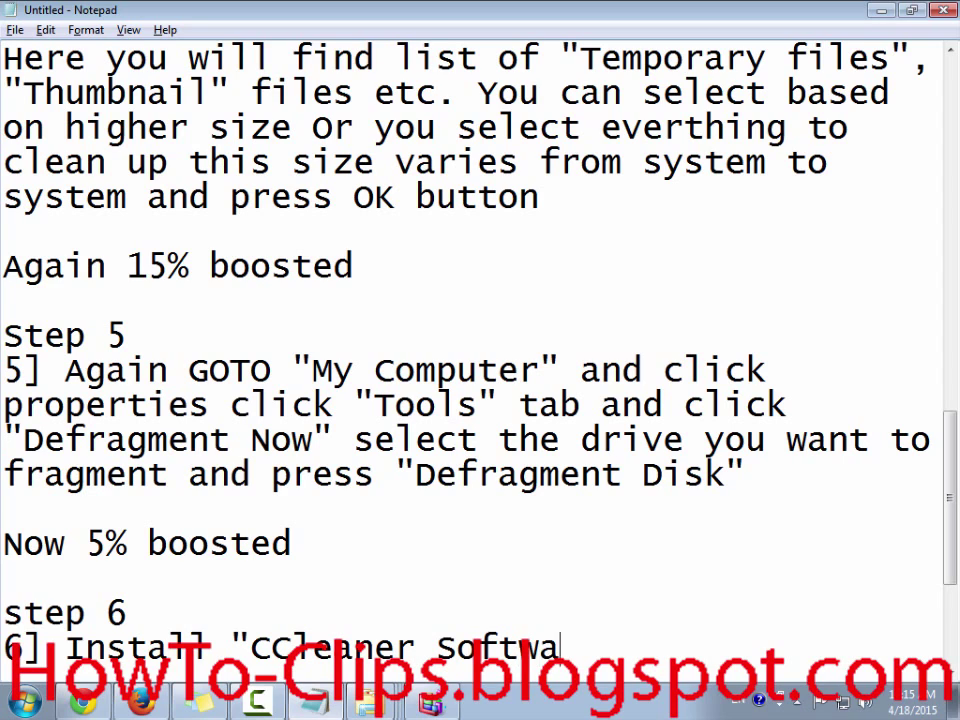
{"action": "type", "text": "re\""}
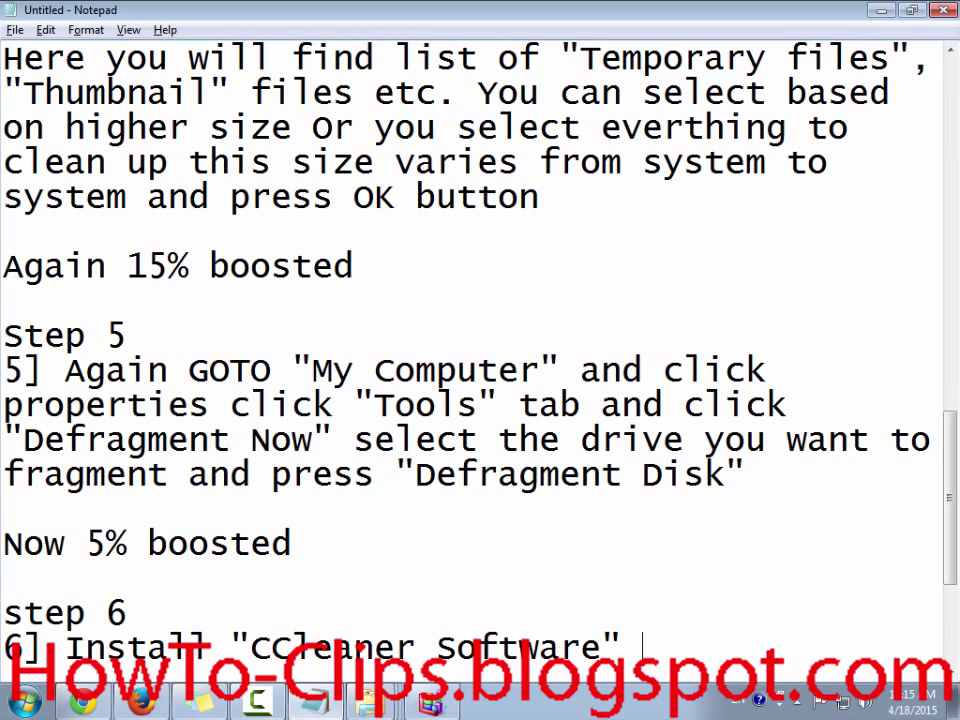
Continue the Step 6 sentence with "into your system, i have already install"
{"action": "type", "text": "into your system a"}
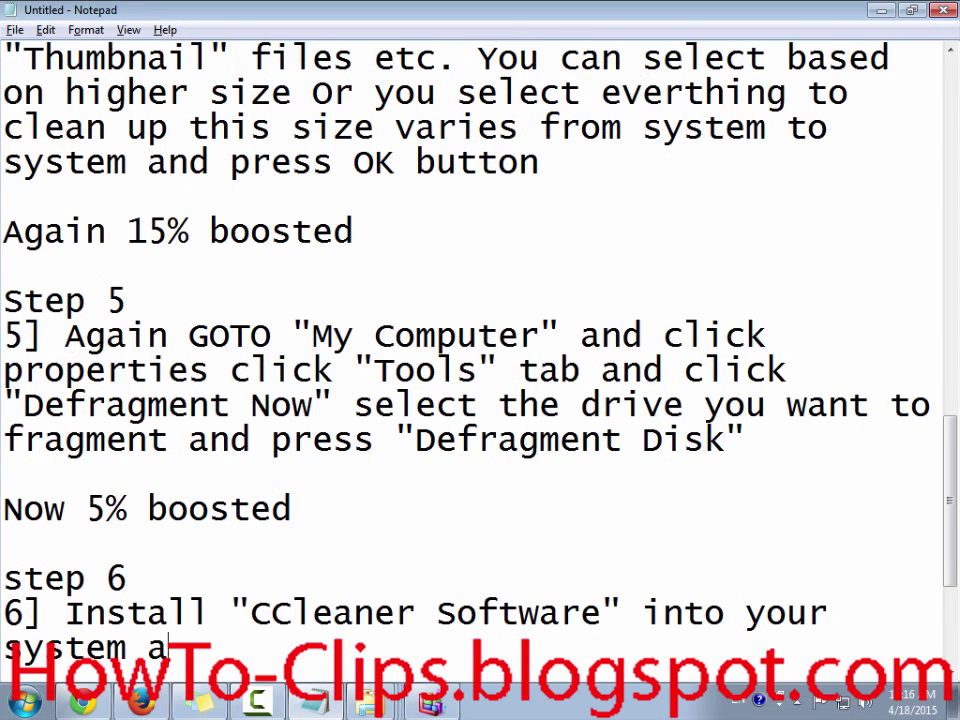
{"action": "key", "text": "BackSpace"}
{"action": "type", "text": "and"}
{"action": "key", "text": "ctrl+shift+Left"}
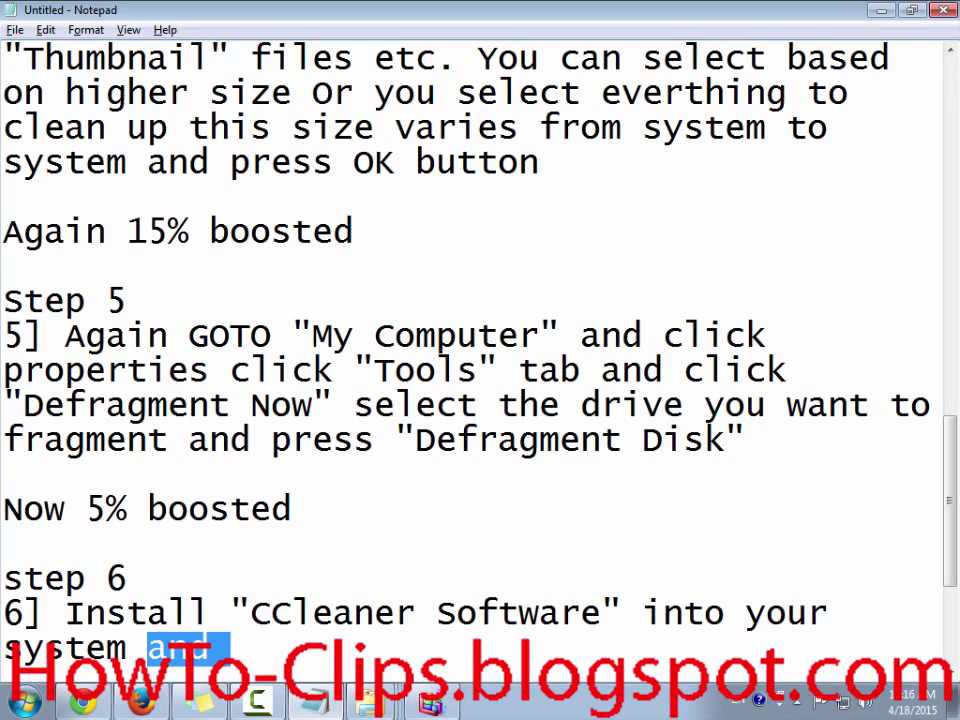
{"action": "key", "text": "shift+Left"}
{"action": "type", "text": "."}
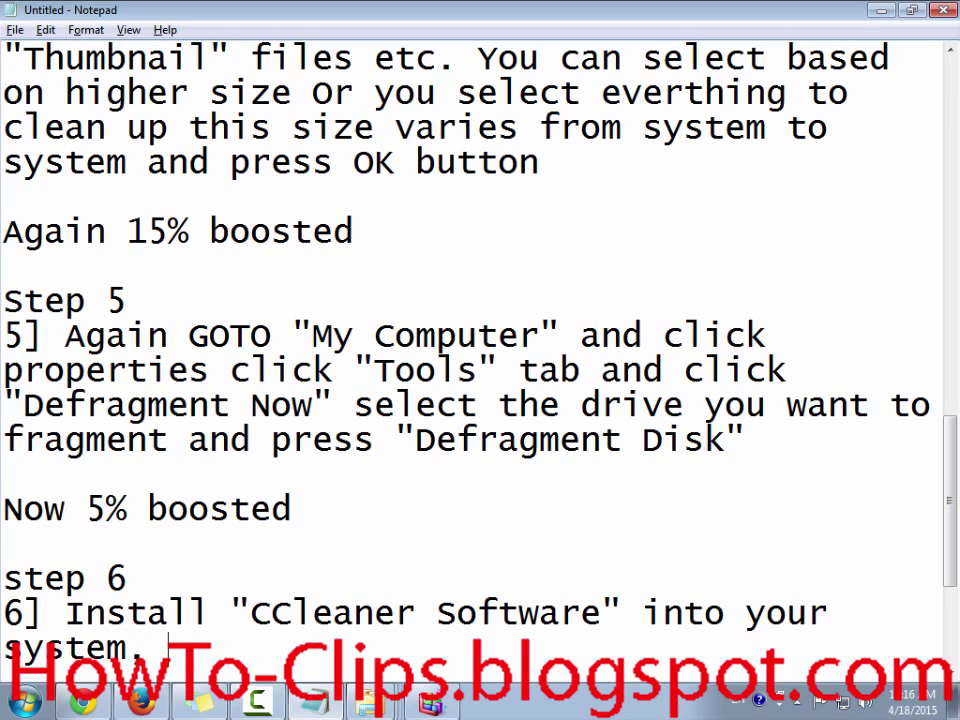
{"action": "type", "text": " i have alrea"}
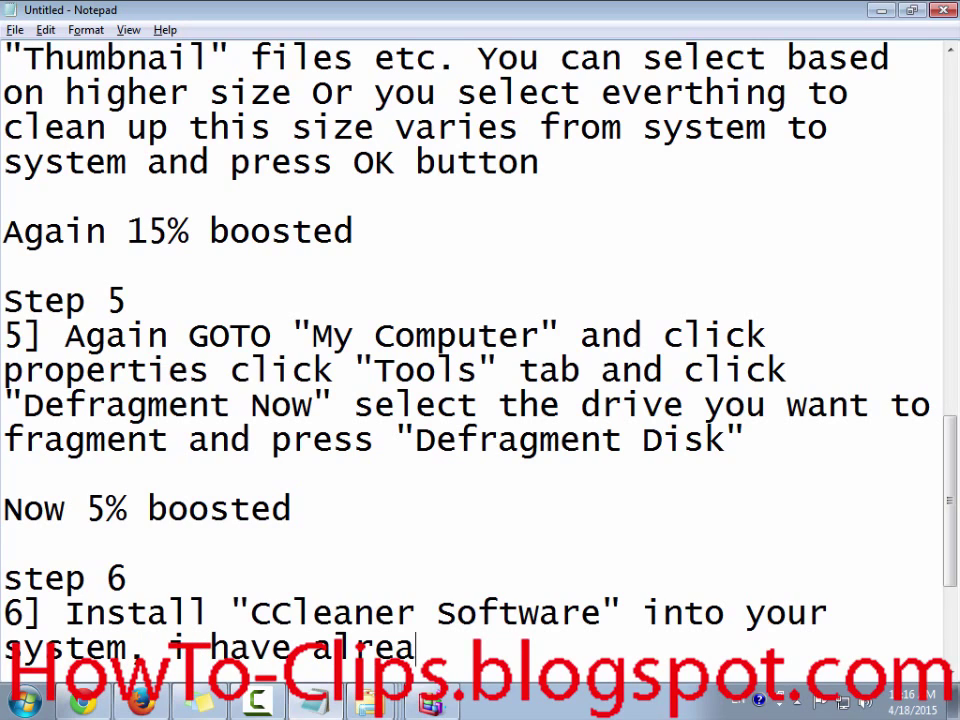
{"action": "type", "text": "dy install"}
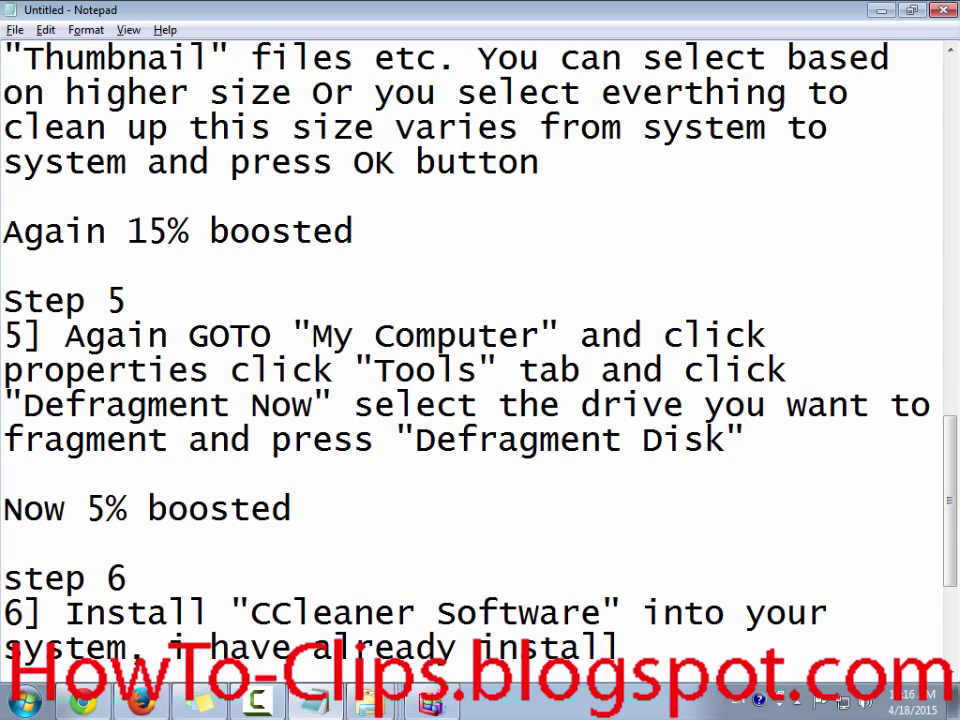
Search for "cc" in Windows to launch CCleaner, and return to the Notepad text
{"action": "key", "text": "super+d"}
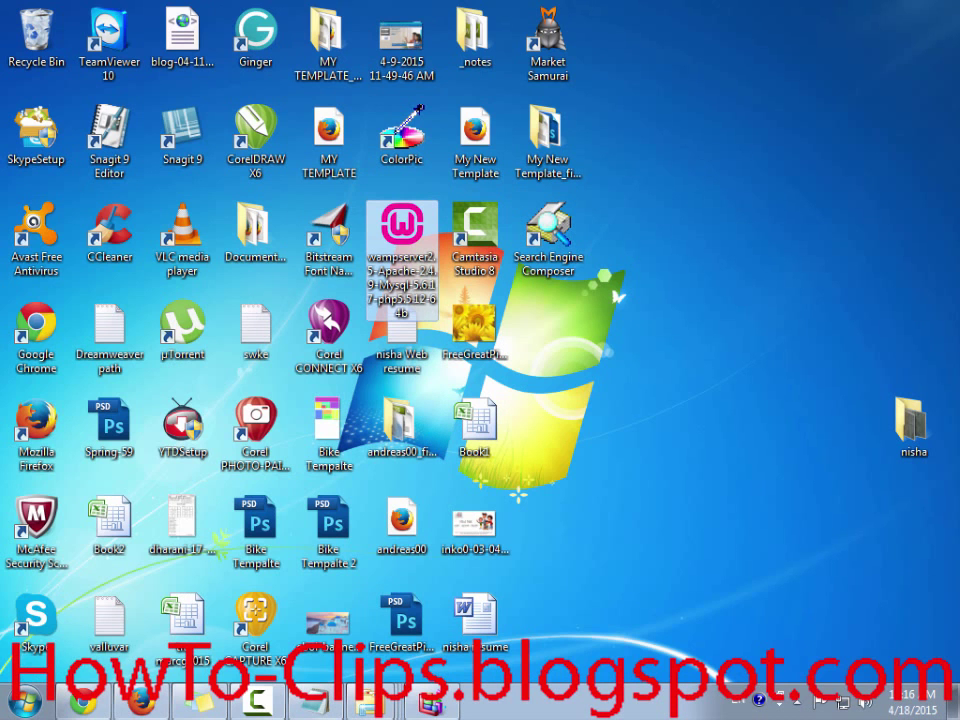
{"action": "key", "text": "super"}
{"action": "type", "text": "cc"}
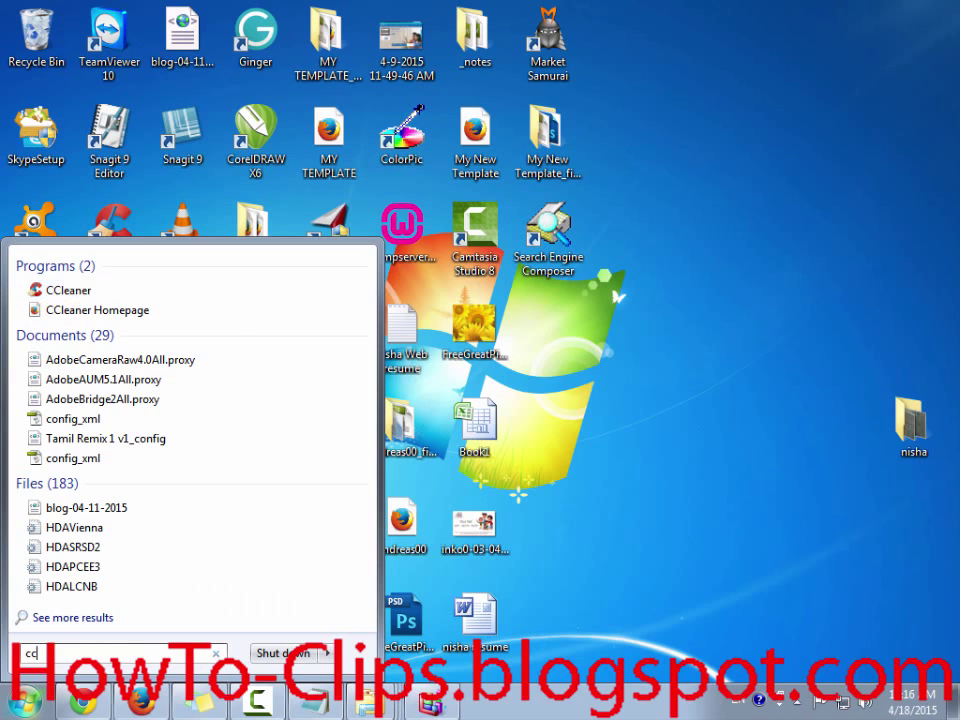
{"action": "key", "text": "Return"}
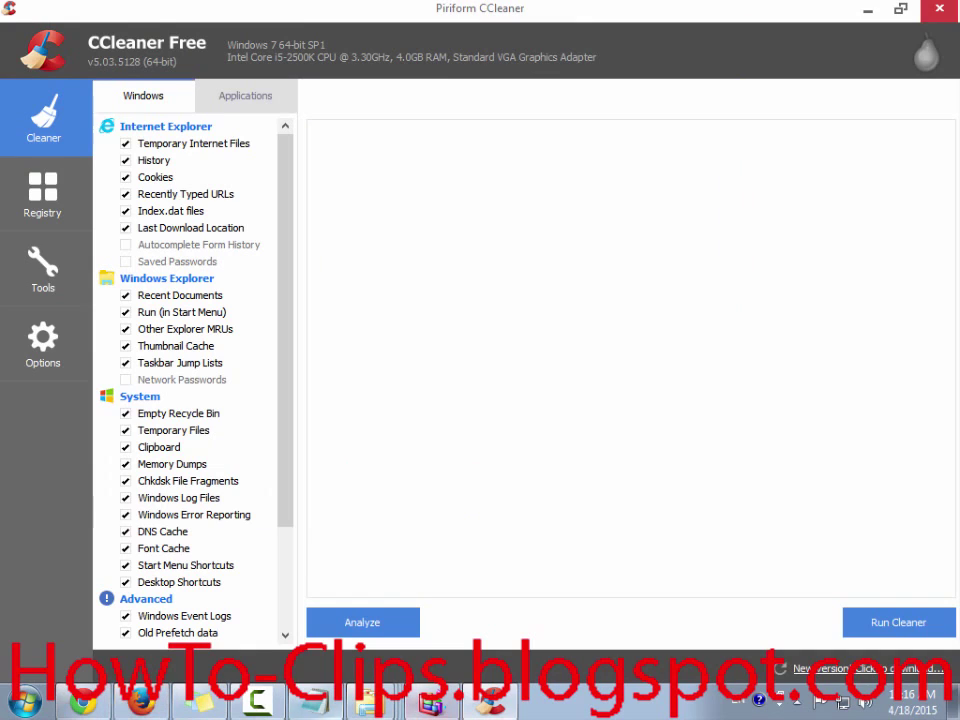
{"action": "key", "text": "alt+Tab"}
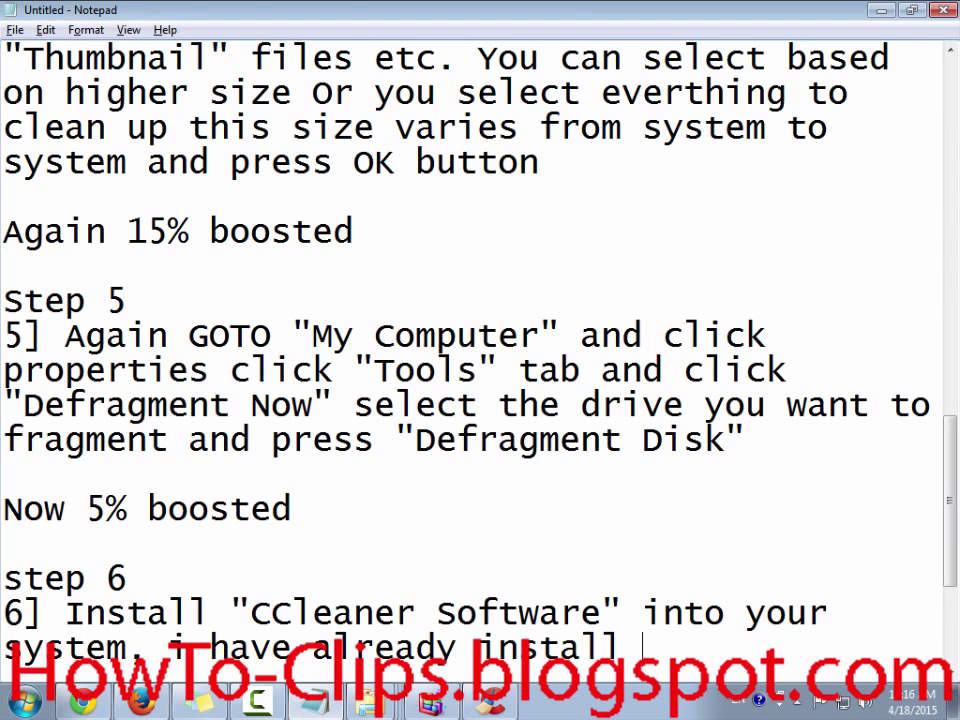
Insert "if not installed GOTO GOOGLE and seaerch for" before "i have already install" in the Step 6 sentence
{"action": "left_click", "coordinate": [170, 646]}
{"action": "type", "text": "if "}
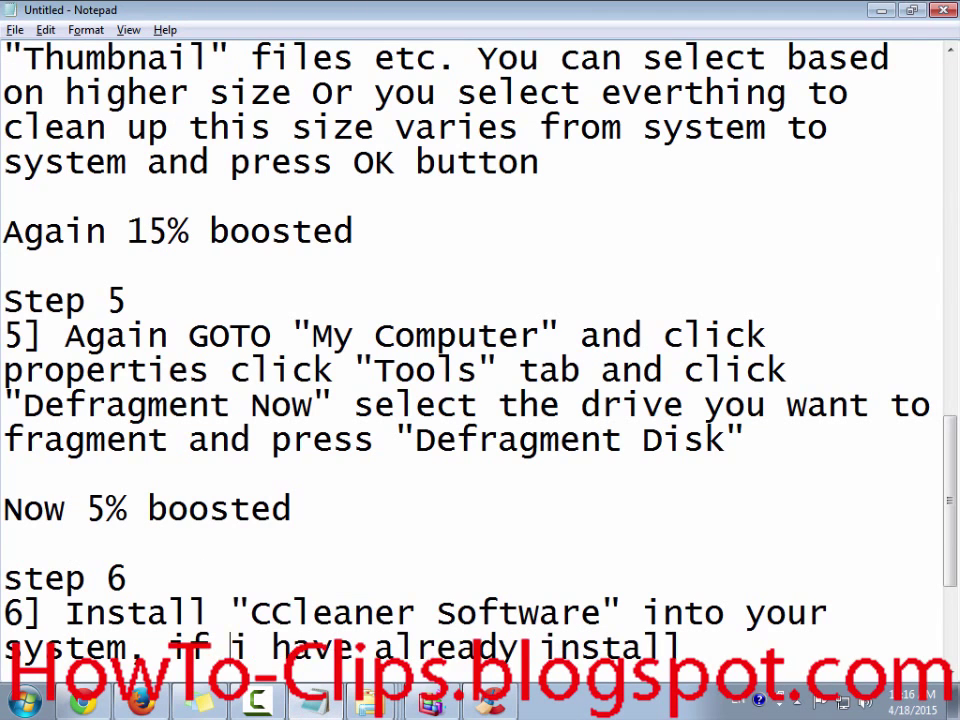
{"action": "type", "text": "not install"}
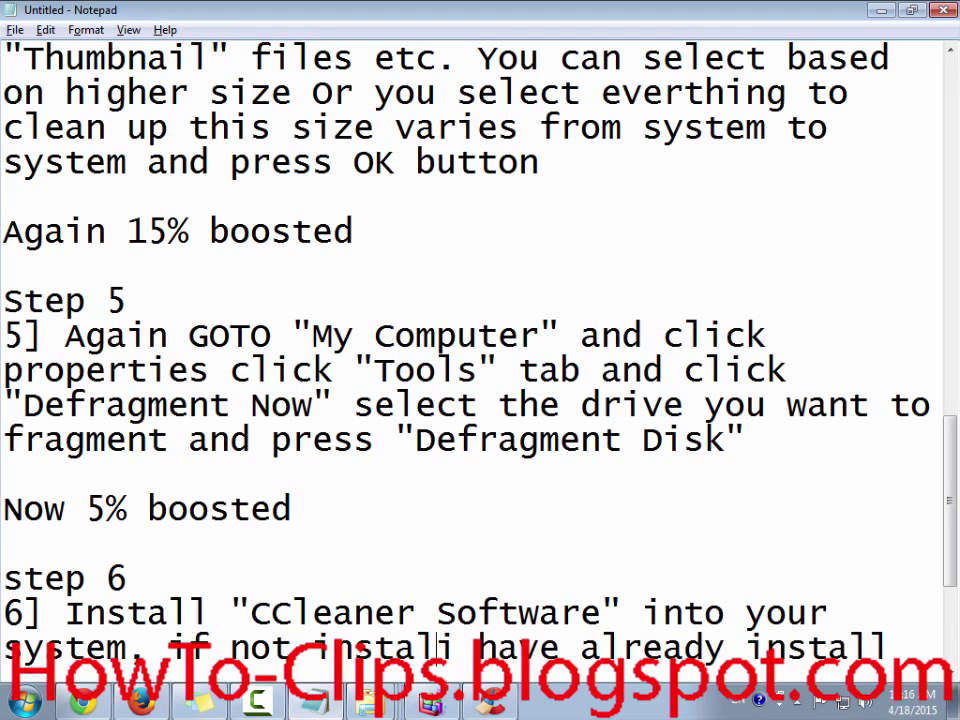
{"action": "type", "text": "ed "}
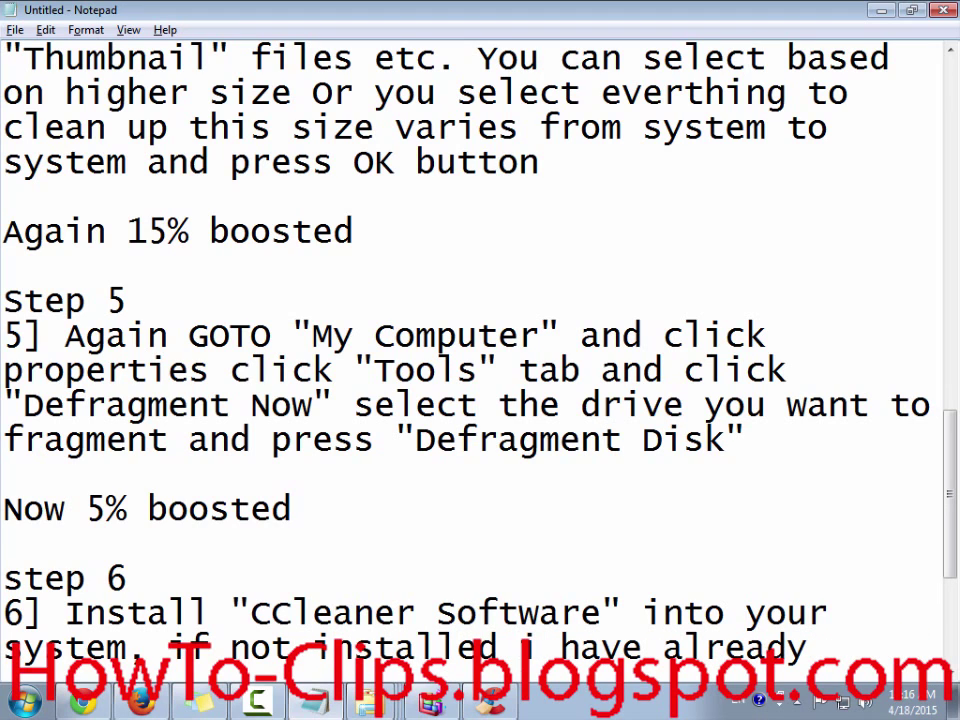
{"action": "type", "text": "GO"}
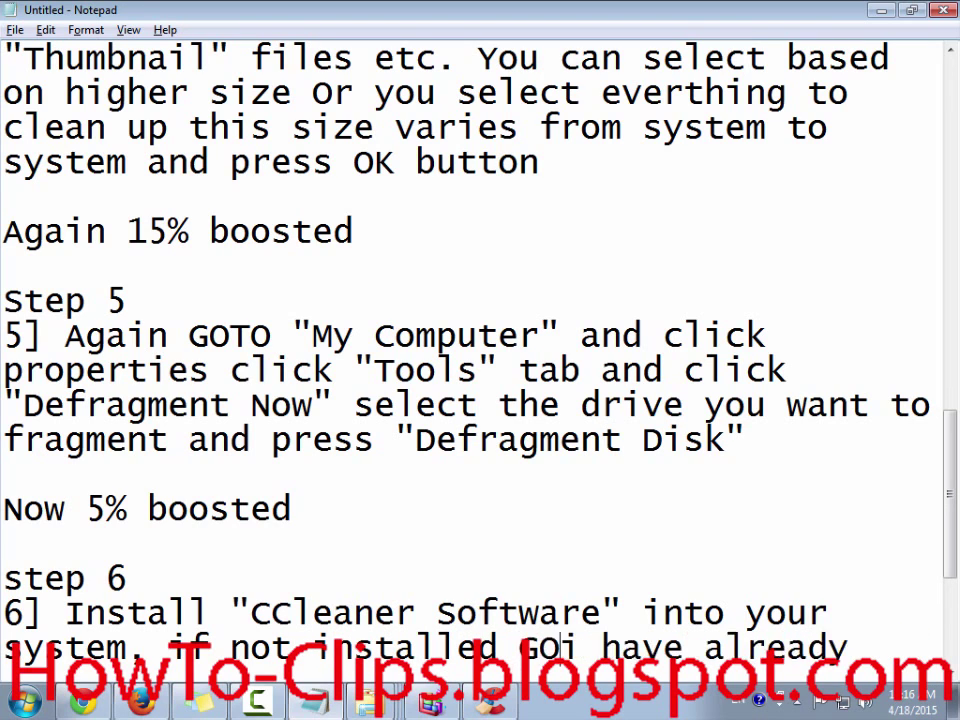
{"action": "type", "text": "TO GOOGL"}
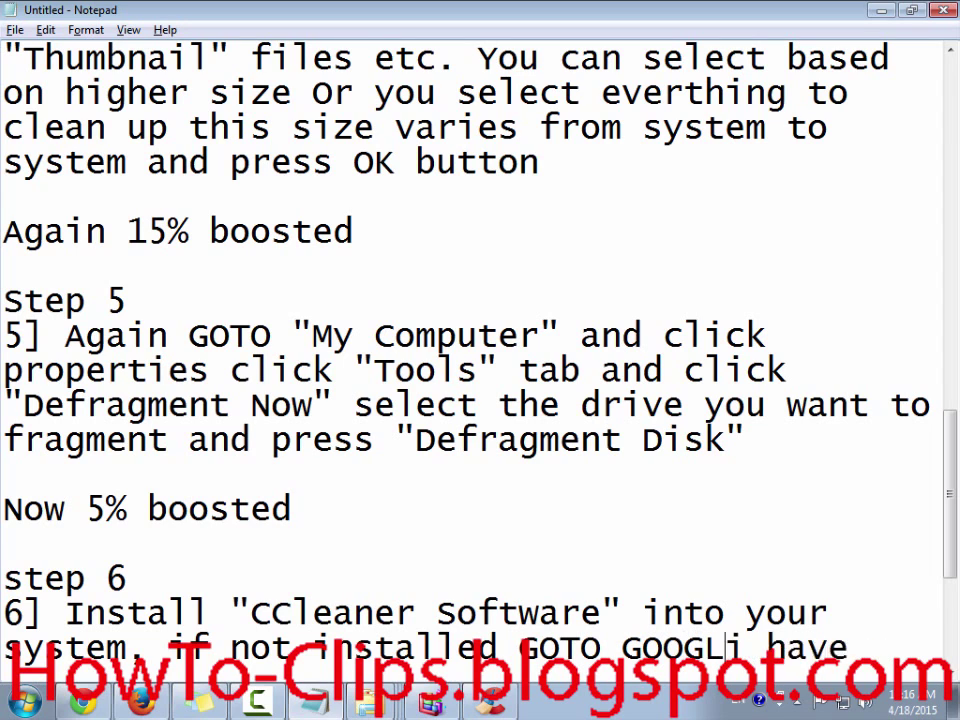
{"action": "type", "text": "E and s"}
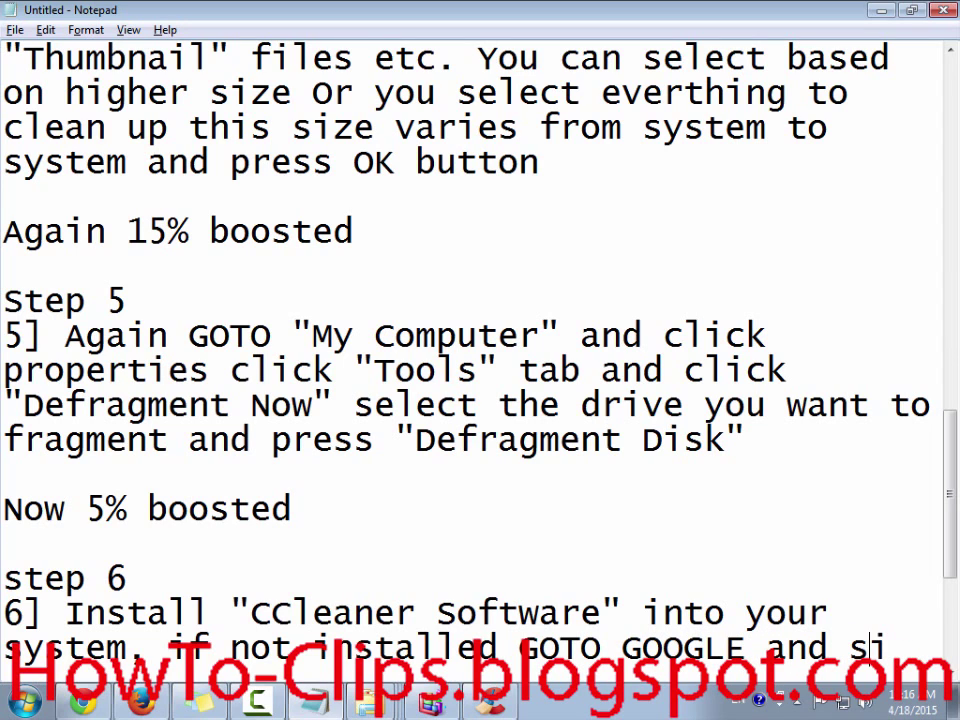
{"action": "type", "text": "earch for "}
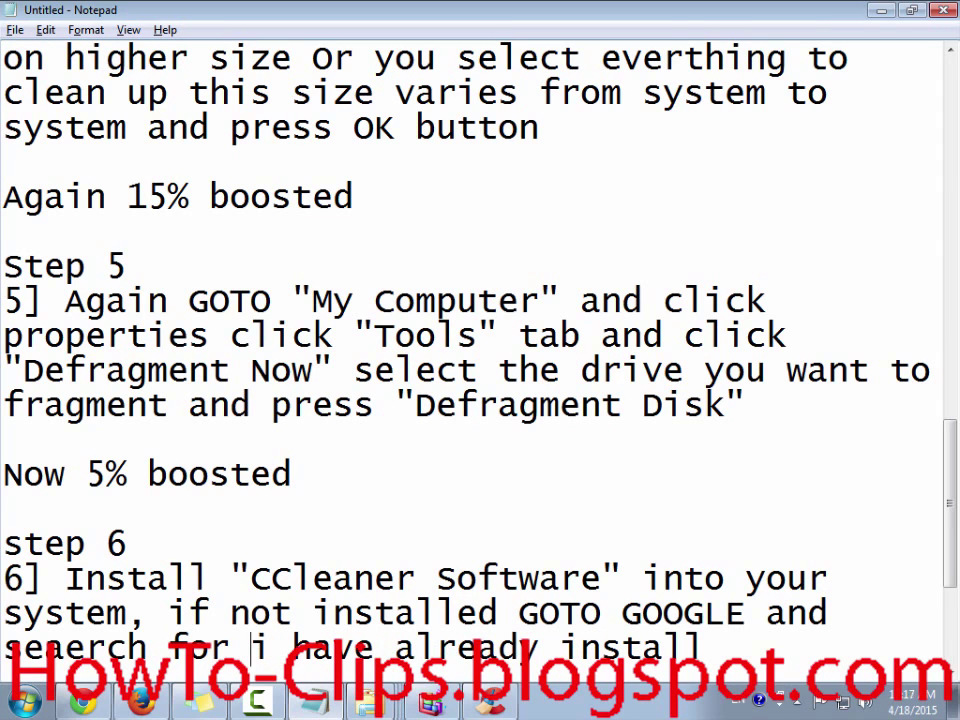
Insert "Download CCleaner" in quotation marks after "seaerch for" in the Step 6 sentence
{"action": "type", "text": "Do"}
{"action": "type", "text": "wnload CC"}
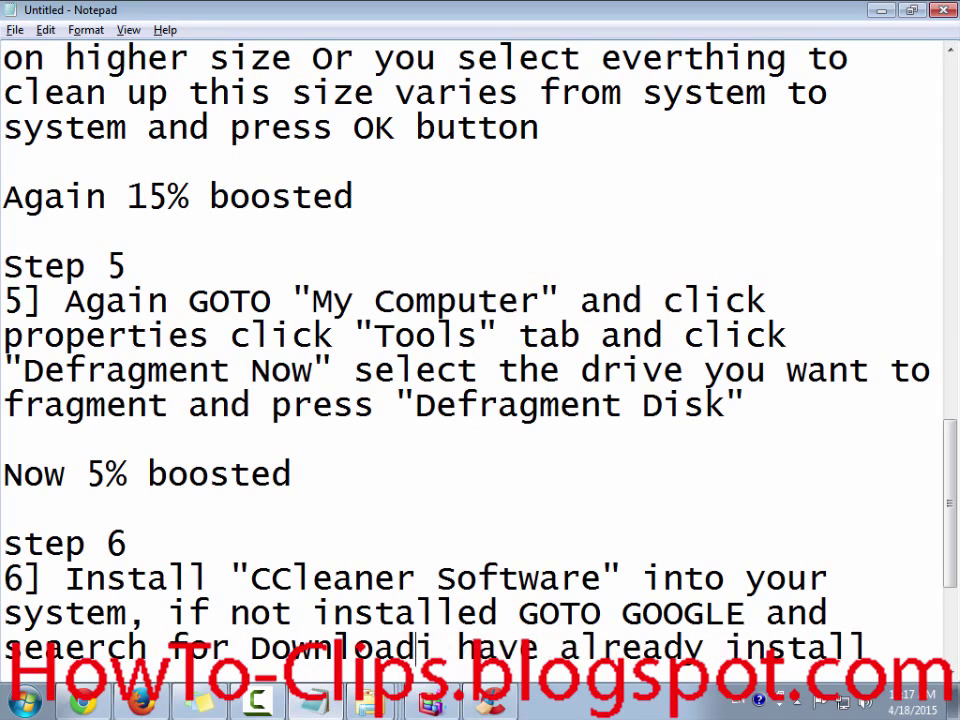
{"action": "type", "text": "lea"}
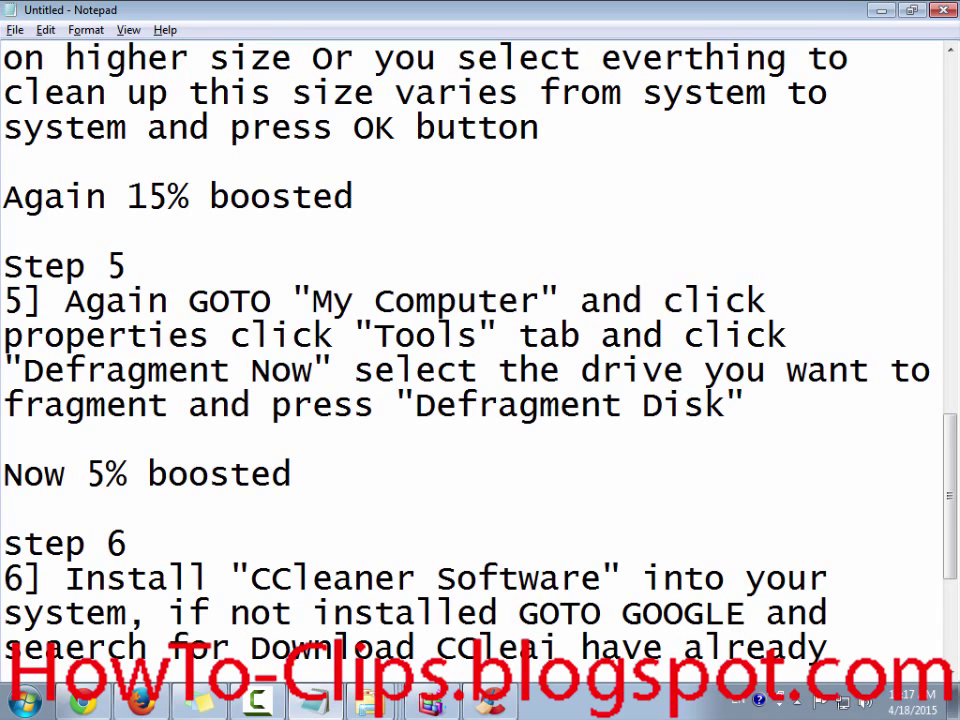
{"action": "type", "text": "ner\" "}
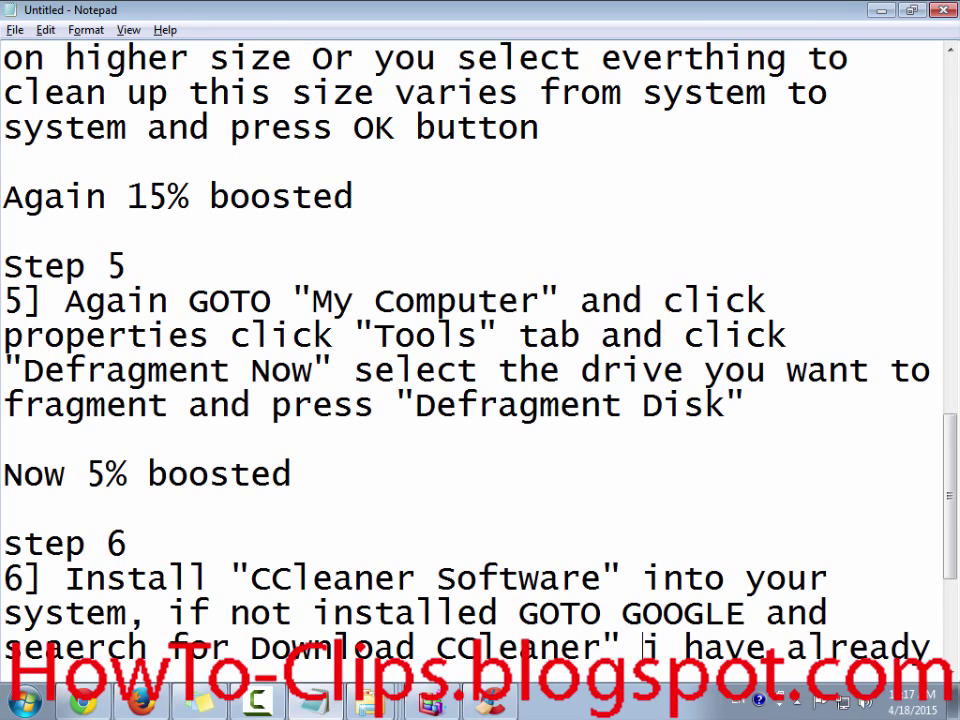
{"action": "type", "text": "\""}
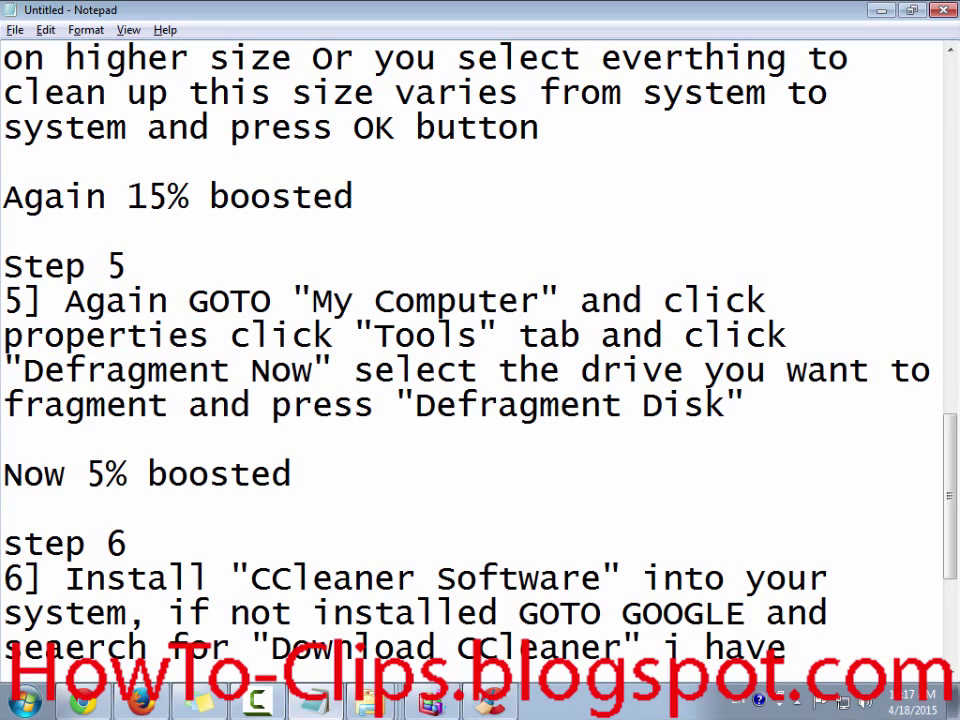
Insert "please download it and install into your system" before "i have already install" in the Step 6 sentence
{"action": "left_click", "coordinate": [458, 647]}
{"action": "type", "text": "please"}
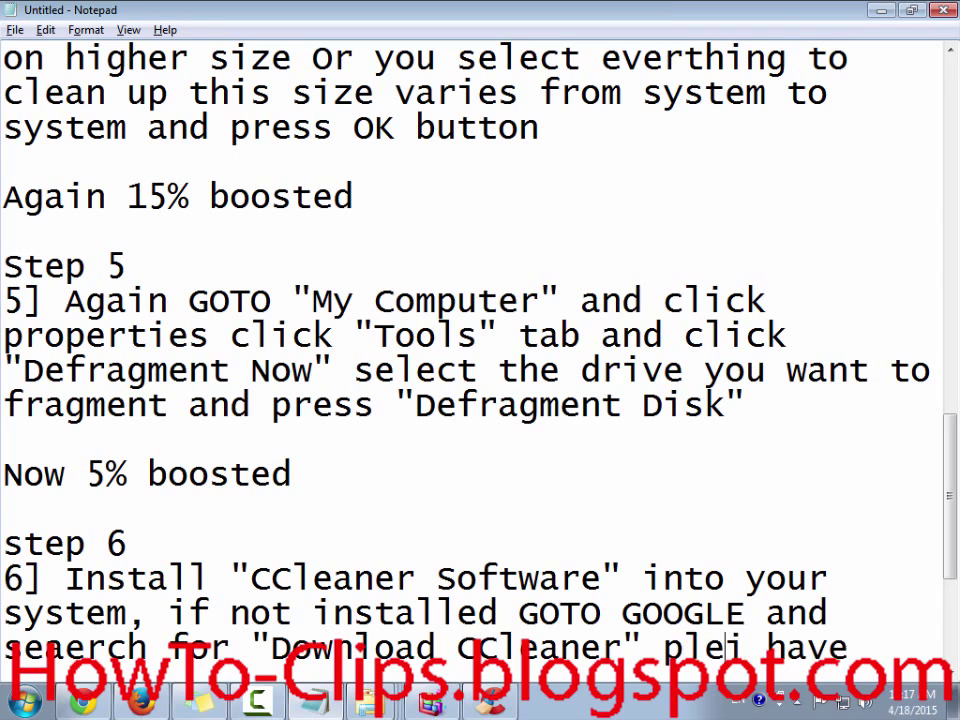
{"action": "type", "text": " download "}
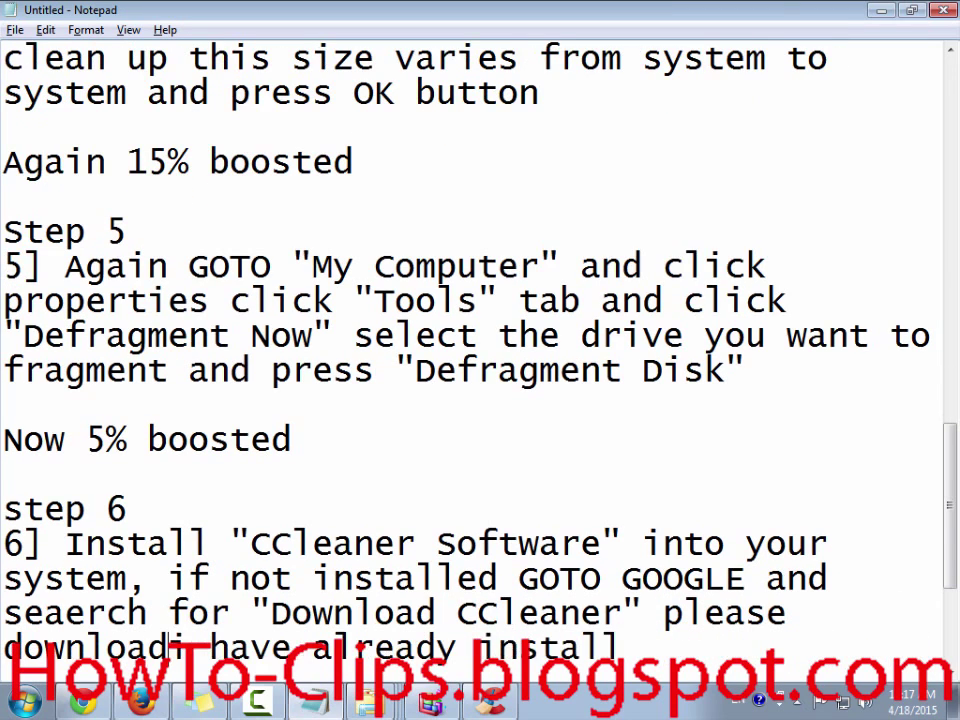
{"action": "type", "text": "it and insta"}
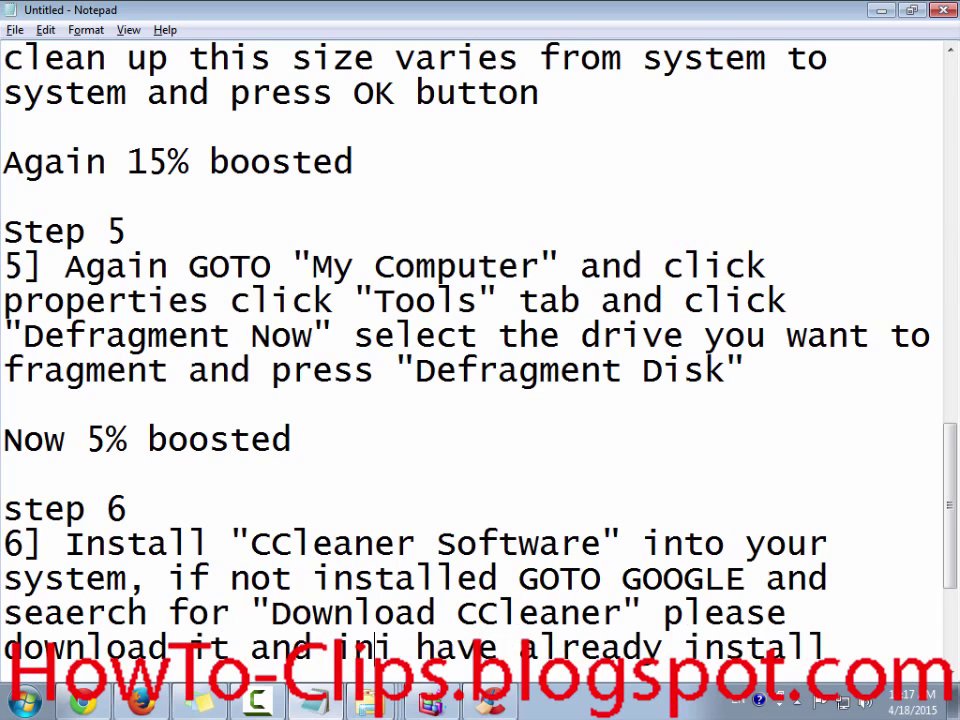
{"action": "type", "text": "ll into "}
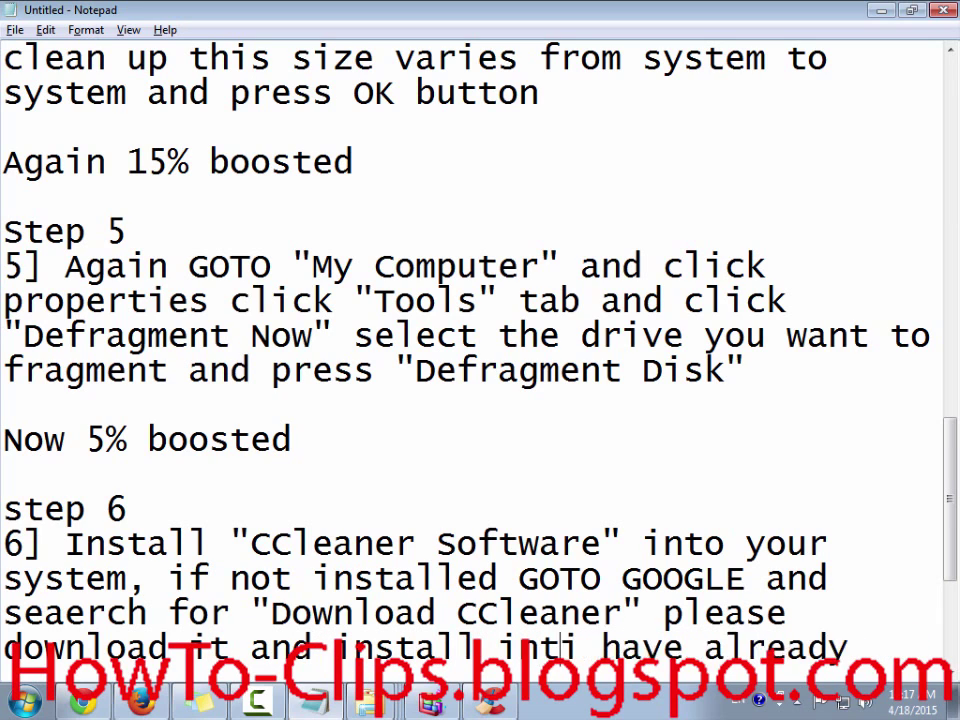
{"action": "type", "text": "your system"}
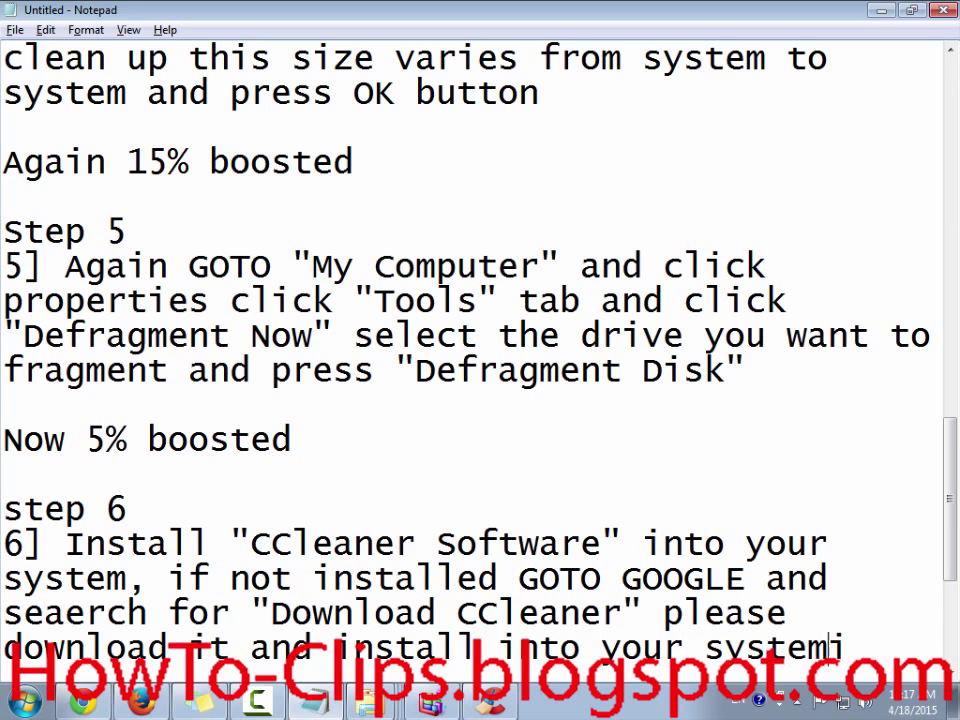
{"action": "scroll", "coordinate": [480, 360], "scroll_direction": "down", "scroll_amount": 3}
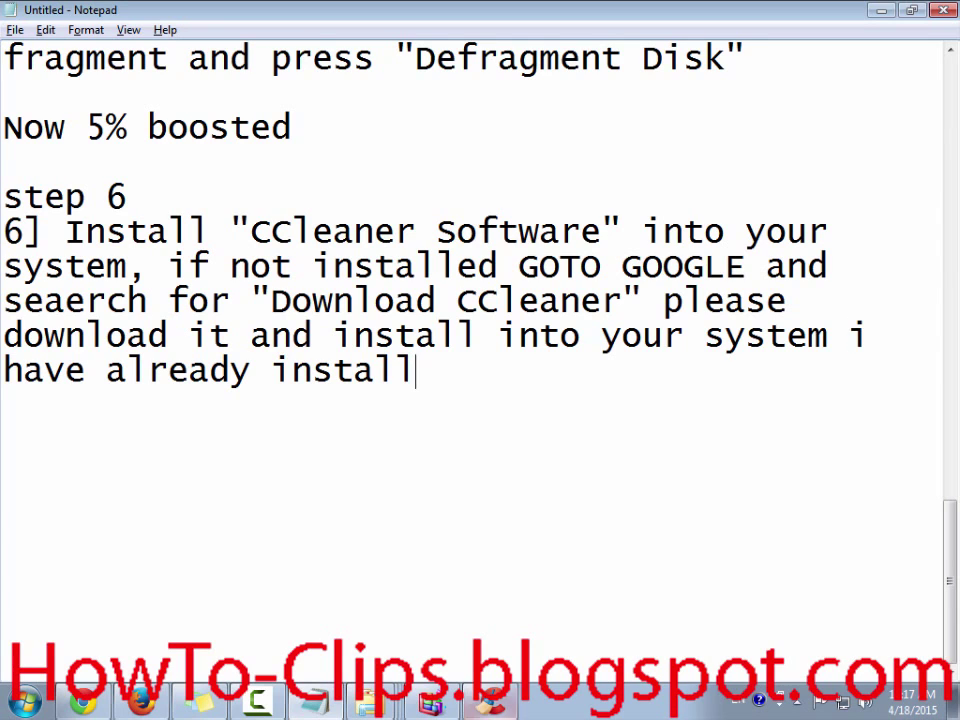
Switch to CCleaner, look through its Registry, Tools and Cleaner sections, and return to the Notepad text
{"action": "key", "text": "alt+Tab"}
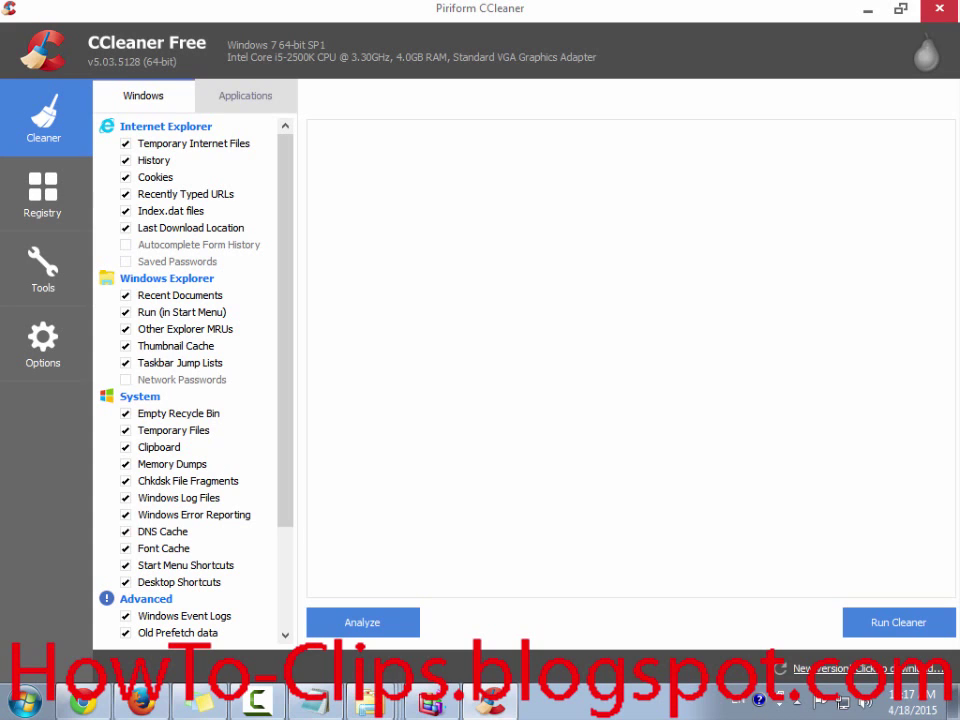
{"action": "left_click", "coordinate": [43, 192]}
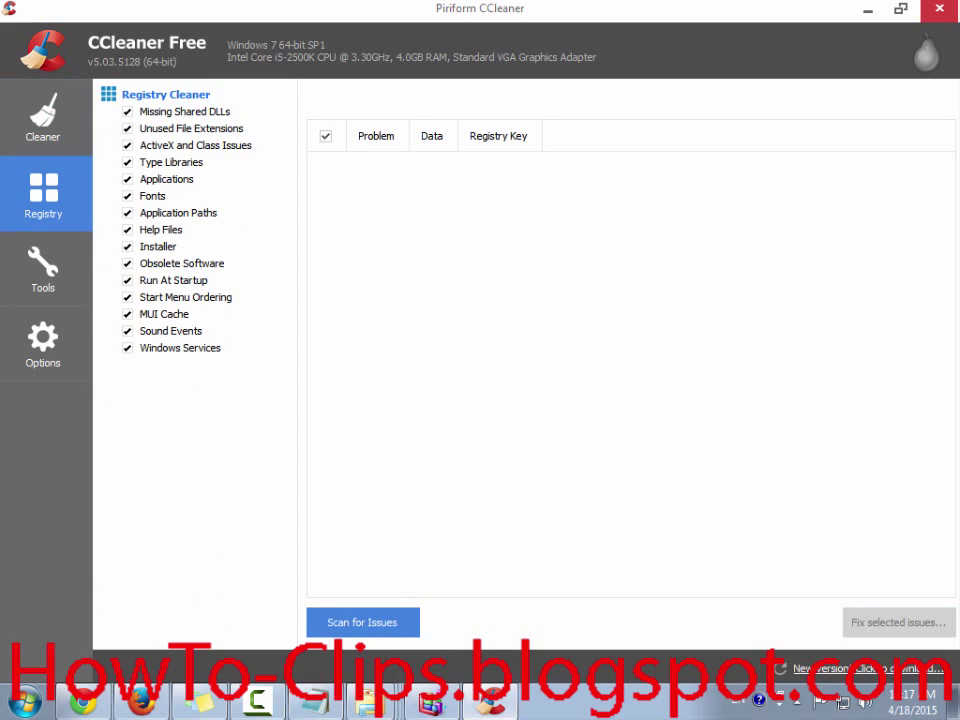
{"action": "left_click", "coordinate": [43, 266]}
{"action": "left_click", "coordinate": [43, 118]}
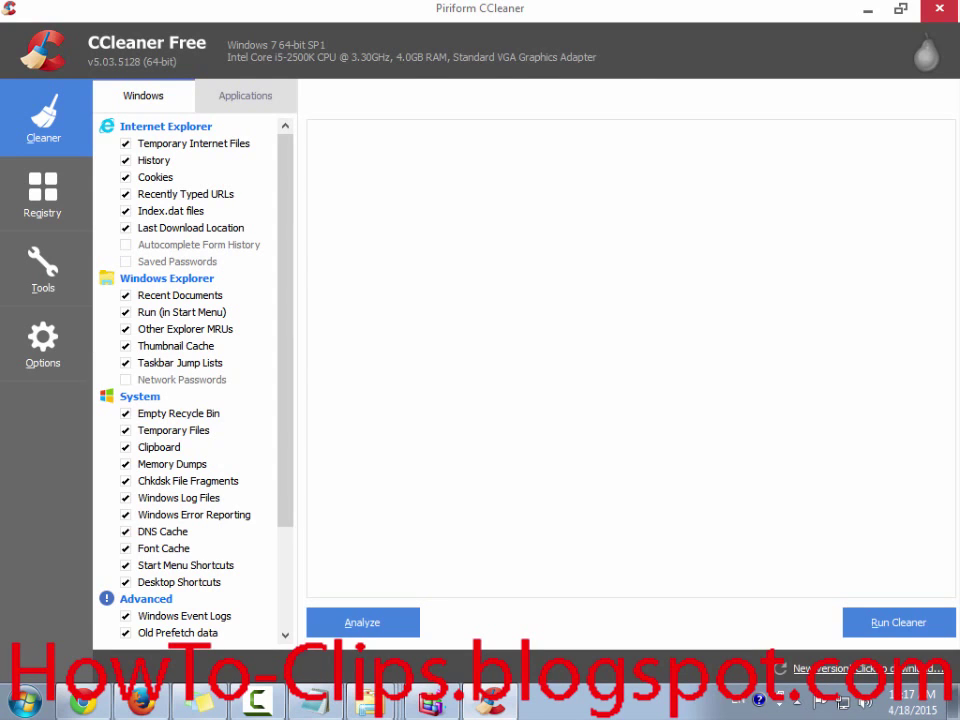
{"action": "key", "text": "alt+Tab"}
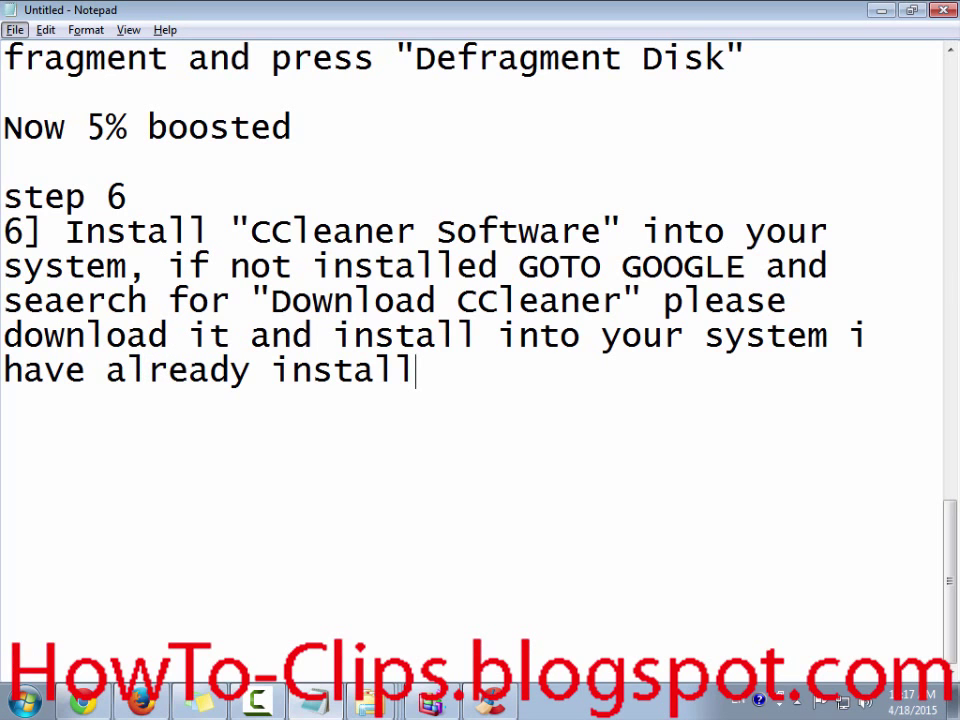
{"action": "key", "text": "alt+f"}
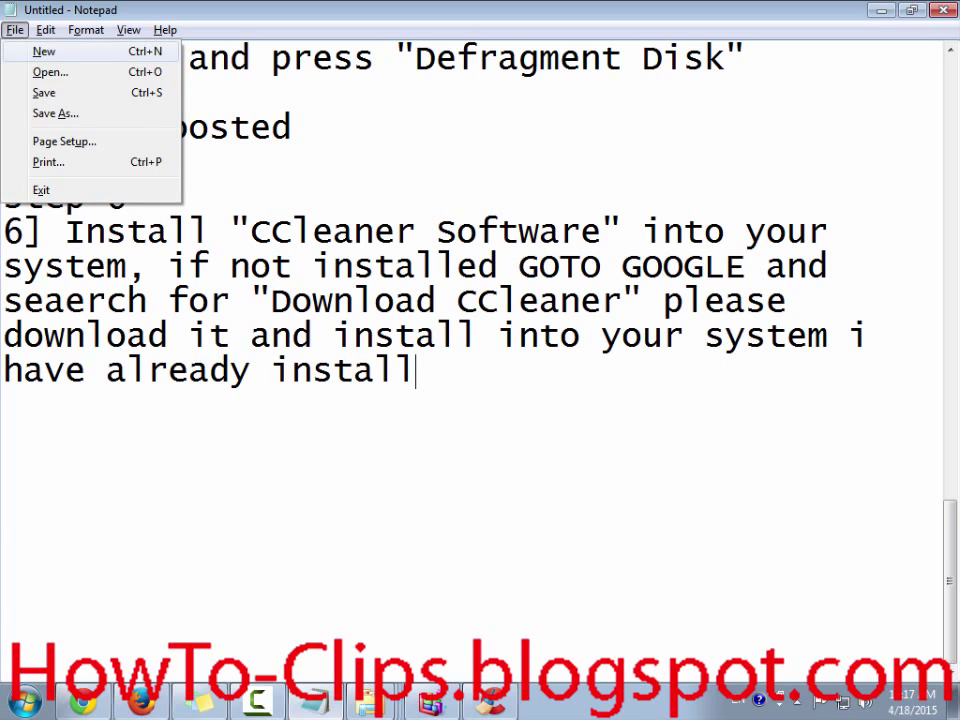
{"action": "key", "text": "Escape"}
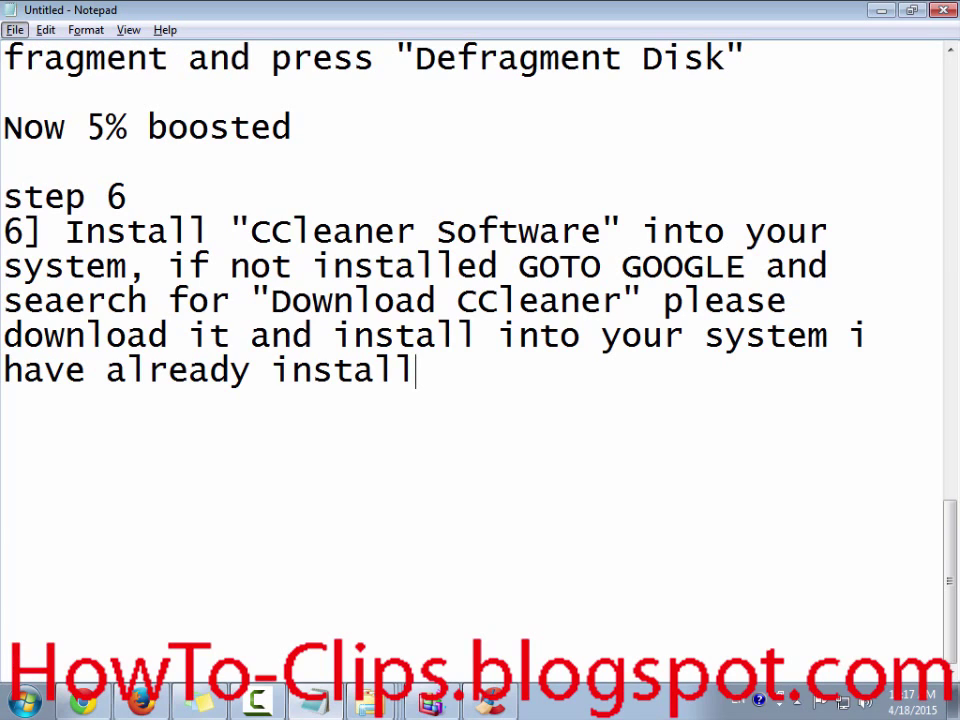
End the download sentence with a period after "system" and add "This is totally FREE!!" before "i have already install"
{"action": "left_click", "coordinate": [827, 335]}
{"action": "type", "text": ". This is t"}
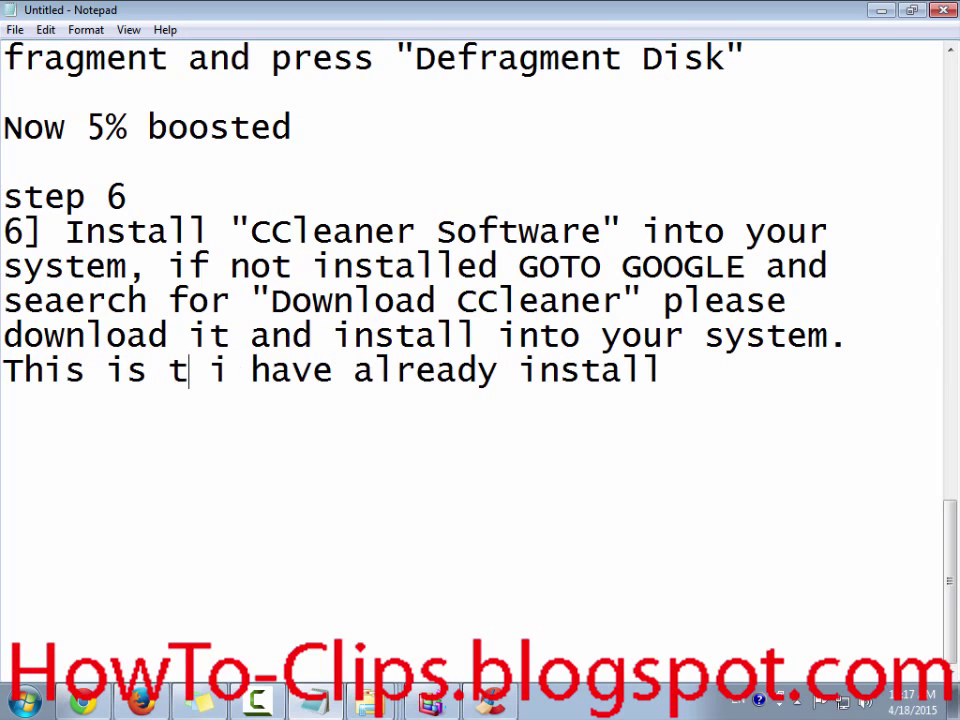
{"action": "type", "text": "otally F"}
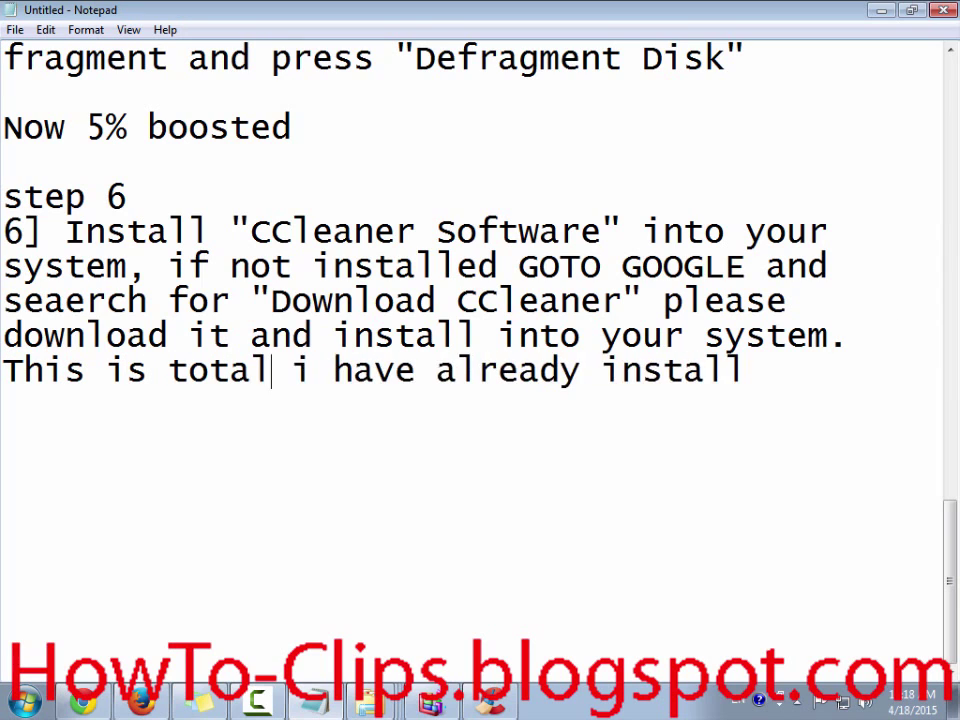
{"action": "type", "text": "REE"}
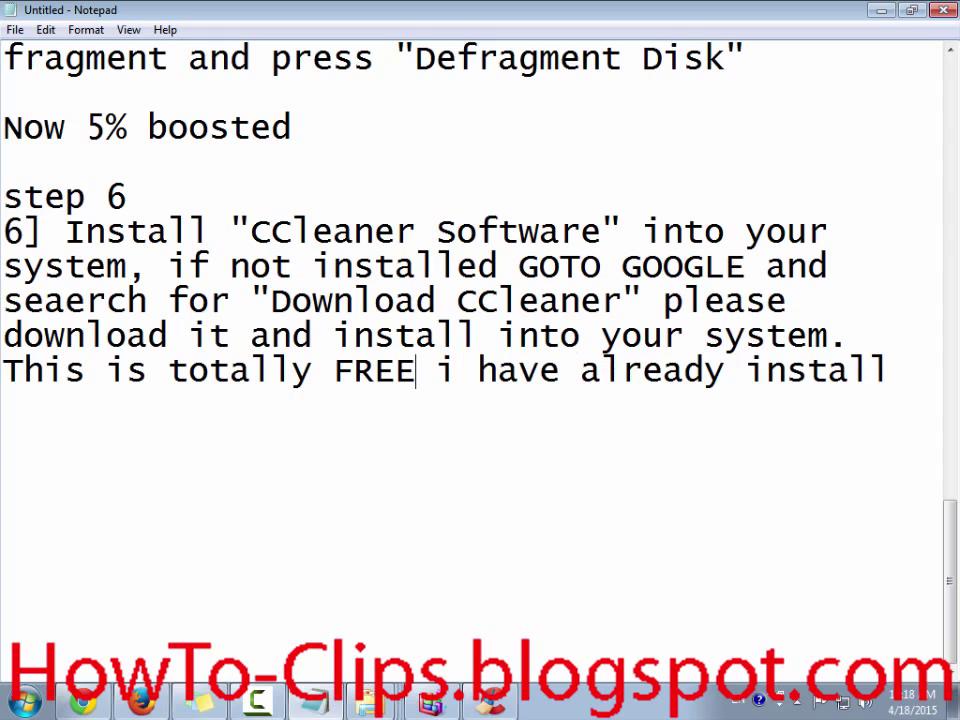
{"action": "type", "text": "!!"}
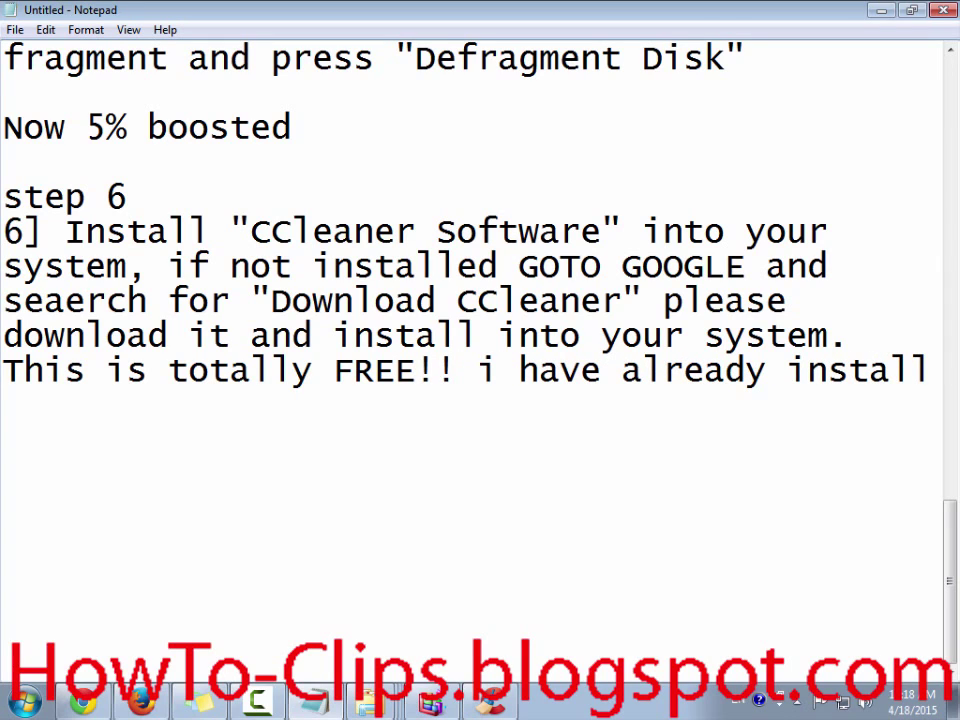
Add "NO KEY NO REGISTRATION." after "FREE!!" and remove the extra space before "i have already install"
{"action": "type", "text": " NO KE"}
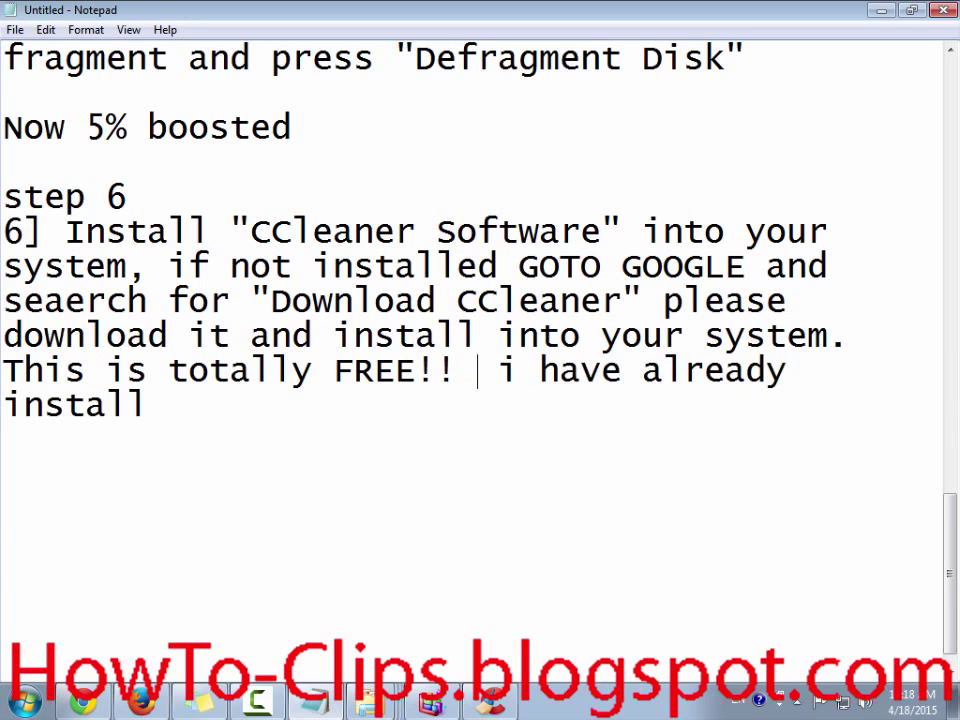
{"action": "type", "text": "Y NO "}
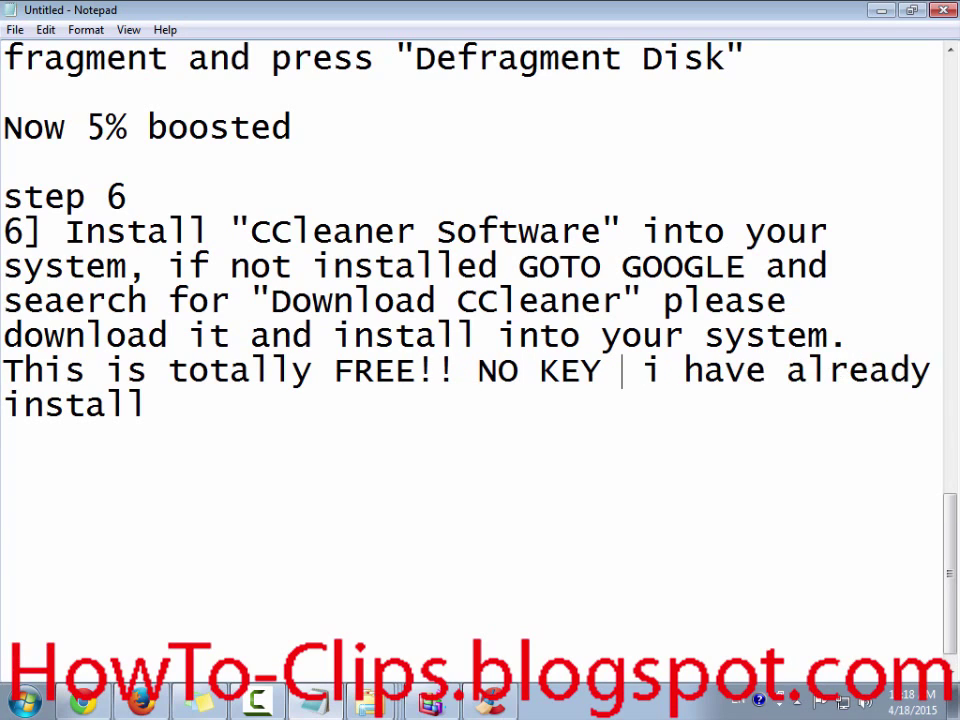
{"action": "type", "text": "REGISTRA"}
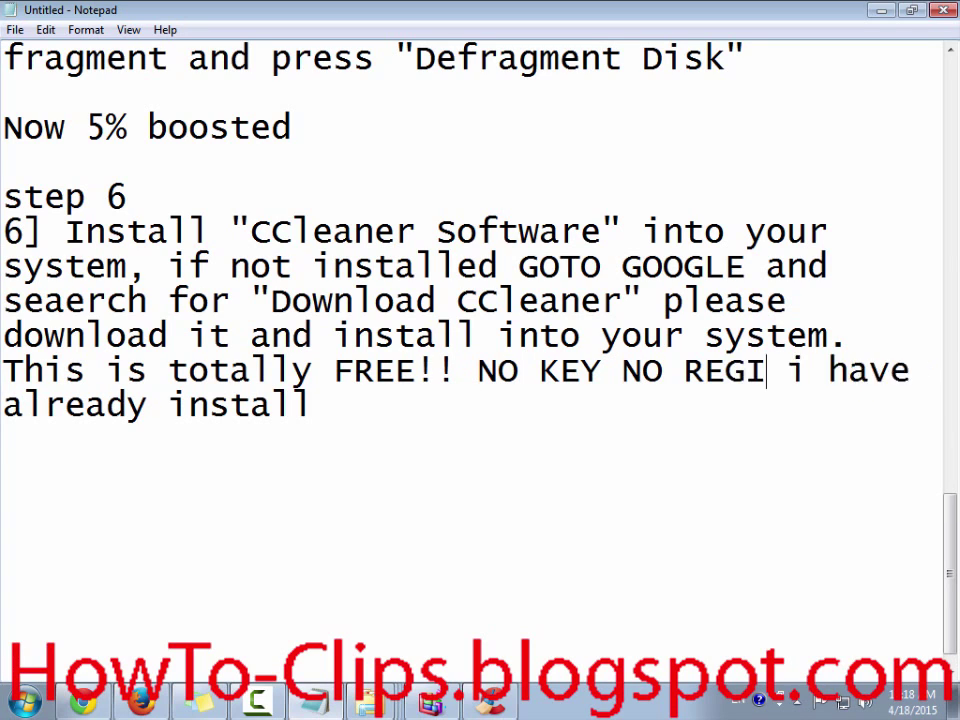
{"action": "type", "text": "TION."}
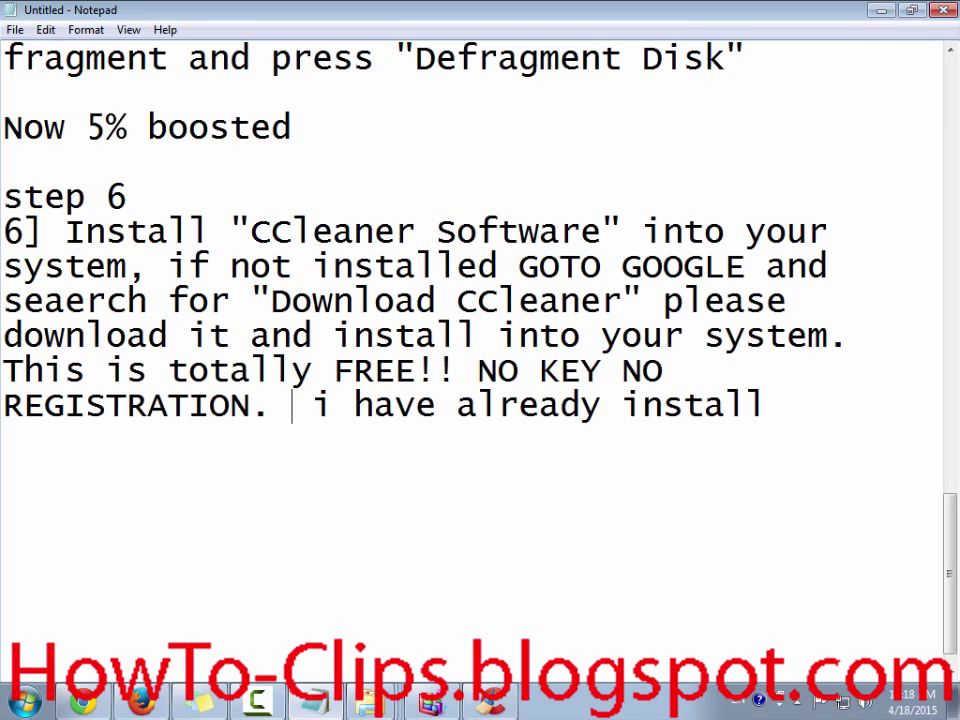
{"action": "key", "text": "Delete"}
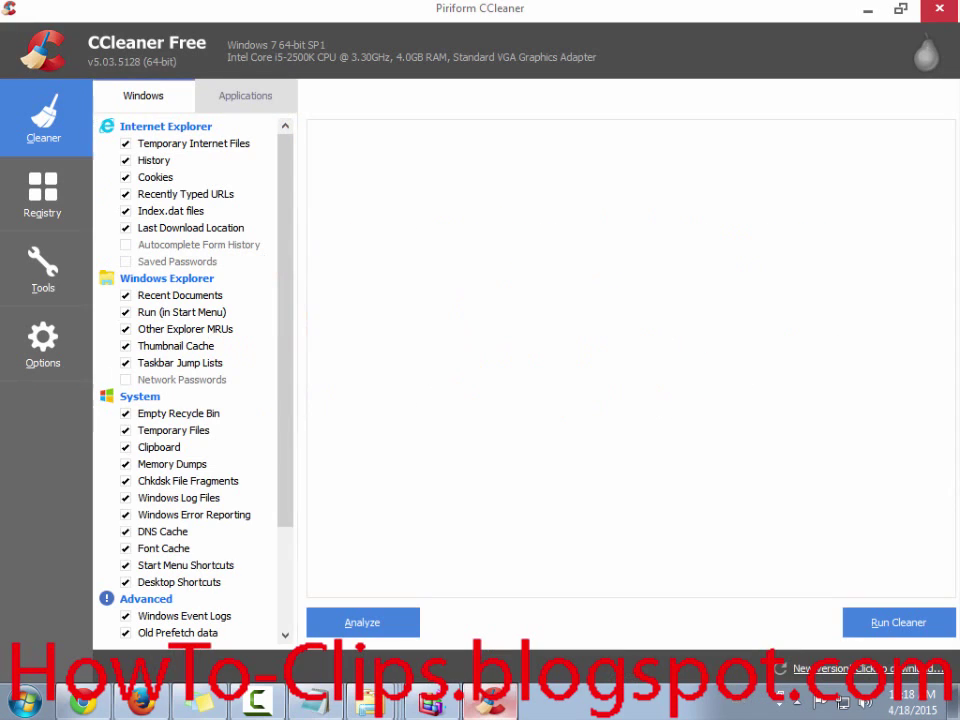
Switch to CCleaner and examine the full list of Windows cleaning options, from Internet Explorer to Advanced
{"action": "key", "text": "alt+Tab"}
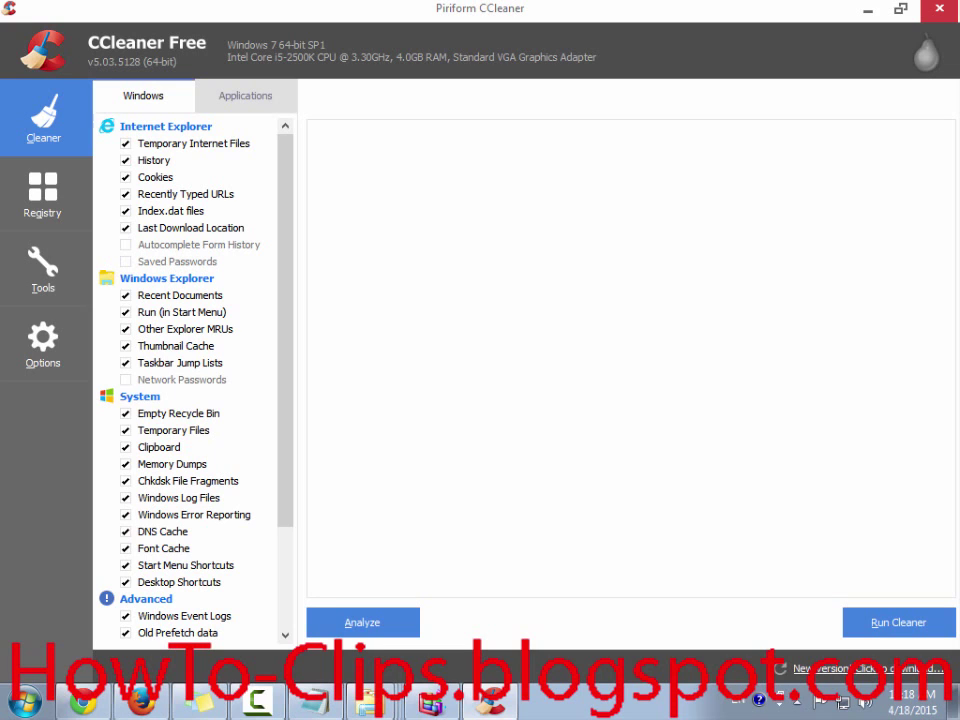
{"action": "scroll", "coordinate": [190, 380], "scroll_direction": "down", "scroll_amount": 3}
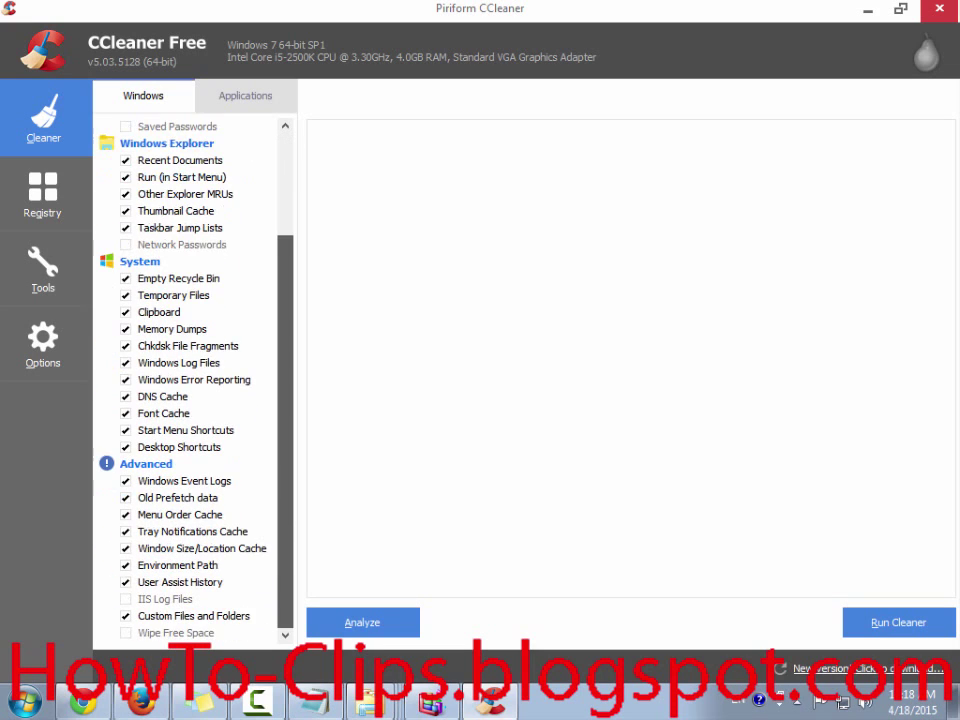
{"action": "scroll", "coordinate": [190, 380], "scroll_direction": "up", "scroll_amount": 3}
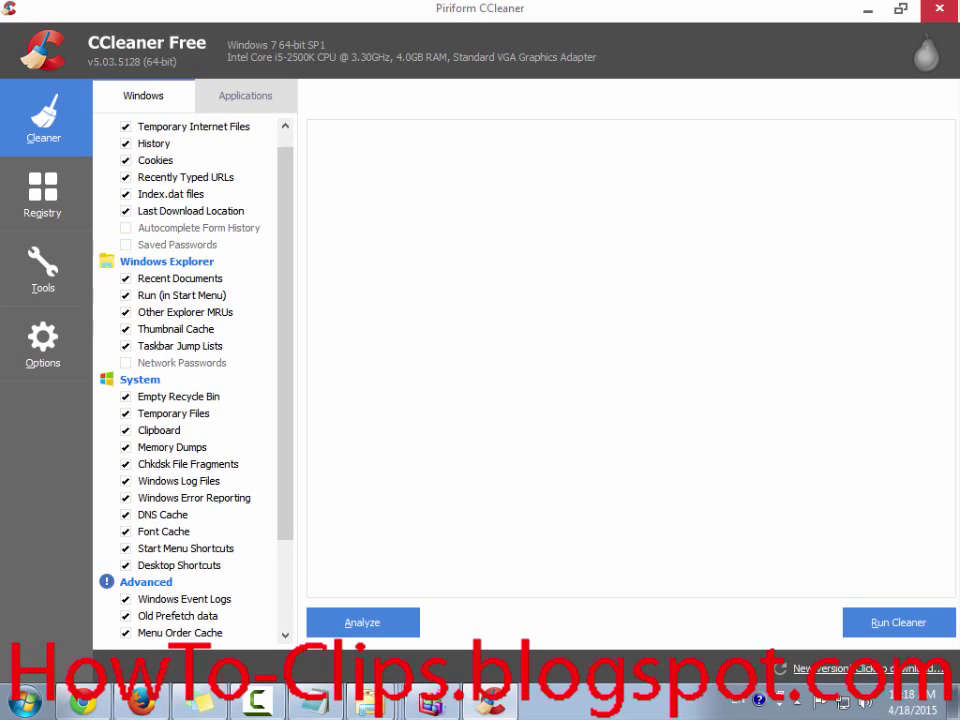
{"action": "scroll", "coordinate": [190, 380], "scroll_direction": "up", "scroll_amount": 1}
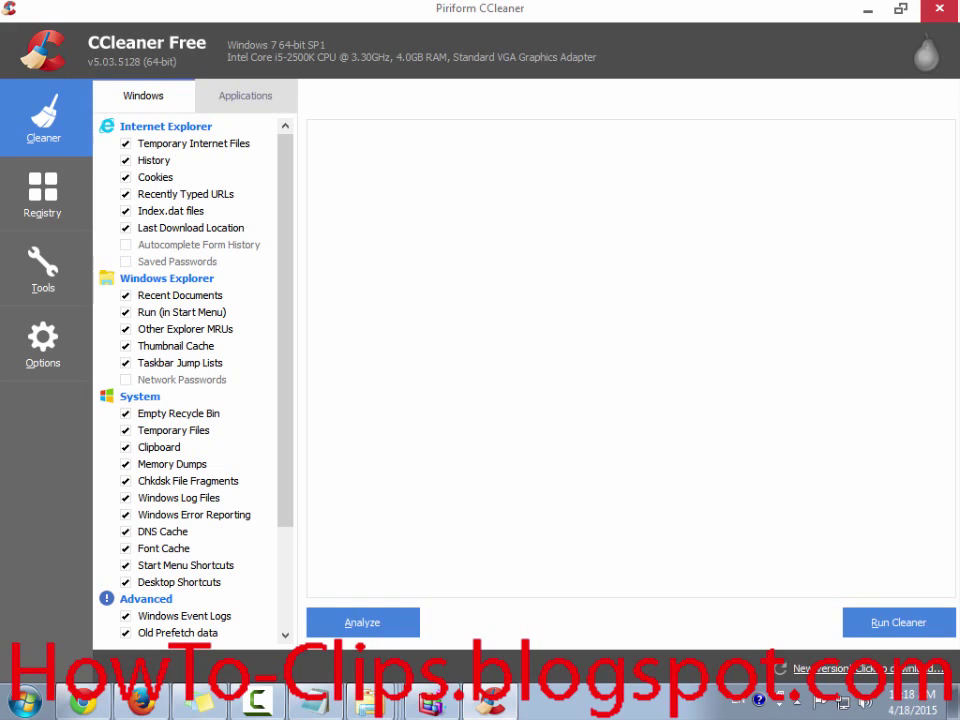
{"action": "left_click", "coordinate": [796, 700]}
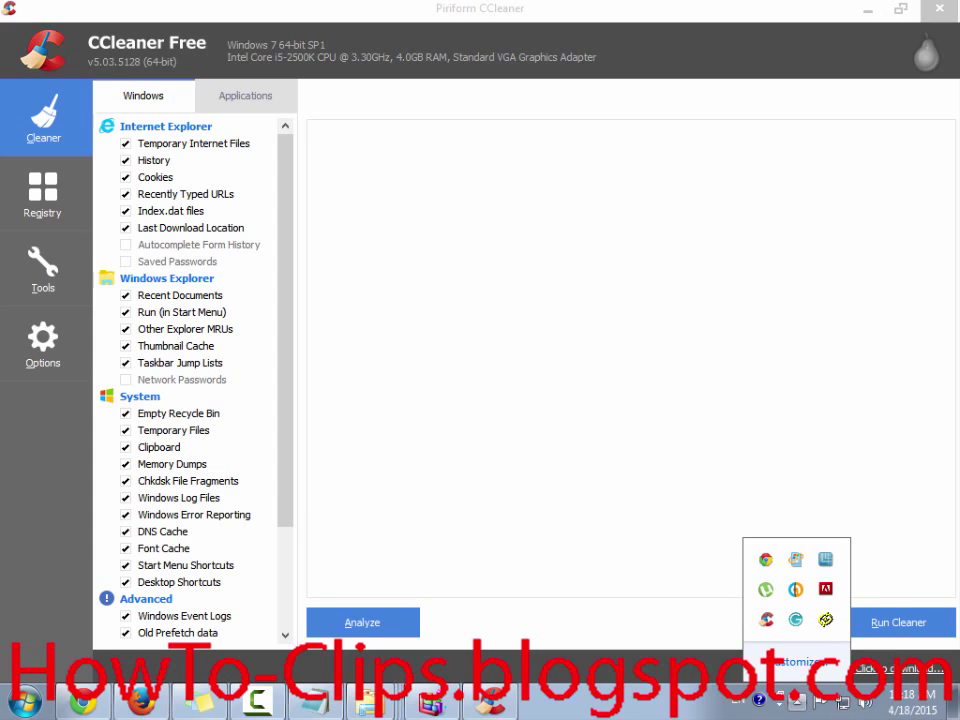
{"action": "key", "text": "Escape"}
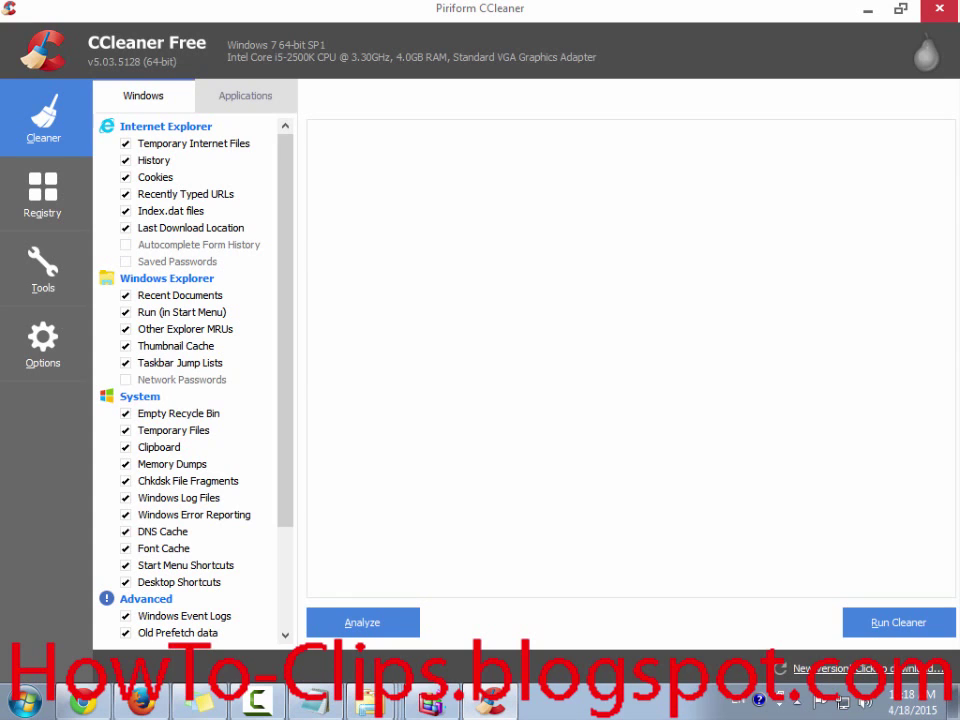
{"action": "scroll", "coordinate": [190, 380], "scroll_direction": "down", "scroll_amount": 3}
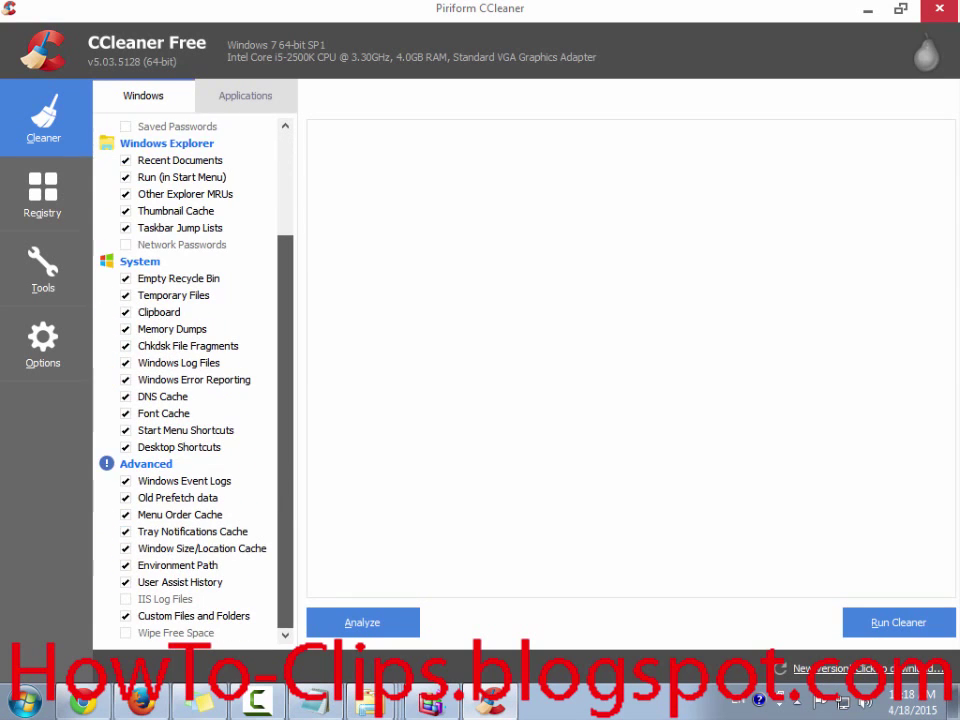
{"action": "scroll", "coordinate": [190, 380], "scroll_direction": "up", "scroll_amount": 3}
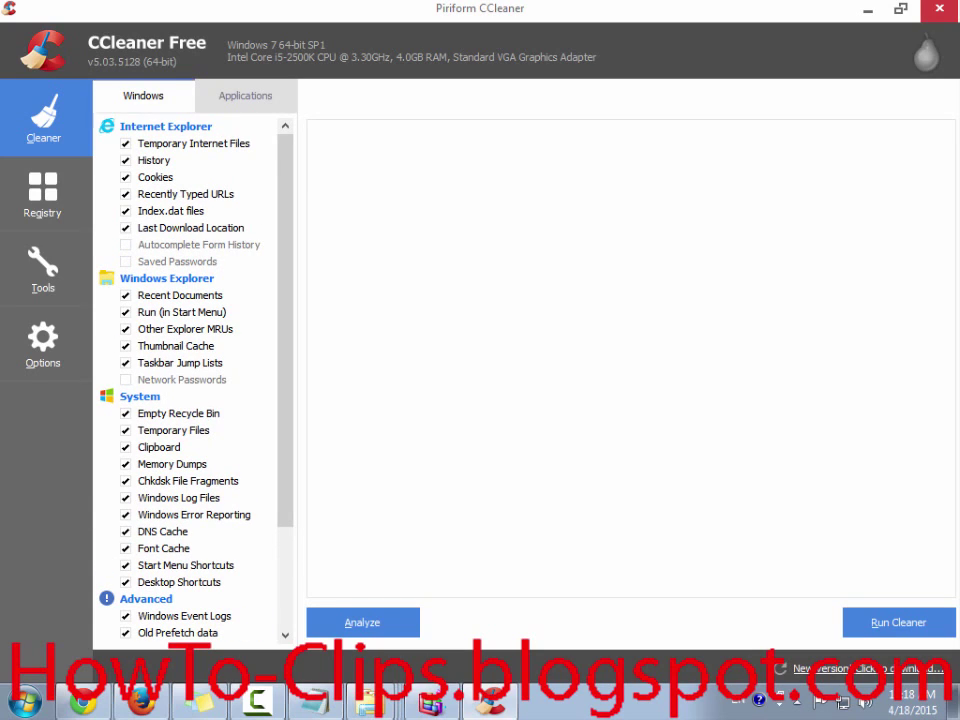
{"action": "key", "text": "alt+Tab"}
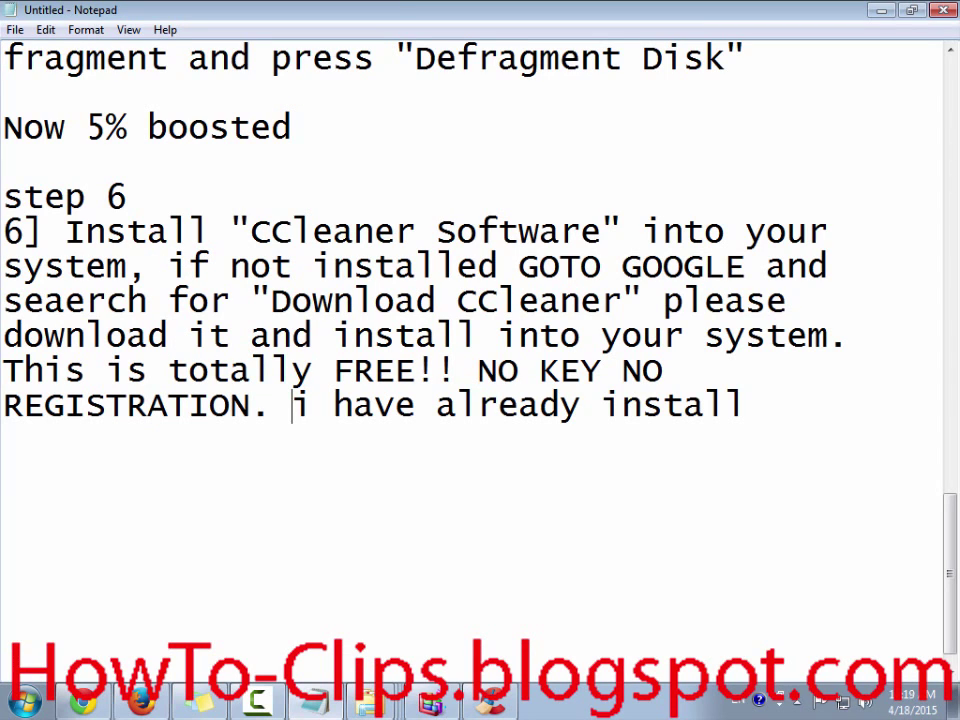
{"action": "key", "text": "alt+Tab"}
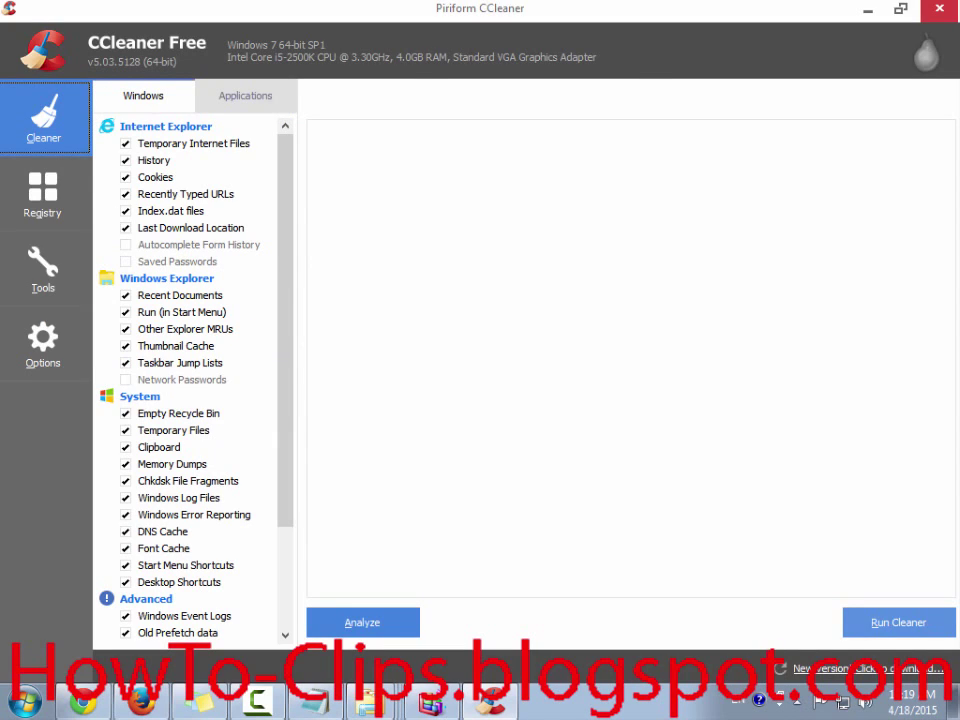
Switch back to Notepad and insert "After installing your CCleaner will look like this." before "i have already install"
{"action": "key", "text": "alt+Tab"}
{"action": "type", "text": "Now"}
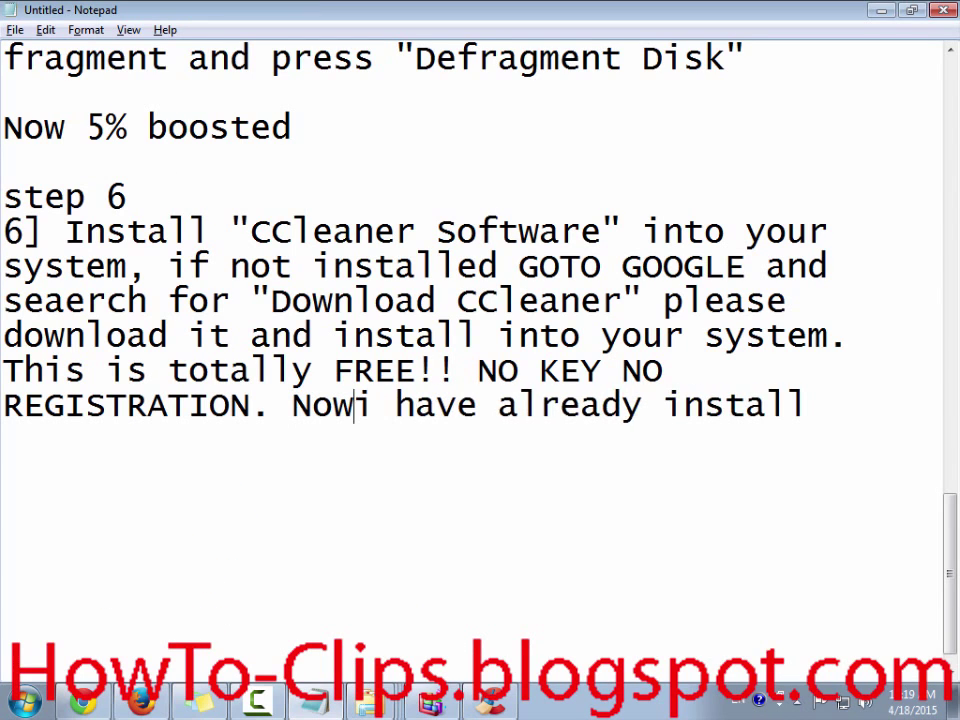
{"action": "key", "text": "BackSpace"}
{"action": "key", "text": "BackSpace"}
{"action": "key", "text": "BackSpace"}
{"action": "key", "text": "BackSpace"}
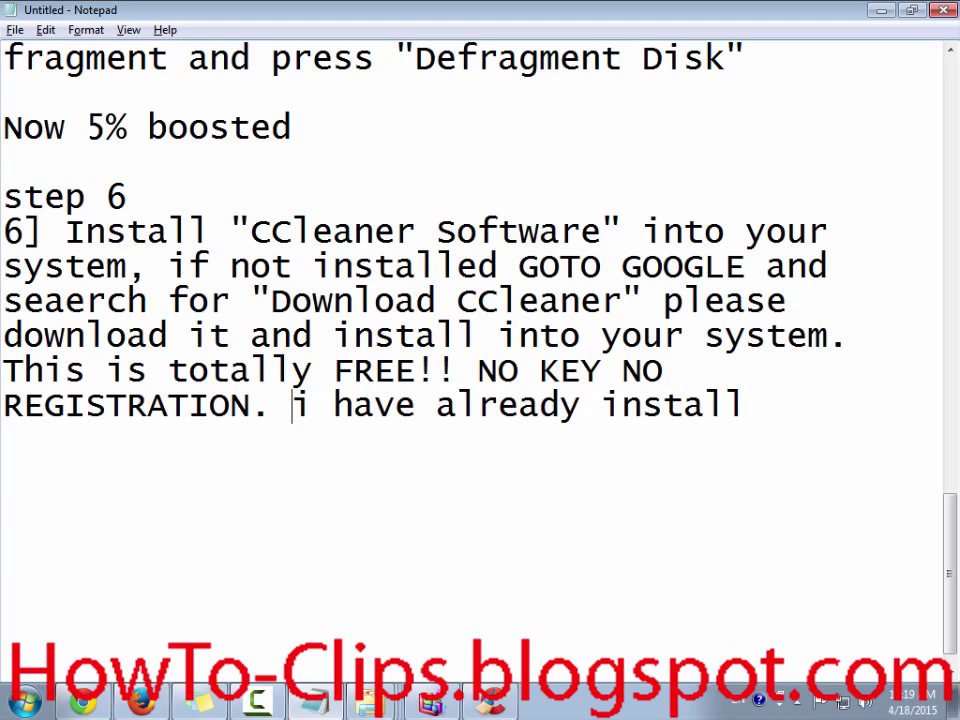
{"action": "type", "text": "After insta"}
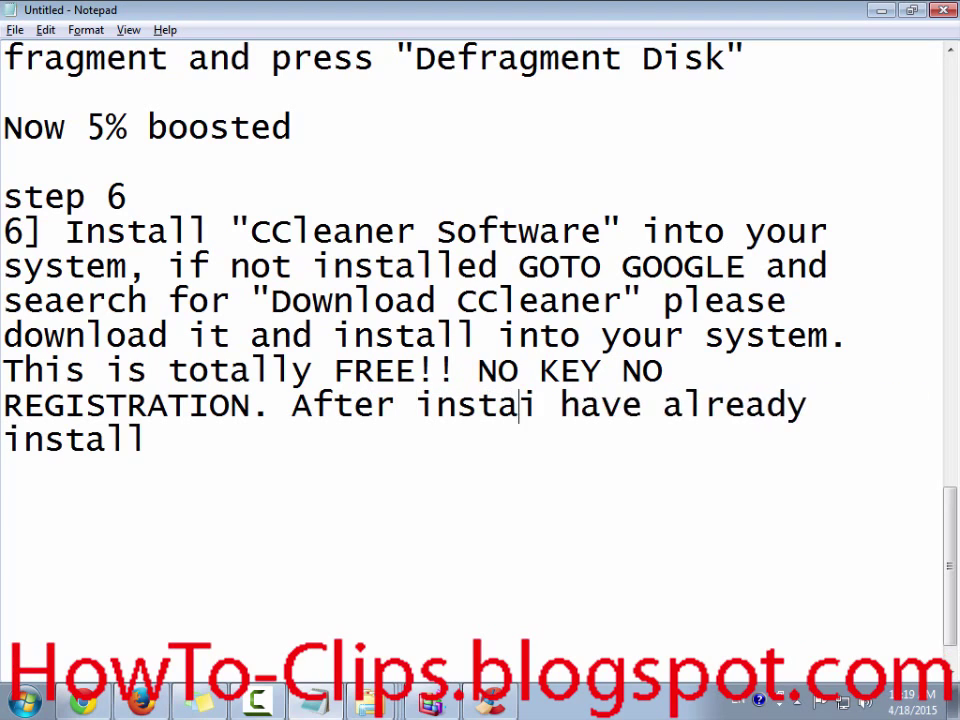
{"action": "type", "text": "lling "}
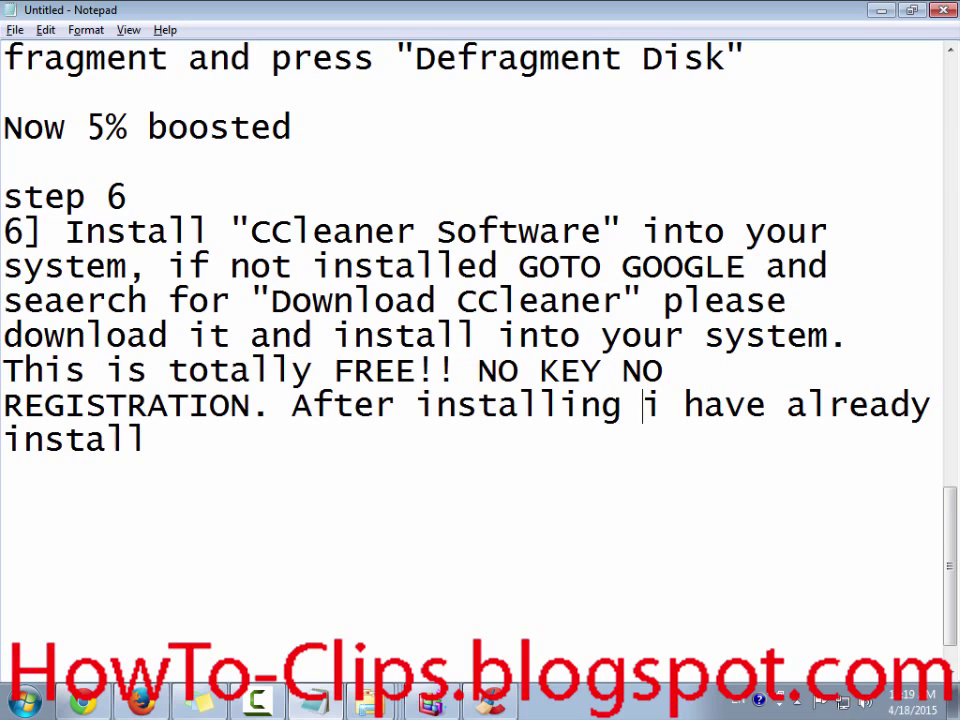
{"action": "type", "text": "your "}
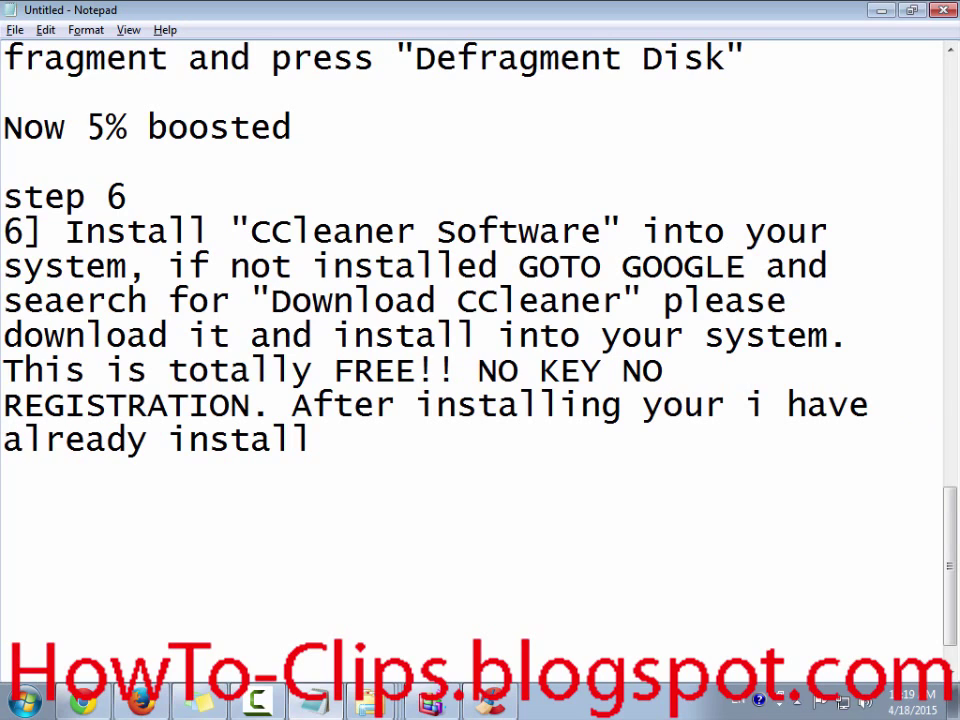
{"action": "type", "text": "C"}
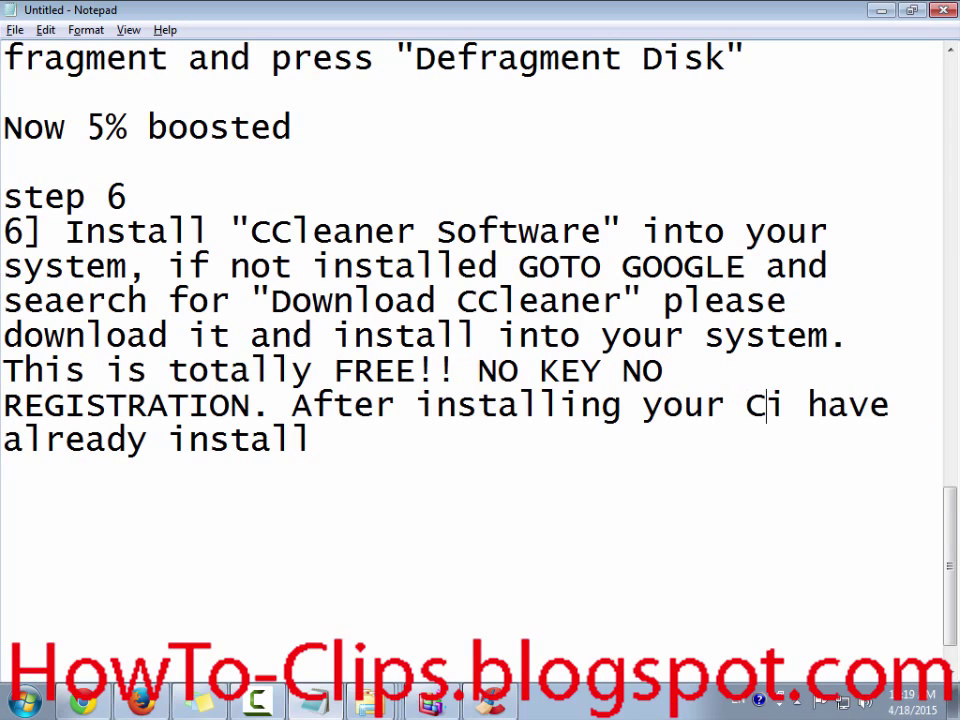
{"action": "type", "text": "Cleaner wi"}
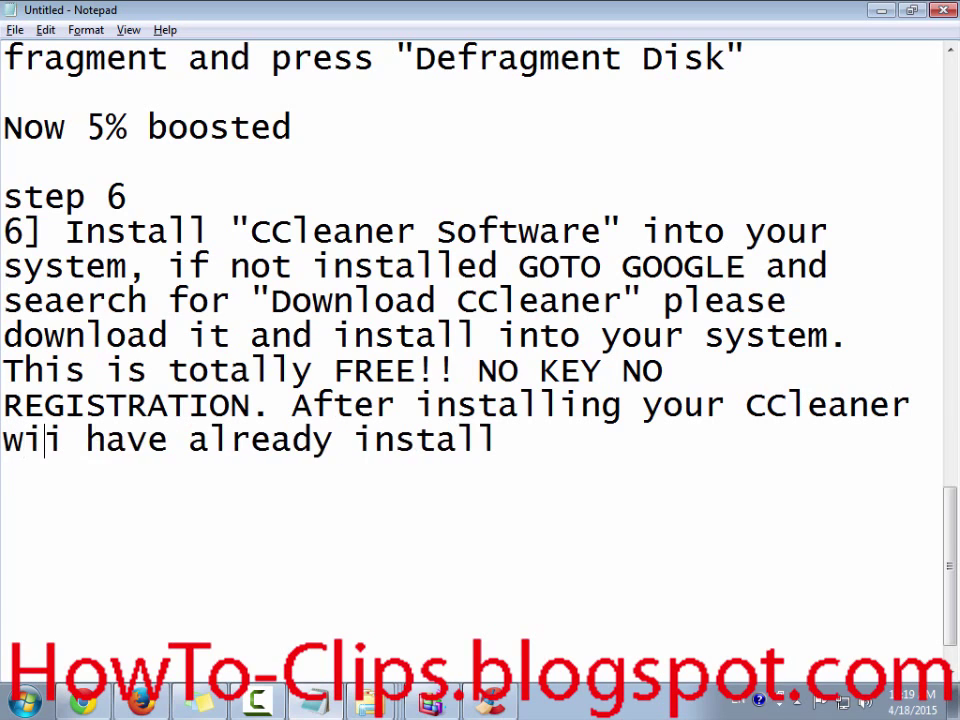
{"action": "type", "text": "ll l"}
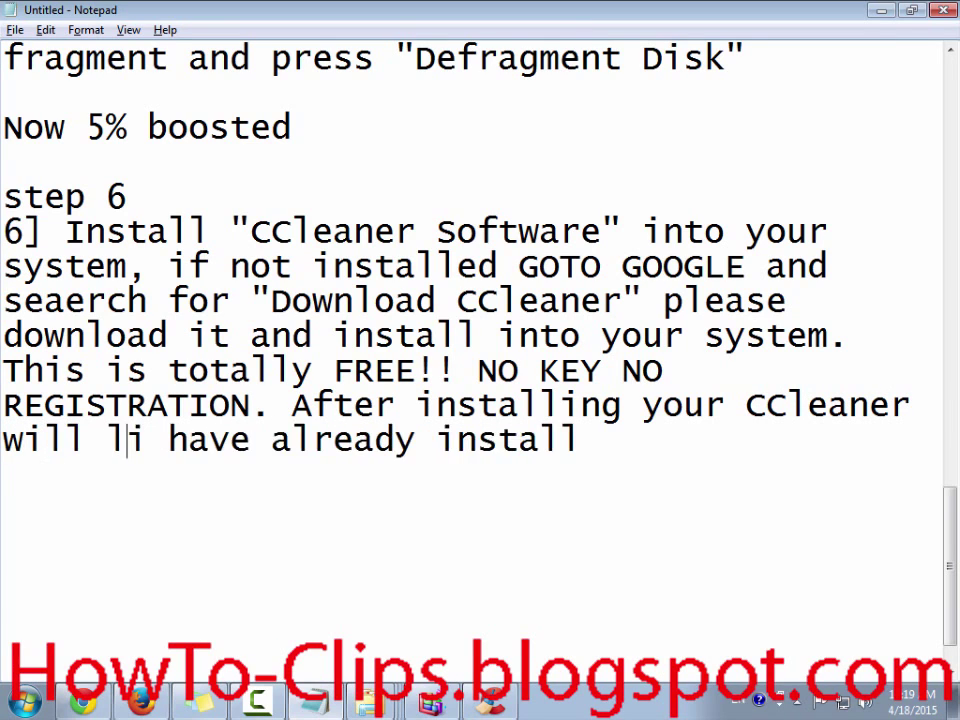
{"action": "type", "text": "ook lii have already ins"}
{"action": "key", "text": "BackSpace"}
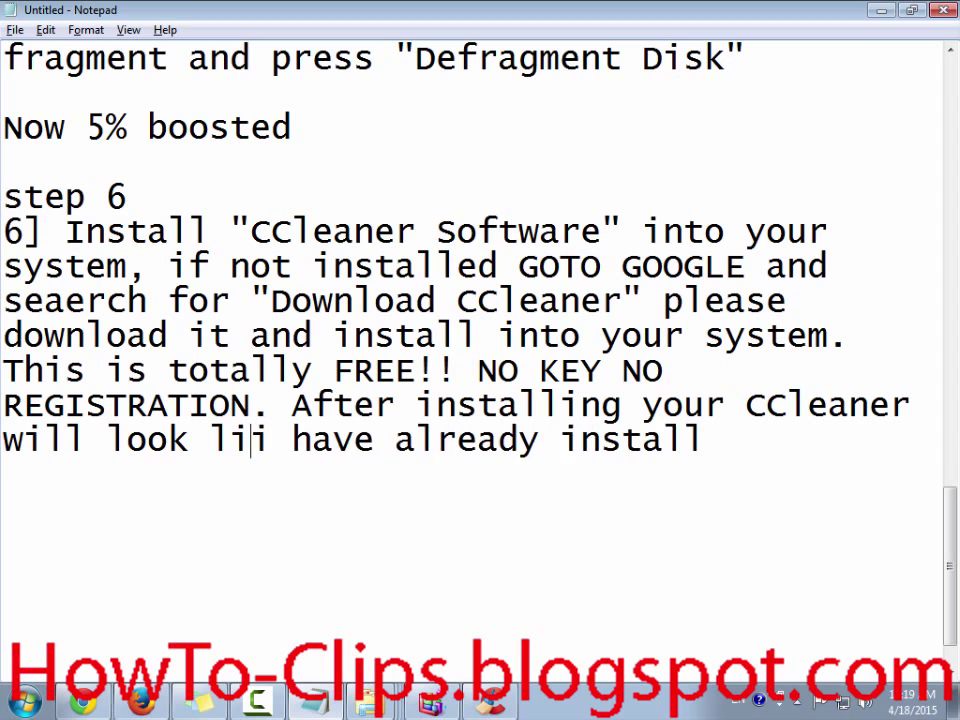
{"action": "type", "text": "ke thisi"}
{"action": "key", "text": "BackSpace"}
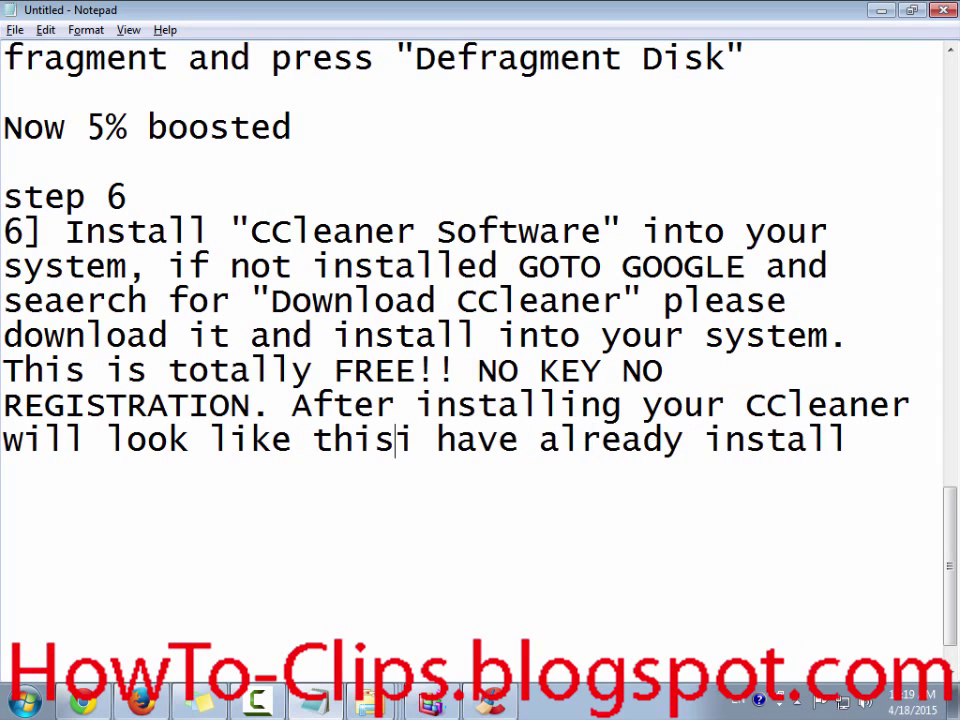
{"action": "type", "text": "."}
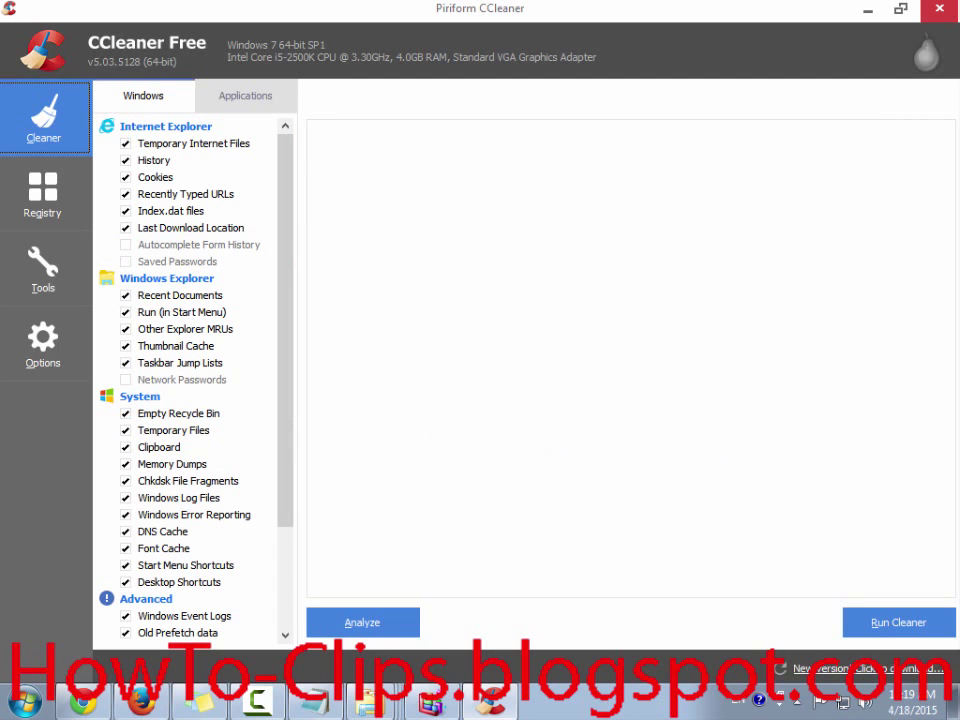
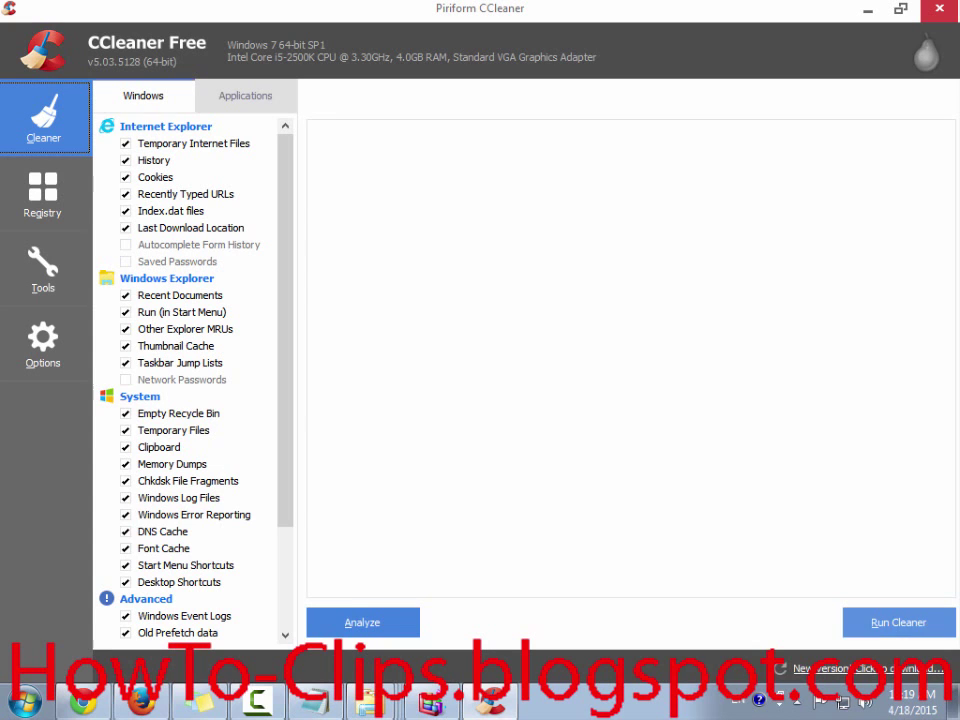
Back in Notepad, add the instruction Now click "Run CCleaner" after "will look like this."
{"action": "key", "text": "alt+Tab"}
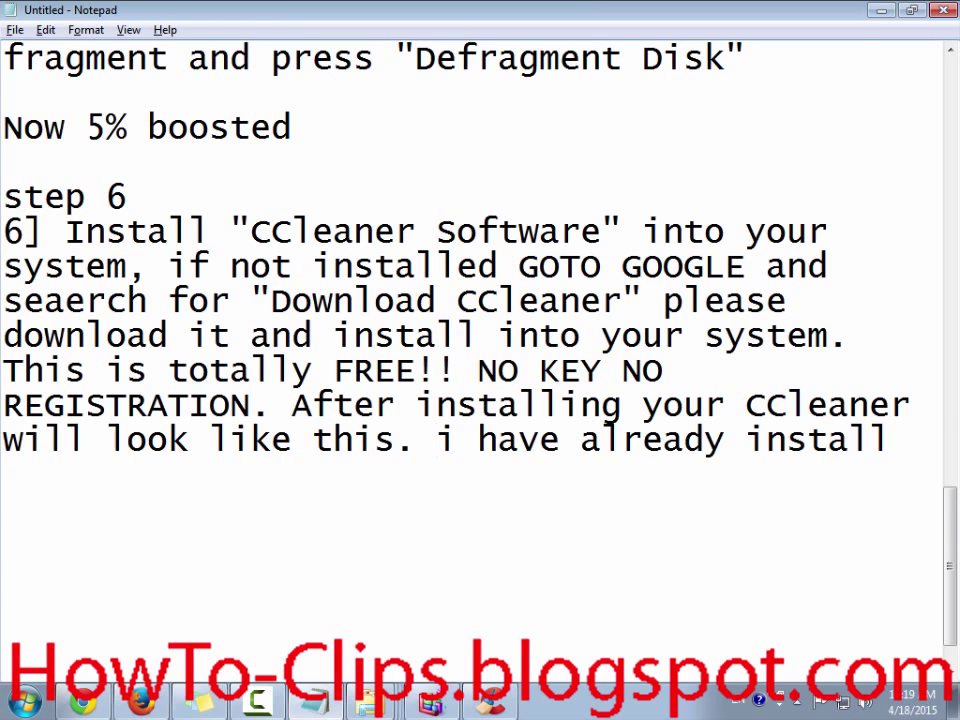
{"action": "type", "text": "Now click"}
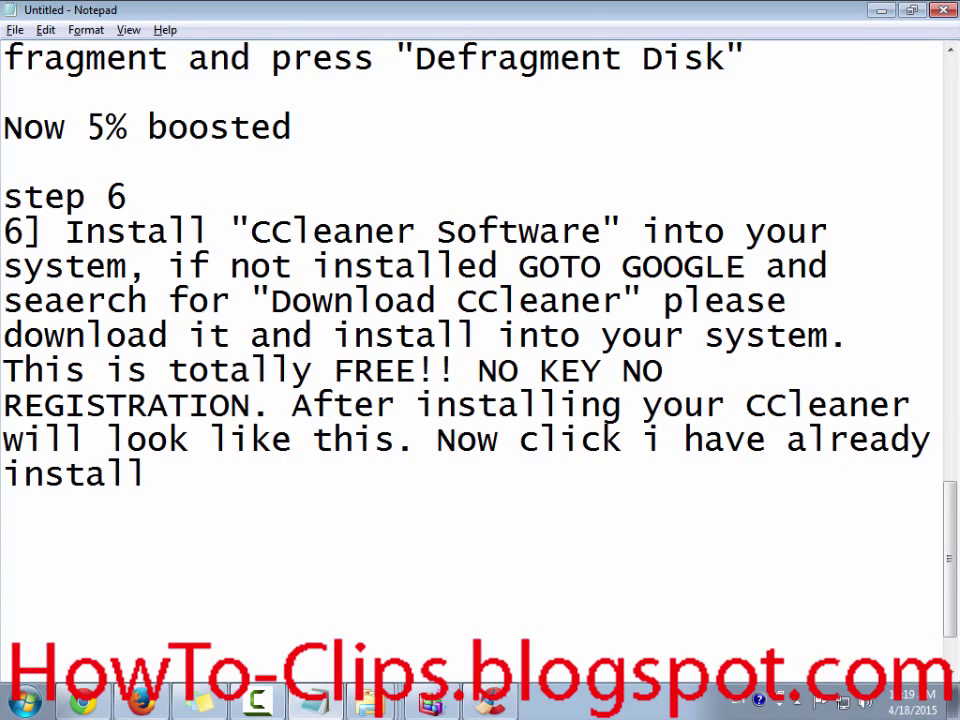
{"action": "type", "text": " \"Run "}
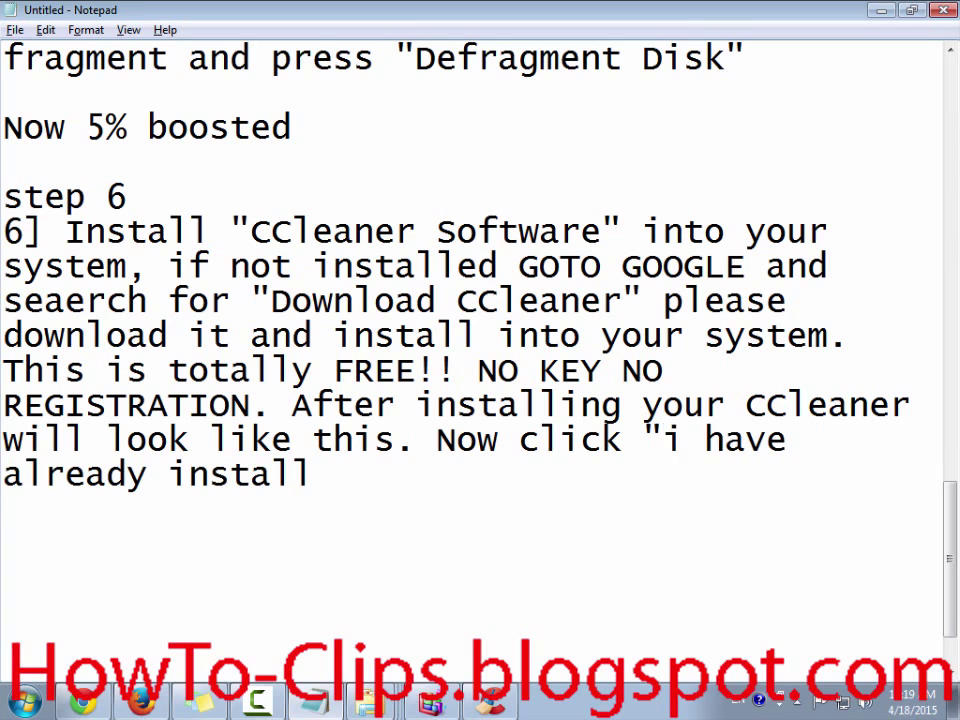
{"action": "type", "text": "Cleaner"}
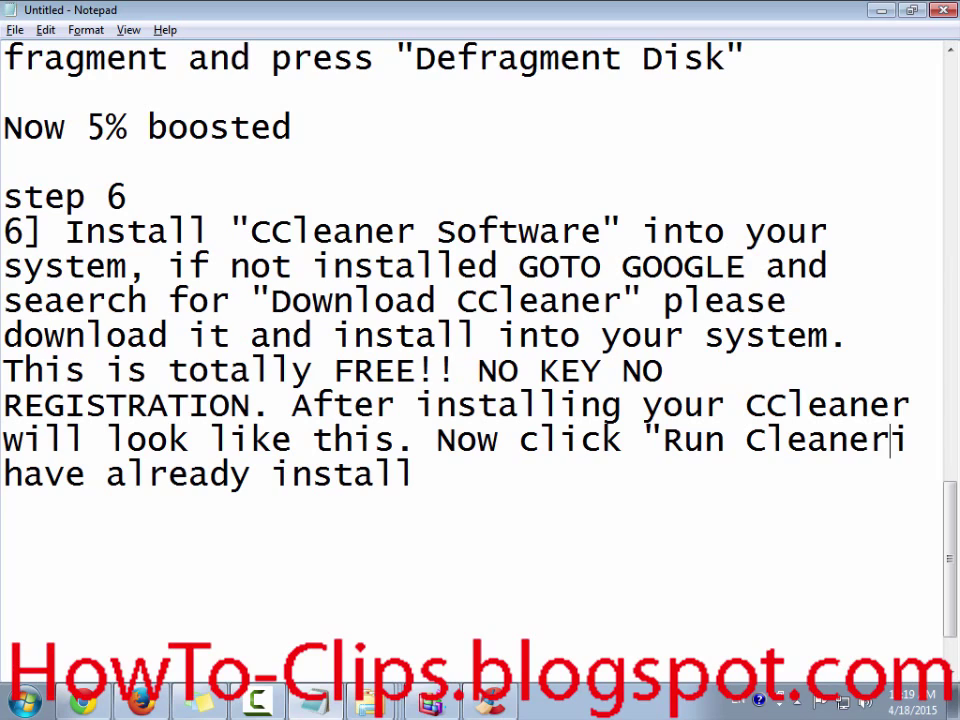
{"action": "left_click", "coordinate": [746, 439]}
{"action": "type", "text": "C"}
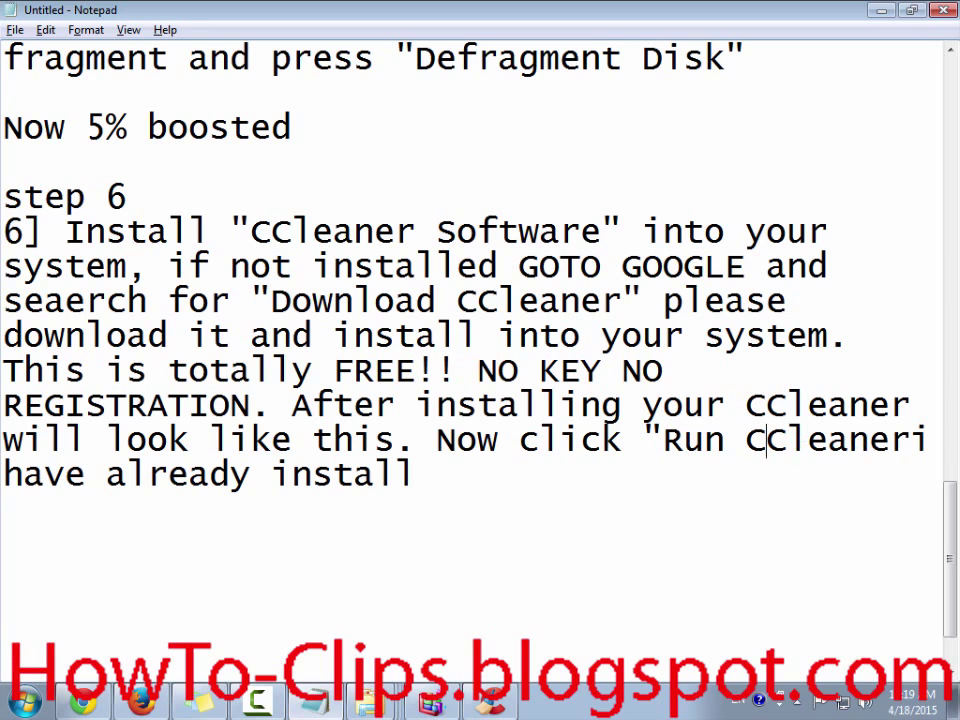
{"action": "key", "text": "Right"}
{"action": "key", "text": "Right"}
{"action": "key", "text": "Right"}
{"action": "key", "text": "Right"}
{"action": "key", "text": "Right"}
{"action": "key", "text": "Right"}
{"action": "type", "text": "\""}
Check the cleaning button's label in CCleaner and correct the quoted name in the Notepad text to "Run Cleaner"
{"action": "key", "text": "alt+Tab"}
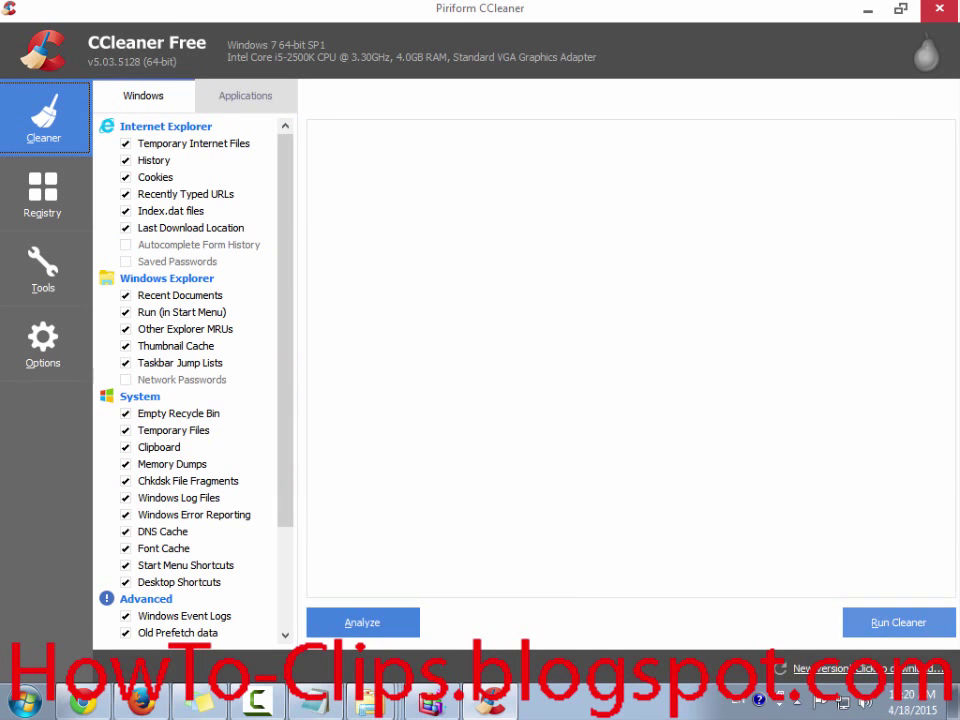
{"action": "key", "text": "alt+Tab"}
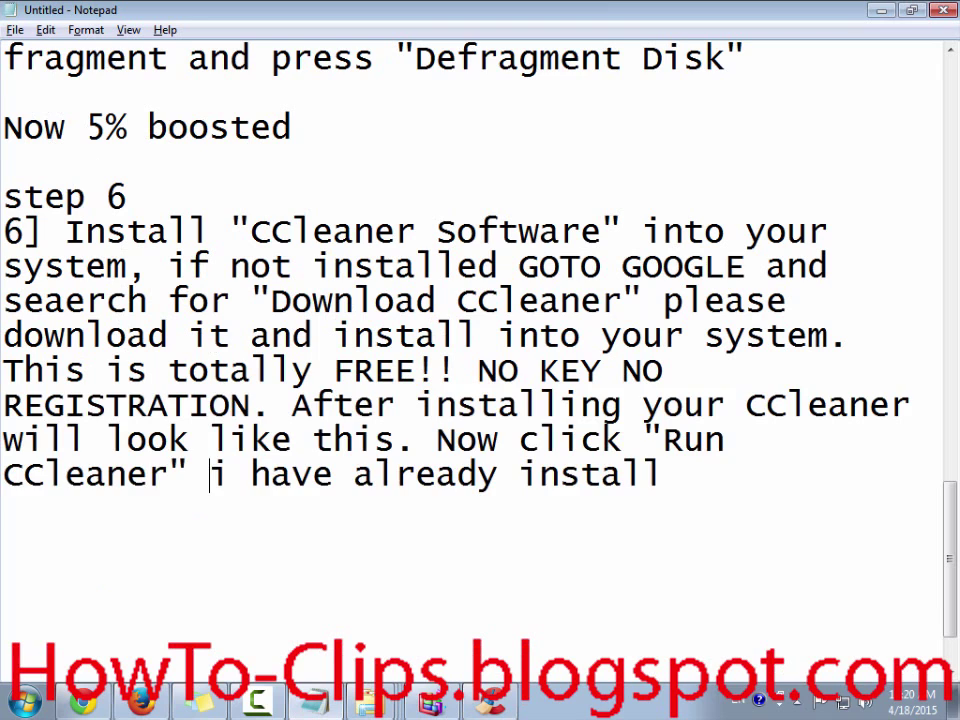
{"action": "left_click", "coordinate": [24, 473]}
{"action": "key", "text": "BackSpace"}
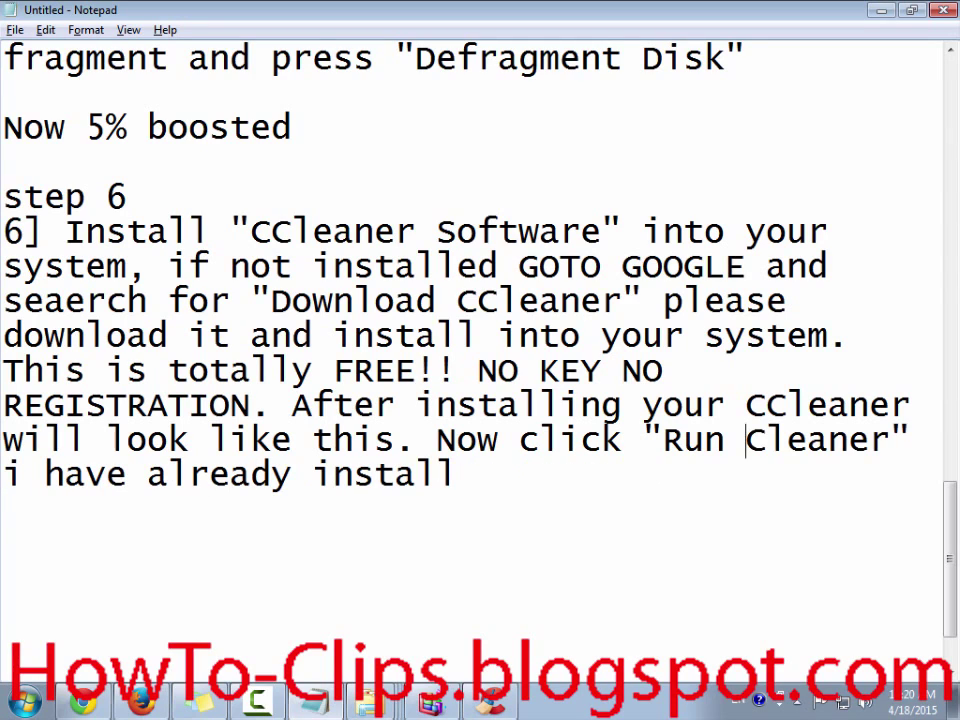
Continue the "Run Cleaner" sentence with "located in the botem of window" and move "i have already install" down below a blank line
{"action": "left_click", "coordinate": [45, 473]}
{"action": "left_click", "coordinate": [931, 440]}
{"action": "type", "text": "locaked"}
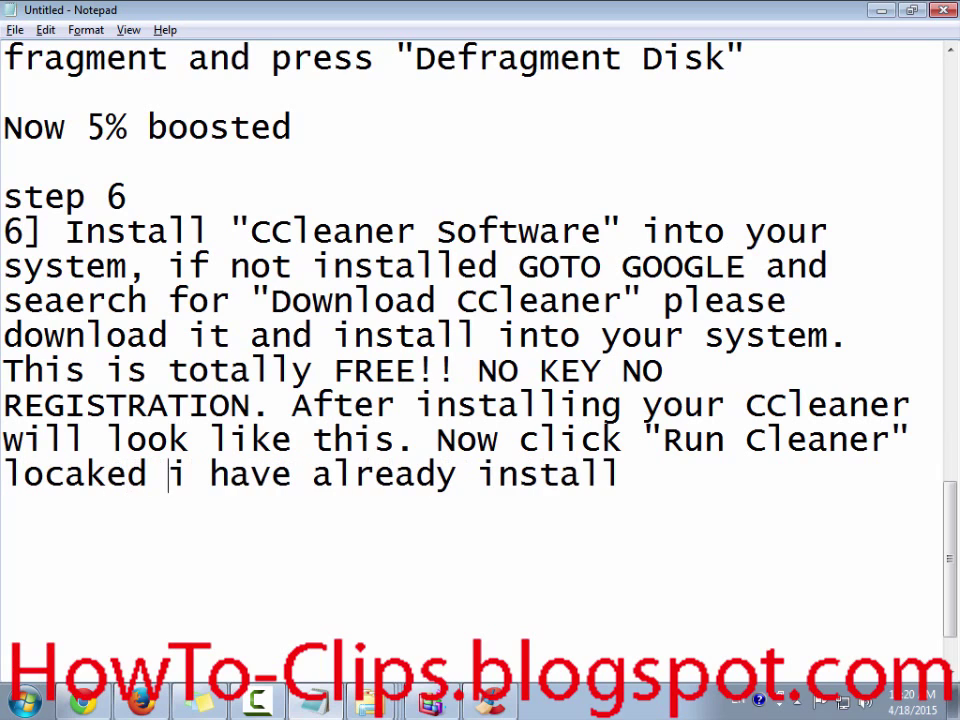
{"action": "key", "text": "BackSpace"}
{"action": "key", "text": "BackSpace"}
{"action": "key", "text": "BackSpace"}
{"action": "key", "text": "BackSpace"}
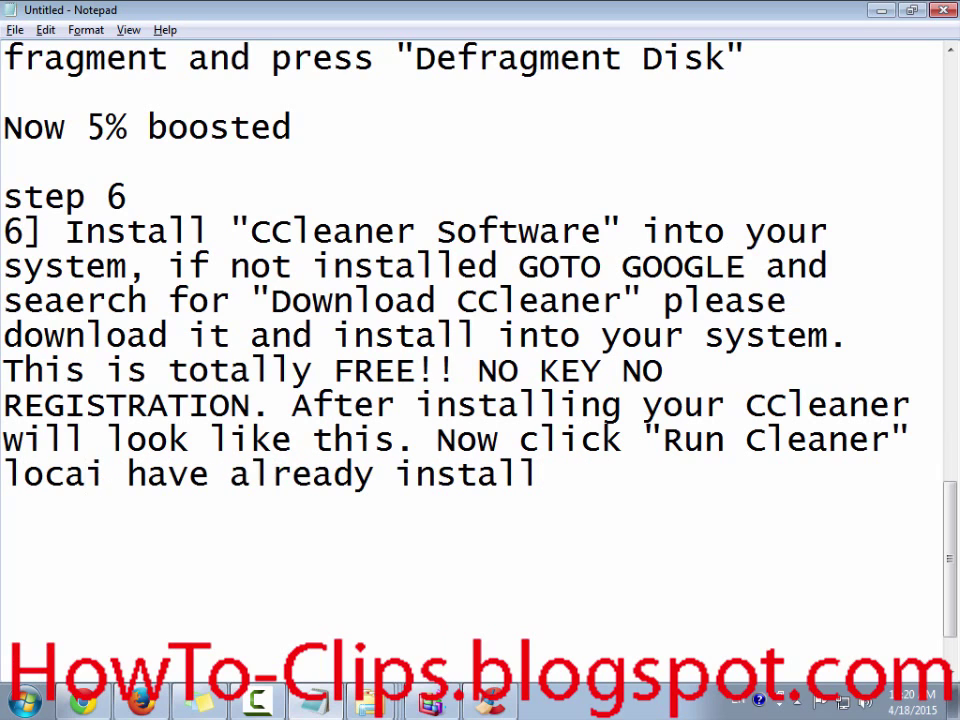
{"action": "type", "text": "ted in the b"}
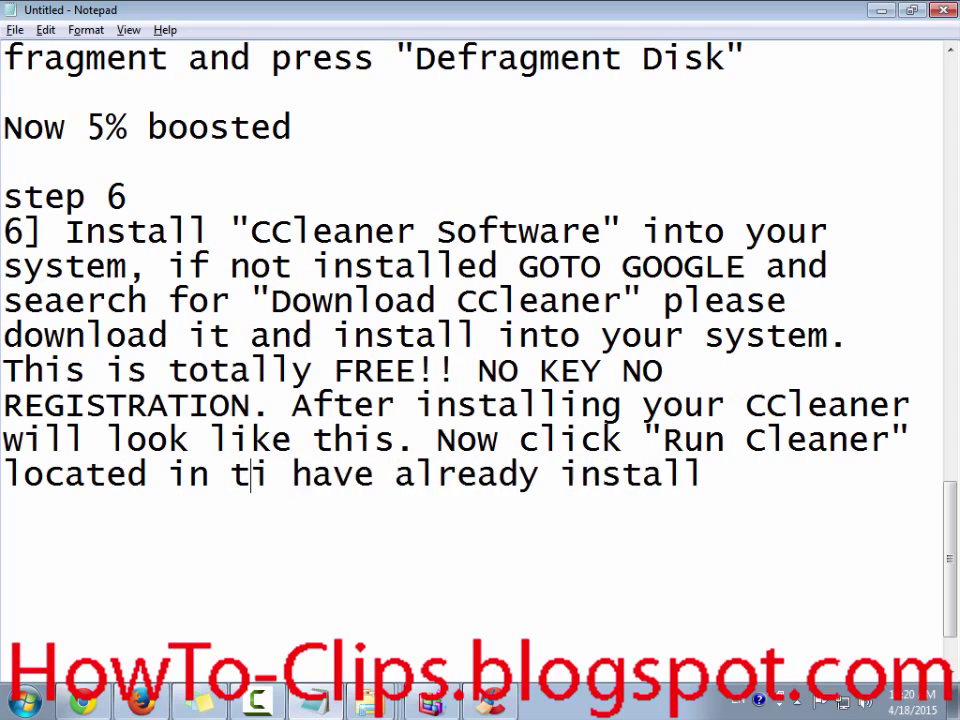
{"action": "type", "text": "otem of "}
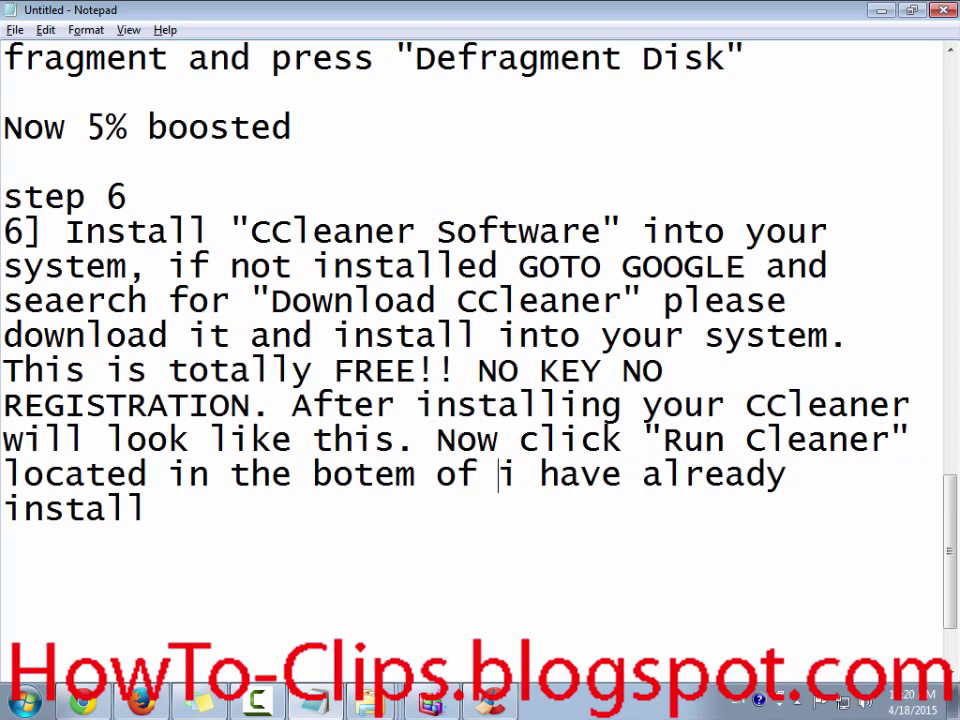
{"action": "type", "text": "window"}
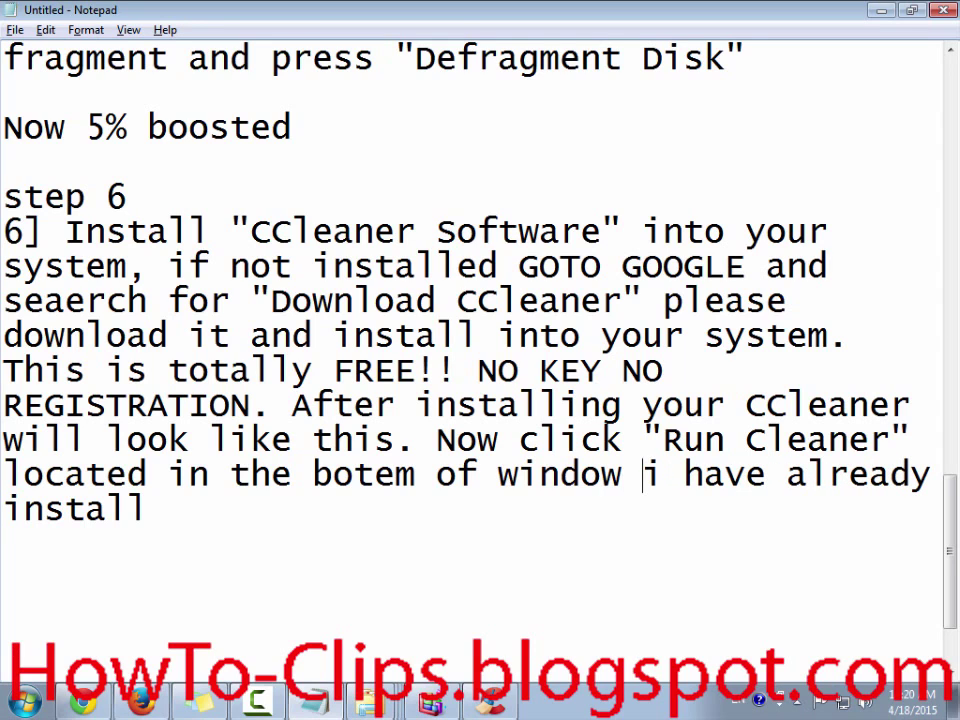
{"action": "key", "text": "Return"}
{"action": "key", "text": "Return"}
Switch to CCleaner, run the cleaner with the selected options, read the permanent deletion warning and agree to proceed
{"action": "key", "text": "alt+Tab"}
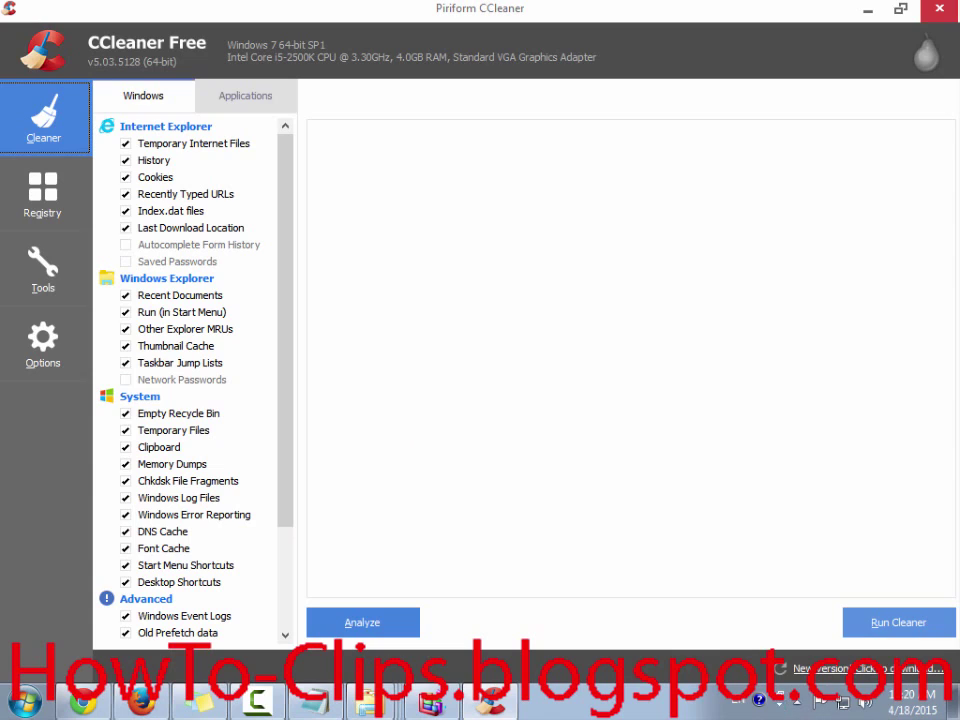
{"action": "key", "text": "alt+r"}
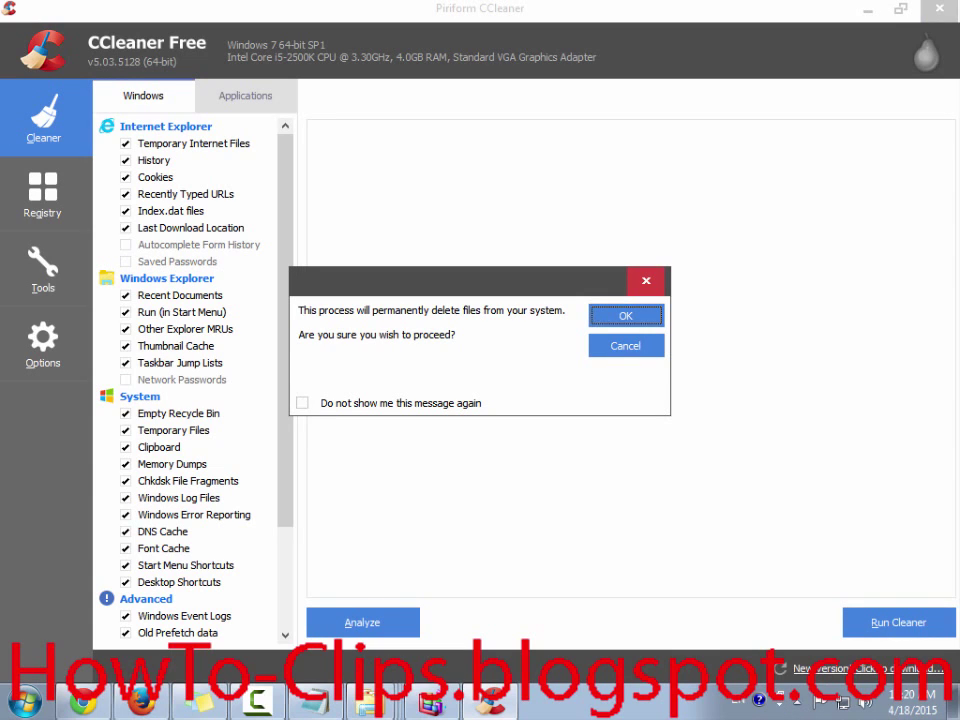
{"action": "left_click_drag", "start_coordinate": [303, 310], "coordinate": [563, 310]}
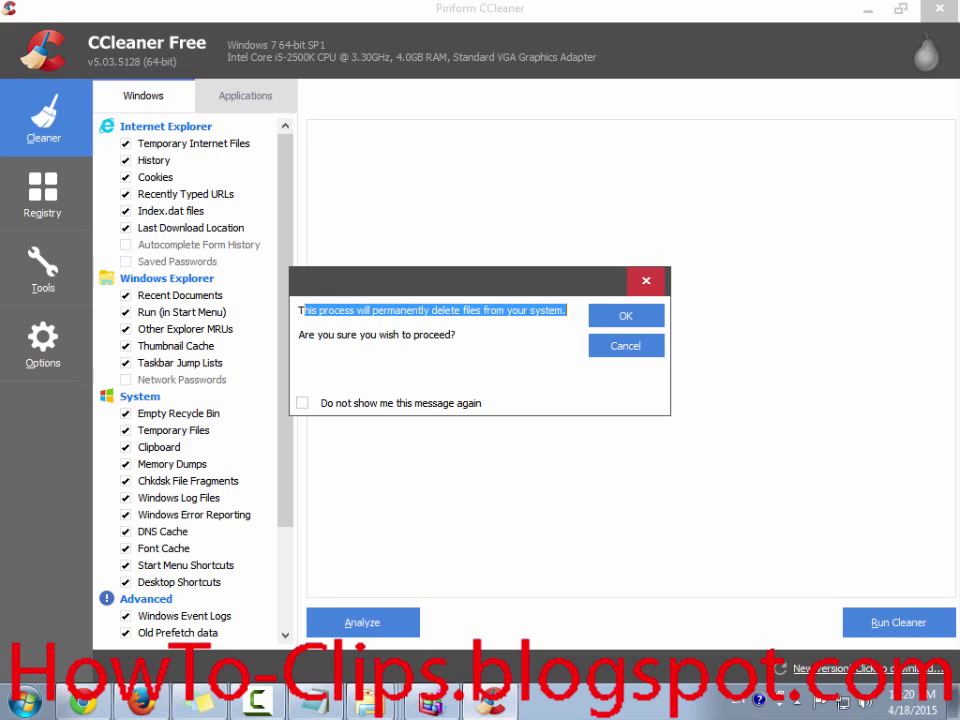
{"action": "left_click_drag", "start_coordinate": [299, 334], "coordinate": [457, 334]}
{"action": "left_click_drag", "start_coordinate": [299, 310], "coordinate": [566, 310]}
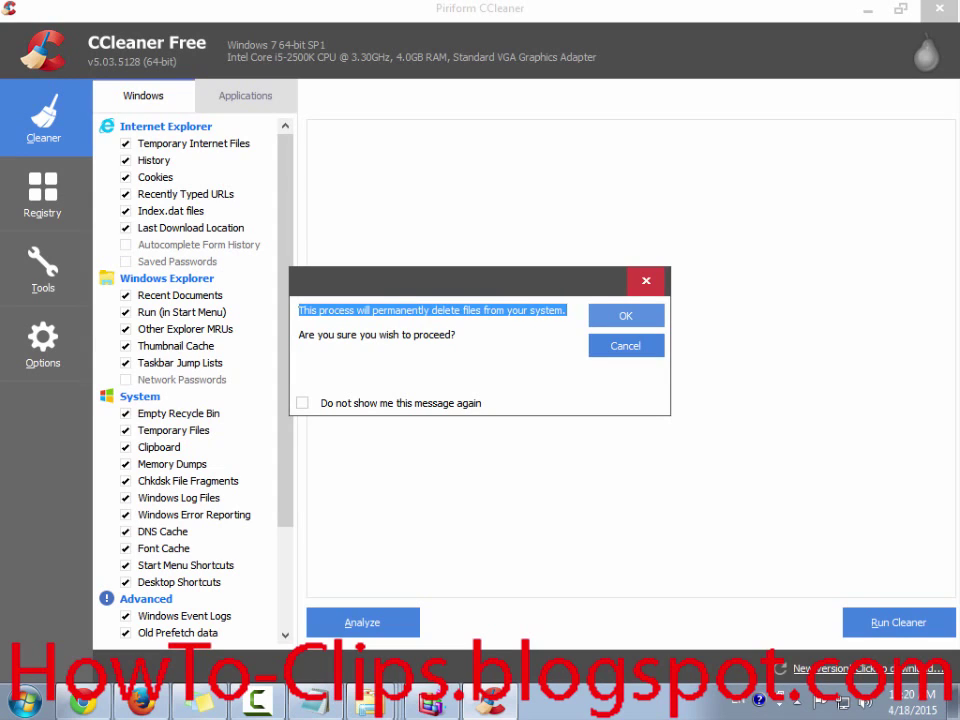
{"action": "key", "text": "Return"}
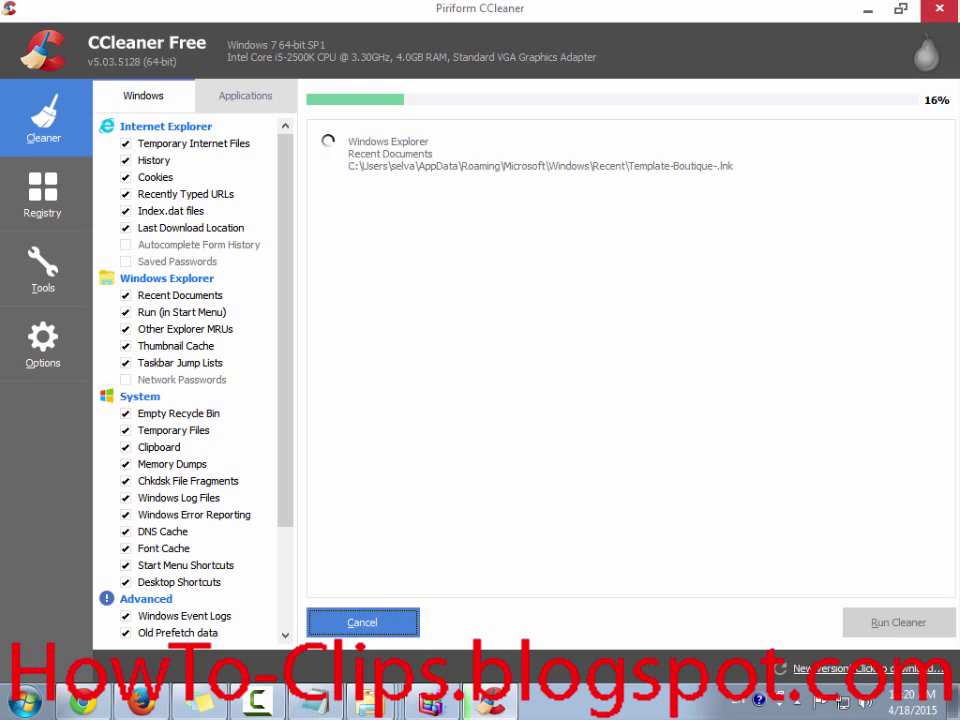
Place the text cursor after "window" in Notepad, then return to CCleaner and allow it to close Firefox for cleaning the Internet Cache
{"action": "key", "text": "alt+Tab"}
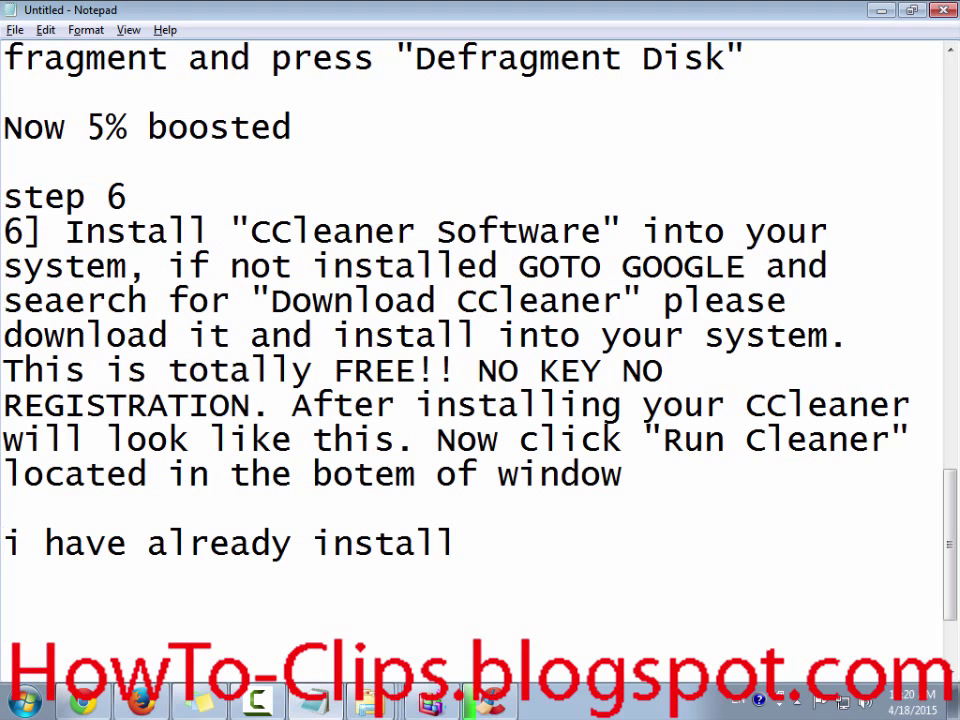
{"action": "left_click", "coordinate": [643, 473]}
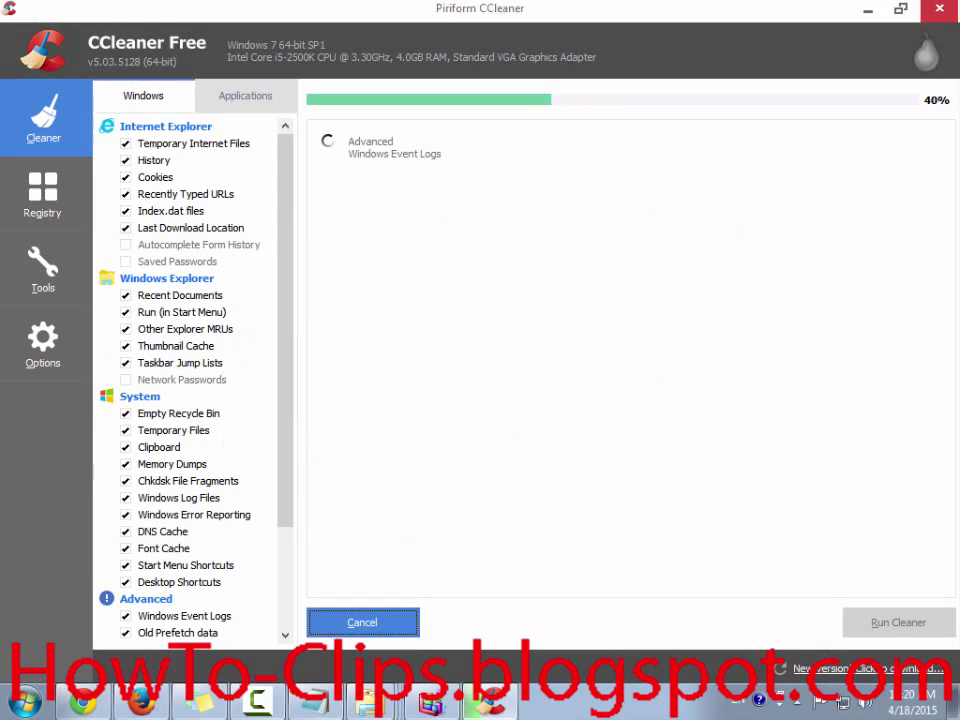
{"action": "key", "text": "alt+Tab"}
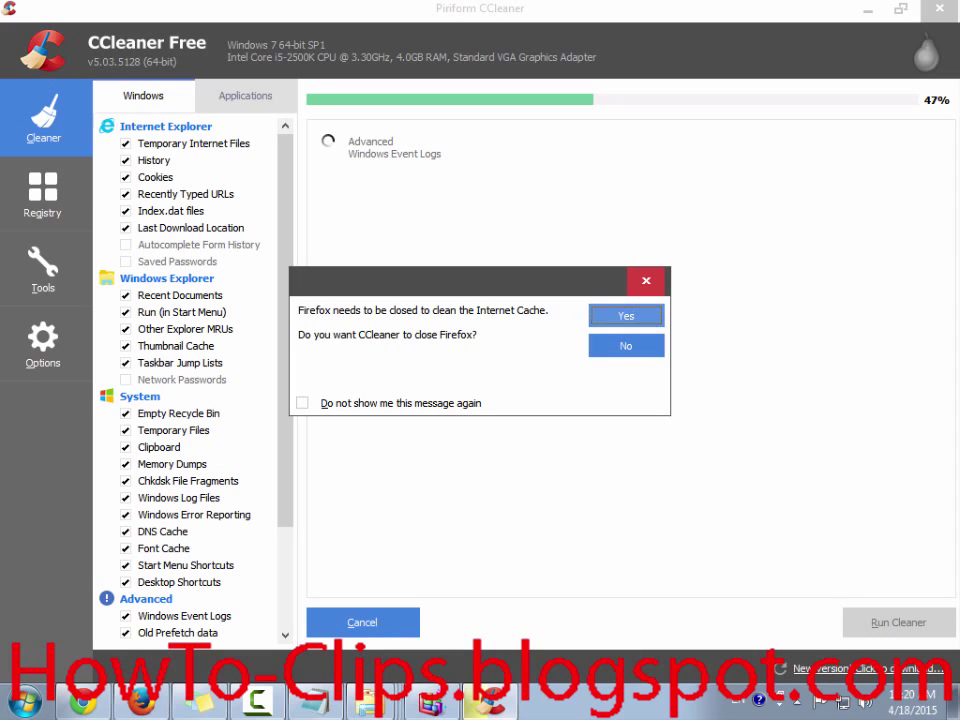
{"action": "key", "text": "Return"}
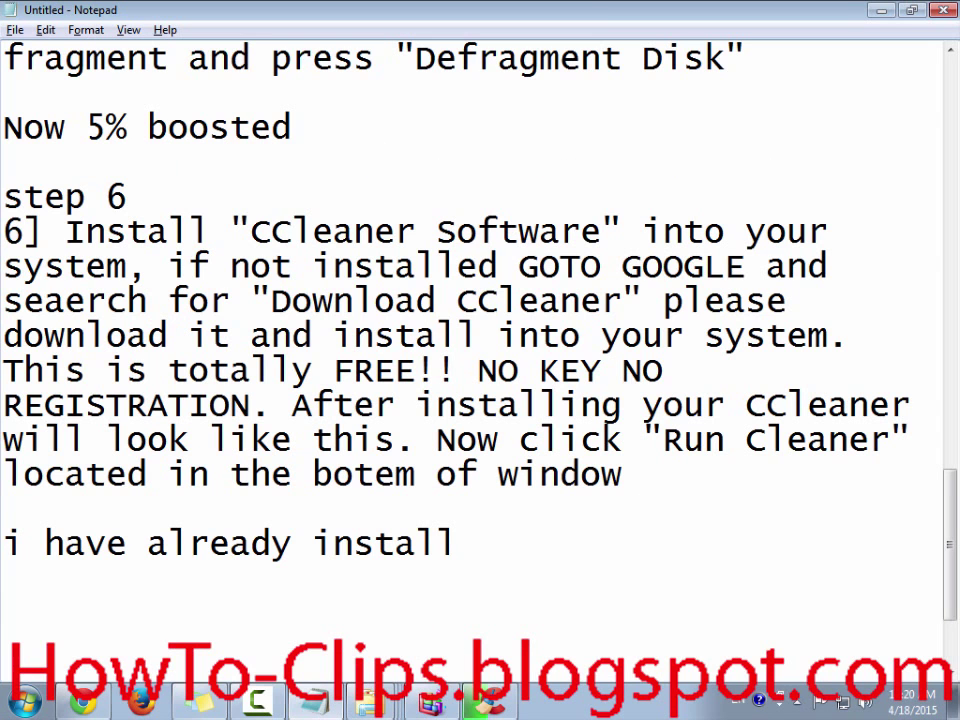
Continue the "Run Cleaner" note after "window" with ". Before running close all application"
{"action": "type", "text": ". Bef"}
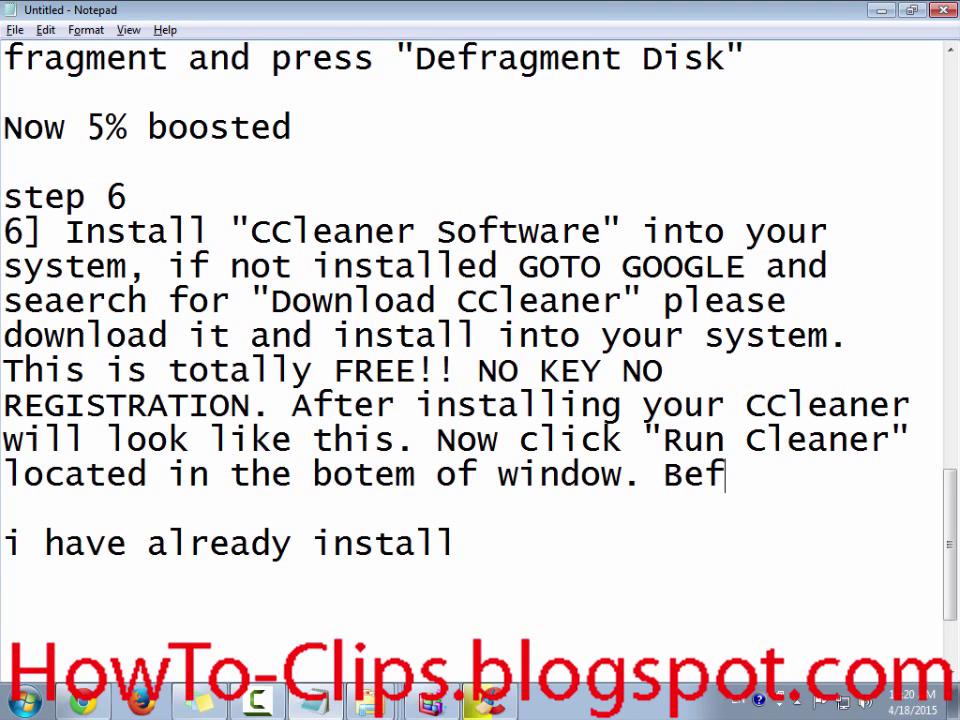
{"action": "type", "text": "ore running "}
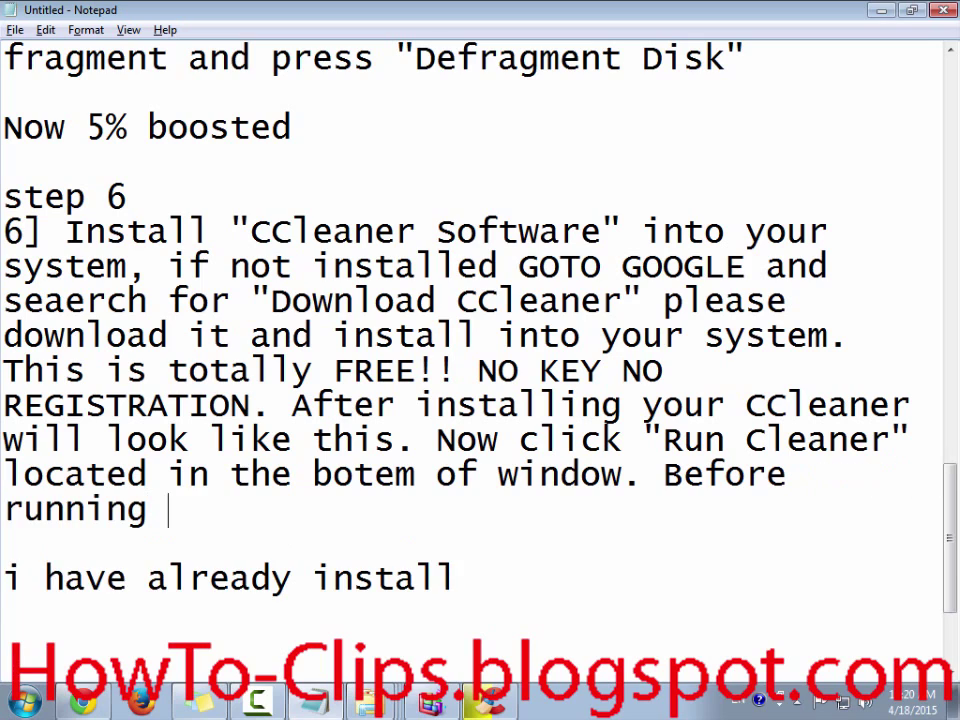
{"action": "type", "text": "close all a"}
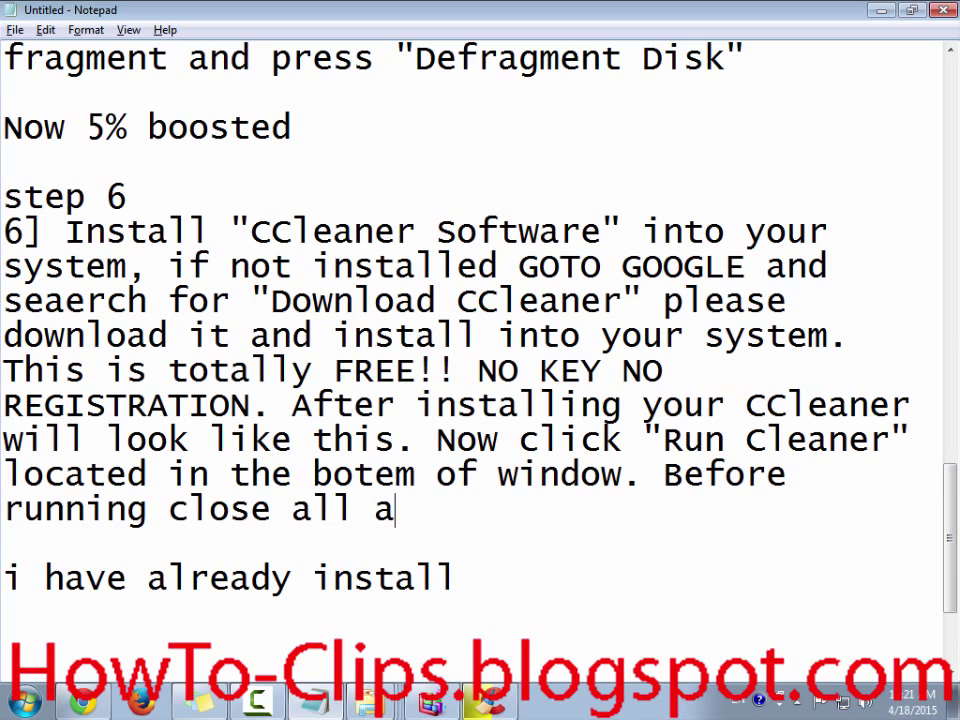
{"action": "type", "text": "pplica"}
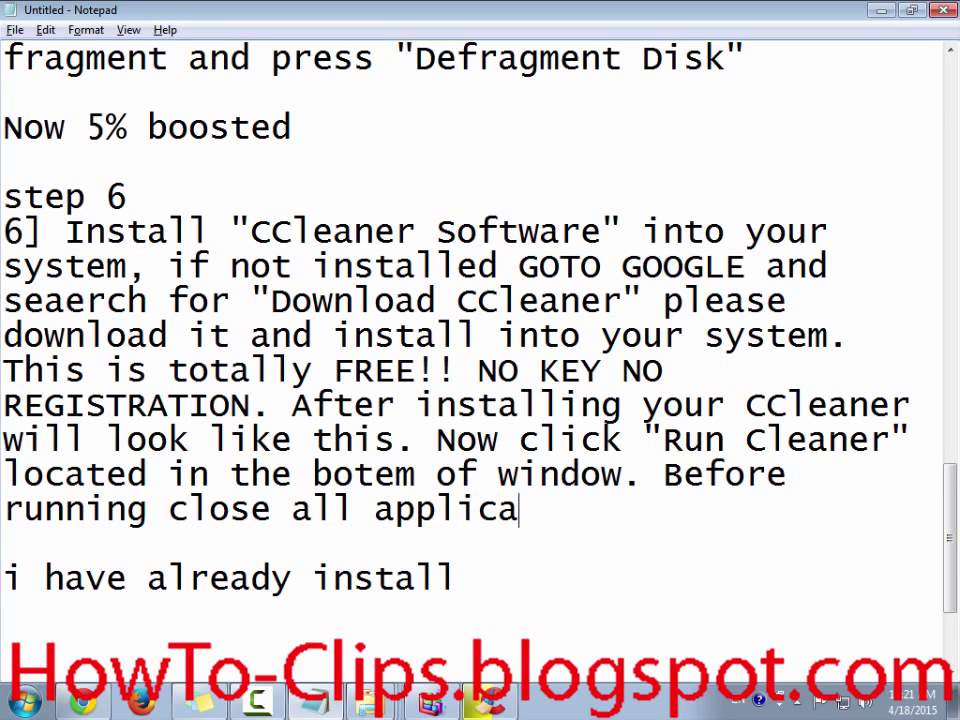
{"action": "type", "text": "tion "}
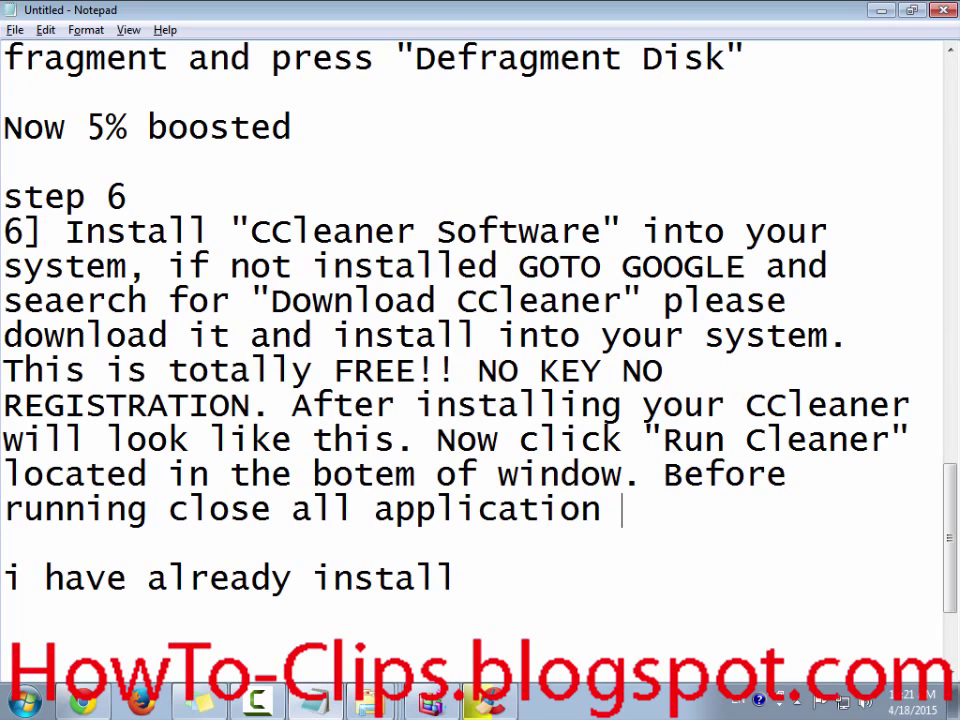
Extend the sentence about closing all applications with "to get 100% good result"
{"action": "type", "text": "to get "}
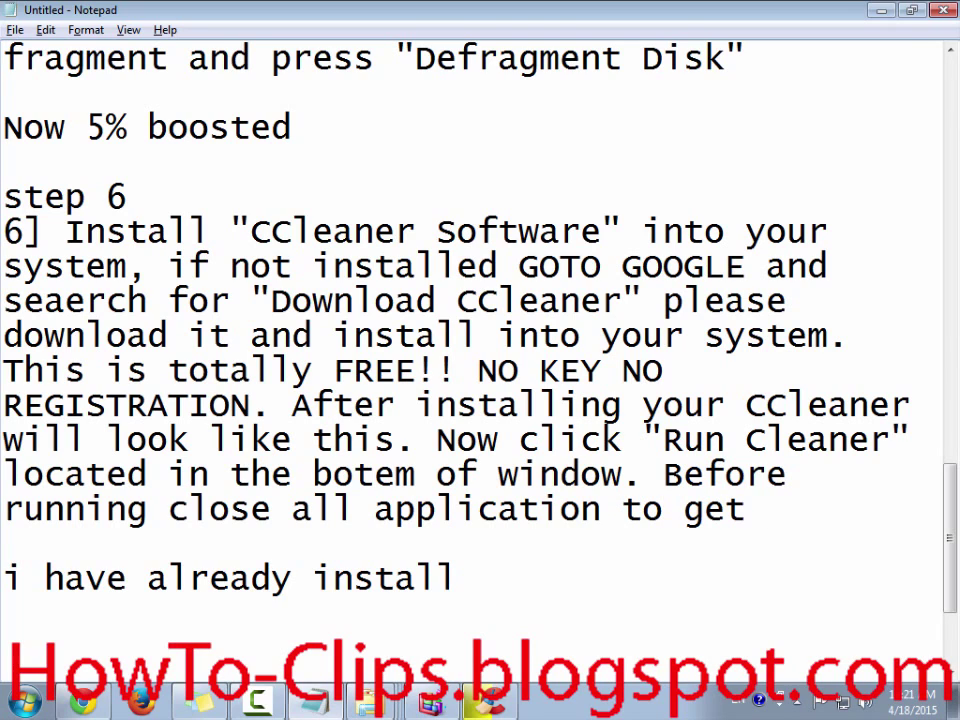
{"action": "type", "text": "100% "}
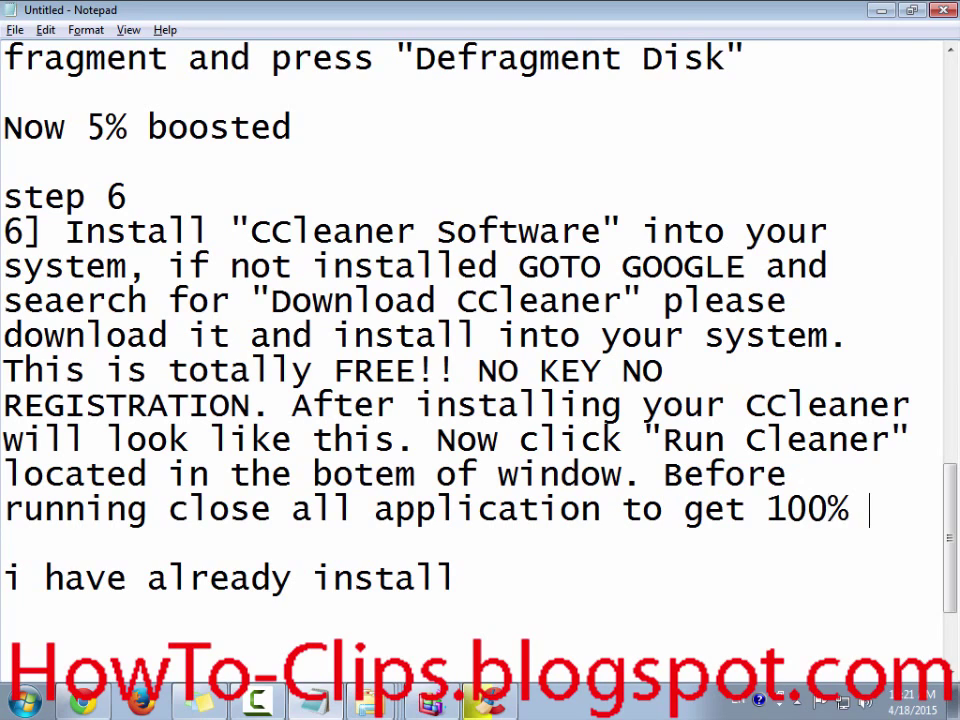
{"action": "type", "text": "google"}
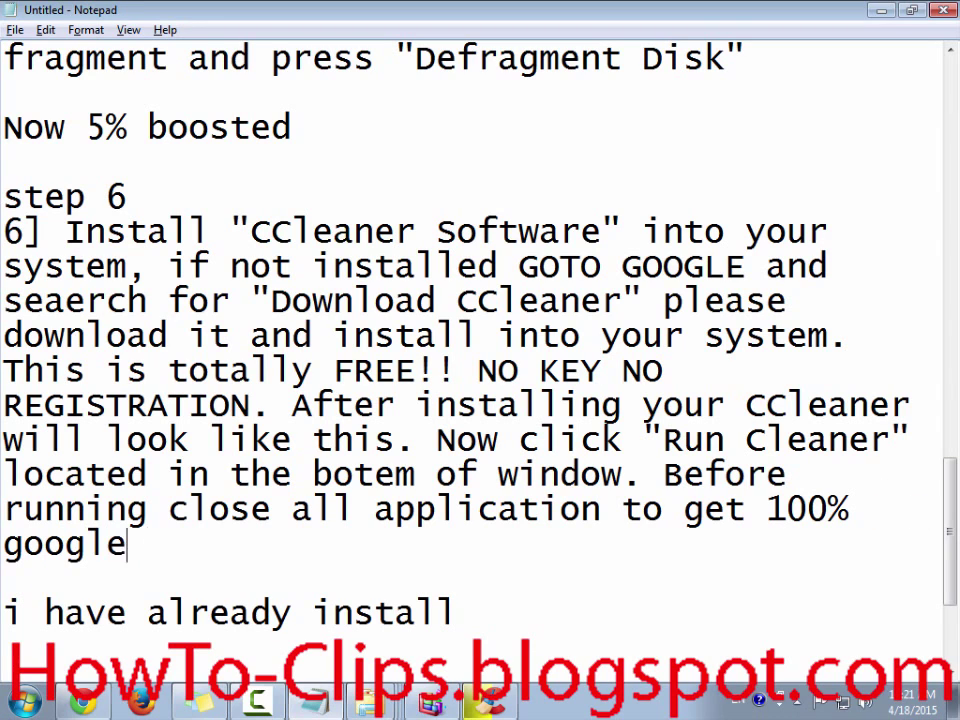
{"action": "key", "text": "BackSpace"}
{"action": "key", "text": "BackSpace"}
{"action": "key", "text": "BackSpace"}
{"action": "type", "text": "d resu"}
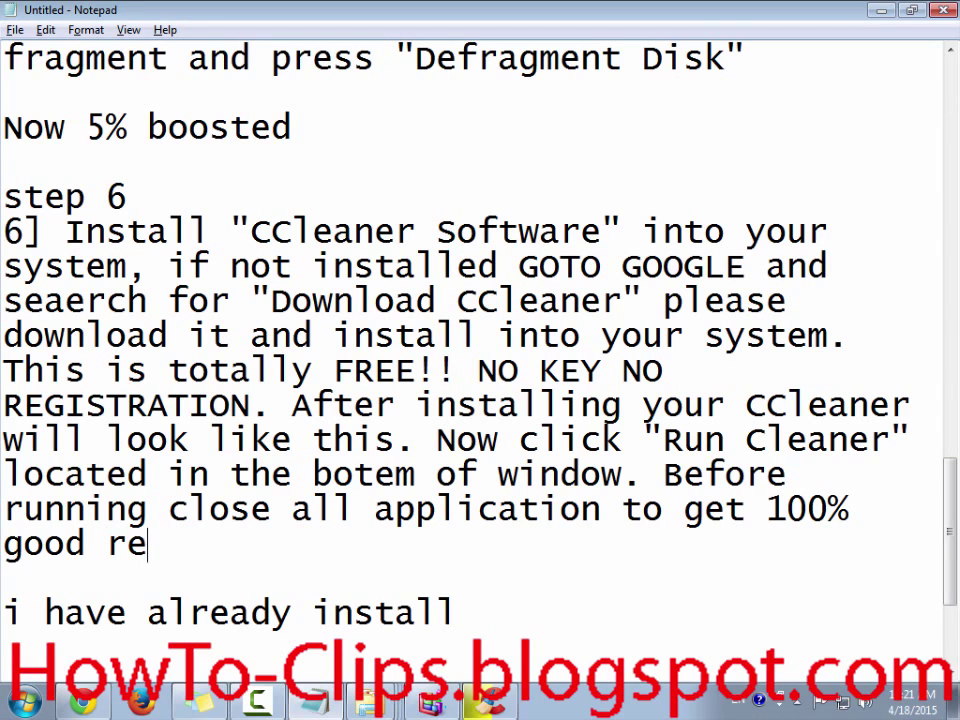
{"action": "type", "text": "lt"}
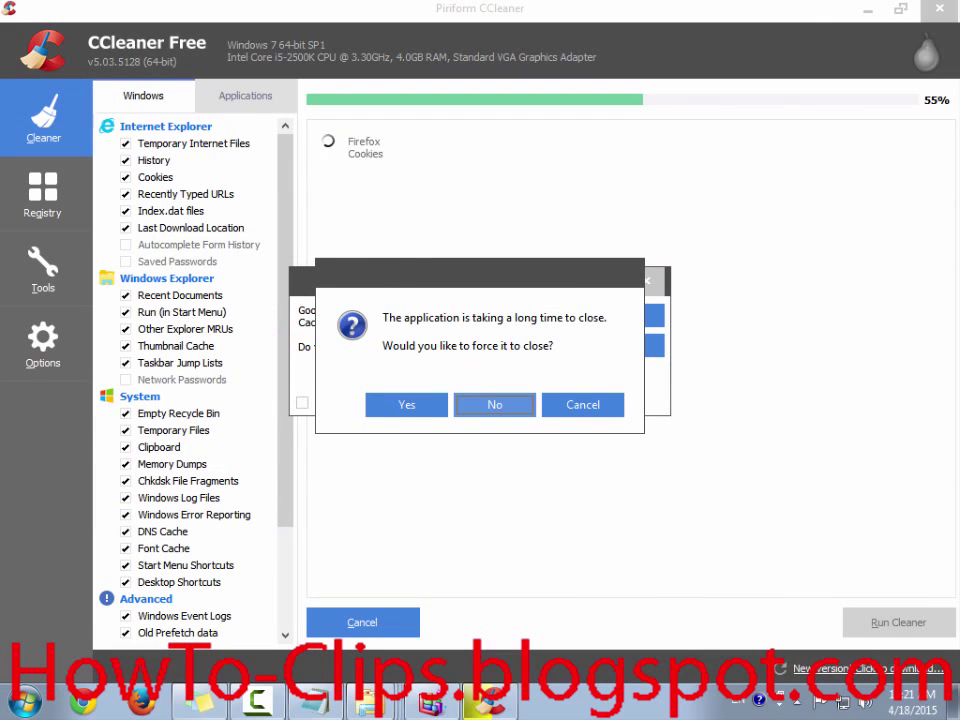
Answer CCleaner's force-close prompt to finish the cleaning, and return to Notepad to add "you can see" after "good result"
{"action": "key", "text": "Return"}
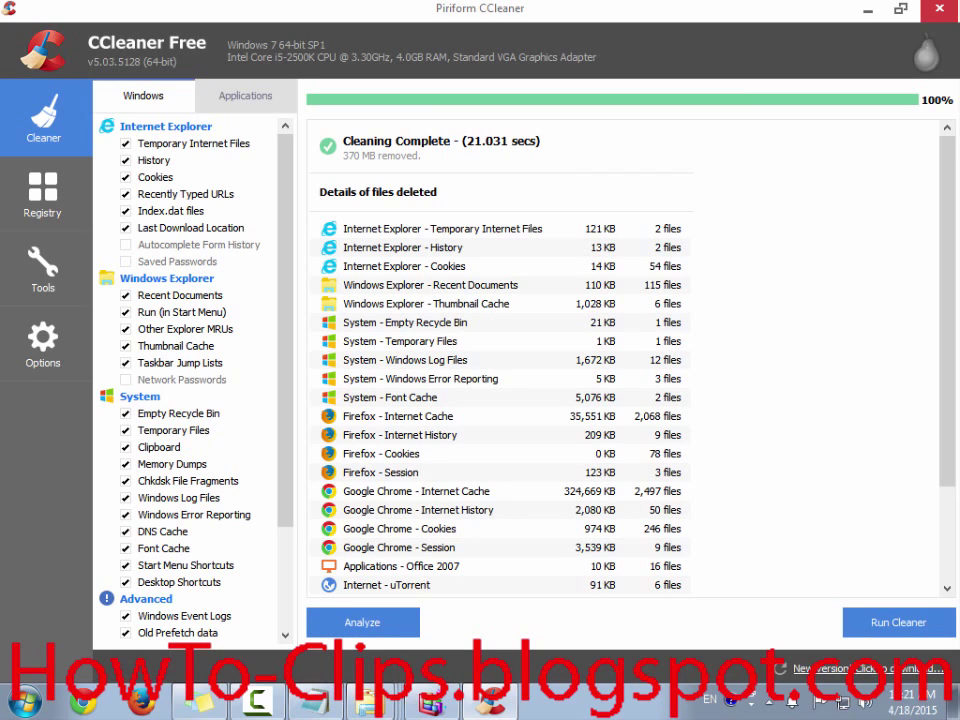
{"action": "key", "text": "alt+Tab"}
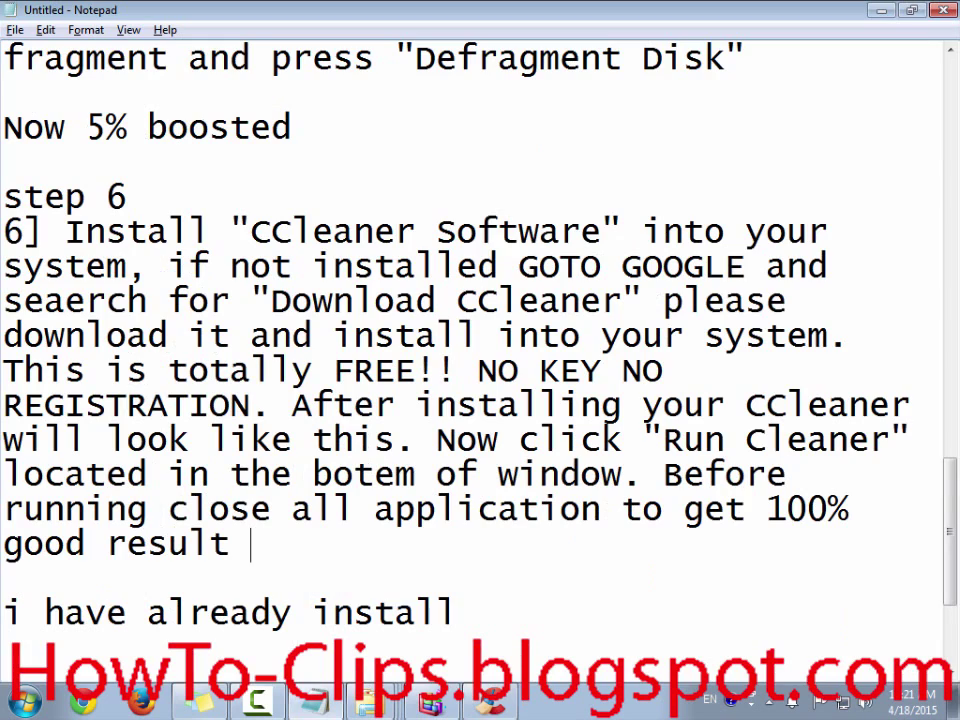
{"action": "type", "text": "you can see"}
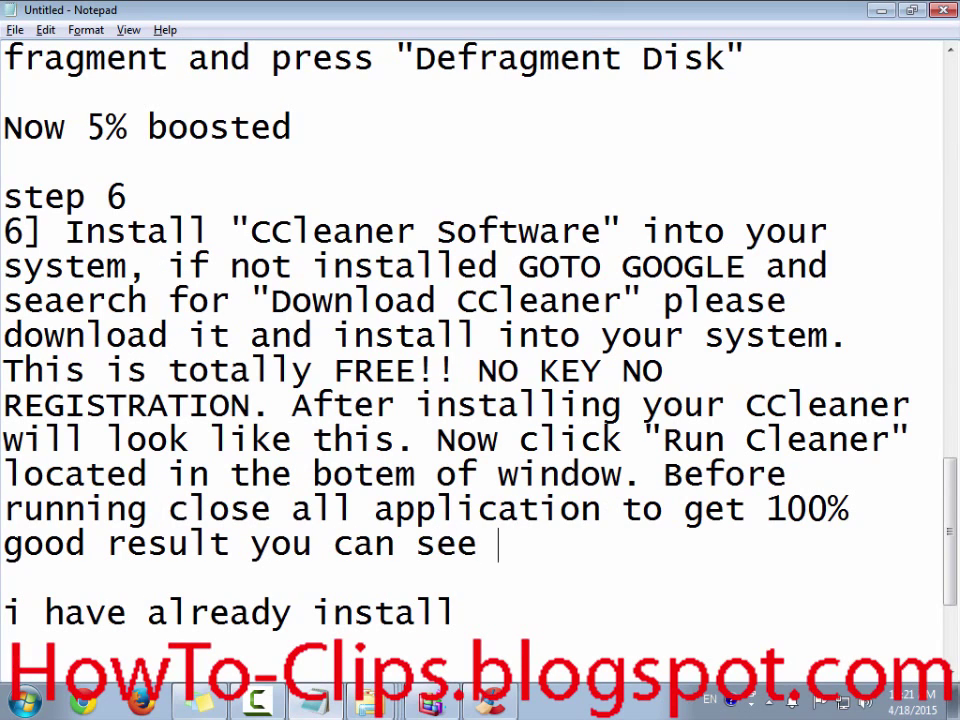
Check the removed size in CCleaner and continue the Notepad sentence with "370MB cleaned from my system"
{"action": "key", "text": "alt+Tab"}
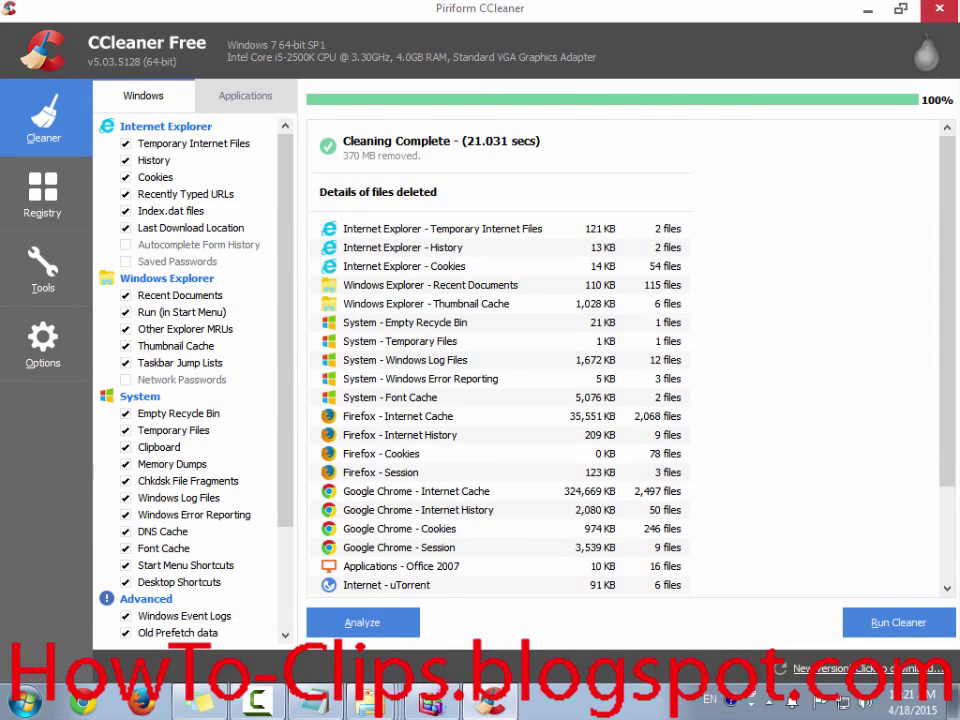
{"action": "key", "text": "alt+Tab"}
{"action": "type", "text": "370"}
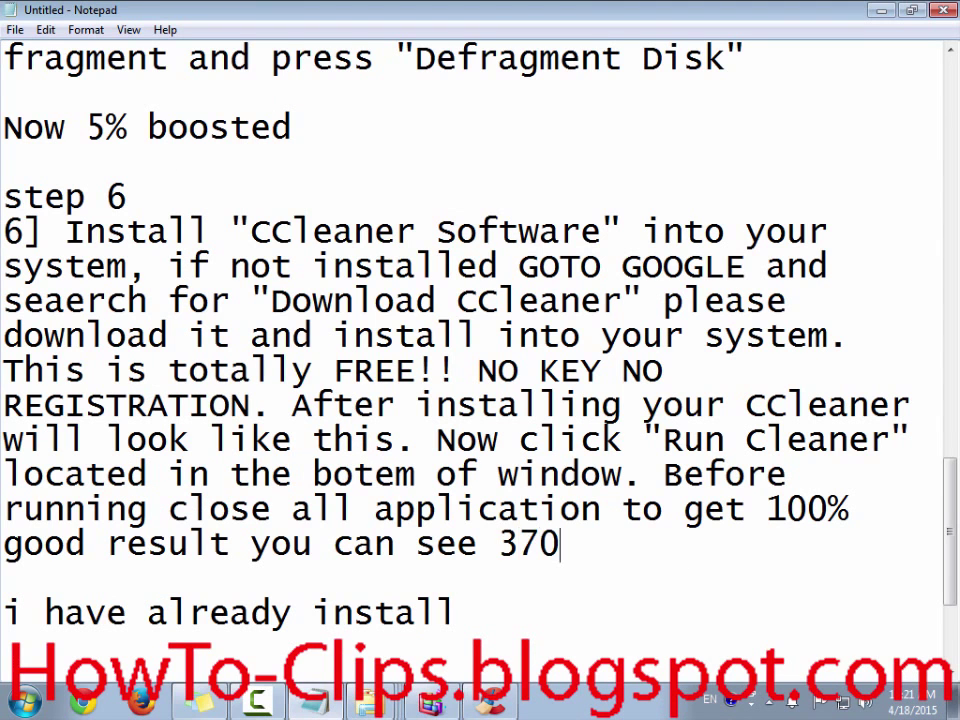
{"action": "type", "text": "MO"}
{"action": "key", "text": "BackSpace"}
{"action": "type", "text": "B "}
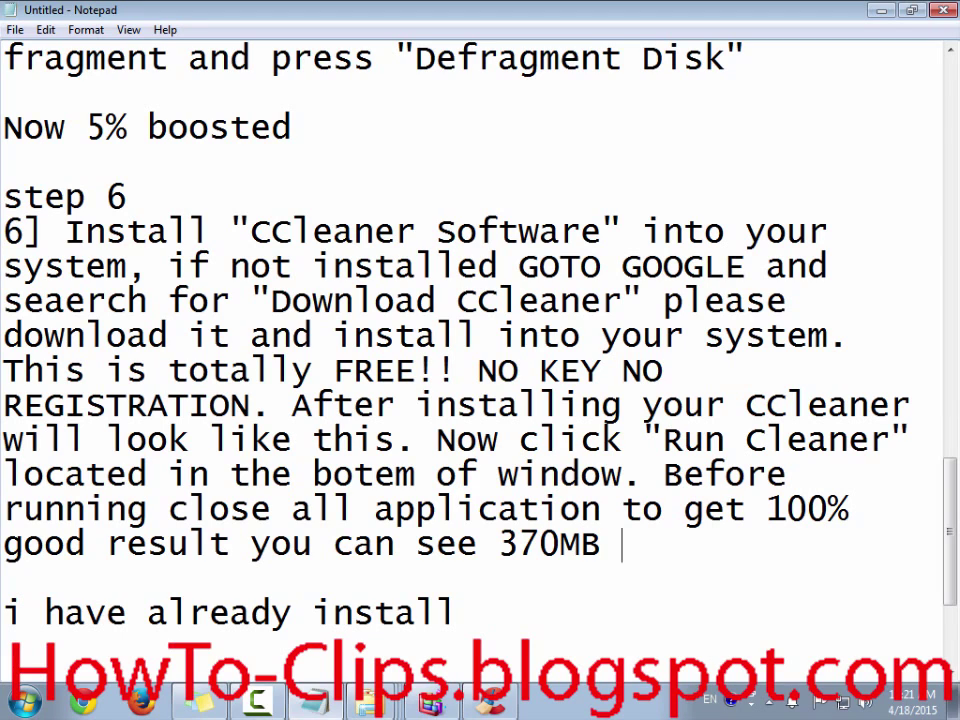
{"action": "type", "text": "clean"}
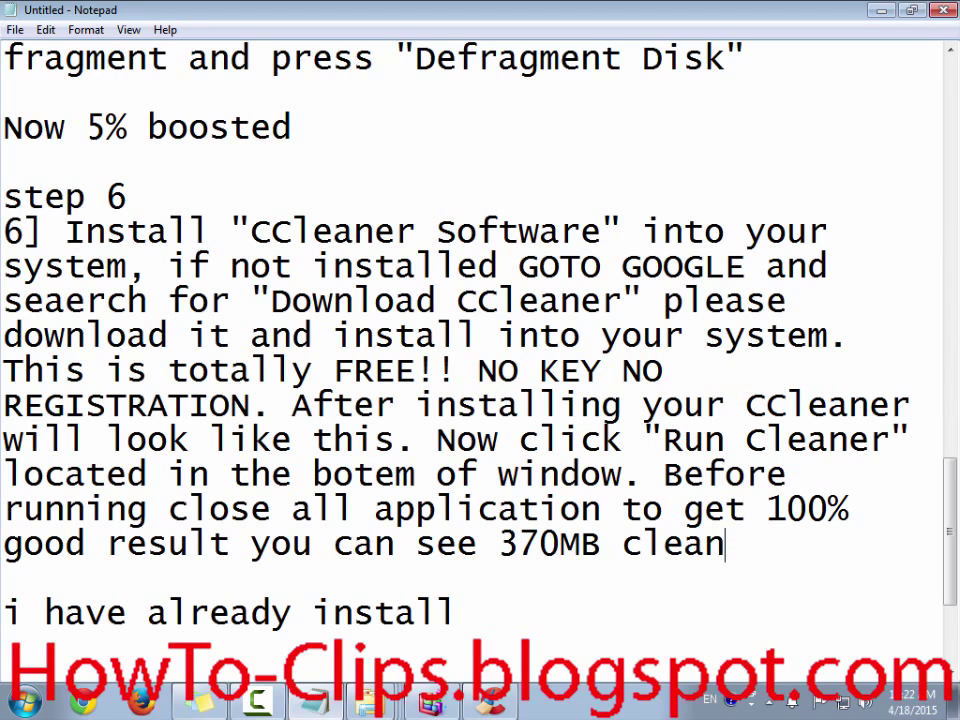
{"action": "type", "text": "ed from "}
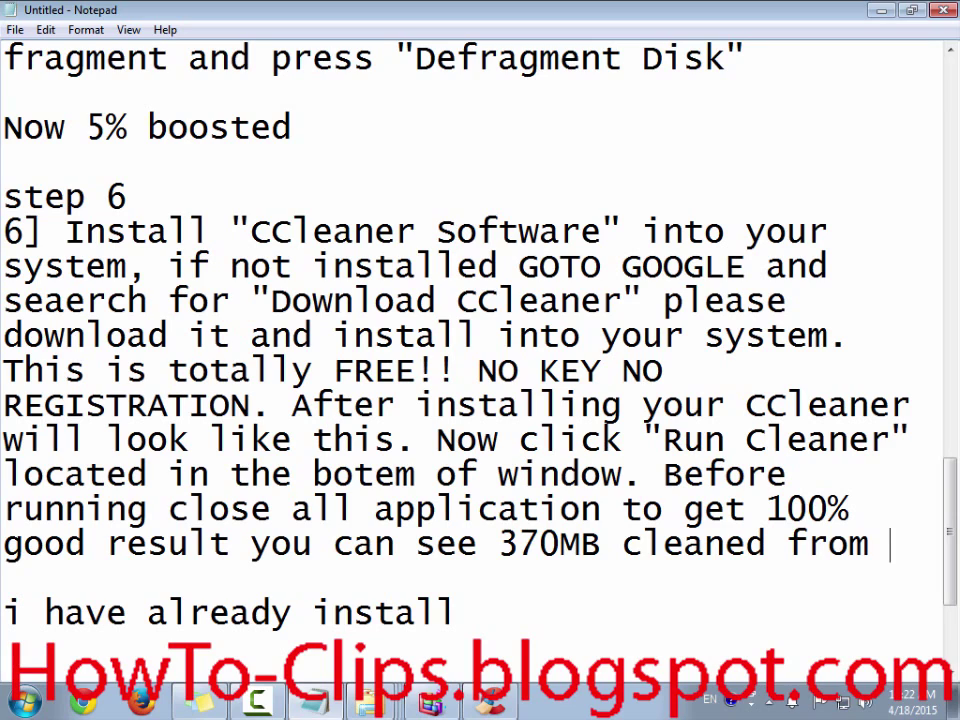
{"action": "type", "text": "my system"}
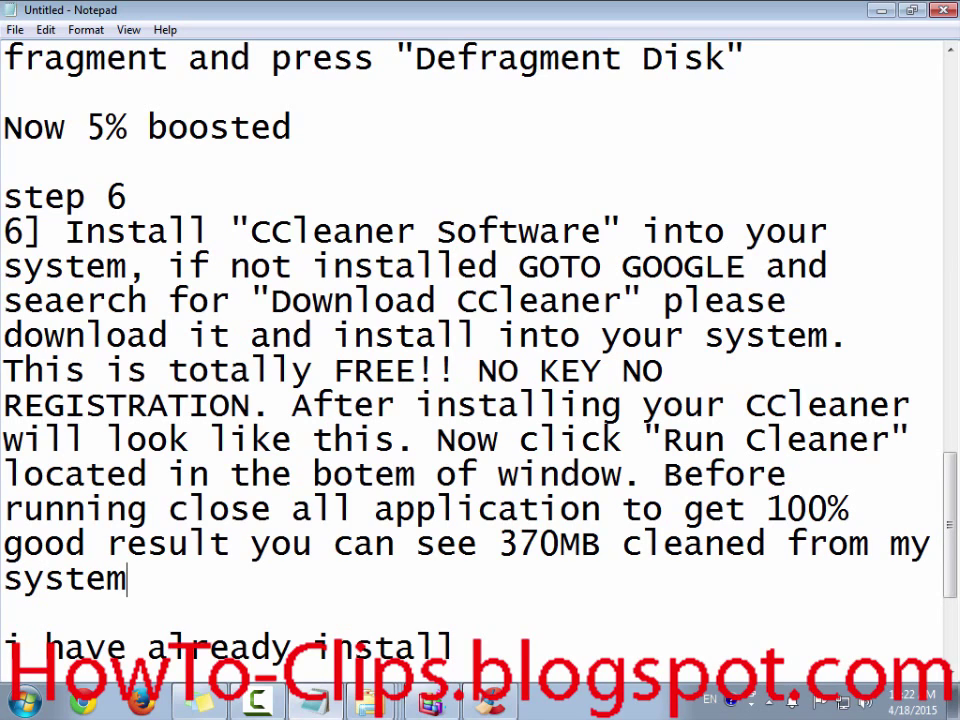
Delete the leftover line "i have already install" and place the text cursor at the end of the "system" line
{"action": "key", "text": "shift+End"}
{"action": "key", "text": "Delete"}
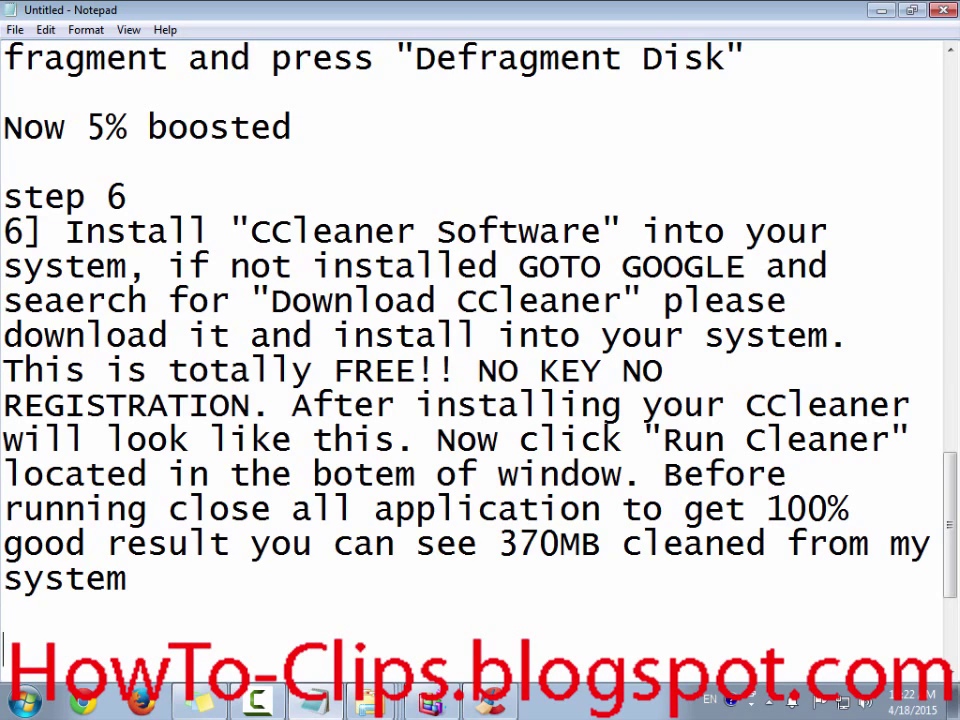
{"action": "key", "text": "Up"}
{"action": "key", "text": "Up"}
{"action": "key", "text": "End"}
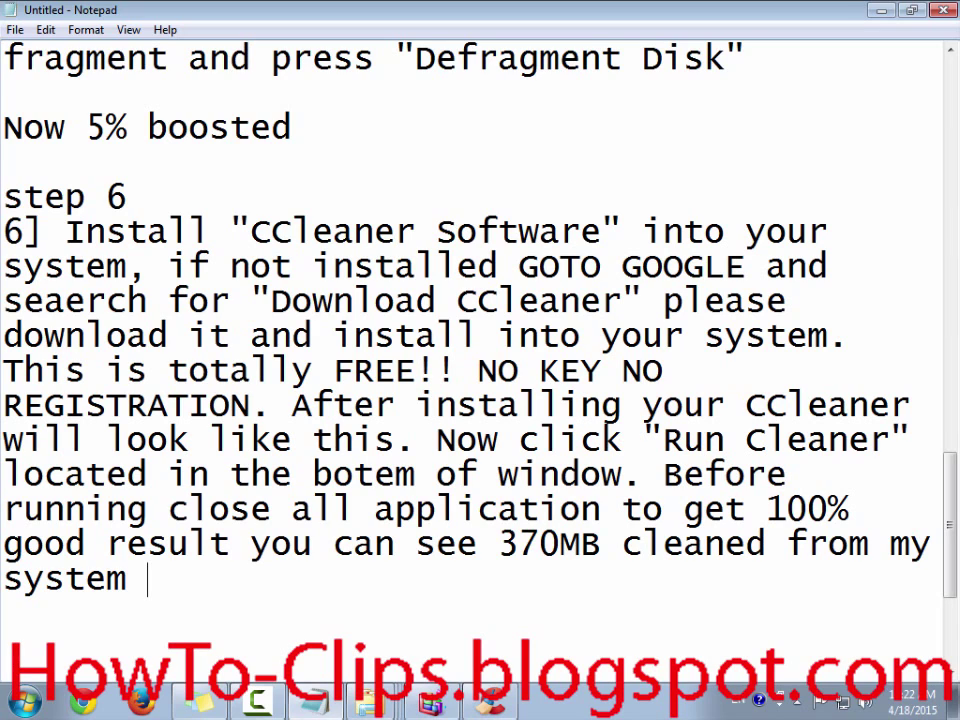
End the sentence after "system" with a period and add "This will boost 50% higher speed"
{"action": "key", "text": "BackSpace"}
{"action": "type", "text": ". Now"}
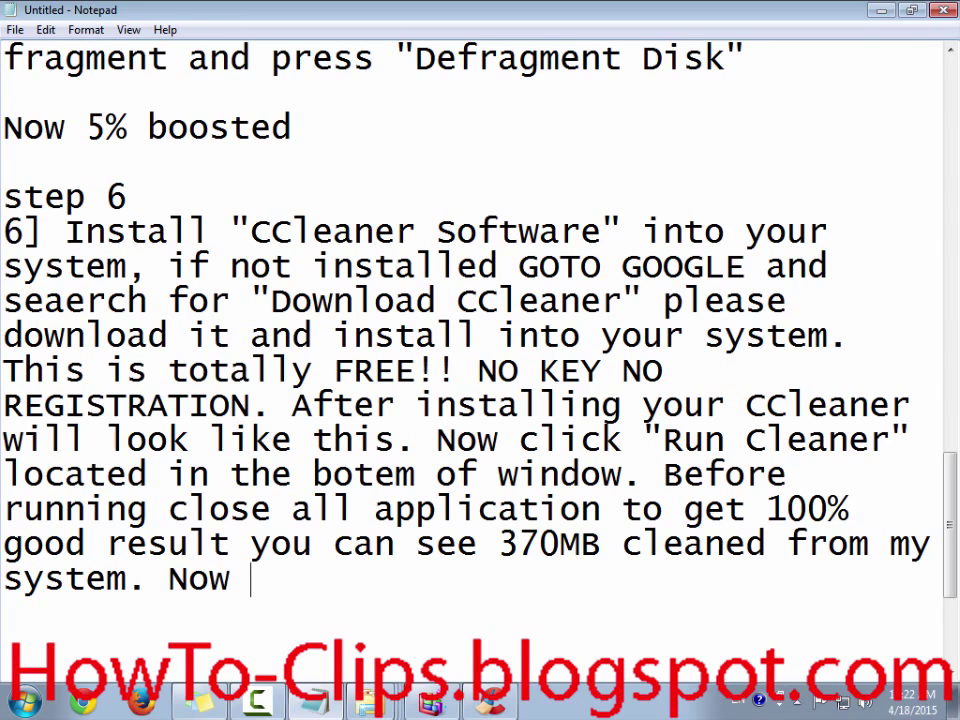
{"action": "key", "text": "ctrl+shift+Left"}
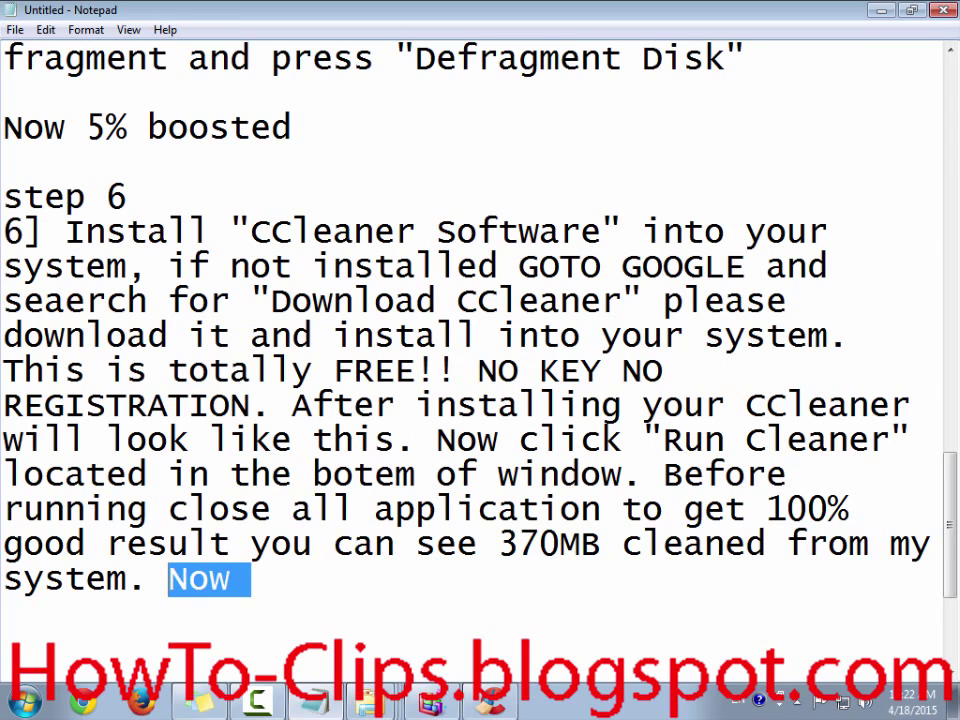
{"action": "type", "text": "This w"}
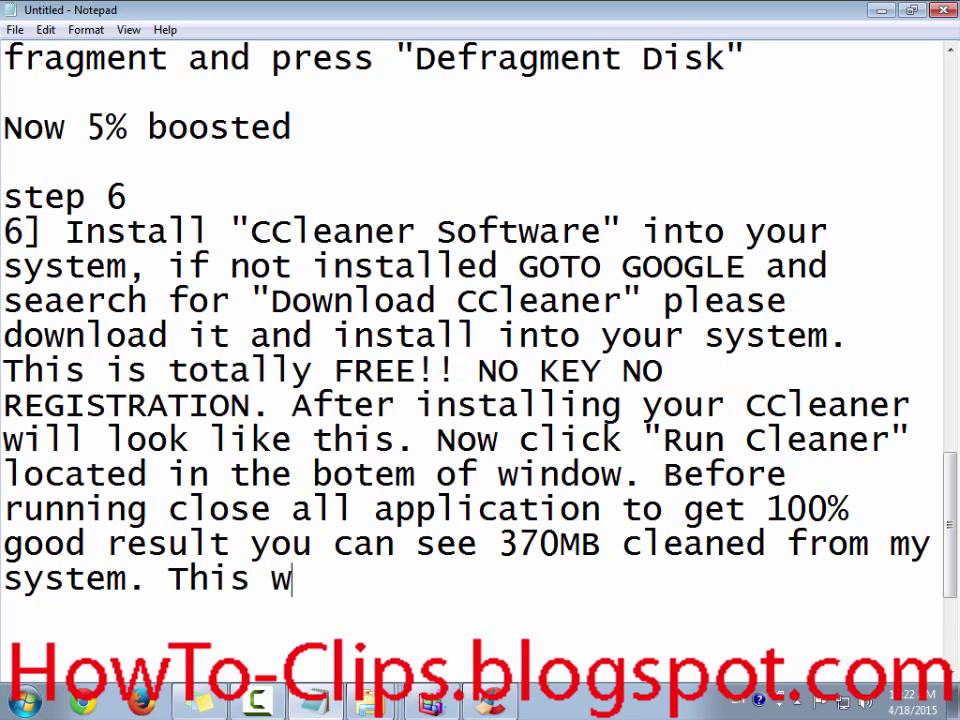
{"action": "type", "text": "ill boost "}
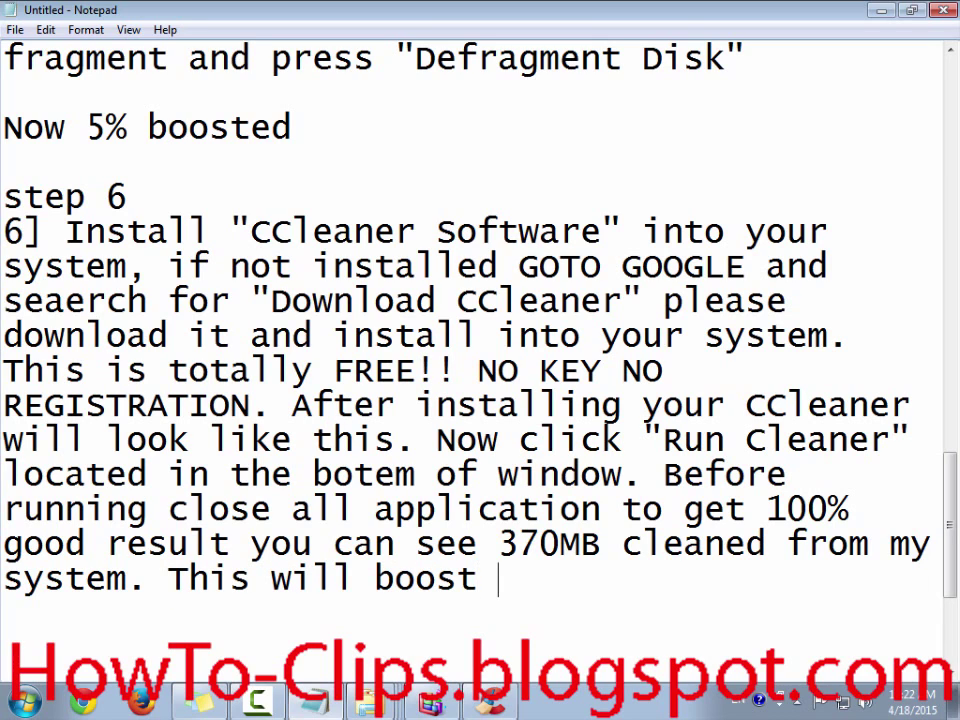
{"action": "type", "text": "50"}
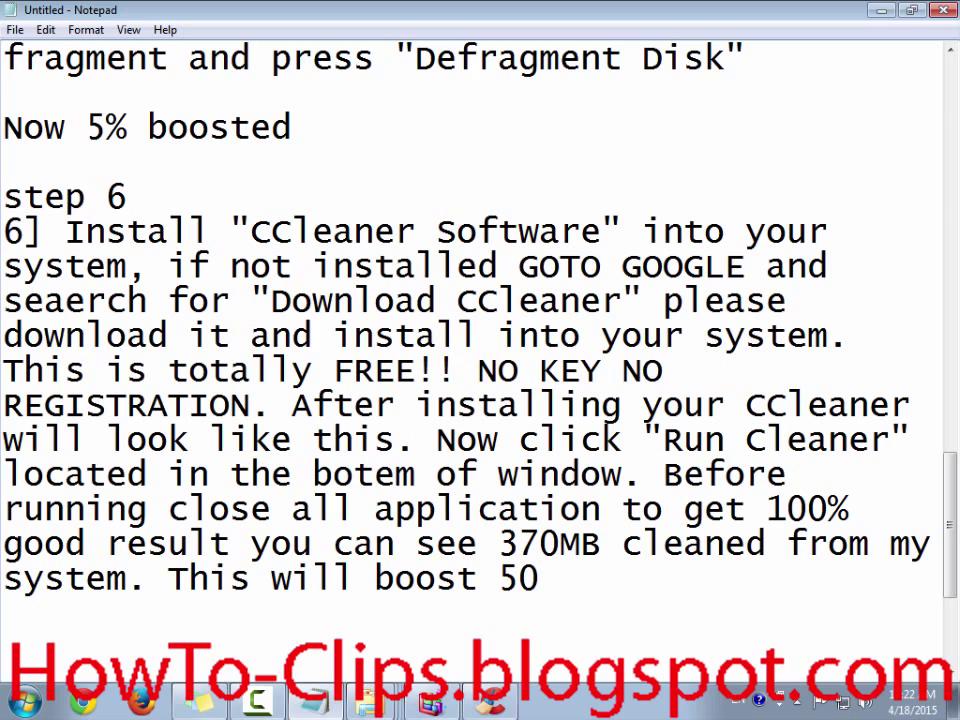
{"action": "type", "text": "% hig"}
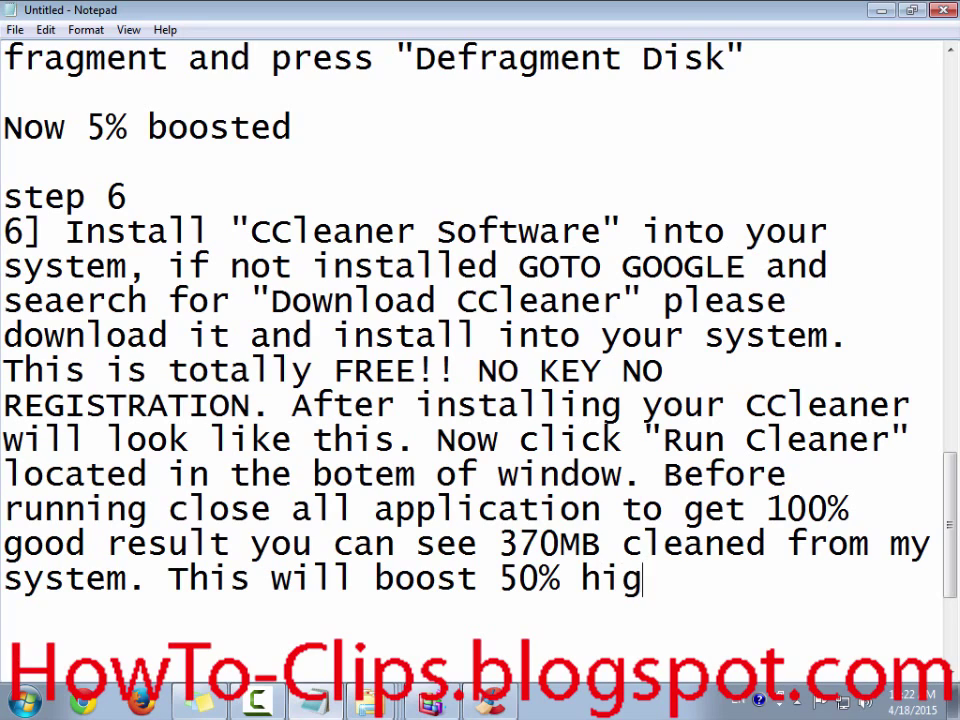
{"action": "type", "text": "her speed"}
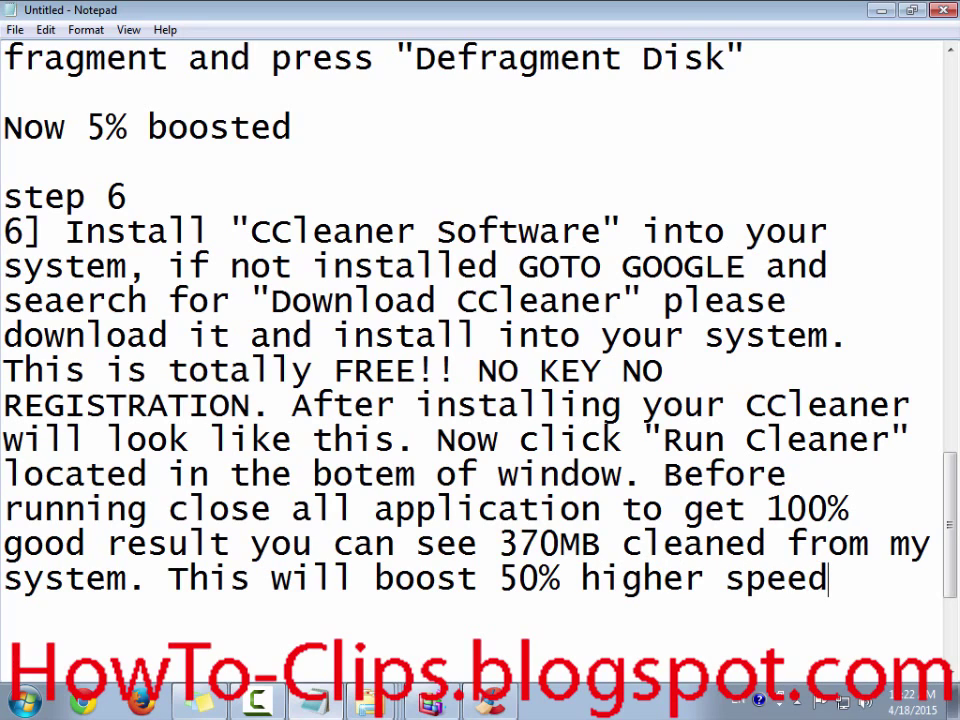
Leave a blank line below the Step 6 paragraph and start a new line with "Now check your sy"
{"action": "key", "text": "Return"}
{"action": "key", "text": "Return"}
{"action": "type", "text": "N"}
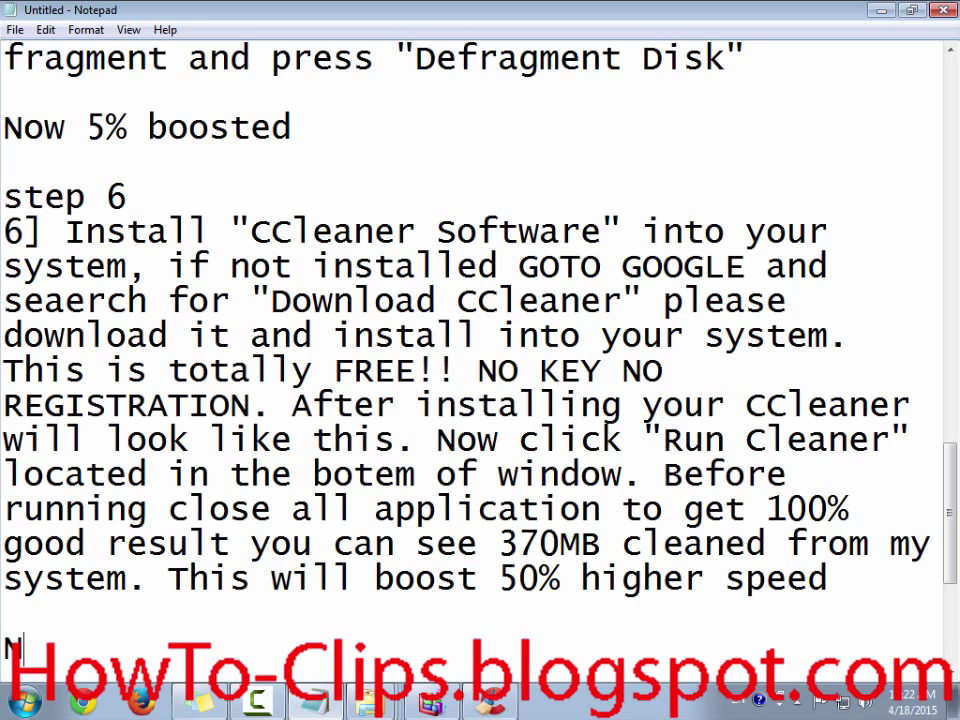
{"action": "key", "text": "BackSpace"}
{"action": "type", "text": "T"}
{"action": "key", "text": "BackSpace"}
{"action": "type", "text": "Now chc"}
{"action": "key", "text": "BackSpace"}
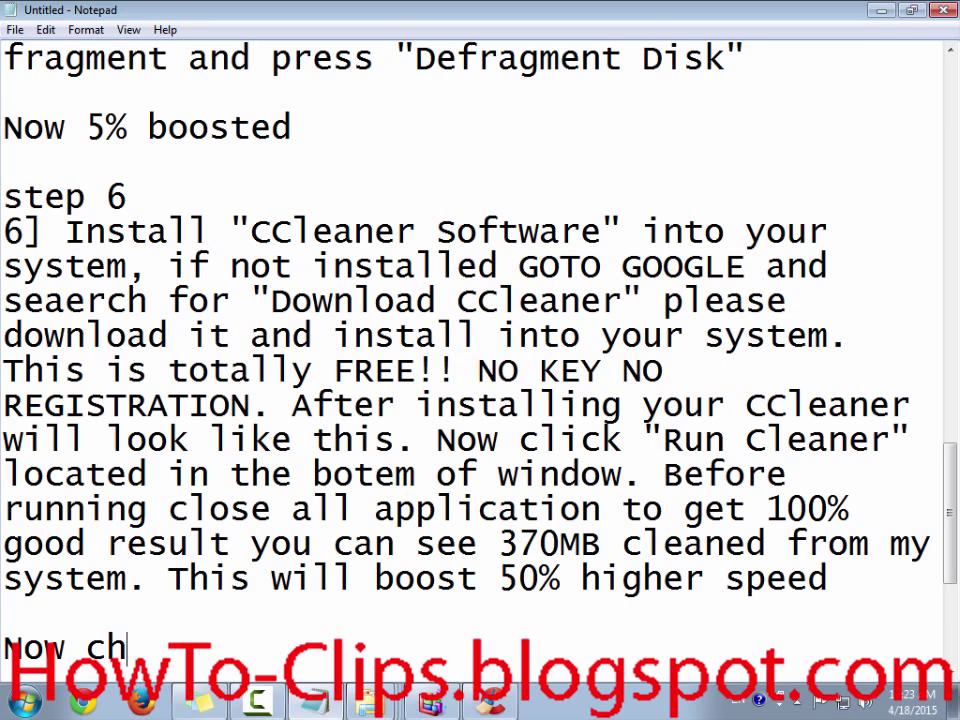
{"action": "type", "text": "eck"}
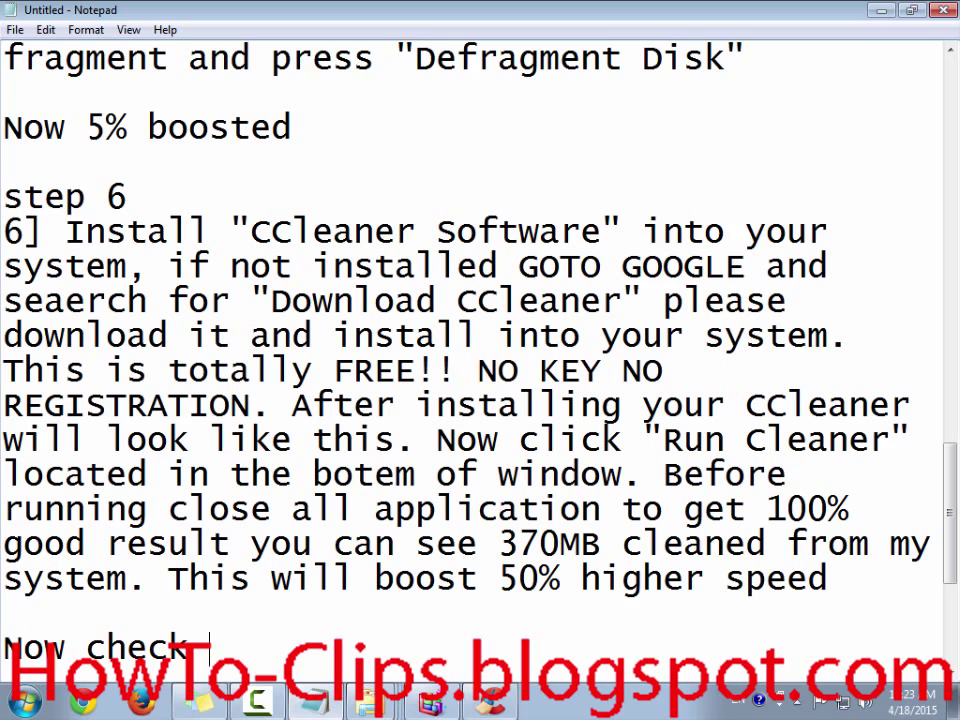
{"action": "type", "text": " your sy"}
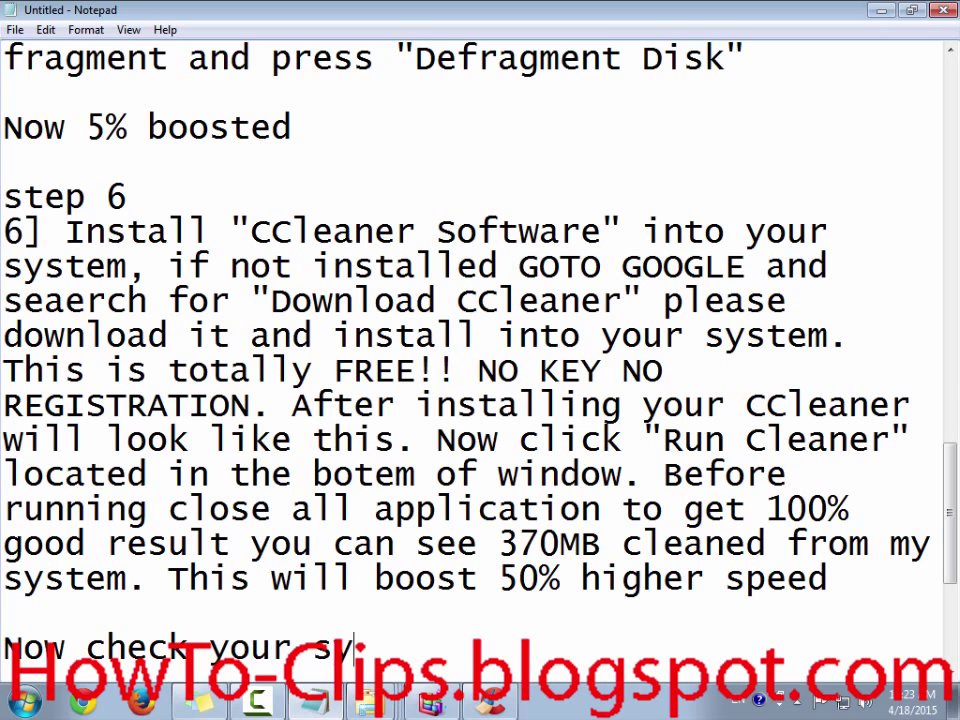